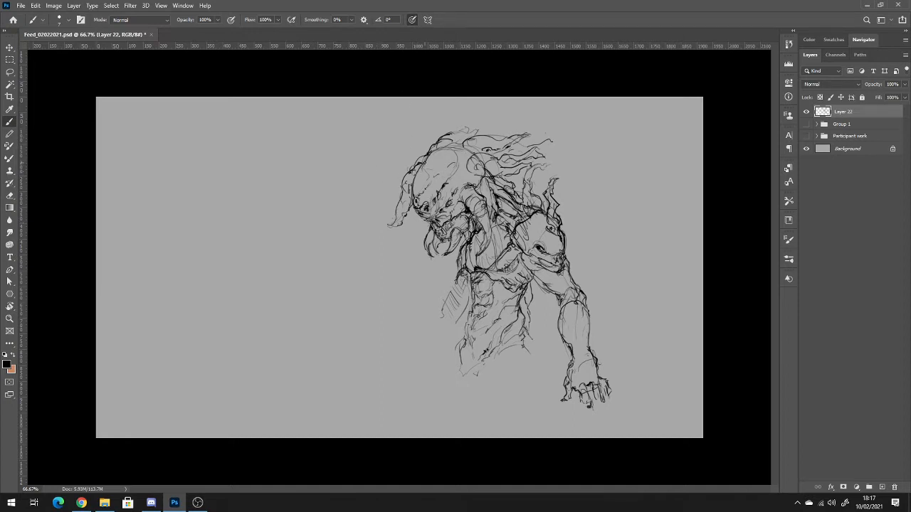
Add wispy hair strokes on top of the creature's head and draw a small tick mark beside it, erasing the excess.
{"action": "mouse_move", "coordinate": [427, 157]}
{"action": "left_mouse_down"}
{"action": "mouse_move", "coordinate": [467, 145]}
{"action": "mouse_move", "coordinate": [471, 131]}
{"action": "left_mouse_up"}
{"action": "mouse_move", "coordinate": [460, 142]}
{"action": "left_mouse_down"}
{"action": "mouse_move", "coordinate": [485, 125]}
{"action": "mouse_move", "coordinate": [475, 134]}
{"action": "left_mouse_up"}
{"action": "mouse_move", "coordinate": [570, 140]}
{"action": "left_mouse_down"}
{"action": "mouse_move", "coordinate": [563, 146]}
{"action": "mouse_move", "coordinate": [596, 130]}
{"action": "left_mouse_up"}
{"action": "key", "text": "e"}
{"action": "left_click_drag", "start_coordinate": [577, 128], "coordinate": [594, 124]}
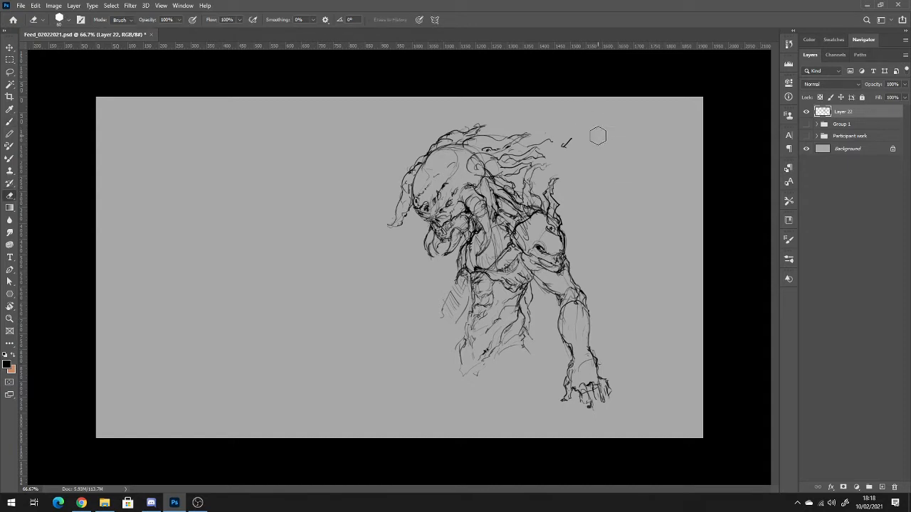
Handwrite the note "COMPLETE CONCEPT ART" beside the tick mark with the Brush.
{"action": "key", "text": "b"}
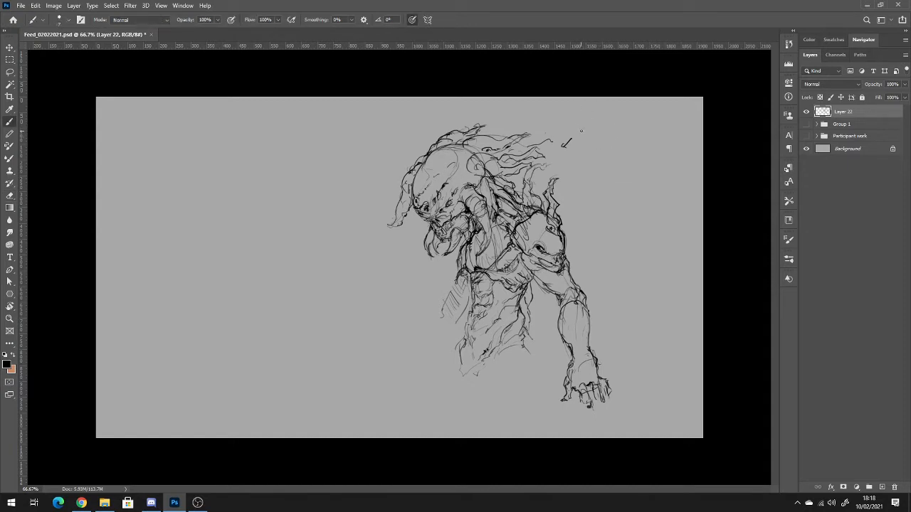
{"action": "left_click_drag", "start_coordinate": [582, 130], "coordinate": [653, 131]}
{"action": "left_click_drag", "start_coordinate": [655, 127], "coordinate": [660, 128]}
{"action": "left_click_drag", "start_coordinate": [658, 127], "coordinate": [663, 127]}
{"action": "mouse_move", "coordinate": [664, 127]}
{"action": "left_mouse_down"}
{"action": "mouse_move", "coordinate": [667, 136]}
{"action": "mouse_move", "coordinate": [678, 127]}
{"action": "left_mouse_up"}
{"action": "left_click_drag", "start_coordinate": [675, 128], "coordinate": [674, 135]}
Handwrite "SOLELY DEPEND ON BRIEF" below the first note and underline it with a straight line.
{"action": "left_click_drag", "start_coordinate": [581, 165], "coordinate": [603, 171]}
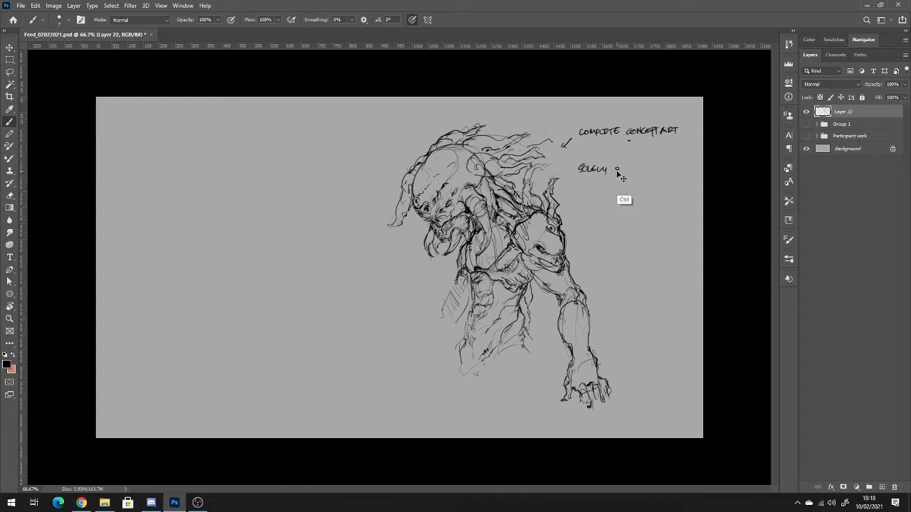
{"action": "left_click_drag", "start_coordinate": [614, 166], "coordinate": [668, 169]}
{"action": "left_click_drag", "start_coordinate": [673, 163], "coordinate": [690, 167]}
{"action": "left_click", "coordinate": [692, 168]}
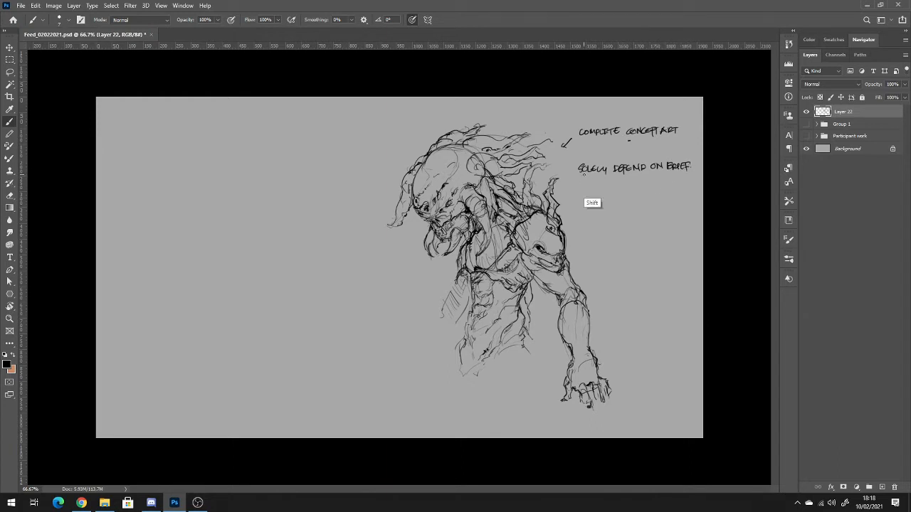
{"action": "left_click_drag", "start_coordinate": [596, 175], "coordinate": [691, 174]}
{"action": "key", "text": "ctrl+z"}
{"action": "left_click_drag", "start_coordinate": [578, 176], "coordinate": [680, 176]}
Start a bullet below the underlined note with the handwritten words "WARRIOR HAS ARRIVED".
{"action": "left_click_drag", "start_coordinate": [587, 194], "coordinate": [630, 199]}
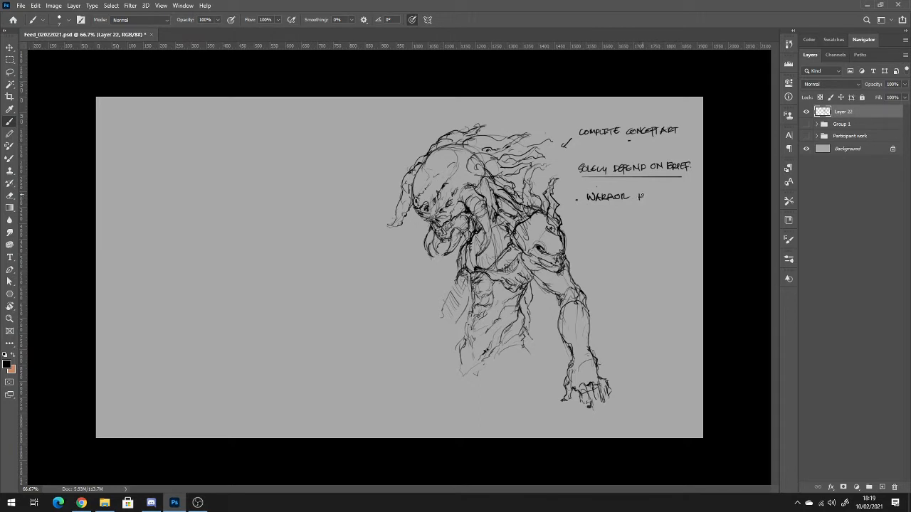
{"action": "left_click_drag", "start_coordinate": [644, 193], "coordinate": [691, 201]}
{"action": "mouse_move", "coordinate": [591, 207]}
{"action": "left_mouse_down"}
{"action": "mouse_move", "coordinate": [591, 217]}
{"action": "mouse_move", "coordinate": [597, 207]}
{"action": "left_mouse_up"}
{"action": "left_click_drag", "start_coordinate": [590, 212], "coordinate": [595, 211]}
{"action": "key", "text": "ctrl+z"}
{"action": "key", "text": "ctrl+z"}
{"action": "key", "text": "ctrl+z"}
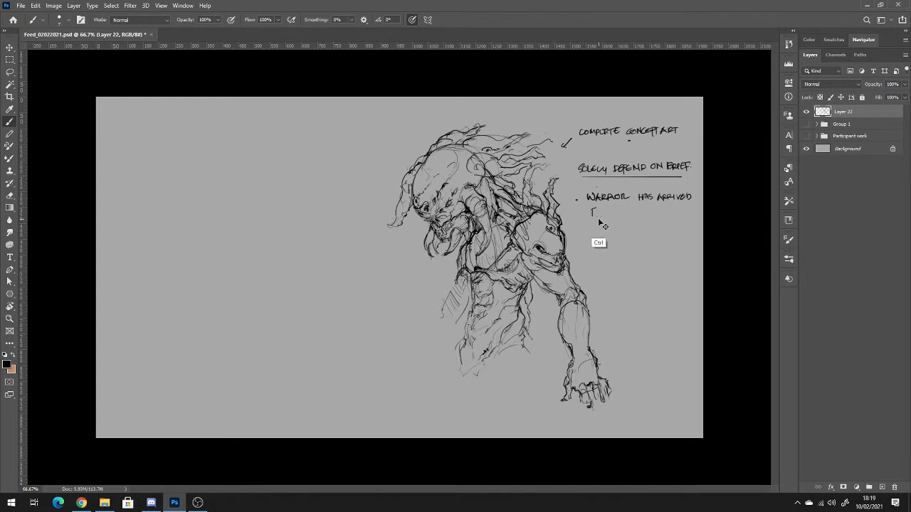
Continue the warrior bullet on a second line with "TO FIND HIS WORTHY", redoing badly formed letters.
{"action": "left_click_drag", "start_coordinate": [586, 209], "coordinate": [595, 208]}
{"action": "left_click_drag", "start_coordinate": [590, 209], "coordinate": [620, 215]}
{"action": "key", "text": "ctrl+z"}
{"action": "key", "text": "ctrl+z"}
{"action": "key", "text": "ctrl+z"}
{"action": "key", "text": "ctrl+z"}
{"action": "key", "text": "ctrl+z"}
{"action": "left_click_drag", "start_coordinate": [602, 212], "coordinate": [620, 216]}
{"action": "left_click_drag", "start_coordinate": [651, 210], "coordinate": [681, 215]}
{"action": "key", "text": "ctrl+z"}
{"action": "key", "text": "ctrl+z"}
{"action": "key", "text": "ctrl+z"}
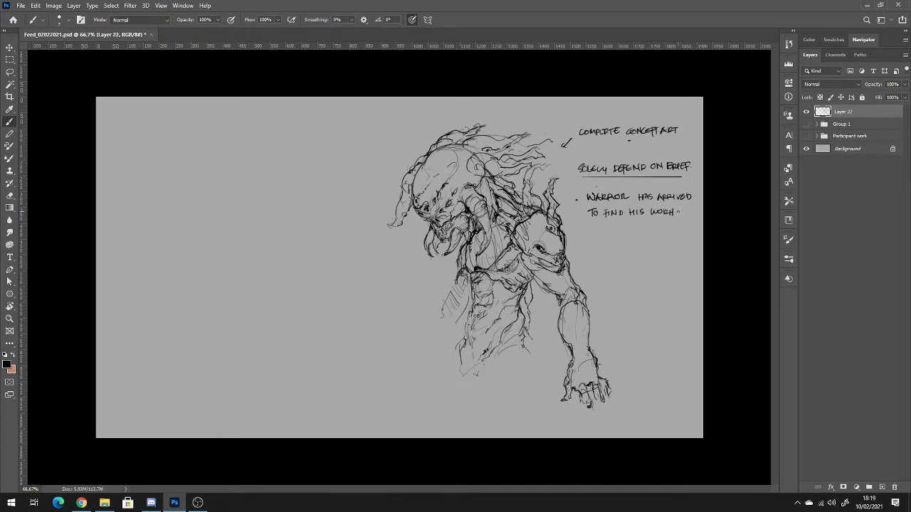
{"action": "mouse_move", "coordinate": [671, 210]}
{"action": "left_mouse_down"}
{"action": "mouse_move", "coordinate": [678, 219]}
{"action": "mouse_move", "coordinate": [668, 217]}
{"action": "left_mouse_up"}
Finish the warrior note with "FIGHT/CHALLENGE." on a third line, undoing misdrawn letters and the stray mark.
{"action": "left_click_drag", "start_coordinate": [592, 222], "coordinate": [592, 231]}
{"action": "mouse_move", "coordinate": [592, 223]}
{"action": "left_mouse_down"}
{"action": "mouse_move", "coordinate": [611, 231]}
{"action": "mouse_move", "coordinate": [617, 223]}
{"action": "left_mouse_up"}
{"action": "mouse_move", "coordinate": [621, 223]}
{"action": "left_mouse_down"}
{"action": "mouse_move", "coordinate": [618, 231]}
{"action": "mouse_move", "coordinate": [628, 229]}
{"action": "left_mouse_up"}
{"action": "left_click_drag", "start_coordinate": [631, 224], "coordinate": [651, 230]}
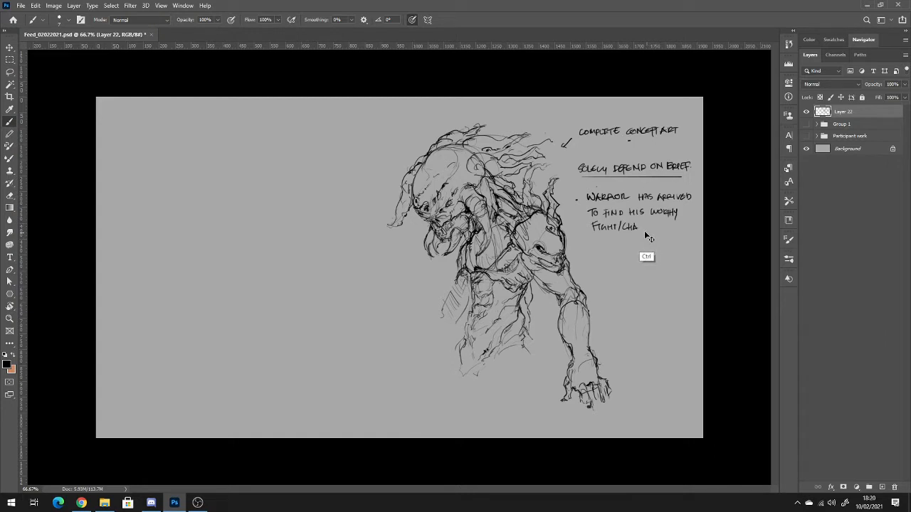
{"action": "key", "text": "ctrl+z"}
{"action": "key", "text": "ctrl+z"}
{"action": "left_click_drag", "start_coordinate": [638, 224], "coordinate": [647, 231]}
{"action": "left_click_drag", "start_coordinate": [645, 223], "coordinate": [669, 228]}
{"action": "left_click_drag", "start_coordinate": [630, 194], "coordinate": [628, 199]}
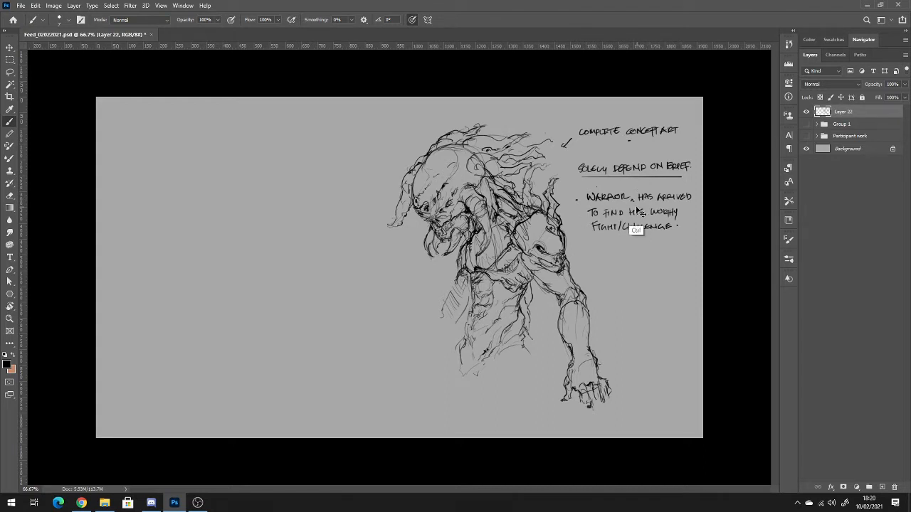
{"action": "key", "text": "ctrl+z"}
Write the heading "KEY POINTS:" under the warrior note and separate the two with a straight divider line.
{"action": "left_click_drag", "start_coordinate": [598, 241], "coordinate": [597, 251]}
{"action": "mouse_move", "coordinate": [602, 242]}
{"action": "left_mouse_down"}
{"action": "mouse_move", "coordinate": [600, 250]}
{"action": "mouse_move", "coordinate": [617, 254]}
{"action": "left_mouse_up"}
{"action": "left_click_drag", "start_coordinate": [617, 245], "coordinate": [643, 250]}
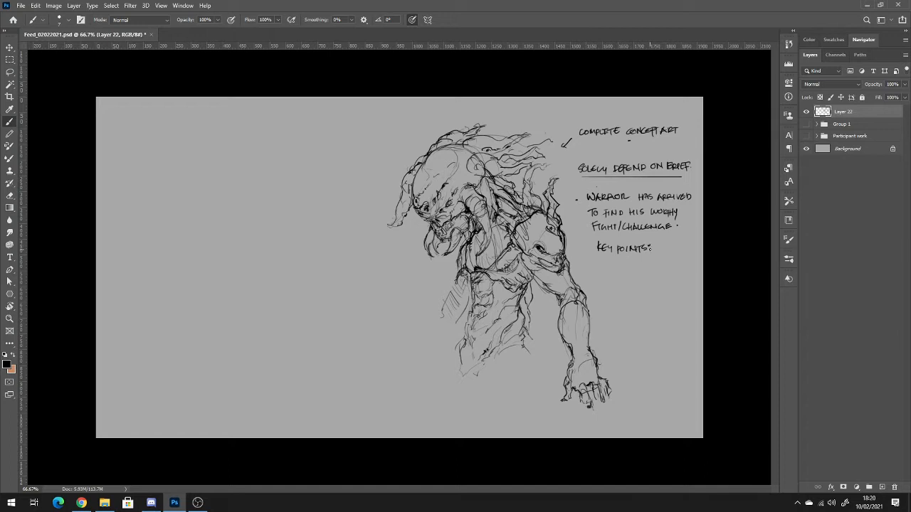
{"action": "left_click_drag", "start_coordinate": [585, 237], "coordinate": [686, 236]}
{"action": "left_click_drag", "start_coordinate": [623, 248], "coordinate": [619, 254]}
List "MENACING" and "FANGS" as handwritten bullets under the key points heading.
{"action": "left_click_drag", "start_coordinate": [612, 264], "coordinate": [652, 269]}
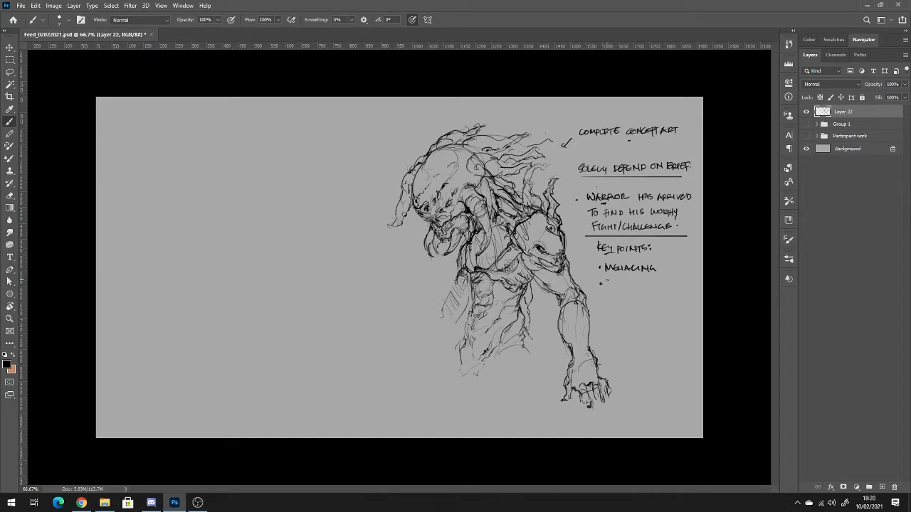
{"action": "left_click_drag", "start_coordinate": [607, 280], "coordinate": [610, 281]}
{"action": "key", "text": "ctrl+z"}
{"action": "mouse_move", "coordinate": [610, 280]}
{"action": "left_mouse_down"}
{"action": "mouse_move", "coordinate": [633, 286]}
{"action": "mouse_move", "coordinate": [622, 303]}
{"action": "left_mouse_up"}
{"action": "left_click", "coordinate": [602, 302]}
{"action": "key", "text": "ctrl+z"}
{"action": "key", "text": "ctrl+z"}
{"action": "key", "text": "ctrl+z"}
{"action": "left_click_drag", "start_coordinate": [609, 302], "coordinate": [646, 299]}
{"action": "key", "text": "ctrl+z"}
{"action": "key", "text": "ctrl+z"}
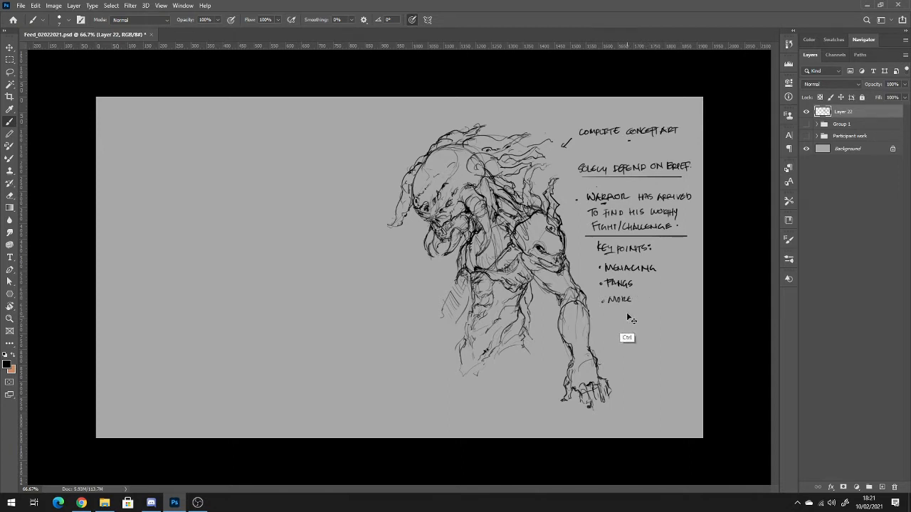
{"action": "key", "text": "ctrl+z"}
{"action": "key", "text": "ctrl+z"}
{"action": "key", "text": "ctrl+z"}
{"action": "key", "text": "ctrl+z"}
Extend the second bullet to "FANGS SHARP", add a "MUTATION" bullet below it and bracket the list.
{"action": "left_click_drag", "start_coordinate": [641, 282], "coordinate": [665, 291]}
{"action": "left_click", "coordinate": [668, 284]}
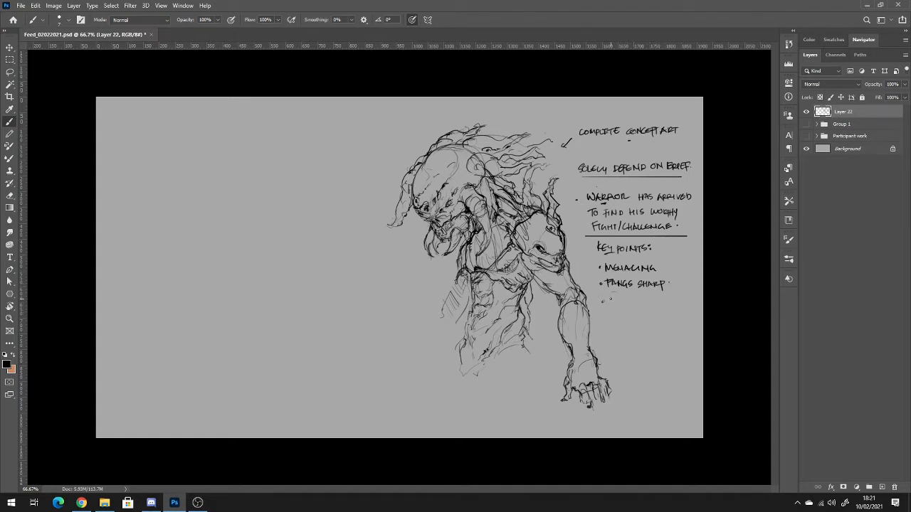
{"action": "mouse_move", "coordinate": [609, 299]}
{"action": "left_mouse_down"}
{"action": "mouse_move", "coordinate": [652, 300]}
{"action": "mouse_move", "coordinate": [672, 267]}
{"action": "mouse_move", "coordinate": [672, 301]}
{"action": "left_mouse_up"}
Write "COLOR" below the key points under a divider line, and tick each of the three key points.
{"action": "left_click_drag", "start_coordinate": [610, 324], "coordinate": [651, 323]}
{"action": "left_click", "coordinate": [642, 325]}
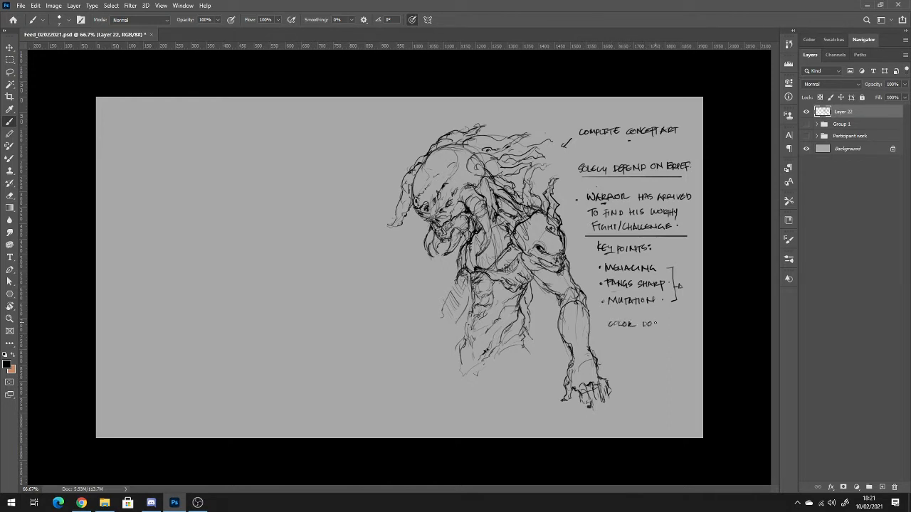
{"action": "key", "text": "ctrl+z"}
{"action": "key", "text": "ctrl+z"}
{"action": "left_click_drag", "start_coordinate": [601, 313], "coordinate": [679, 314]}
{"action": "mouse_move", "coordinate": [592, 268]}
{"action": "left_mouse_down"}
{"action": "mouse_move", "coordinate": [601, 262]}
{"action": "mouse_move", "coordinate": [604, 294]}
{"action": "left_mouse_up"}
Sketch the head, face marks, shoulders and upper torso of a small standing figure in the empty area left of the creature.
{"action": "mouse_move", "coordinate": [169, 136]}
{"action": "left_mouse_down"}
{"action": "mouse_move", "coordinate": [150, 167]}
{"action": "mouse_move", "coordinate": [188, 168]}
{"action": "mouse_move", "coordinate": [164, 171]}
{"action": "mouse_move", "coordinate": [189, 176]}
{"action": "left_mouse_up"}
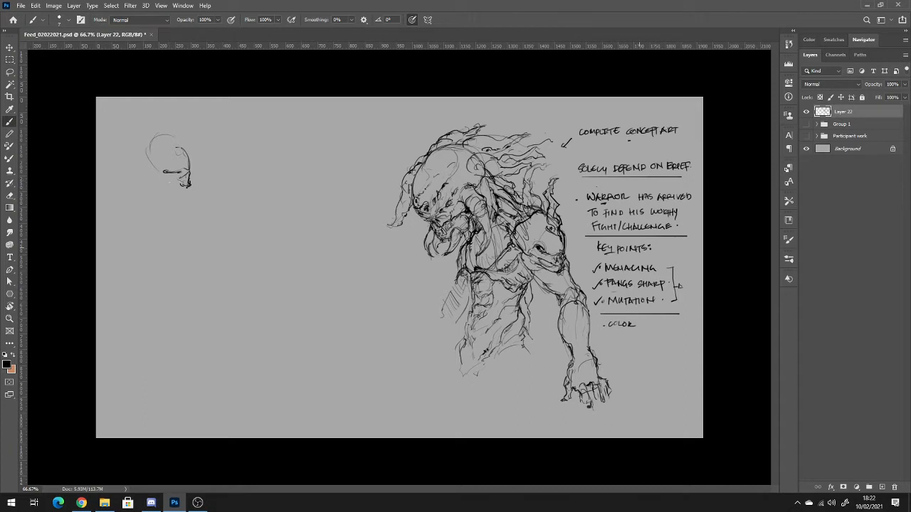
{"action": "left_click_drag", "start_coordinate": [172, 177], "coordinate": [182, 176]}
{"action": "left_click_drag", "start_coordinate": [172, 165], "coordinate": [191, 170]}
{"action": "mouse_move", "coordinate": [168, 140]}
{"action": "left_mouse_down"}
{"action": "mouse_move", "coordinate": [192, 156]}
{"action": "mouse_move", "coordinate": [149, 172]}
{"action": "mouse_move", "coordinate": [164, 182]}
{"action": "mouse_move", "coordinate": [155, 177]}
{"action": "left_mouse_up"}
{"action": "mouse_move", "coordinate": [163, 143]}
{"action": "left_mouse_down"}
{"action": "mouse_move", "coordinate": [133, 188]}
{"action": "mouse_move", "coordinate": [136, 224]}
{"action": "left_mouse_up"}
{"action": "mouse_move", "coordinate": [178, 192]}
{"action": "left_mouse_down"}
{"action": "mouse_move", "coordinate": [168, 224]}
{"action": "mouse_move", "coordinate": [162, 193]}
{"action": "mouse_move", "coordinate": [158, 207]}
{"action": "left_mouse_up"}
{"action": "mouse_move", "coordinate": [173, 187]}
{"action": "left_mouse_down"}
{"action": "mouse_move", "coordinate": [131, 206]}
{"action": "mouse_move", "coordinate": [126, 246]}
{"action": "left_mouse_up"}
{"action": "mouse_move", "coordinate": [135, 201]}
{"action": "left_mouse_down"}
{"action": "mouse_move", "coordinate": [125, 222]}
{"action": "mouse_move", "coordinate": [145, 208]}
{"action": "mouse_move", "coordinate": [133, 194]}
{"action": "mouse_move", "coordinate": [189, 217]}
{"action": "mouse_move", "coordinate": [170, 258]}
{"action": "left_mouse_up"}
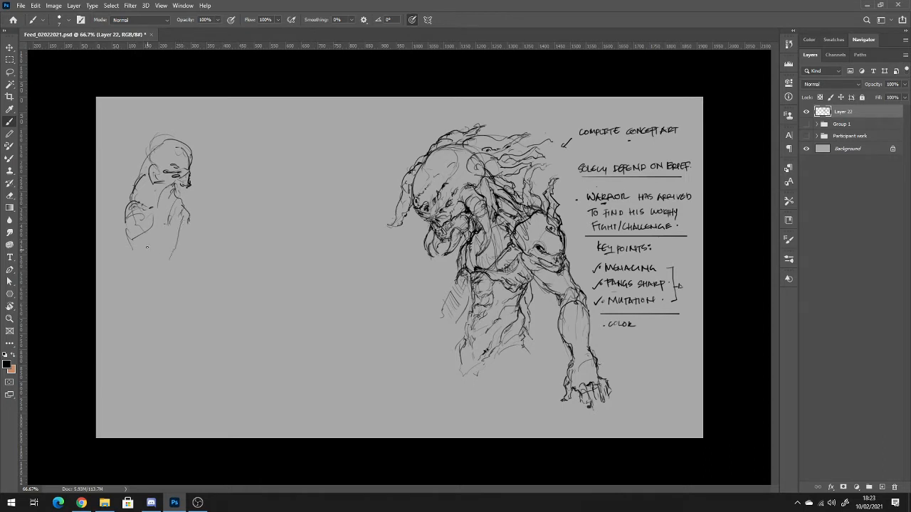
Sketch the small figure's arms, forearm and waist with loose strokes.
{"action": "mouse_move", "coordinate": [126, 224]}
{"action": "left_mouse_down"}
{"action": "mouse_move", "coordinate": [119, 237]}
{"action": "mouse_move", "coordinate": [134, 252]}
{"action": "mouse_move", "coordinate": [120, 258]}
{"action": "mouse_move", "coordinate": [134, 259]}
{"action": "mouse_move", "coordinate": [131, 286]}
{"action": "left_mouse_up"}
{"action": "left_click_drag", "start_coordinate": [140, 264], "coordinate": [140, 286]}
{"action": "left_click_drag", "start_coordinate": [171, 216], "coordinate": [169, 237]}
{"action": "left_click_drag", "start_coordinate": [175, 247], "coordinate": [169, 260]}
{"action": "mouse_move", "coordinate": [171, 219]}
{"action": "left_mouse_down"}
{"action": "mouse_move", "coordinate": [166, 263]}
{"action": "mouse_move", "coordinate": [174, 200]}
{"action": "mouse_move", "coordinate": [189, 251]}
{"action": "left_mouse_up"}
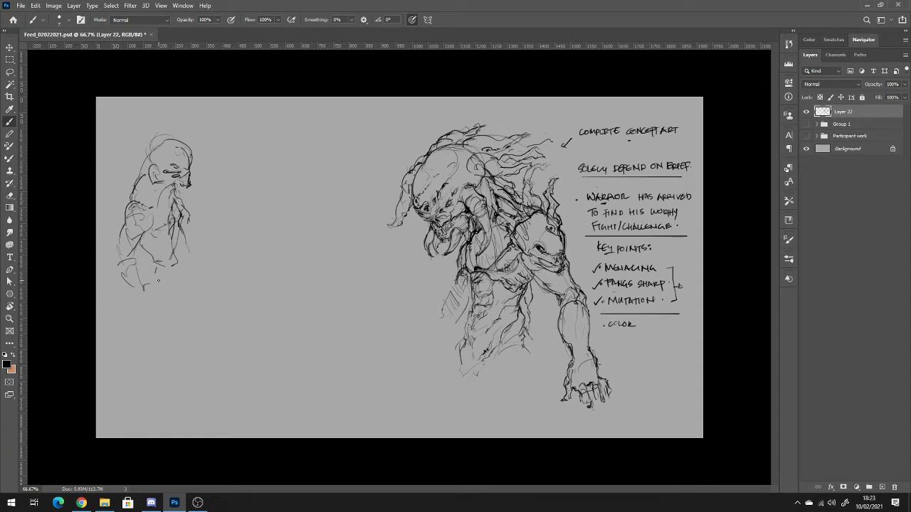
Sketch the small figure's hips, legs and feet in a wide walking stance.
{"action": "mouse_move", "coordinate": [154, 276]}
{"action": "left_mouse_down"}
{"action": "mouse_move", "coordinate": [166, 269]}
{"action": "mouse_move", "coordinate": [153, 319]}
{"action": "mouse_move", "coordinate": [148, 296]}
{"action": "left_mouse_up"}
{"action": "left_click_drag", "start_coordinate": [144, 328], "coordinate": [139, 335]}
{"action": "mouse_move", "coordinate": [181, 266]}
{"action": "left_mouse_down"}
{"action": "mouse_move", "coordinate": [194, 300]}
{"action": "mouse_move", "coordinate": [186, 298]}
{"action": "mouse_move", "coordinate": [186, 333]}
{"action": "mouse_move", "coordinate": [134, 344]}
{"action": "mouse_move", "coordinate": [143, 338]}
{"action": "mouse_move", "coordinate": [131, 363]}
{"action": "mouse_move", "coordinate": [152, 333]}
{"action": "left_mouse_up"}
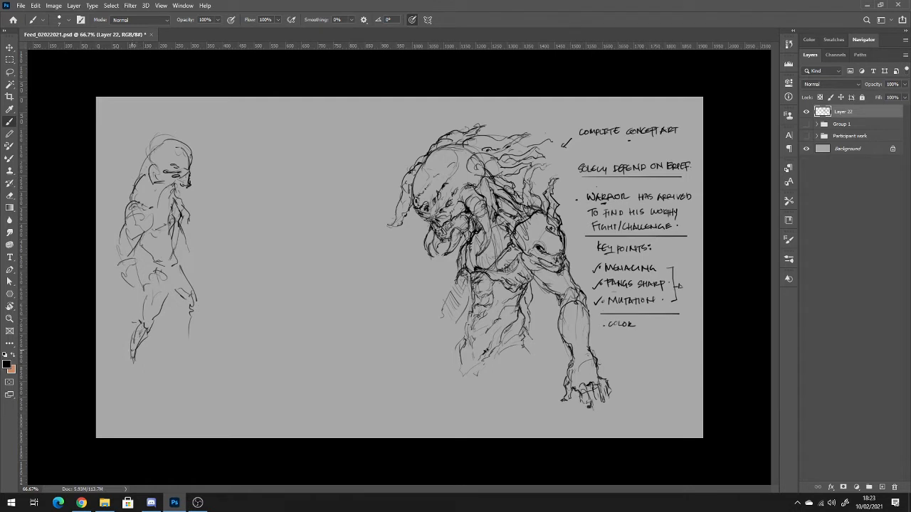
{"action": "left_click_drag", "start_coordinate": [131, 364], "coordinate": [135, 375]}
{"action": "left_click_drag", "start_coordinate": [175, 292], "coordinate": [200, 339]}
{"action": "left_click_drag", "start_coordinate": [192, 327], "coordinate": [207, 348]}
Draw a single diagonal ground line between the small figure's feet, undoing the heavier first strokes.
{"action": "left_click_drag", "start_coordinate": [128, 376], "coordinate": [196, 357]}
{"action": "left_click_drag", "start_coordinate": [207, 351], "coordinate": [221, 348]}
{"action": "left_click_drag", "start_coordinate": [141, 383], "coordinate": [199, 349]}
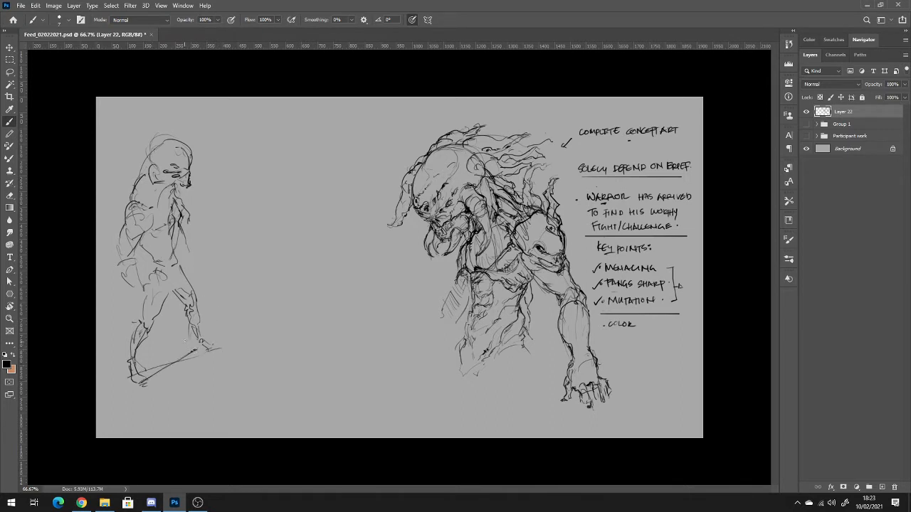
{"action": "key", "text": "ctrl+z"}
{"action": "key", "text": "ctrl+z"}
{"action": "left_click_drag", "start_coordinate": [141, 377], "coordinate": [192, 345]}
Draw a line across the small figure's lower chest and erase the arm on its front side.
{"action": "left_click_drag", "start_coordinate": [154, 229], "coordinate": [177, 225]}
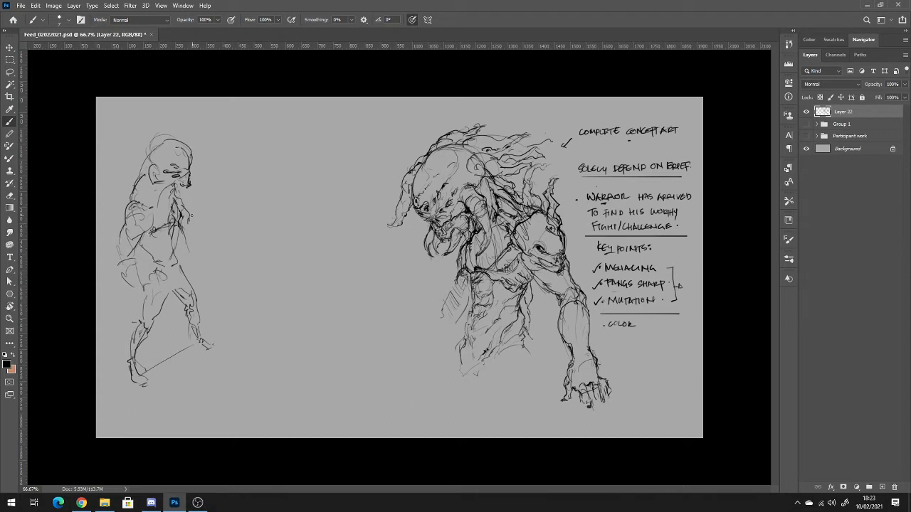
{"action": "key", "text": "e"}
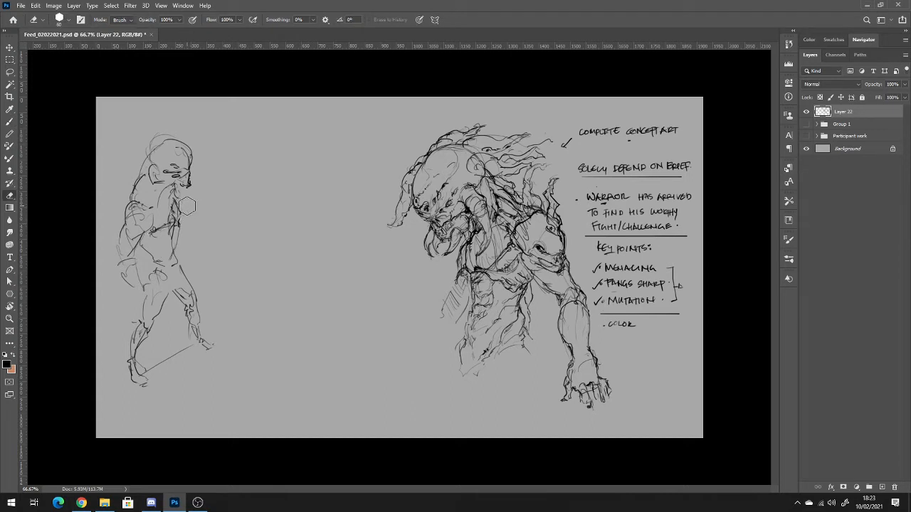
{"action": "left_click_drag", "start_coordinate": [186, 229], "coordinate": [173, 192]}
{"action": "key", "text": "b"}
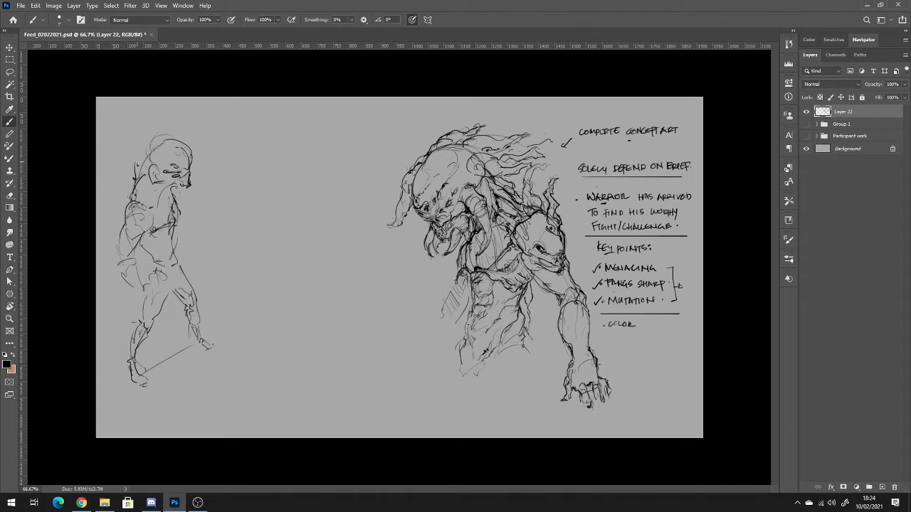
Add an outer head contour, jaw spikes, face strokes and a long curved crest to the small figure's head.
{"action": "mouse_move", "coordinate": [147, 151]}
{"action": "left_mouse_down"}
{"action": "mouse_move", "coordinate": [168, 136]}
{"action": "mouse_move", "coordinate": [190, 155]}
{"action": "mouse_move", "coordinate": [188, 187]}
{"action": "mouse_move", "coordinate": [178, 193]}
{"action": "mouse_move", "coordinate": [192, 202]}
{"action": "mouse_move", "coordinate": [201, 192]}
{"action": "left_mouse_up"}
{"action": "left_click_drag", "start_coordinate": [188, 178], "coordinate": [198, 186]}
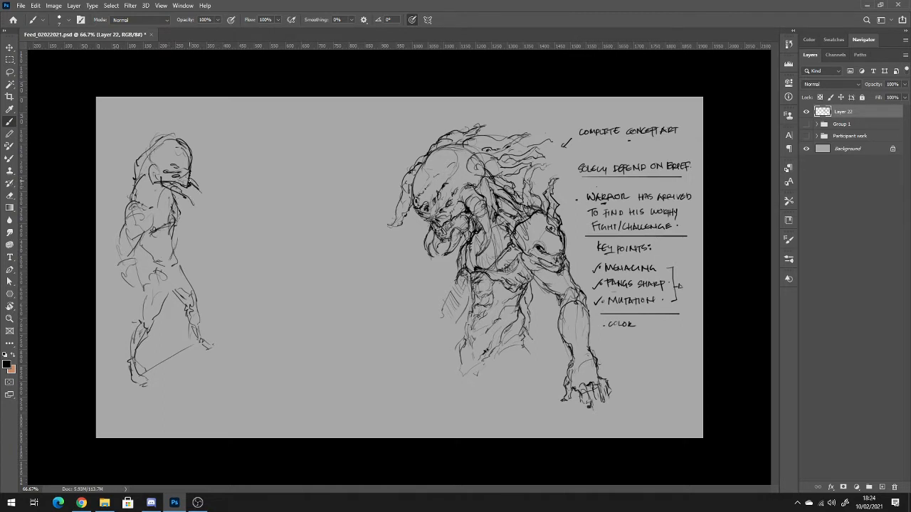
{"action": "mouse_move", "coordinate": [158, 139]}
{"action": "left_mouse_down"}
{"action": "mouse_move", "coordinate": [197, 128]}
{"action": "mouse_move", "coordinate": [223, 163]}
{"action": "left_mouse_up"}
{"action": "mouse_move", "coordinate": [200, 133]}
{"action": "left_mouse_down"}
{"action": "mouse_move", "coordinate": [228, 169]}
{"action": "mouse_move", "coordinate": [180, 167]}
{"action": "left_mouse_up"}
Redraw the small figure's front arm and define the forearm and hand of its hanging rear arm.
{"action": "mouse_move", "coordinate": [178, 211]}
{"action": "left_mouse_down"}
{"action": "mouse_move", "coordinate": [193, 248]}
{"action": "mouse_move", "coordinate": [186, 237]}
{"action": "mouse_move", "coordinate": [183, 260]}
{"action": "left_mouse_up"}
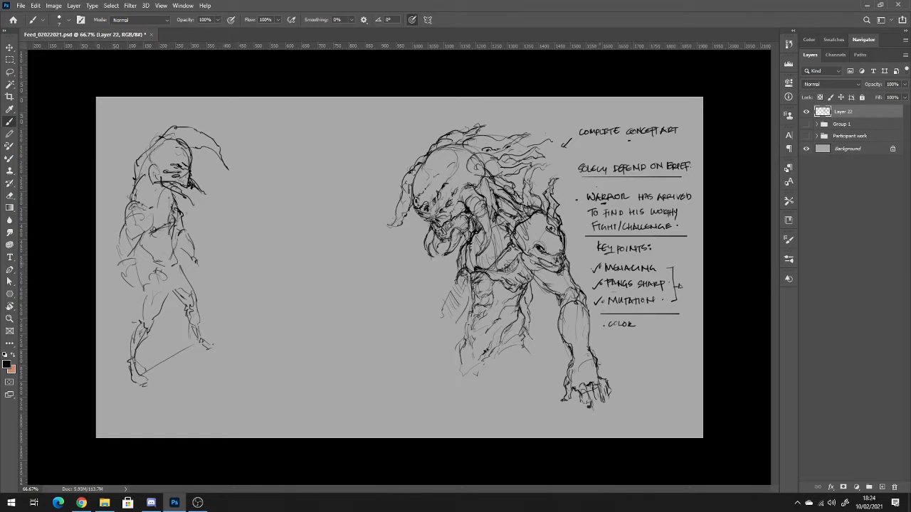
{"action": "mouse_move", "coordinate": [120, 268]}
{"action": "left_mouse_down"}
{"action": "mouse_move", "coordinate": [122, 233]}
{"action": "mouse_move", "coordinate": [112, 268]}
{"action": "mouse_move", "coordinate": [131, 262]}
{"action": "mouse_move", "coordinate": [132, 290]}
{"action": "mouse_move", "coordinate": [121, 292]}
{"action": "left_mouse_up"}
{"action": "left_click_drag", "start_coordinate": [139, 298], "coordinate": [145, 291]}
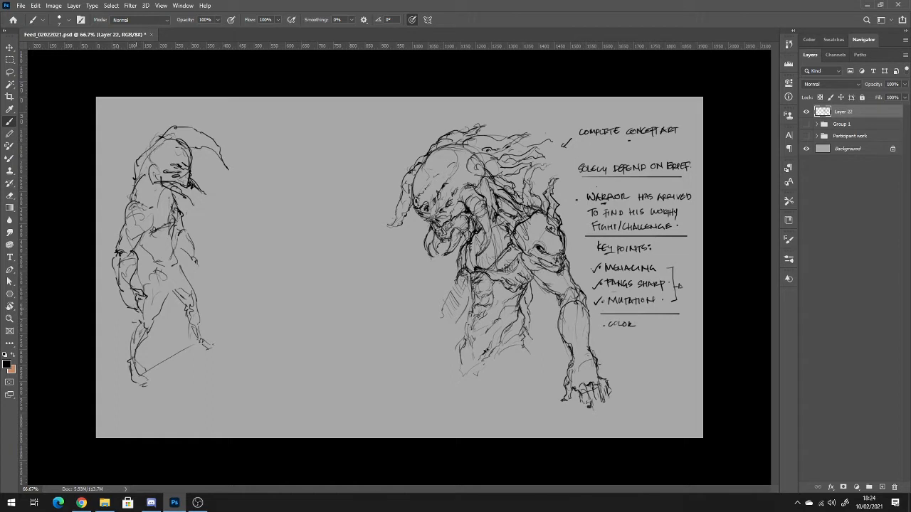
{"action": "mouse_move", "coordinate": [138, 307]}
{"action": "left_mouse_down"}
{"action": "mouse_move", "coordinate": [143, 314]}
{"action": "mouse_move", "coordinate": [145, 300]}
{"action": "left_mouse_up"}
Strengthen the small figure's neck and torso contours and detail its thighs, shin guard and foot.
{"action": "mouse_move", "coordinate": [145, 246]}
{"action": "left_mouse_down"}
{"action": "mouse_move", "coordinate": [150, 267]}
{"action": "mouse_move", "coordinate": [172, 269]}
{"action": "mouse_move", "coordinate": [177, 246]}
{"action": "mouse_move", "coordinate": [175, 267]}
{"action": "mouse_move", "coordinate": [143, 240]}
{"action": "mouse_move", "coordinate": [174, 231]}
{"action": "mouse_move", "coordinate": [158, 209]}
{"action": "mouse_move", "coordinate": [146, 229]}
{"action": "mouse_move", "coordinate": [152, 208]}
{"action": "mouse_move", "coordinate": [134, 190]}
{"action": "mouse_move", "coordinate": [143, 176]}
{"action": "mouse_move", "coordinate": [157, 205]}
{"action": "mouse_move", "coordinate": [161, 194]}
{"action": "mouse_move", "coordinate": [182, 205]}
{"action": "left_mouse_up"}
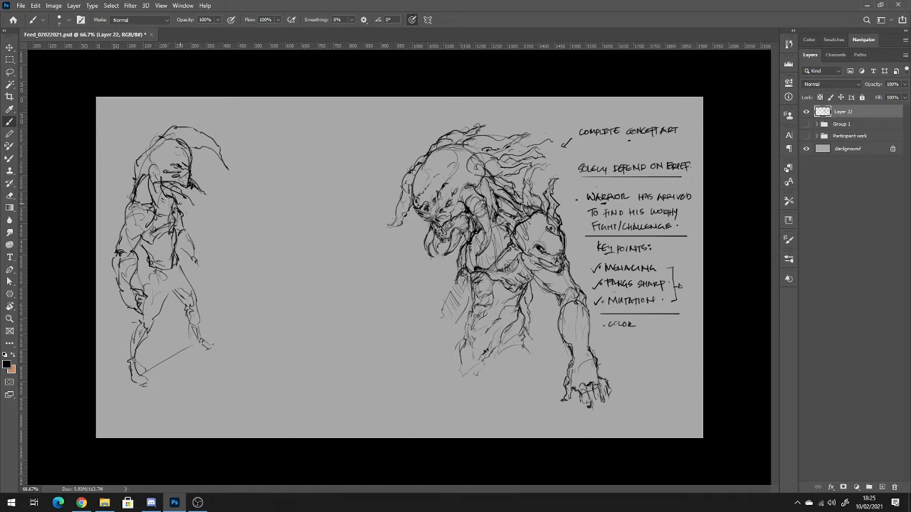
{"action": "left_click_drag", "start_coordinate": [150, 269], "coordinate": [147, 286]}
{"action": "mouse_move", "coordinate": [145, 284]}
{"action": "left_mouse_down"}
{"action": "mouse_move", "coordinate": [145, 295]}
{"action": "mouse_move", "coordinate": [163, 304]}
{"action": "mouse_move", "coordinate": [128, 344]}
{"action": "left_mouse_up"}
{"action": "mouse_move", "coordinate": [128, 338]}
{"action": "left_mouse_down"}
{"action": "mouse_move", "coordinate": [128, 358]}
{"action": "mouse_move", "coordinate": [138, 345]}
{"action": "mouse_move", "coordinate": [124, 381]}
{"action": "left_mouse_up"}
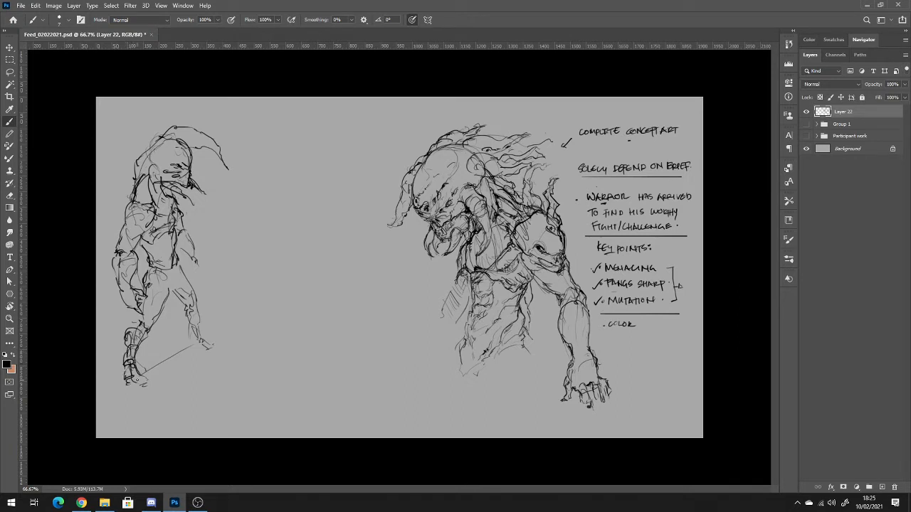
{"action": "mouse_move", "coordinate": [140, 329]}
{"action": "left_mouse_down"}
{"action": "mouse_move", "coordinate": [149, 337]}
{"action": "mouse_move", "coordinate": [131, 332]}
{"action": "mouse_move", "coordinate": [179, 287]}
{"action": "mouse_move", "coordinate": [191, 289]}
{"action": "mouse_move", "coordinate": [198, 324]}
{"action": "left_mouse_up"}
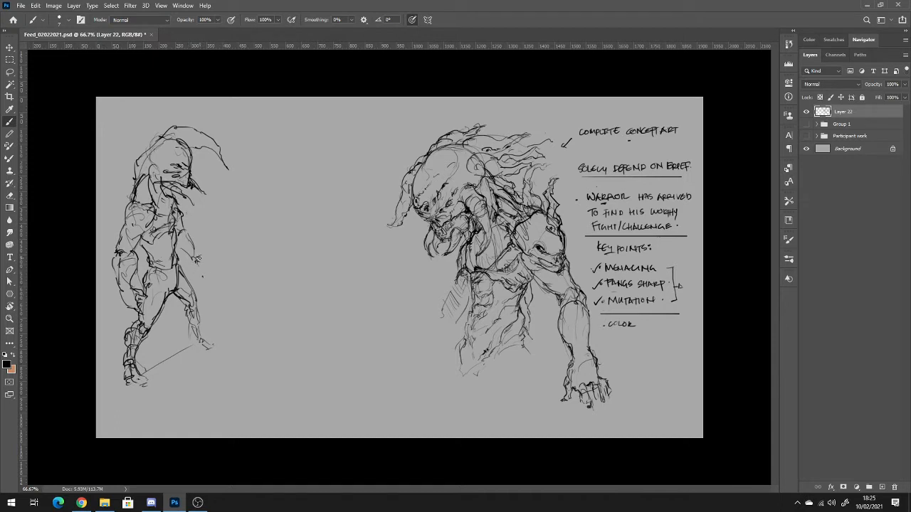
Sketch a long, wide blade extending diagonally upward from the small figure's front hand.
{"action": "mouse_move", "coordinate": [196, 257]}
{"action": "left_mouse_down"}
{"action": "mouse_move", "coordinate": [247, 239]}
{"action": "mouse_move", "coordinate": [250, 216]}
{"action": "left_mouse_up"}
{"action": "left_click_drag", "start_coordinate": [251, 216], "coordinate": [264, 207]}
Lasso the small figure's head and move it slightly down toward the shoulders.
{"action": "key", "text": "l"}
{"action": "mouse_move", "coordinate": [130, 145]}
{"action": "left_mouse_down"}
{"action": "mouse_move", "coordinate": [241, 118]}
{"action": "mouse_move", "coordinate": [245, 182]}
{"action": "mouse_move", "coordinate": [184, 208]}
{"action": "mouse_move", "coordinate": [112, 170]}
{"action": "left_mouse_up"}
{"action": "key", "text": "v"}
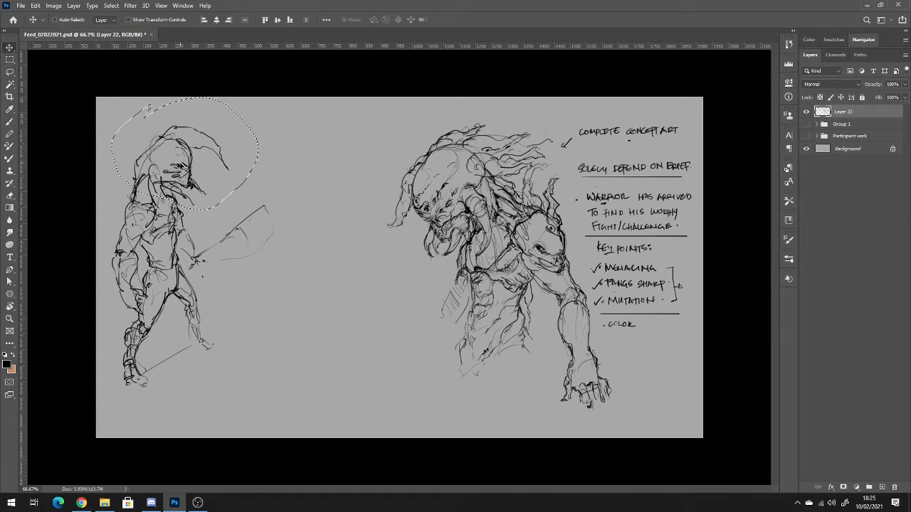
{"action": "mouse_move", "coordinate": [181, 165]}
{"action": "left_mouse_down"}
{"action": "mouse_move", "coordinate": [175, 192]}
{"action": "mouse_move", "coordinate": [176, 179]}
{"action": "left_mouse_up"}
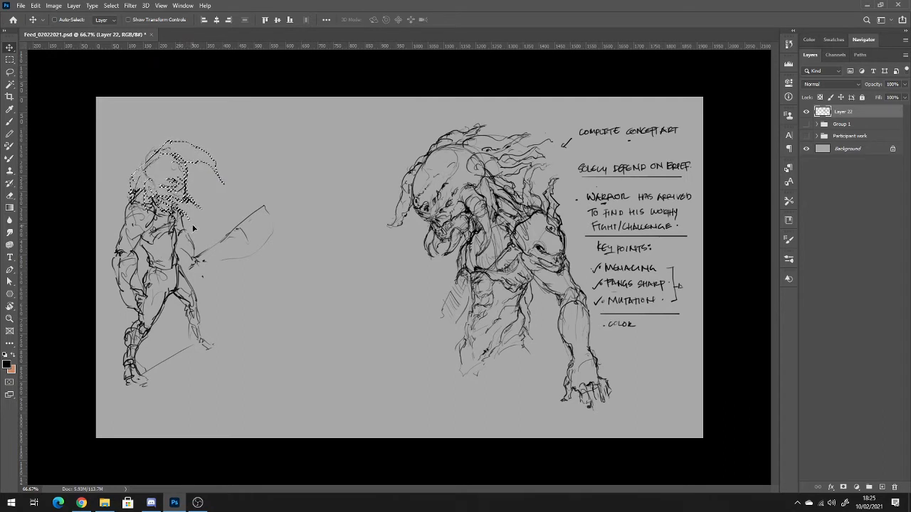
Scale the selected head to about 74.5%, rotate it about 10°, nudge it into place and deselect it.
{"action": "key", "text": "ctrl"}
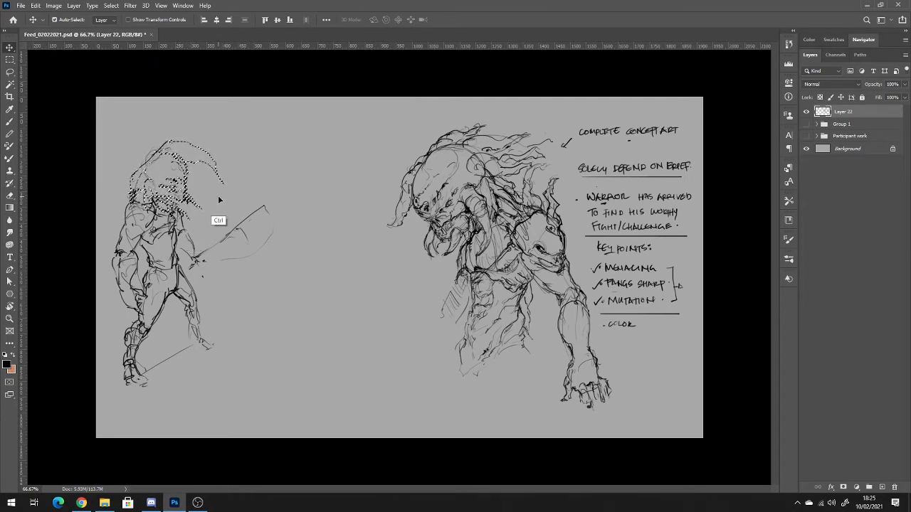
{"action": "key", "text": "ctrl+t"}
{"action": "left_click_drag", "start_coordinate": [226, 141], "coordinate": [171, 175]}
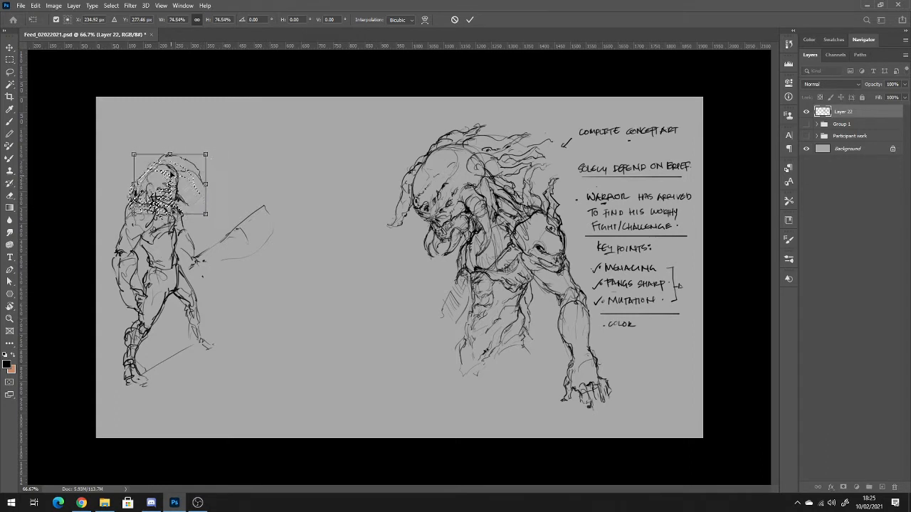
{"action": "left_click_drag", "start_coordinate": [219, 156], "coordinate": [225, 168]}
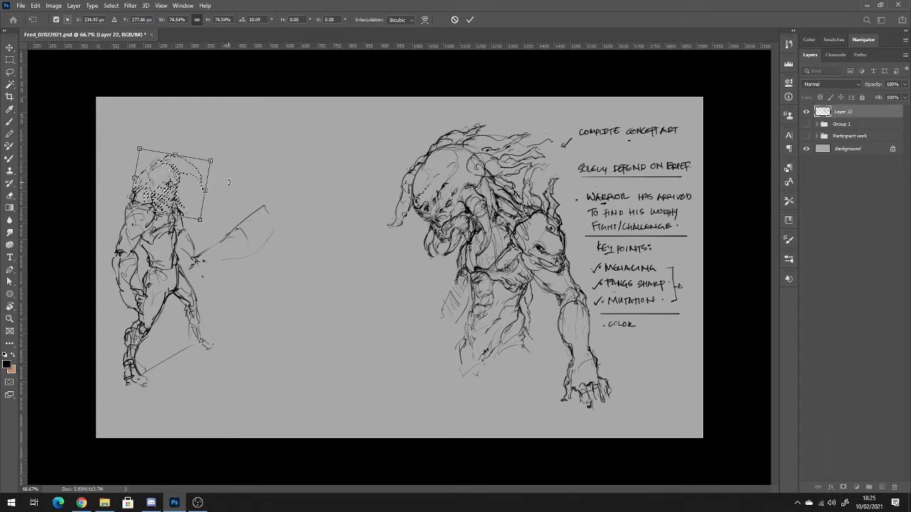
{"action": "key", "text": "Return"}
{"action": "left_click_drag", "start_coordinate": [175, 194], "coordinate": [177, 194]}
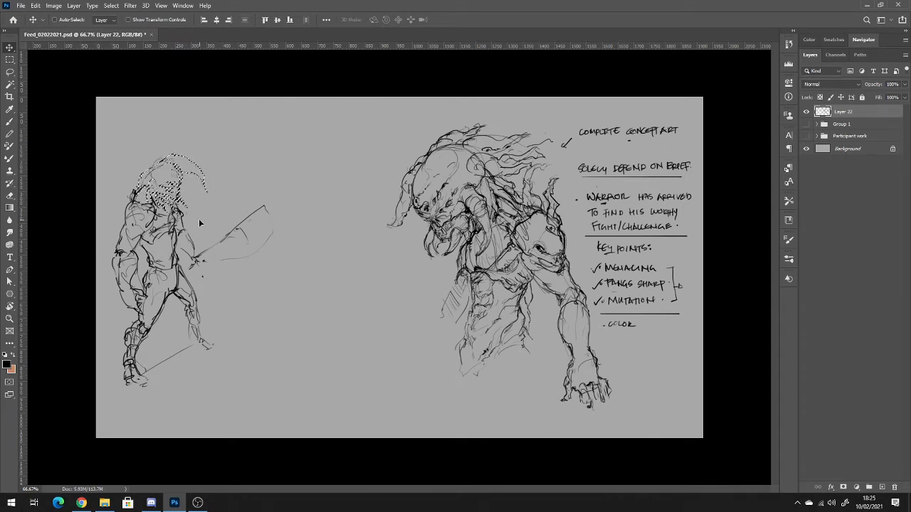
{"action": "key", "text": "ctrl+d"}
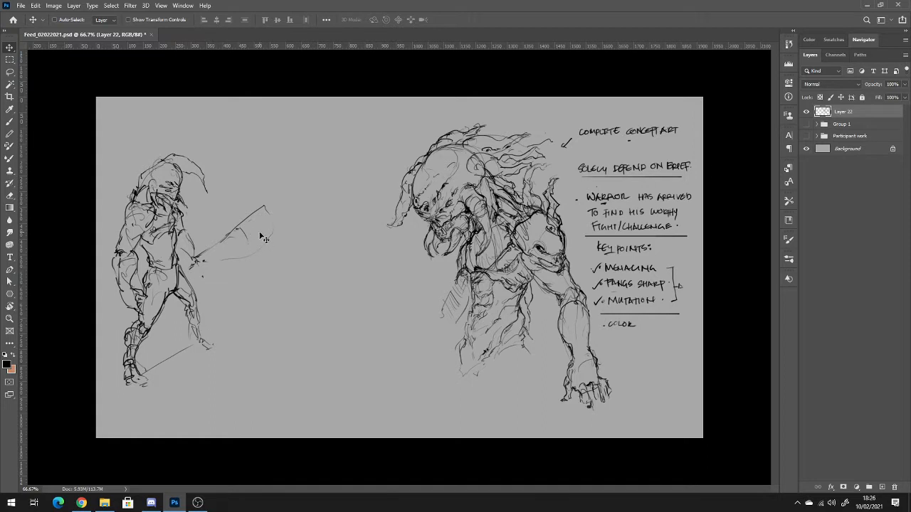
Select the whole small figure with its blade, rotate it about 5.9° clockwise, scale it down, move it up the canvas and deselect it.
{"action": "key", "text": "b"}
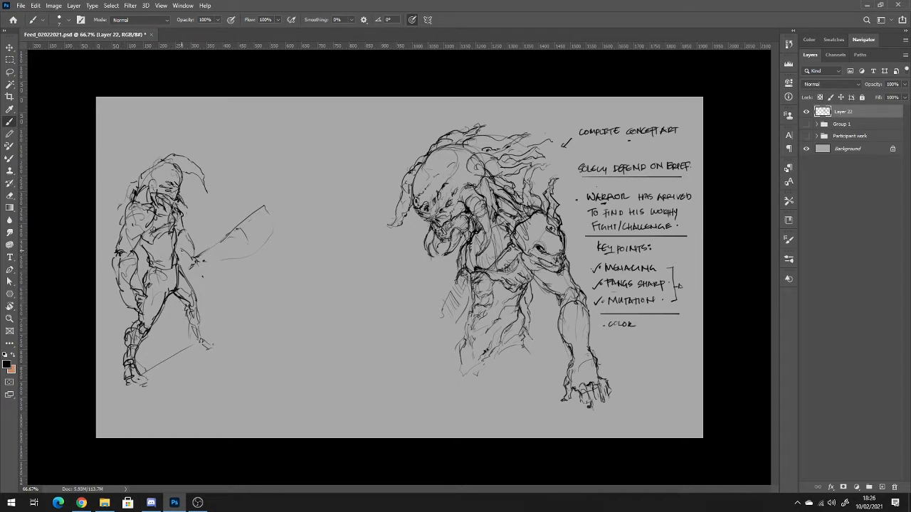
{"action": "key", "text": "m"}
{"action": "mouse_move", "coordinate": [168, 130]}
{"action": "left_mouse_down"}
{"action": "mouse_move", "coordinate": [120, 133]}
{"action": "mouse_move", "coordinate": [309, 366]}
{"action": "mouse_move", "coordinate": [297, 418]}
{"action": "left_mouse_up"}
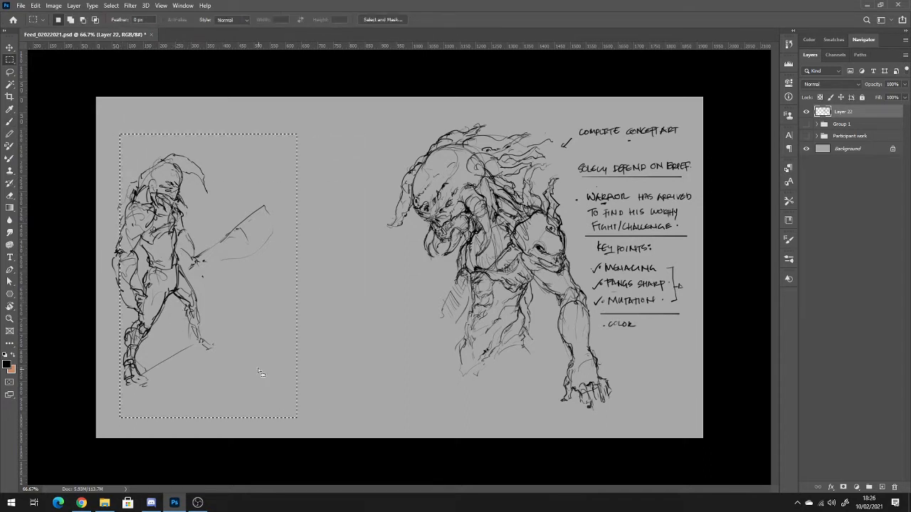
{"action": "left_click_drag", "start_coordinate": [109, 221], "coordinate": [247, 368]}
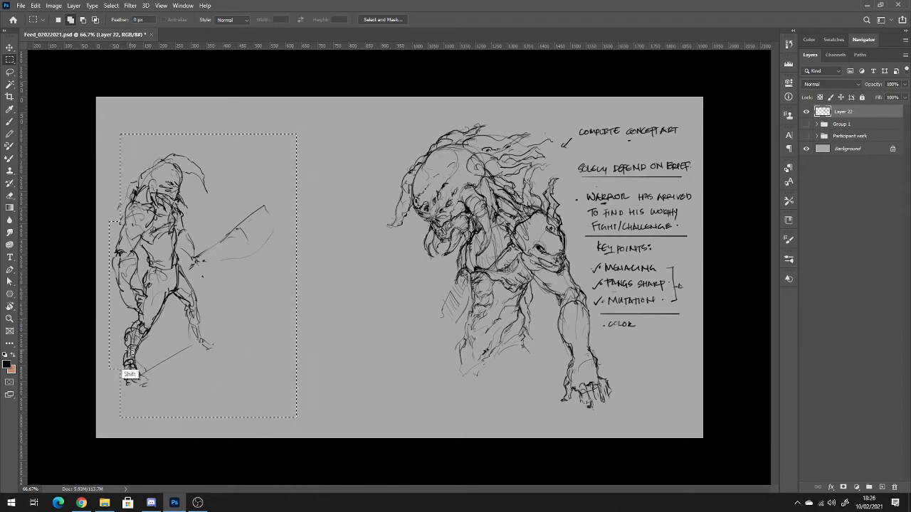
{"action": "left_click_drag", "start_coordinate": [109, 342], "coordinate": [187, 401]}
{"action": "left_click_drag", "start_coordinate": [108, 184], "coordinate": [209, 246]}
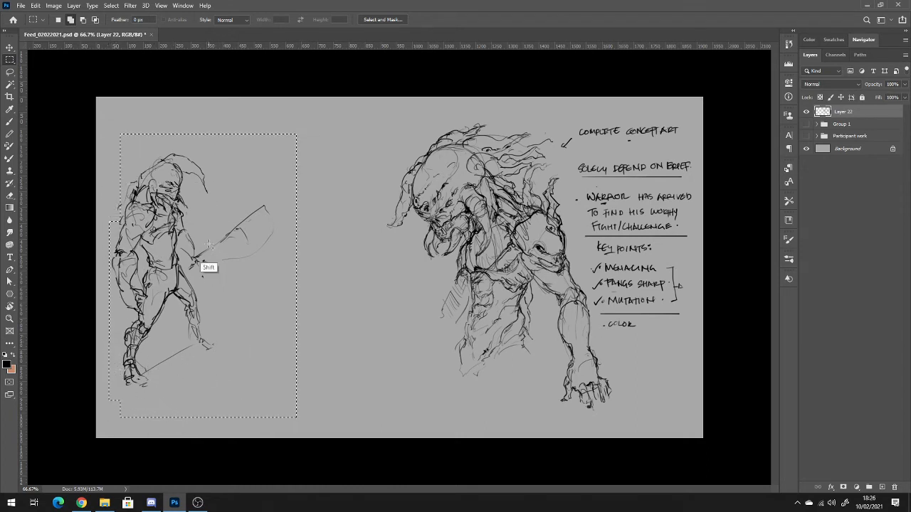
{"action": "key", "text": "ctrl+t"}
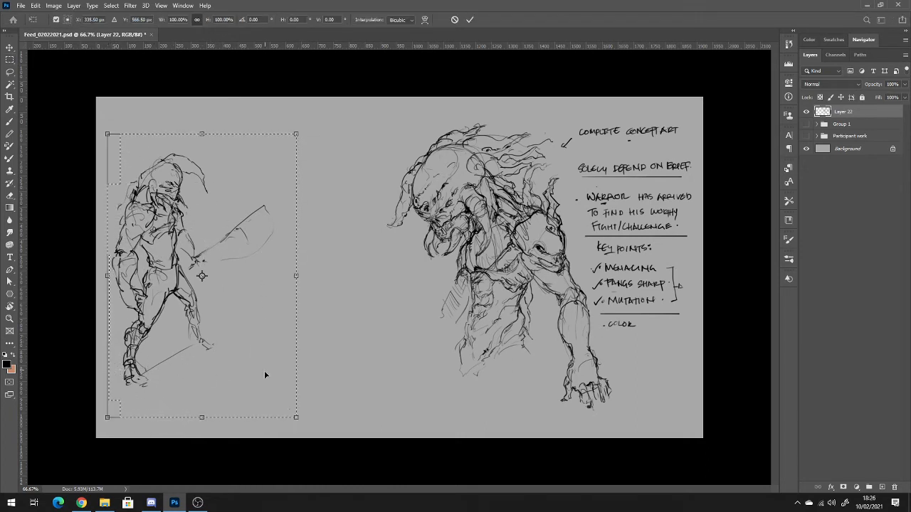
{"action": "left_click_drag", "start_coordinate": [331, 360], "coordinate": [329, 378]}
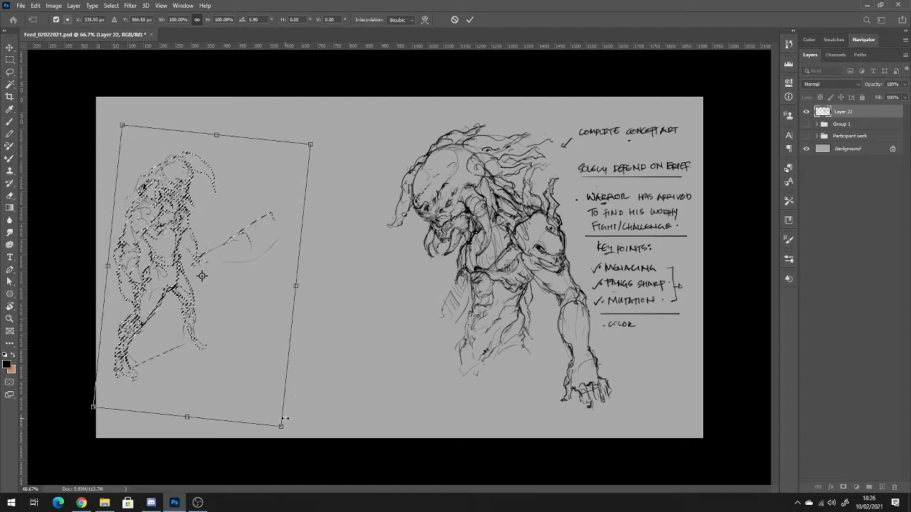
{"action": "left_click_drag", "start_coordinate": [282, 427], "coordinate": [255, 371]}
{"action": "left_click_drag", "start_coordinate": [180, 362], "coordinate": [180, 346]}
{"action": "key", "text": "Return"}
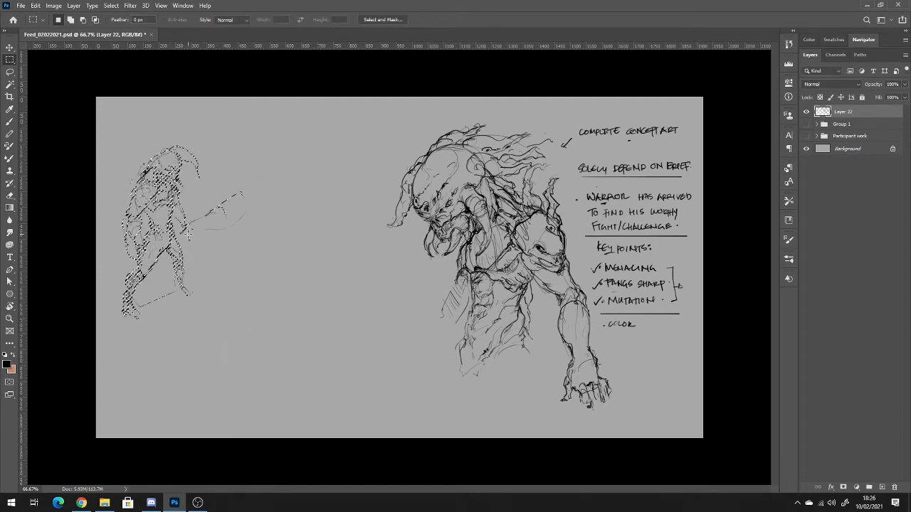
{"action": "left_click_drag", "start_coordinate": [170, 199], "coordinate": [180, 167]}
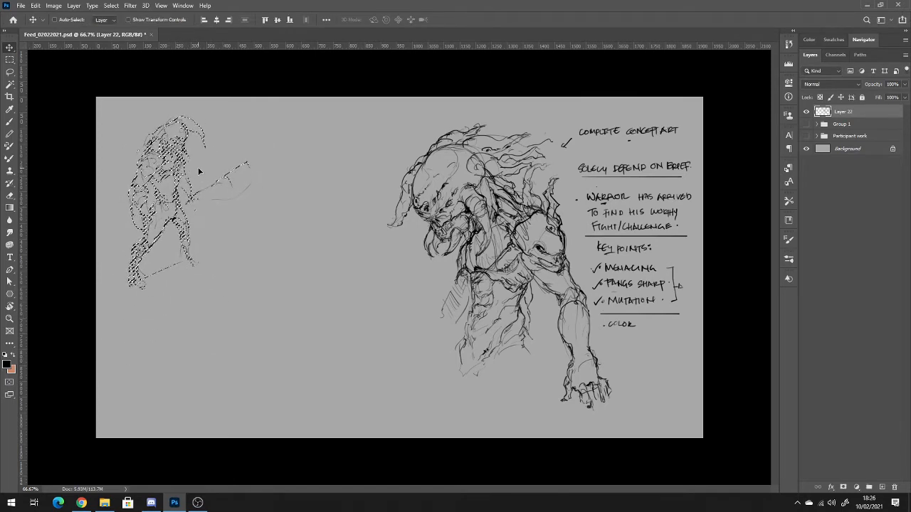
{"action": "key", "text": "ctrl+d"}
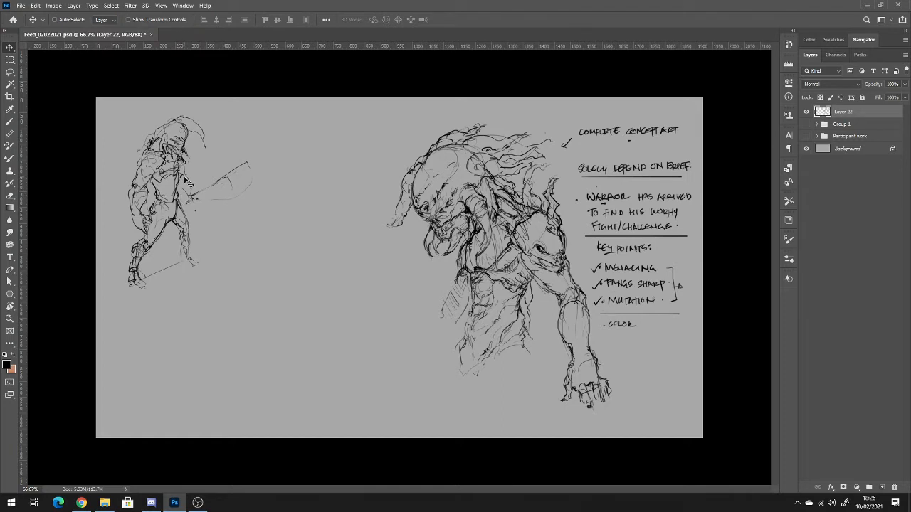
Select the reduced warrior figure and place a duplicate of it in the gap before the large creature.
{"action": "key", "text": "m"}
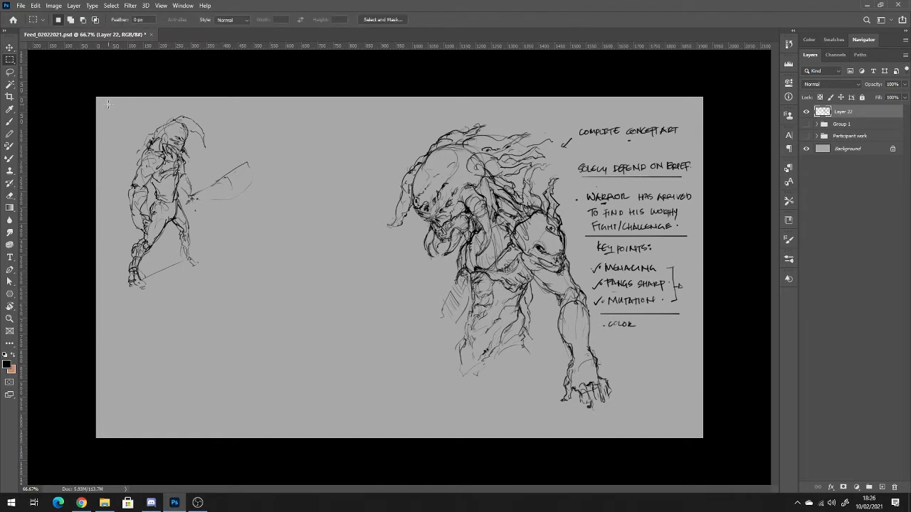
{"action": "mouse_move", "coordinate": [108, 104]}
{"action": "left_mouse_down"}
{"action": "mouse_move", "coordinate": [306, 197]}
{"action": "mouse_move", "coordinate": [264, 322]}
{"action": "left_mouse_up"}
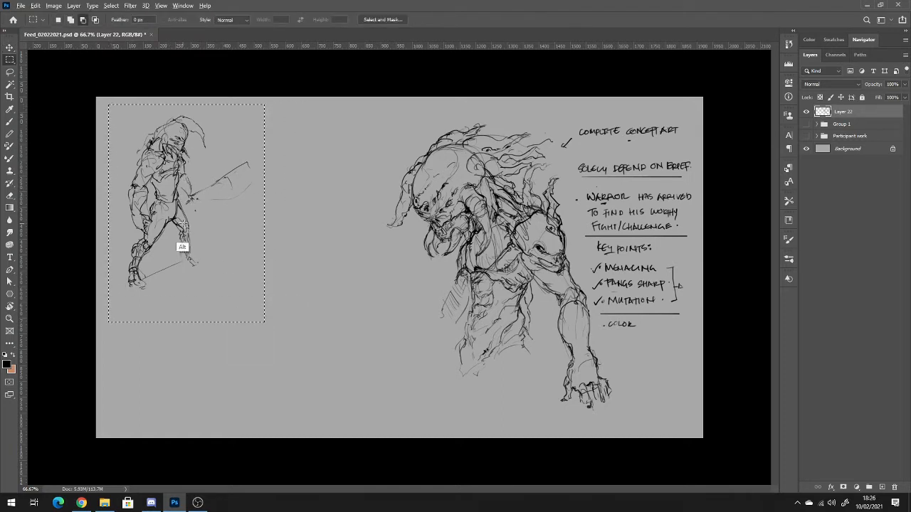
{"action": "key", "text": "v"}
{"action": "key", "text": "alt+v"}
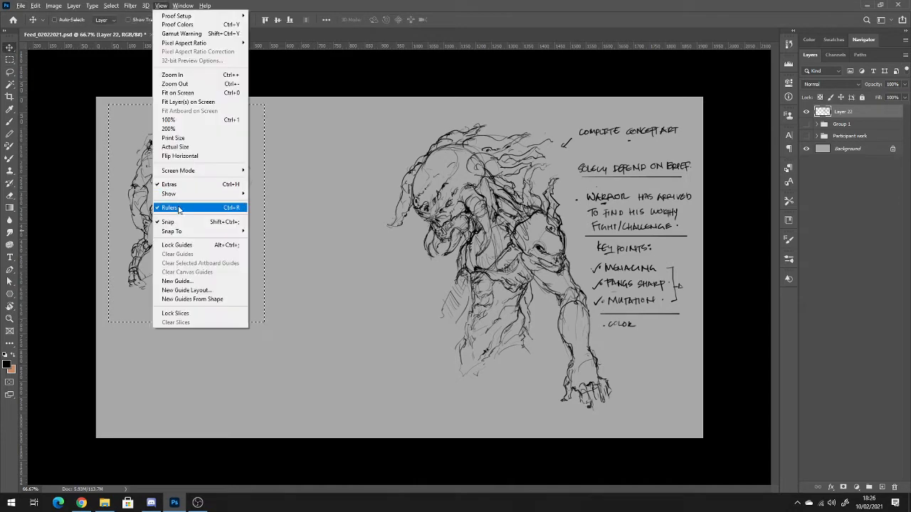
{"action": "left_click", "coordinate": [133, 211]}
{"action": "mouse_move", "coordinate": [141, 211]}
{"action": "left_mouse_down"}
{"action": "mouse_move", "coordinate": [274, 208]}
{"action": "mouse_move", "coordinate": [303, 185]}
{"action": "left_mouse_up"}
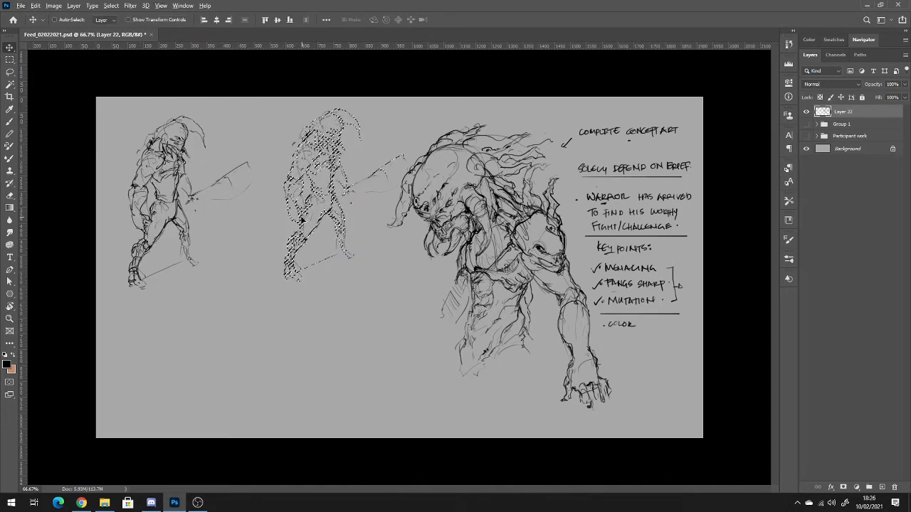
Flip the duplicated figure horizontally, shift it closer to the original so the two face each other, and deselect it.
{"action": "key", "text": "ctrl"}
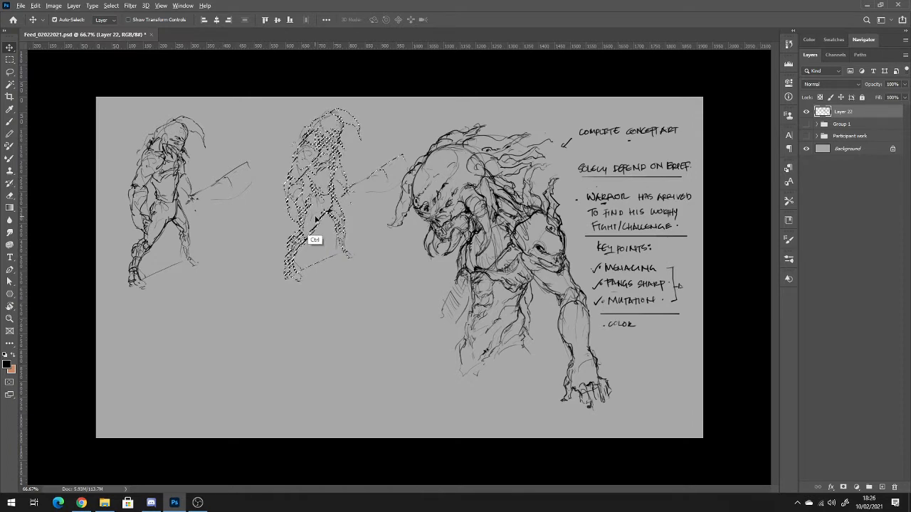
{"action": "key", "text": "ctrl+t"}
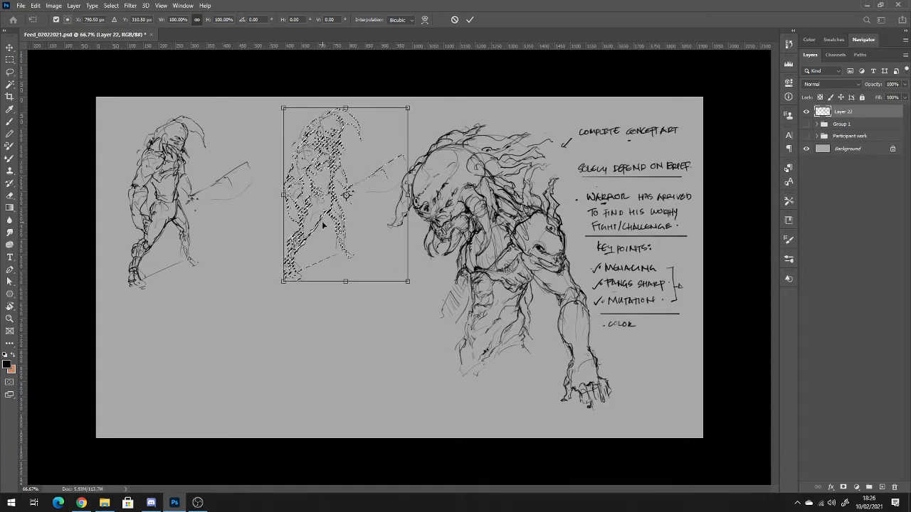
{"action": "right_click", "coordinate": [328, 222]}
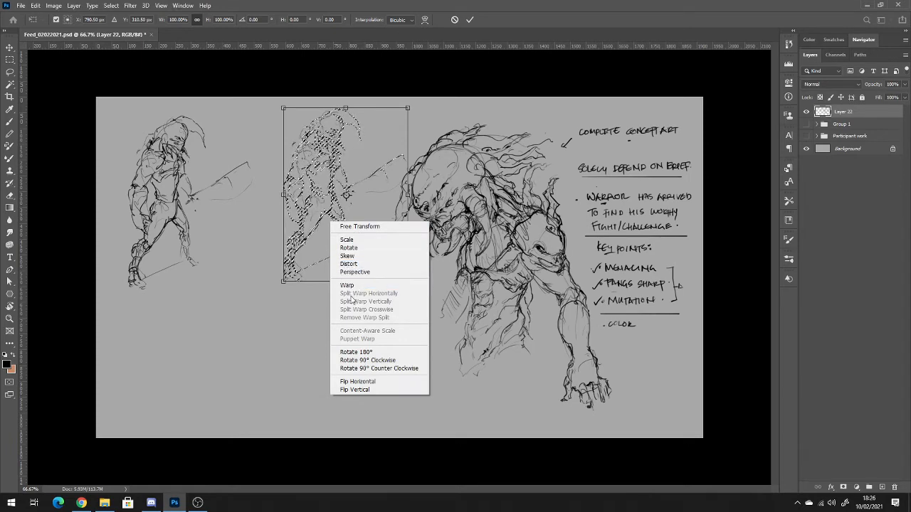
{"action": "left_click", "coordinate": [364, 382]}
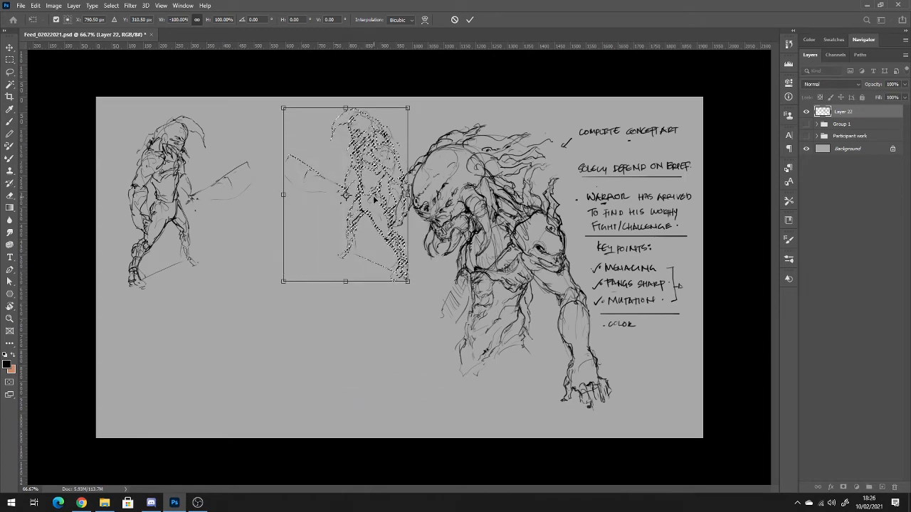
{"action": "left_click_drag", "start_coordinate": [374, 197], "coordinate": [336, 208]}
{"action": "key", "text": "Return"}
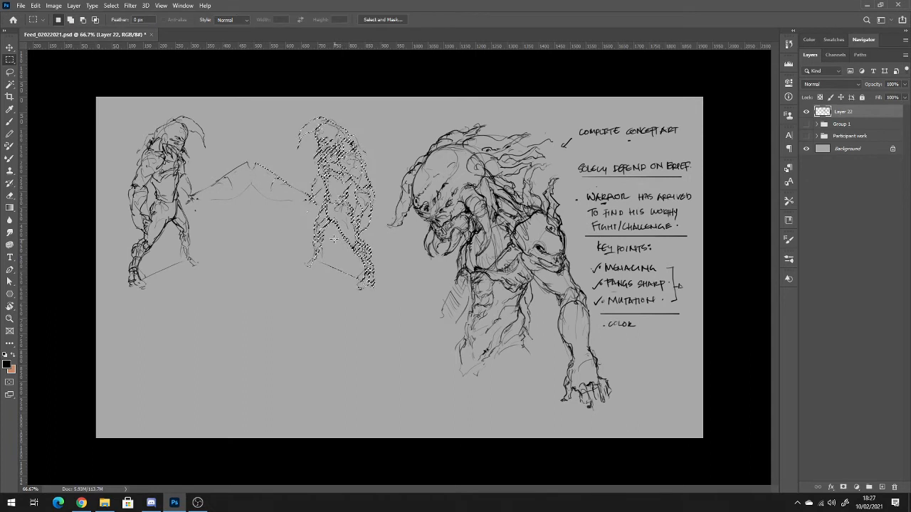
{"action": "left_click", "coordinate": [338, 238]}
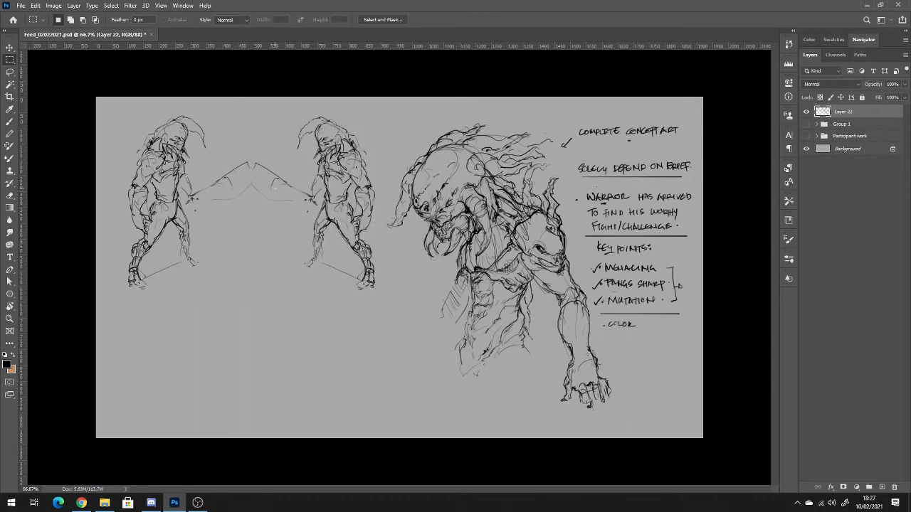
Erase the outer part of both figures' blades and redraw the original figure's blade shorter, with a jagged lower edge.
{"action": "key", "text": "e"}
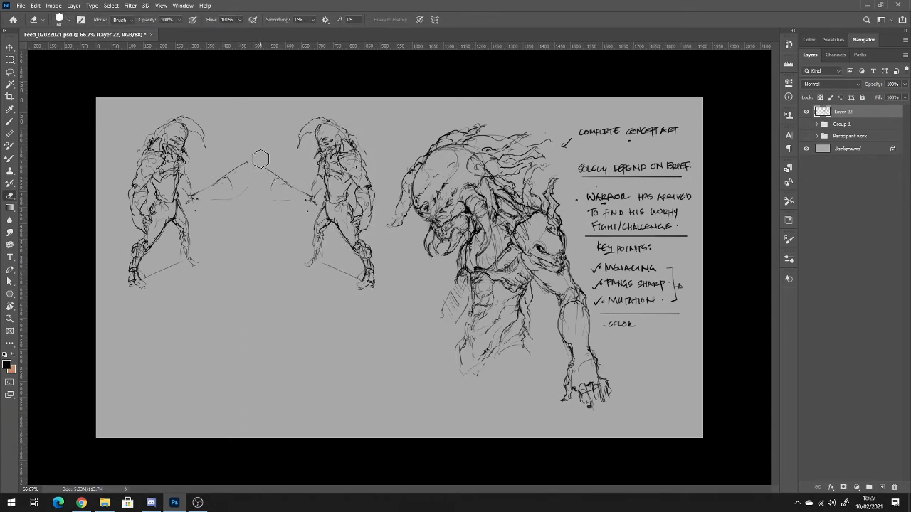
{"action": "mouse_move", "coordinate": [242, 166]}
{"action": "left_mouse_down"}
{"action": "mouse_move", "coordinate": [267, 188]}
{"action": "mouse_move", "coordinate": [277, 189]}
{"action": "mouse_move", "coordinate": [240, 195]}
{"action": "mouse_move", "coordinate": [230, 187]}
{"action": "mouse_move", "coordinate": [202, 204]}
{"action": "mouse_move", "coordinate": [225, 199]}
{"action": "mouse_move", "coordinate": [237, 180]}
{"action": "left_mouse_up"}
{"action": "key", "text": "b"}
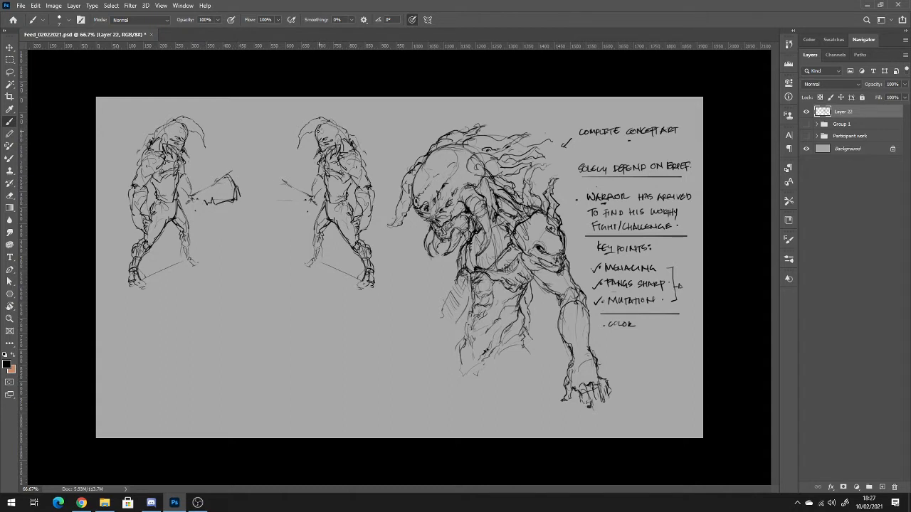
Darken the mirrored figure's head, shoulder armor, torso and legs, and add a pointed blade to its rear forearm.
{"action": "mouse_move", "coordinate": [325, 124]}
{"action": "left_mouse_down"}
{"action": "mouse_move", "coordinate": [294, 161]}
{"action": "mouse_move", "coordinate": [330, 149]}
{"action": "mouse_move", "coordinate": [311, 138]}
{"action": "mouse_move", "coordinate": [344, 120]}
{"action": "left_mouse_up"}
{"action": "mouse_move", "coordinate": [333, 125]}
{"action": "left_mouse_down"}
{"action": "mouse_move", "coordinate": [335, 132]}
{"action": "mouse_move", "coordinate": [329, 121]}
{"action": "mouse_move", "coordinate": [351, 118]}
{"action": "mouse_move", "coordinate": [358, 132]}
{"action": "mouse_move", "coordinate": [354, 120]}
{"action": "mouse_move", "coordinate": [354, 155]}
{"action": "mouse_move", "coordinate": [340, 155]}
{"action": "mouse_move", "coordinate": [349, 166]}
{"action": "mouse_move", "coordinate": [367, 162]}
{"action": "mouse_move", "coordinate": [366, 173]}
{"action": "left_mouse_up"}
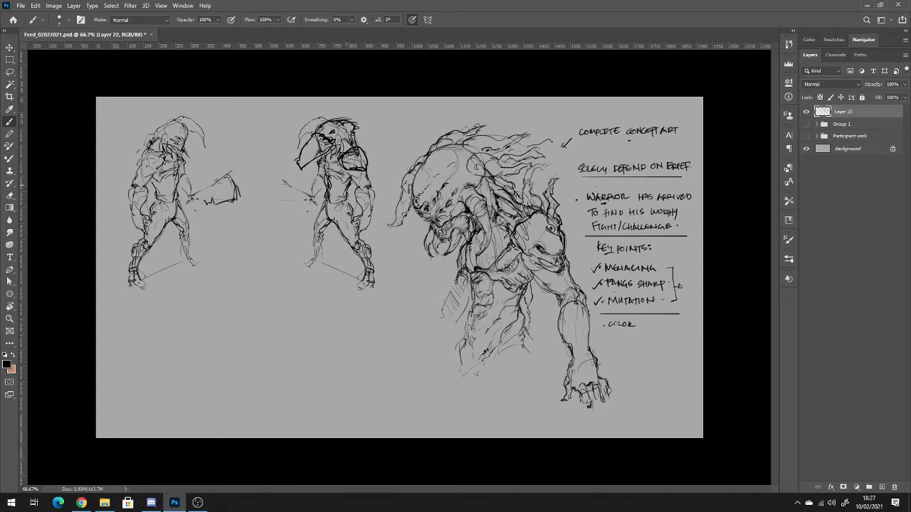
{"action": "mouse_move", "coordinate": [349, 200]}
{"action": "left_mouse_down"}
{"action": "mouse_move", "coordinate": [355, 215]}
{"action": "mouse_move", "coordinate": [344, 228]}
{"action": "mouse_move", "coordinate": [316, 215]}
{"action": "mouse_move", "coordinate": [318, 225]}
{"action": "left_mouse_up"}
{"action": "left_click_drag", "start_coordinate": [315, 228], "coordinate": [309, 268]}
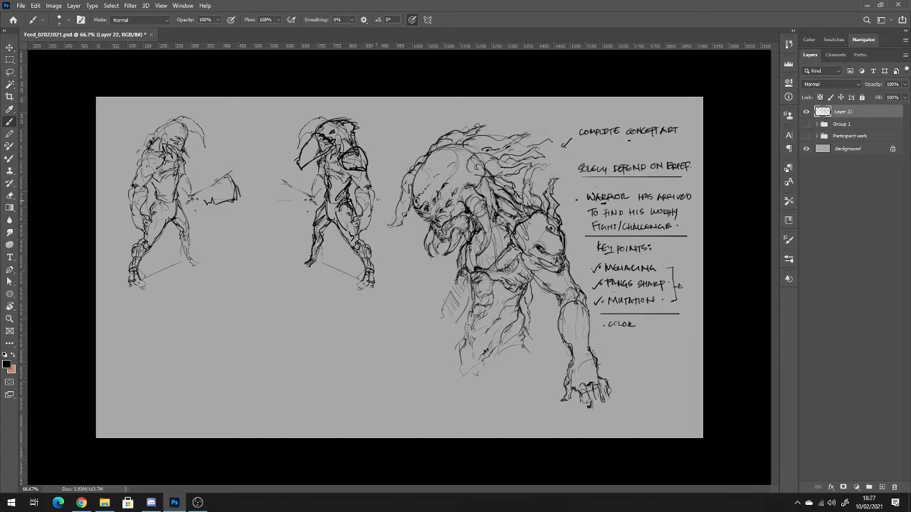
{"action": "mouse_move", "coordinate": [365, 188]}
{"action": "left_mouse_down"}
{"action": "mouse_move", "coordinate": [357, 207]}
{"action": "mouse_move", "coordinate": [370, 203]}
{"action": "mouse_move", "coordinate": [373, 216]}
{"action": "left_mouse_up"}
{"action": "mouse_move", "coordinate": [312, 191]}
{"action": "left_mouse_down"}
{"action": "mouse_move", "coordinate": [307, 200]}
{"action": "mouse_move", "coordinate": [313, 188]}
{"action": "left_mouse_up"}
Erase the mirrored figure's rounded crown and curved crest and redraw its head with upswept, flowing tendrils.
{"action": "key", "text": "e"}
{"action": "mouse_move", "coordinate": [298, 131]}
{"action": "left_mouse_down"}
{"action": "mouse_move", "coordinate": [349, 118]}
{"action": "mouse_move", "coordinate": [314, 137]}
{"action": "mouse_move", "coordinate": [332, 112]}
{"action": "mouse_move", "coordinate": [357, 102]}
{"action": "mouse_move", "coordinate": [352, 114]}
{"action": "mouse_move", "coordinate": [372, 128]}
{"action": "mouse_move", "coordinate": [352, 119]}
{"action": "mouse_move", "coordinate": [371, 145]}
{"action": "left_mouse_up"}
{"action": "key", "text": "b"}
{"action": "mouse_move", "coordinate": [336, 116]}
{"action": "left_mouse_down"}
{"action": "mouse_move", "coordinate": [361, 101]}
{"action": "mouse_move", "coordinate": [365, 146]}
{"action": "mouse_move", "coordinate": [320, 121]}
{"action": "mouse_move", "coordinate": [318, 130]}
{"action": "left_mouse_up"}
{"action": "key", "text": "e"}
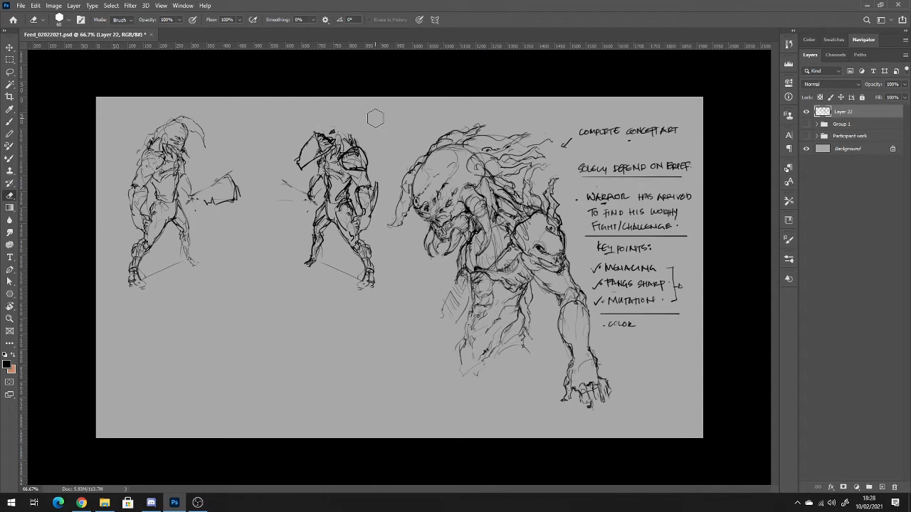
{"action": "key", "text": "b"}
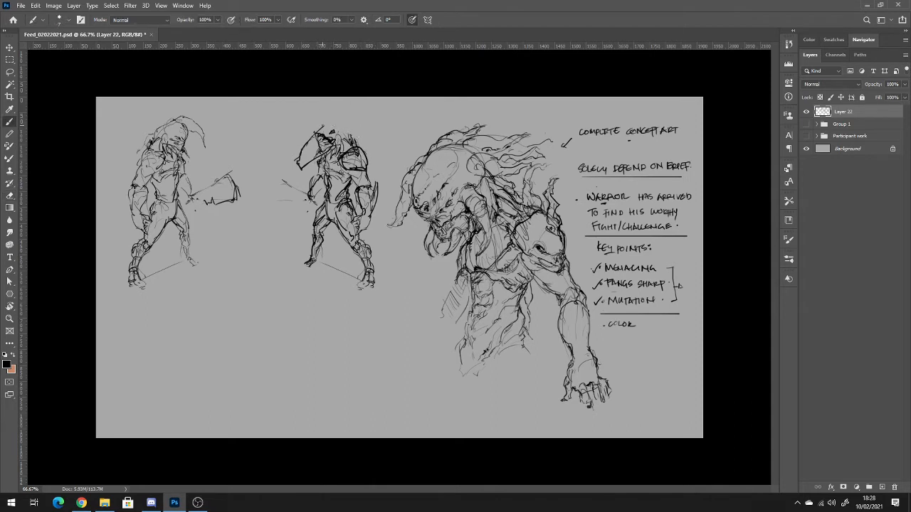
{"action": "left_click_drag", "start_coordinate": [317, 126], "coordinate": [318, 133]}
{"action": "mouse_move", "coordinate": [338, 128]}
{"action": "left_mouse_down"}
{"action": "mouse_move", "coordinate": [331, 130]}
{"action": "mouse_move", "coordinate": [374, 114]}
{"action": "mouse_move", "coordinate": [341, 134]}
{"action": "mouse_move", "coordinate": [377, 113]}
{"action": "left_mouse_up"}
{"action": "mouse_move", "coordinate": [314, 128]}
{"action": "left_mouse_down"}
{"action": "mouse_move", "coordinate": [330, 124]}
{"action": "mouse_move", "coordinate": [327, 109]}
{"action": "mouse_move", "coordinate": [344, 118]}
{"action": "left_mouse_up"}
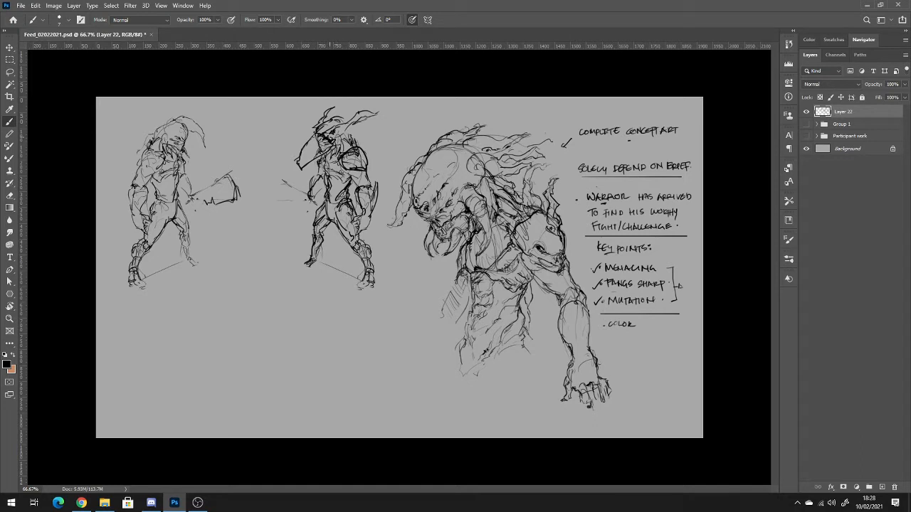
Clean up the mirrored figure's face and redraw darker contours around its face, jaw and neck.
{"action": "key", "text": "e"}
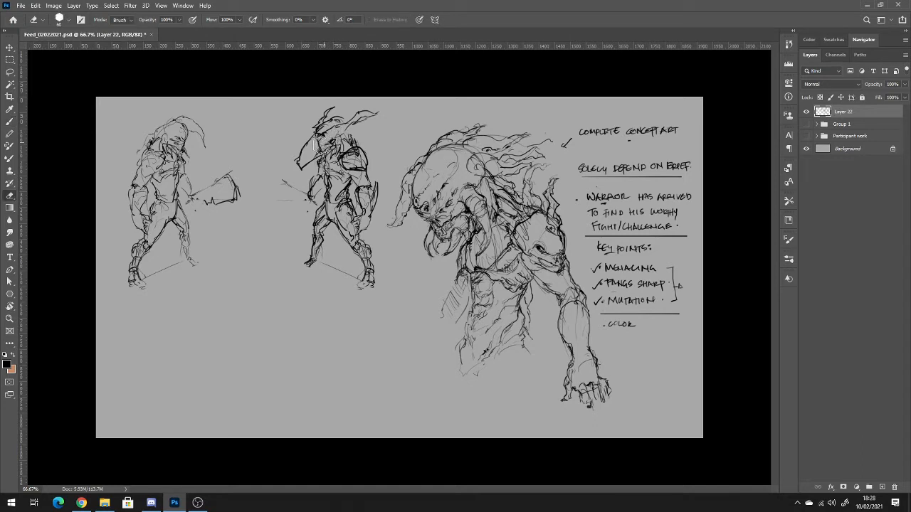
{"action": "key", "text": "b"}
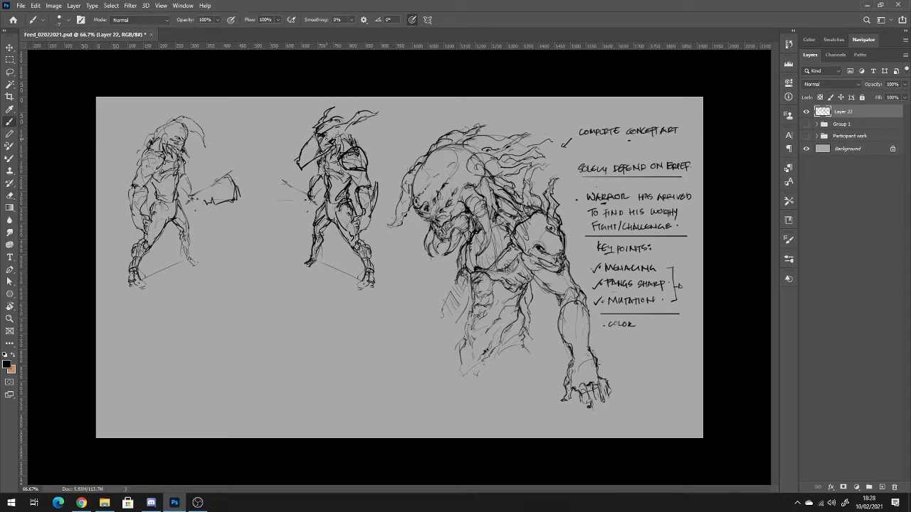
{"action": "mouse_move", "coordinate": [327, 138]}
{"action": "left_mouse_down"}
{"action": "mouse_move", "coordinate": [298, 155]}
{"action": "mouse_move", "coordinate": [335, 151]}
{"action": "mouse_move", "coordinate": [345, 137]}
{"action": "left_mouse_up"}
{"action": "key", "text": "e"}
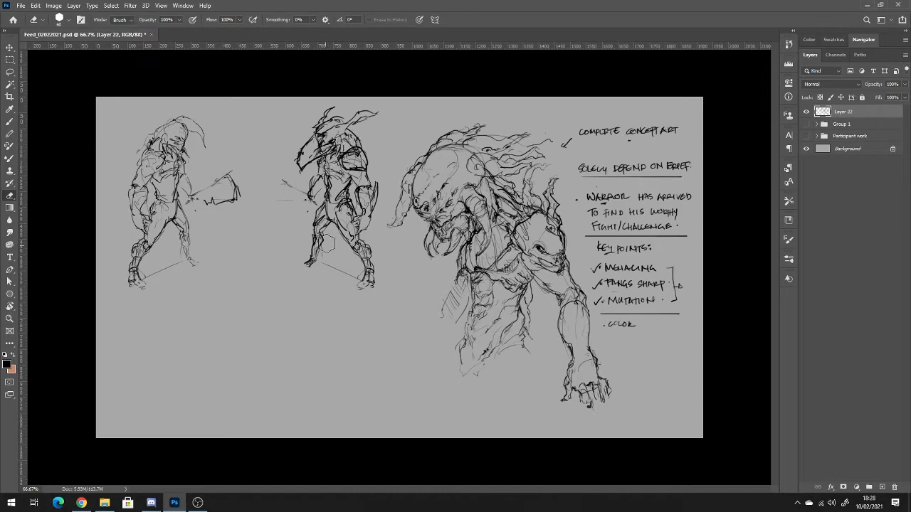
{"action": "key", "text": "b"}
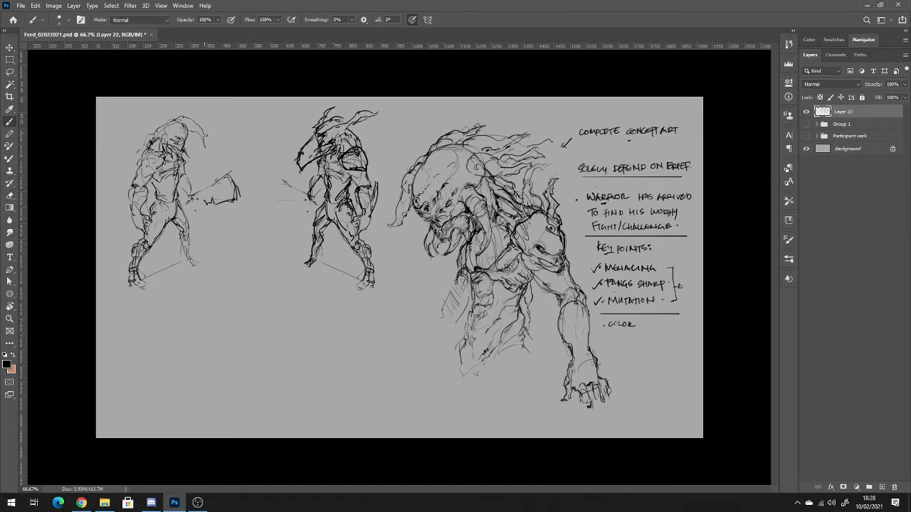
Label the two small figures and the large creature with circled numbers 1, 2 and 3.
{"action": "left_click_drag", "start_coordinate": [129, 135], "coordinate": [134, 135]}
{"action": "mouse_move", "coordinate": [279, 132]}
{"action": "left_mouse_down"}
{"action": "mouse_move", "coordinate": [284, 138]}
{"action": "mouse_move", "coordinate": [281, 130]}
{"action": "left_mouse_up"}
{"action": "left_click_drag", "start_coordinate": [405, 140], "coordinate": [406, 136]}
Darken figure 1's feet and draw boxes around the checkmarks beside Menacing, Fangs Sharp and Mutation.
{"action": "left_click_drag", "start_coordinate": [139, 278], "coordinate": [142, 283]}
{"action": "left_click_drag", "start_coordinate": [185, 257], "coordinate": [184, 267]}
{"action": "mouse_move", "coordinate": [592, 267]}
{"action": "left_mouse_down"}
{"action": "mouse_move", "coordinate": [601, 279]}
{"action": "mouse_move", "coordinate": [599, 324]}
{"action": "left_mouse_up"}
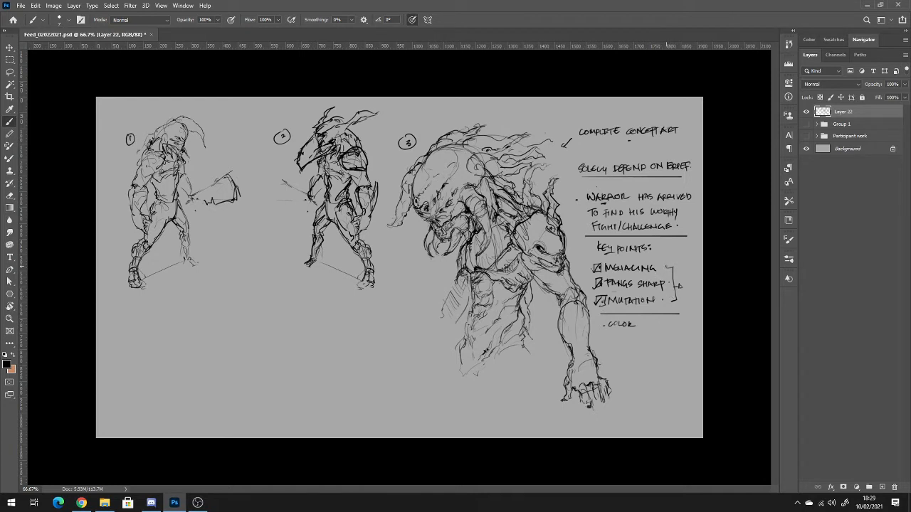
{"action": "left_click", "coordinate": [632, 283]}
Add and thicken flowing tendrils sweeping back from the large creature's head.
{"action": "mouse_move", "coordinate": [507, 133]}
{"action": "left_mouse_down"}
{"action": "mouse_move", "coordinate": [527, 122]}
{"action": "mouse_move", "coordinate": [511, 141]}
{"action": "mouse_move", "coordinate": [536, 128]}
{"action": "mouse_move", "coordinate": [526, 128]}
{"action": "left_mouse_up"}
{"action": "mouse_move", "coordinate": [510, 130]}
{"action": "left_mouse_down"}
{"action": "mouse_move", "coordinate": [529, 126]}
{"action": "mouse_move", "coordinate": [508, 134]}
{"action": "left_mouse_up"}
{"action": "mouse_move", "coordinate": [509, 135]}
{"action": "left_mouse_down"}
{"action": "mouse_move", "coordinate": [536, 124]}
{"action": "mouse_move", "coordinate": [503, 152]}
{"action": "mouse_move", "coordinate": [480, 150]}
{"action": "left_mouse_up"}
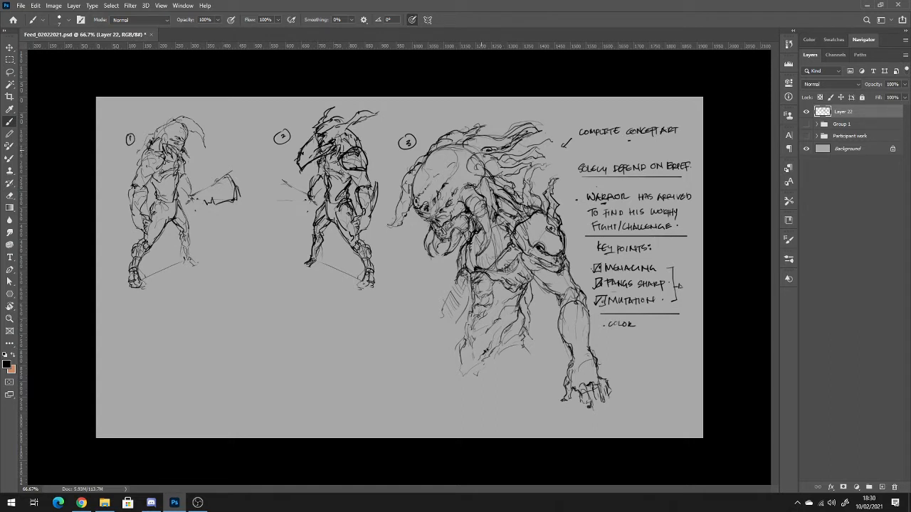
{"action": "mouse_move", "coordinate": [468, 149]}
{"action": "left_mouse_down"}
{"action": "mouse_move", "coordinate": [486, 142]}
{"action": "mouse_move", "coordinate": [473, 169]}
{"action": "mouse_move", "coordinate": [512, 157]}
{"action": "mouse_move", "coordinate": [494, 175]}
{"action": "mouse_move", "coordinate": [551, 155]}
{"action": "left_mouse_up"}
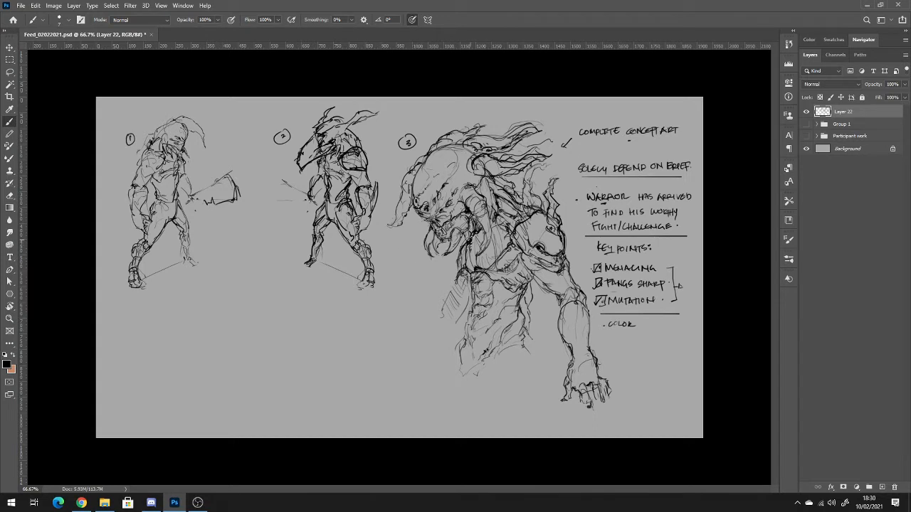
Strengthen the large creature's fangs and hanging neck tendril, and darken the contours of its shoulder, chest and abdomen.
{"action": "mouse_move", "coordinate": [474, 215]}
{"action": "left_mouse_down"}
{"action": "mouse_move", "coordinate": [485, 204]}
{"action": "mouse_move", "coordinate": [492, 236]}
{"action": "mouse_move", "coordinate": [481, 259]}
{"action": "mouse_move", "coordinate": [492, 249]}
{"action": "left_mouse_up"}
{"action": "left_click_drag", "start_coordinate": [426, 247], "coordinate": [429, 257]}
{"action": "left_click_drag", "start_coordinate": [426, 236], "coordinate": [428, 251]}
{"action": "left_click_drag", "start_coordinate": [483, 284], "coordinate": [490, 288]}
{"action": "left_click_drag", "start_coordinate": [518, 183], "coordinate": [510, 187]}
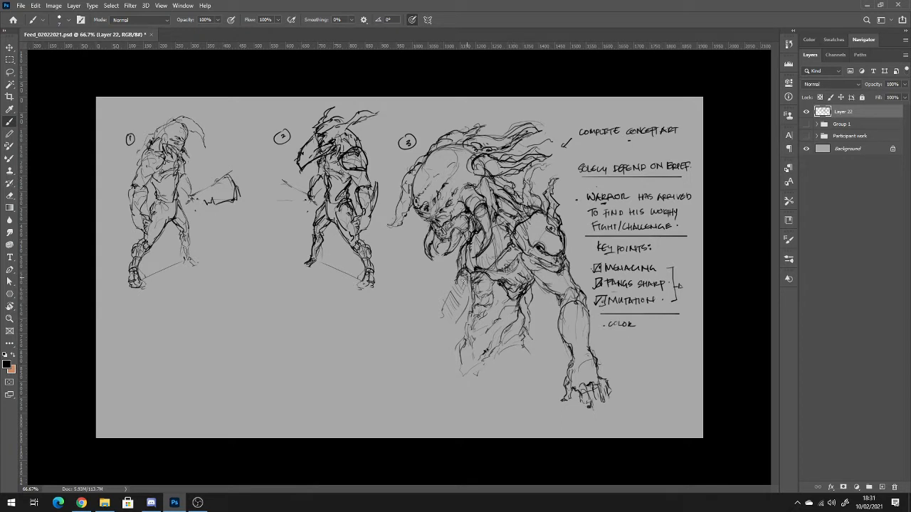
{"action": "mouse_move", "coordinate": [472, 279]}
{"action": "left_mouse_down"}
{"action": "mouse_move", "coordinate": [470, 329]}
{"action": "mouse_move", "coordinate": [456, 355]}
{"action": "mouse_move", "coordinate": [474, 359]}
{"action": "mouse_move", "coordinate": [517, 309]}
{"action": "left_mouse_up"}
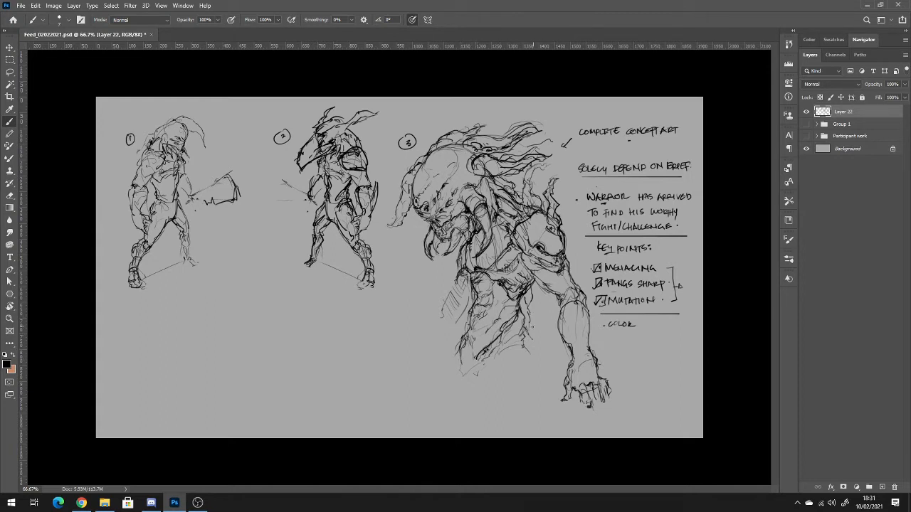
Extend the large creature's lower body with loose contour strokes for the waist, hips and upper thighs.
{"action": "mouse_move", "coordinate": [491, 361]}
{"action": "left_mouse_down"}
{"action": "mouse_move", "coordinate": [525, 350]}
{"action": "mouse_move", "coordinate": [509, 390]}
{"action": "mouse_move", "coordinate": [527, 362]}
{"action": "mouse_move", "coordinate": [530, 375]}
{"action": "mouse_move", "coordinate": [493, 406]}
{"action": "left_mouse_up"}
{"action": "left_click_drag", "start_coordinate": [525, 351], "coordinate": [527, 392]}
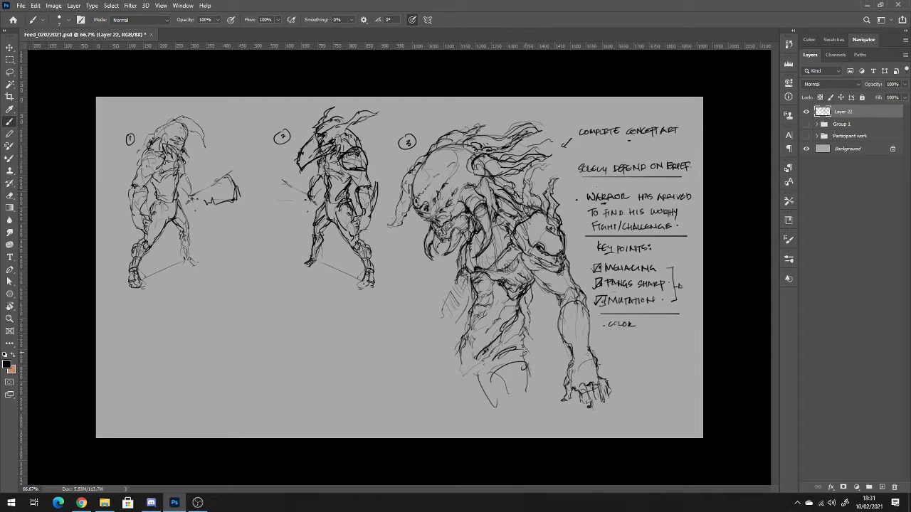
{"action": "mouse_move", "coordinate": [455, 360]}
{"action": "left_mouse_down"}
{"action": "mouse_move", "coordinate": [452, 389]}
{"action": "mouse_move", "coordinate": [464, 374]}
{"action": "left_mouse_up"}
{"action": "left_click_drag", "start_coordinate": [468, 343], "coordinate": [478, 381]}
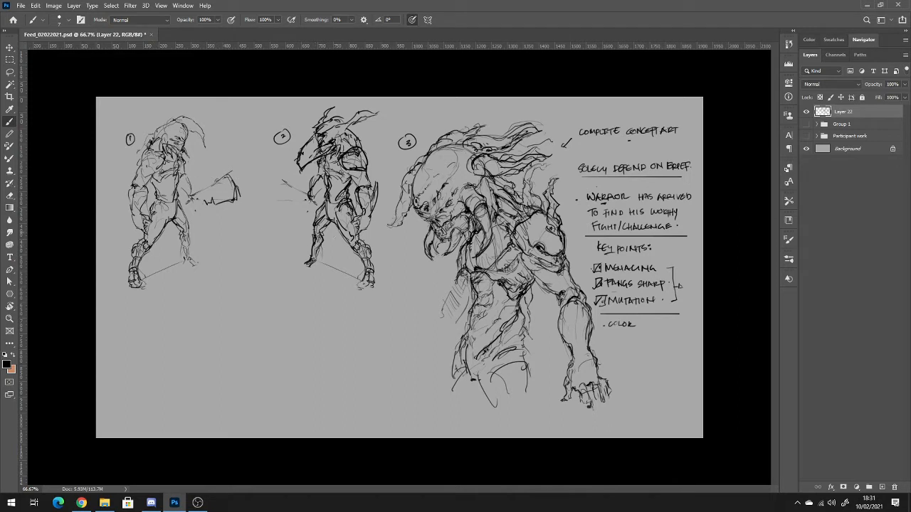
Handwrite a list below figure 1 reading Sketch, Sil and Value, labelled with circled letters A, B and C.
{"action": "left_click_drag", "start_coordinate": [129, 315], "coordinate": [144, 317]}
{"action": "key", "text": "ctrl+z"}
{"action": "left_click_drag", "start_coordinate": [130, 334], "coordinate": [141, 334]}
{"action": "mouse_move", "coordinate": [153, 320]}
{"action": "left_mouse_down"}
{"action": "mouse_move", "coordinate": [153, 332]}
{"action": "mouse_move", "coordinate": [123, 312]}
{"action": "left_mouse_up"}
{"action": "mouse_move", "coordinate": [129, 305]}
{"action": "left_mouse_down"}
{"action": "mouse_move", "coordinate": [129, 313]}
{"action": "mouse_move", "coordinate": [149, 312]}
{"action": "left_mouse_up"}
{"action": "key", "text": "ctrl+z"}
{"action": "key", "text": "ctrl+z"}
{"action": "left_click_drag", "start_coordinate": [112, 308], "coordinate": [113, 326]}
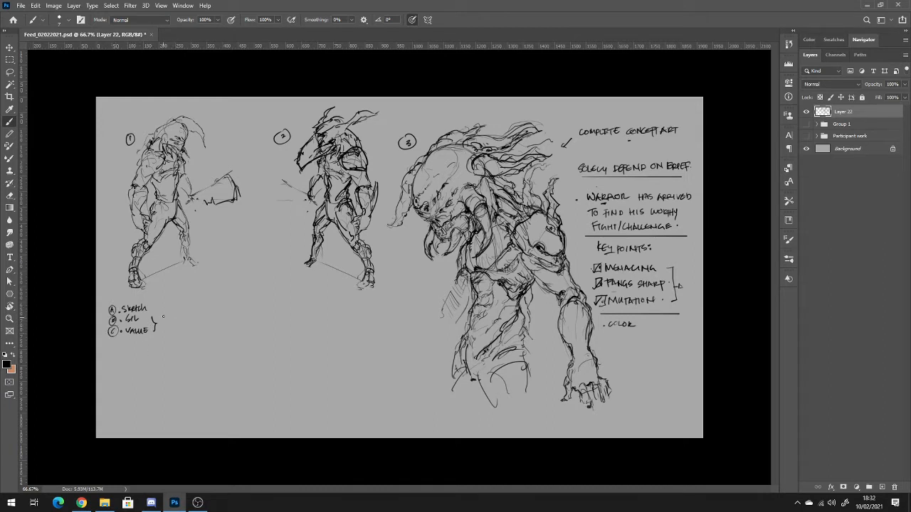
Draw a short thick line under the A–C list and handwrite "10 Drawing" and "(Loose)" beneath it.
{"action": "left_click_drag", "start_coordinate": [126, 342], "coordinate": [137, 342]}
{"action": "left_click_drag", "start_coordinate": [124, 345], "coordinate": [137, 345]}
{"action": "mouse_move", "coordinate": [113, 354]}
{"action": "left_mouse_down"}
{"action": "mouse_move", "coordinate": [112, 362]}
{"action": "mouse_move", "coordinate": [136, 358]}
{"action": "left_mouse_up"}
{"action": "left_click_drag", "start_coordinate": [136, 358], "coordinate": [160, 361]}
{"action": "left_click_drag", "start_coordinate": [112, 355], "coordinate": [118, 366]}
{"action": "left_click_drag", "start_coordinate": [110, 377], "coordinate": [130, 384]}
{"action": "left_click_drag", "start_coordinate": [152, 319], "coordinate": [155, 326]}
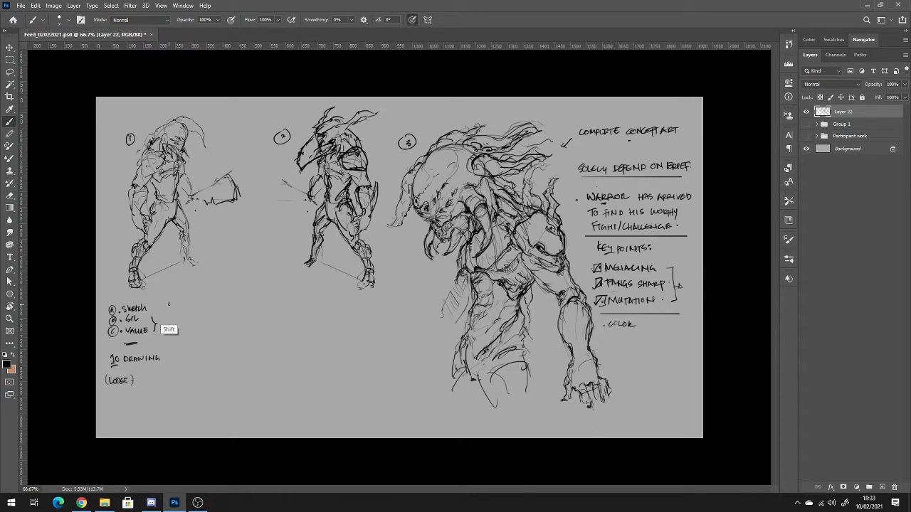
Draw a vertical divider beside the A–C list and write the underlined heading "Pick 3/5" for the second column.
{"action": "left_click_drag", "start_coordinate": [169, 304], "coordinate": [168, 392]}
{"action": "left_click_drag", "start_coordinate": [180, 299], "coordinate": [182, 302]}
{"action": "left_click_drag", "start_coordinate": [186, 299], "coordinate": [193, 303]}
{"action": "left_click_drag", "start_coordinate": [196, 298], "coordinate": [197, 302]}
{"action": "mouse_move", "coordinate": [180, 307]}
{"action": "left_mouse_down"}
{"action": "mouse_move", "coordinate": [206, 307]}
{"action": "mouse_move", "coordinate": [196, 291]}
{"action": "left_mouse_up"}
Write the bullet notes "Colors" and "Pronouncing Details" under the Pick 3/5 heading.
{"action": "left_click", "coordinate": [179, 319]}
{"action": "left_click_drag", "start_coordinate": [184, 317], "coordinate": [193, 319]}
{"action": "key", "text": "ctrl+z"}
{"action": "key", "text": "ctrl+z"}
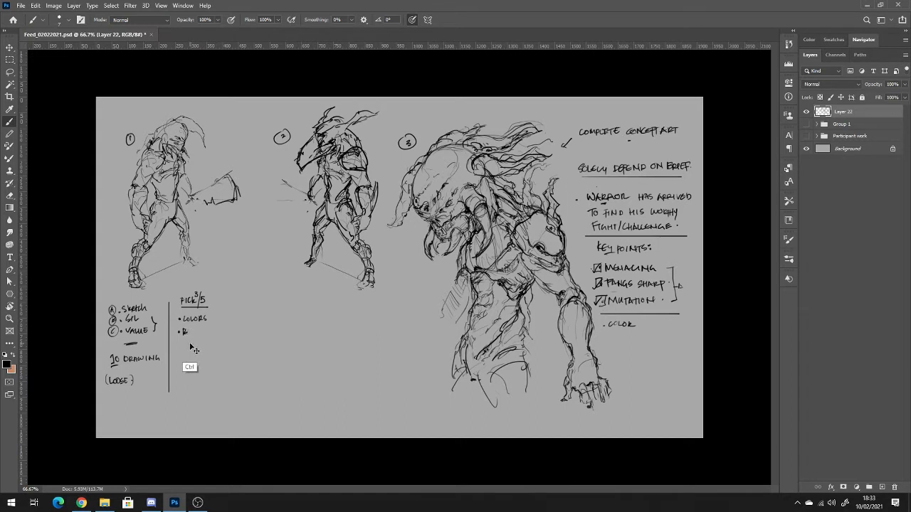
{"action": "key", "text": "ctrl+z"}
{"action": "mouse_move", "coordinate": [203, 332]}
{"action": "left_mouse_down"}
{"action": "mouse_move", "coordinate": [227, 333]}
{"action": "mouse_move", "coordinate": [185, 346]}
{"action": "mouse_move", "coordinate": [201, 344]}
{"action": "left_mouse_up"}
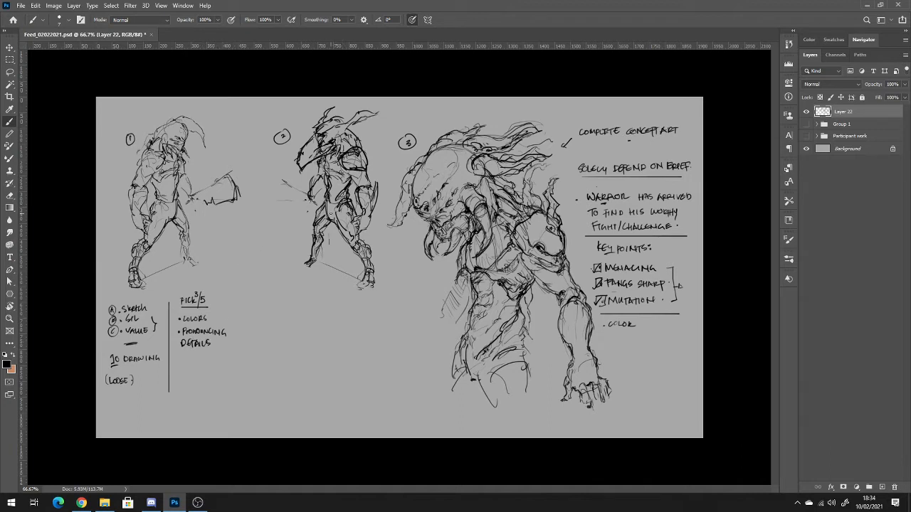
Sketch long pointed loincloth strips hanging from figure 2's waist between the legs.
{"action": "mouse_move", "coordinate": [342, 205]}
{"action": "left_mouse_down"}
{"action": "mouse_move", "coordinate": [327, 238]}
{"action": "mouse_move", "coordinate": [336, 260]}
{"action": "left_mouse_up"}
{"action": "left_click_drag", "start_coordinate": [327, 210], "coordinate": [329, 260]}
{"action": "left_click_drag", "start_coordinate": [336, 208], "coordinate": [323, 224]}
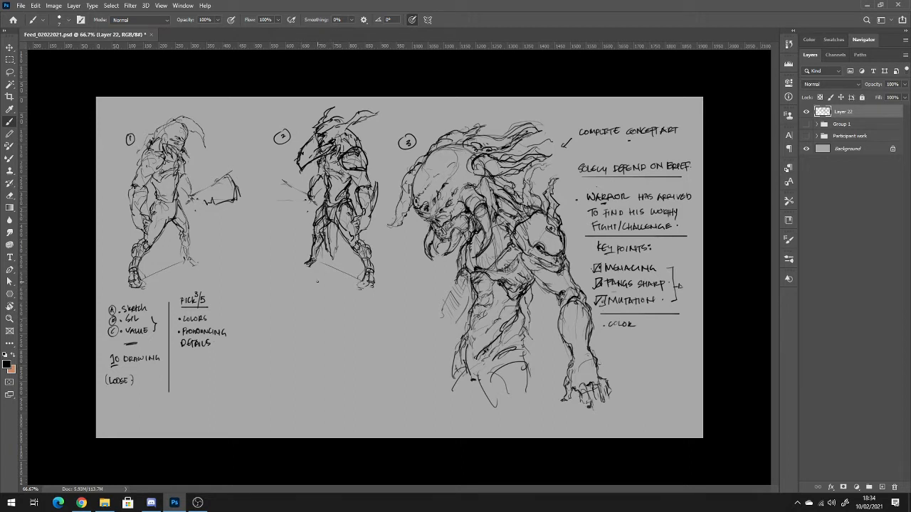
Give figure 1 a round, face-marked shield on one arm and a broad curved blade in the other hand.
{"action": "left_click_drag", "start_coordinate": [164, 211], "coordinate": [170, 205]}
{"action": "mouse_move", "coordinate": [124, 176]}
{"action": "left_mouse_down"}
{"action": "mouse_move", "coordinate": [114, 181]}
{"action": "mouse_move", "coordinate": [132, 196]}
{"action": "mouse_move", "coordinate": [122, 212]}
{"action": "mouse_move", "coordinate": [133, 215]}
{"action": "mouse_move", "coordinate": [121, 195]}
{"action": "mouse_move", "coordinate": [135, 212]}
{"action": "mouse_move", "coordinate": [137, 176]}
{"action": "mouse_move", "coordinate": [136, 200]}
{"action": "left_mouse_up"}
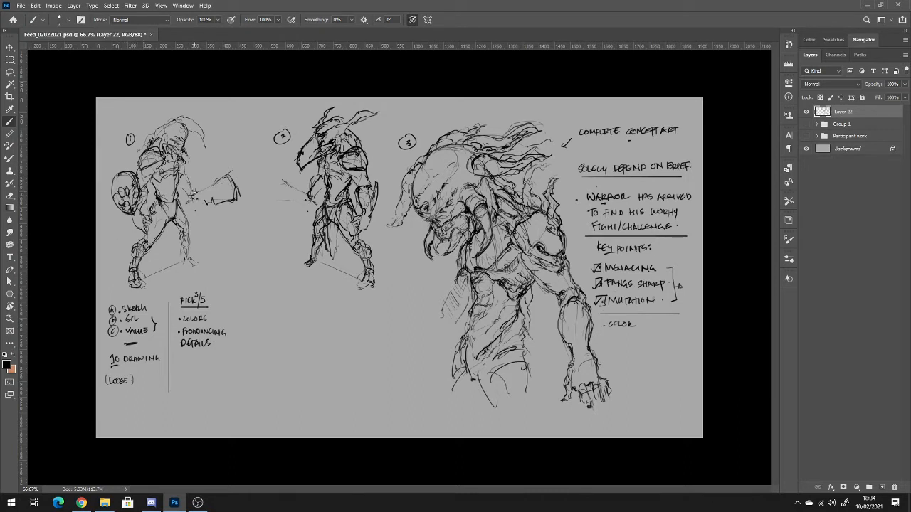
{"action": "left_click_drag", "start_coordinate": [198, 188], "coordinate": [199, 207]}
{"action": "left_click_drag", "start_coordinate": [197, 193], "coordinate": [203, 189]}
{"action": "left_click_drag", "start_coordinate": [245, 168], "coordinate": [249, 175]}
{"action": "left_click_drag", "start_coordinate": [203, 196], "coordinate": [250, 181]}
{"action": "key", "text": "e"}
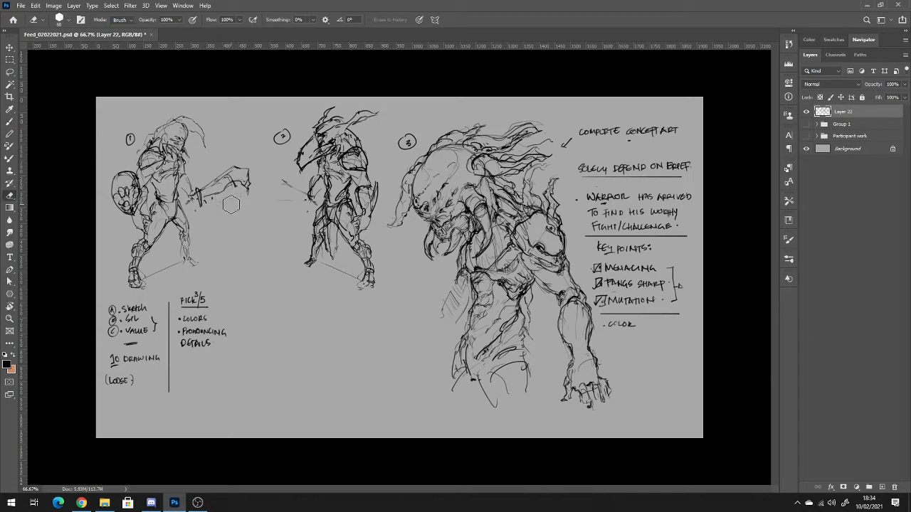
{"action": "key", "text": "b"}
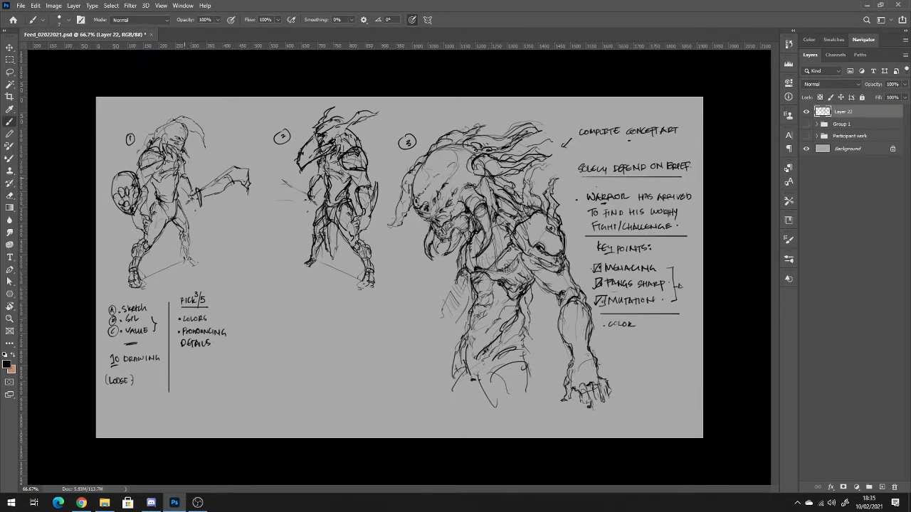
{"action": "left_click_drag", "start_coordinate": [181, 188], "coordinate": [179, 187]}
Add "Keys" with an arrow beside Colors and write "Redefining" below Pronouncing Details.
{"action": "left_click_drag", "start_coordinate": [211, 318], "coordinate": [225, 315]}
{"action": "mouse_move", "coordinate": [183, 357]}
{"action": "left_mouse_down"}
{"action": "mouse_move", "coordinate": [192, 364]}
{"action": "mouse_move", "coordinate": [219, 354]}
{"action": "mouse_move", "coordinate": [177, 377]}
{"action": "mouse_move", "coordinate": [197, 377]}
{"action": "left_mouse_up"}
{"action": "left_click_drag", "start_coordinate": [195, 374], "coordinate": [200, 375]}
{"action": "key", "text": "ctrl+z"}
{"action": "key", "text": "ctrl+z"}
{"action": "key", "text": "ctrl+z"}
{"action": "key", "text": "ctrl+z"}
{"action": "key", "text": "ctrl+z"}
{"action": "key", "text": "ctrl+z"}
{"action": "left_click_drag", "start_coordinate": [176, 350], "coordinate": [184, 359]}
{"action": "key", "text": "ctrl+z"}
{"action": "key", "text": "ctrl+z"}
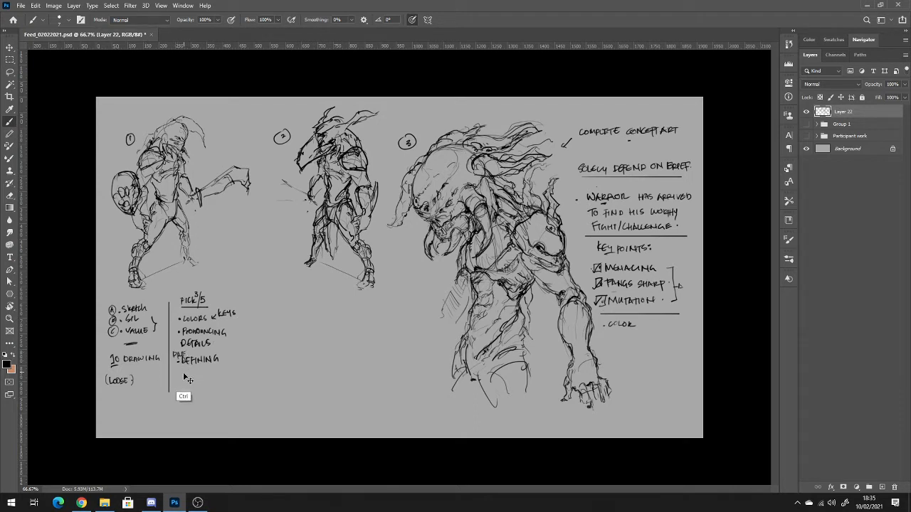
{"action": "key", "text": "ctrl+z"}
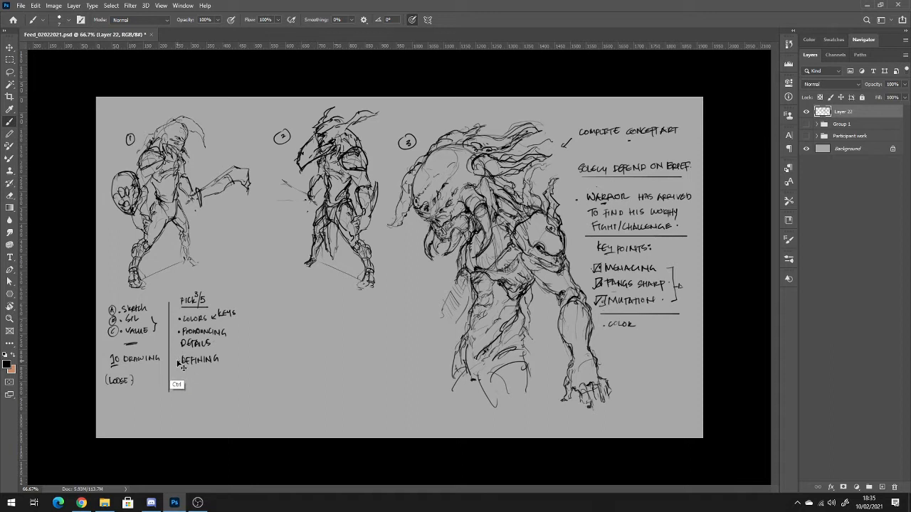
{"action": "left_click_drag", "start_coordinate": [178, 354], "coordinate": [185, 355]}
Complete the Redefining note with "Details of Acceptance & Reliability" and draw a vertical divider after the column.
{"action": "mouse_move", "coordinate": [180, 370]}
{"action": "left_mouse_down"}
{"action": "mouse_move", "coordinate": [183, 378]}
{"action": "mouse_move", "coordinate": [208, 378]}
{"action": "left_mouse_up"}
{"action": "left_click", "coordinate": [213, 376]}
{"action": "mouse_move", "coordinate": [218, 372]}
{"action": "left_mouse_down"}
{"action": "mouse_move", "coordinate": [225, 370]}
{"action": "mouse_move", "coordinate": [185, 391]}
{"action": "mouse_move", "coordinate": [223, 389]}
{"action": "left_mouse_up"}
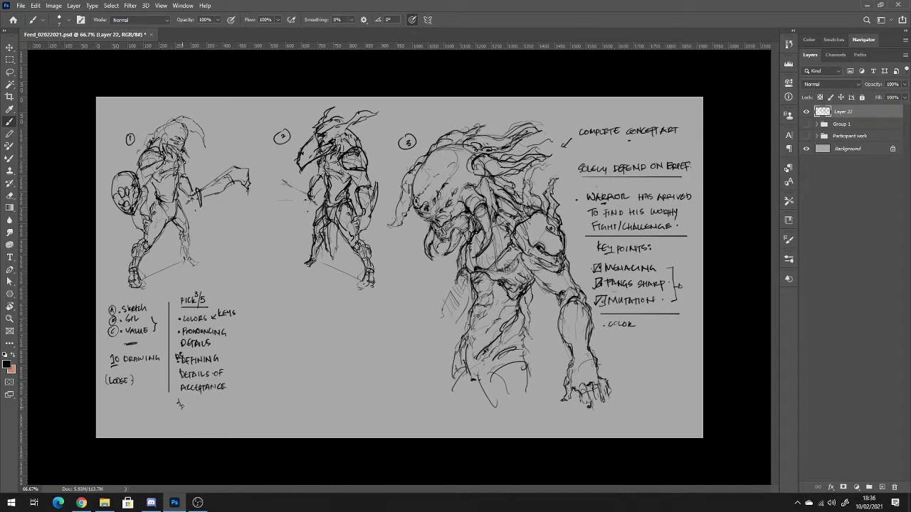
{"action": "left_click_drag", "start_coordinate": [181, 405], "coordinate": [230, 406]}
{"action": "mouse_move", "coordinate": [242, 299]}
{"action": "left_mouse_down"}
{"action": "mouse_move", "coordinate": [248, 430]}
{"action": "mouse_move", "coordinate": [243, 417]}
{"action": "left_mouse_up"}
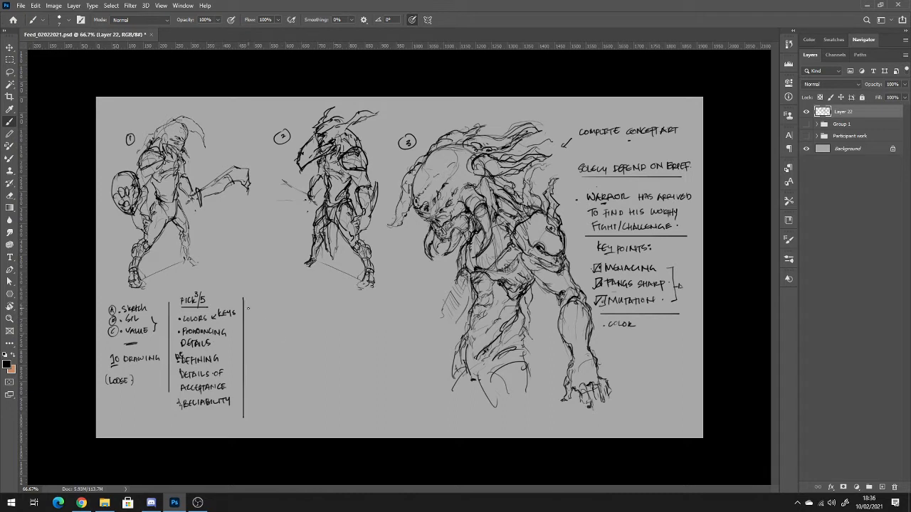
Underline the third column's heading space, circle the 3 in Pick 3/5, and erase the new column's heading text.
{"action": "mouse_move", "coordinate": [257, 297]}
{"action": "left_mouse_down"}
{"action": "mouse_move", "coordinate": [257, 306]}
{"action": "mouse_move", "coordinate": [263, 297]}
{"action": "left_mouse_up"}
{"action": "left_click_drag", "start_coordinate": [258, 301], "coordinate": [273, 305]}
{"action": "left_click_drag", "start_coordinate": [273, 304], "coordinate": [276, 297]}
{"action": "left_click_drag", "start_coordinate": [276, 297], "coordinate": [282, 308]}
{"action": "left_click_drag", "start_coordinate": [197, 289], "coordinate": [196, 290]}
{"action": "key", "text": "e"}
{"action": "left_click_drag", "start_coordinate": [276, 302], "coordinate": [261, 301]}
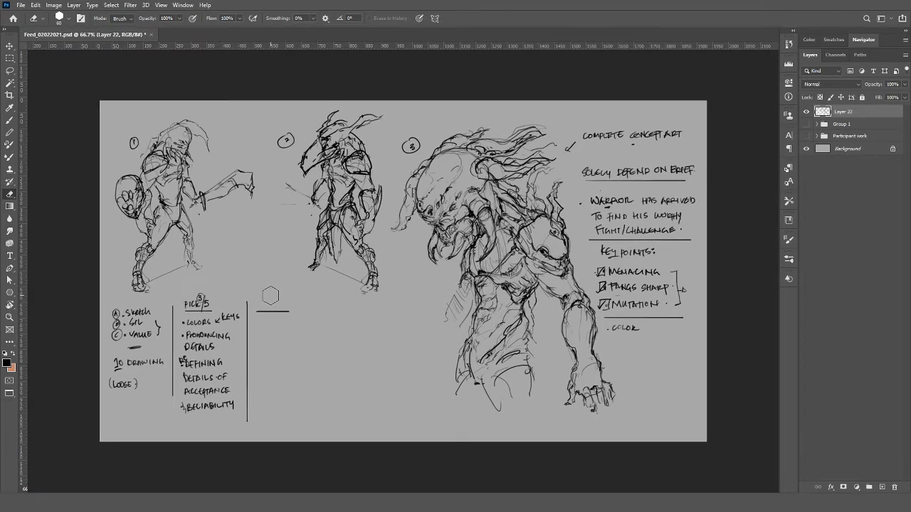
{"action": "key", "text": "f"}
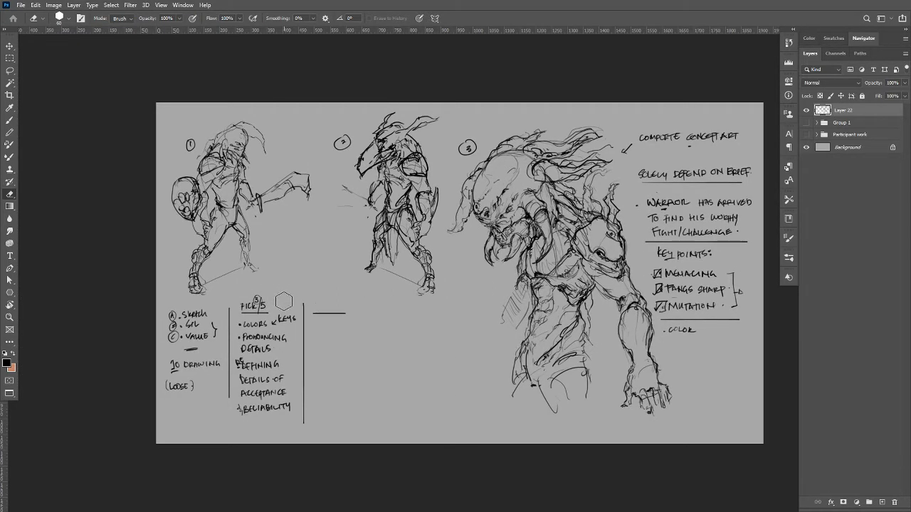
Write the underlined headings "Pre Final" and "Polish" for the third and fourth columns, separated by a vertical divider.
{"action": "key", "text": "b"}
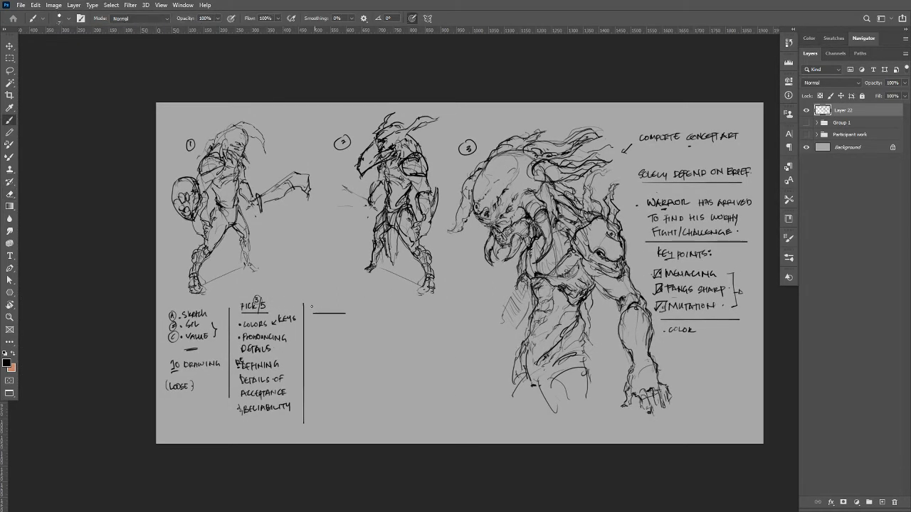
{"action": "left_click_drag", "start_coordinate": [315, 305], "coordinate": [327, 304]}
{"action": "key", "text": "ctrl+z"}
{"action": "key", "text": "ctrl+z"}
{"action": "key", "text": "ctrl+z"}
{"action": "key", "text": "ctrl+z"}
{"action": "key", "text": "ctrl+z"}
{"action": "left_click_drag", "start_coordinate": [315, 303], "coordinate": [327, 310]}
{"action": "mouse_move", "coordinate": [323, 307]}
{"action": "left_mouse_down"}
{"action": "mouse_move", "coordinate": [357, 310]}
{"action": "mouse_move", "coordinate": [368, 409]}
{"action": "left_mouse_up"}
{"action": "left_click_drag", "start_coordinate": [383, 302], "coordinate": [383, 308]}
{"action": "left_click_drag", "start_coordinate": [388, 305], "coordinate": [396, 309]}
{"action": "left_click_drag", "start_coordinate": [401, 304], "coordinate": [410, 314]}
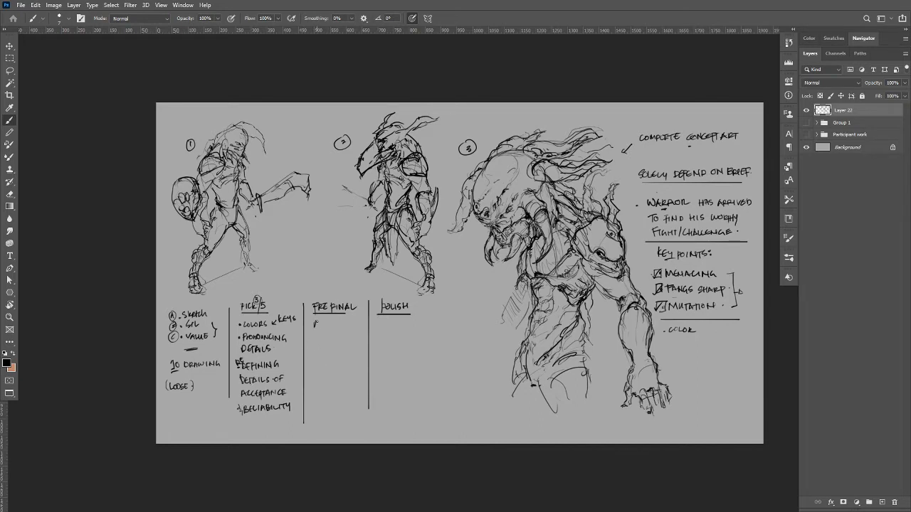
Write the bullet notes "Adding Details", "Colors" and "Stroke" under the Pre Final heading.
{"action": "mouse_move", "coordinate": [316, 322]}
{"action": "left_mouse_down"}
{"action": "mouse_move", "coordinate": [340, 323]}
{"action": "mouse_move", "coordinate": [318, 337]}
{"action": "mouse_move", "coordinate": [329, 337]}
{"action": "left_mouse_up"}
{"action": "left_click", "coordinate": [308, 330]}
{"action": "left_click", "coordinate": [308, 355]}
{"action": "mouse_move", "coordinate": [314, 353]}
{"action": "left_mouse_down"}
{"action": "mouse_move", "coordinate": [340, 353]}
{"action": "mouse_move", "coordinate": [314, 374]}
{"action": "mouse_move", "coordinate": [336, 372]}
{"action": "left_mouse_up"}
{"action": "left_click", "coordinate": [311, 372]}
{"action": "left_click_drag", "start_coordinate": [337, 371], "coordinate": [342, 375]}
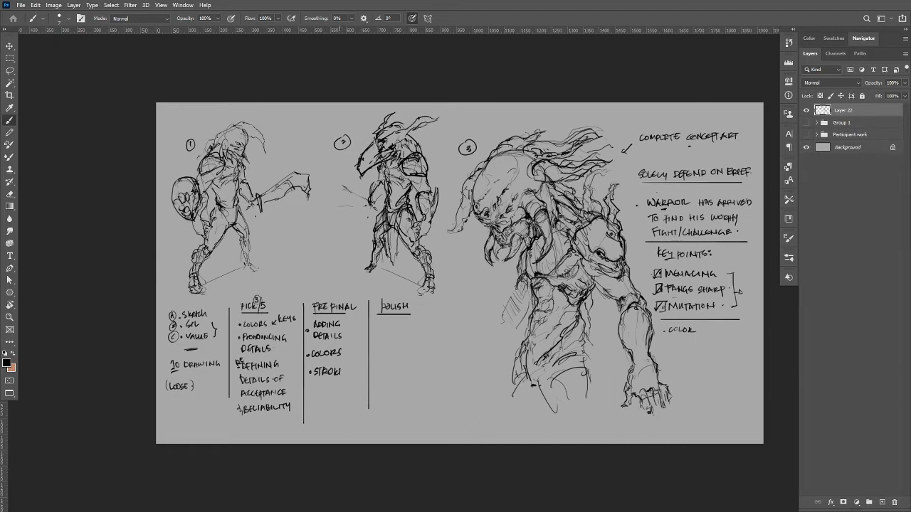
Add "Refine" to the Stroke note and list "Texture", "Lighting" and "80%" below it.
{"action": "mouse_move", "coordinate": [314, 380]}
{"action": "left_mouse_down"}
{"action": "mouse_move", "coordinate": [326, 388]}
{"action": "mouse_move", "coordinate": [343, 381]}
{"action": "mouse_move", "coordinate": [320, 395]}
{"action": "mouse_move", "coordinate": [347, 399]}
{"action": "left_mouse_up"}
{"action": "mouse_move", "coordinate": [347, 399]}
{"action": "left_mouse_down"}
{"action": "mouse_move", "coordinate": [317, 412]}
{"action": "mouse_move", "coordinate": [352, 409]}
{"action": "left_mouse_up"}
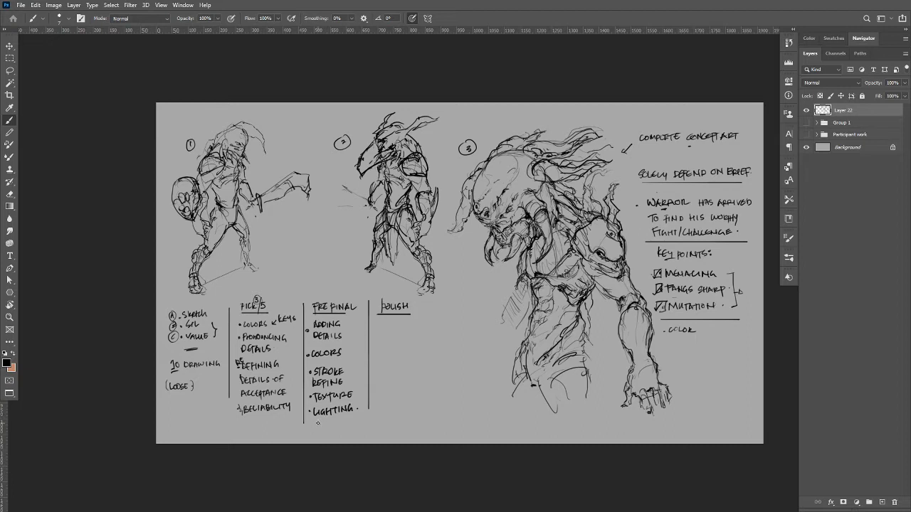
{"action": "left_click_drag", "start_coordinate": [315, 421], "coordinate": [318, 429]}
{"action": "left_click_drag", "start_coordinate": [322, 421], "coordinate": [326, 429]}
{"action": "left_click_drag", "start_coordinate": [331, 426], "coordinate": [332, 427]}
{"action": "left_click_drag", "start_coordinate": [319, 421], "coordinate": [317, 429]}
Write "100% Final" and "1 Final Piece", with the 1 circled, under the Polish heading.
{"action": "left_click_drag", "start_coordinate": [381, 322], "coordinate": [381, 328]}
{"action": "left_click_drag", "start_coordinate": [386, 322], "coordinate": [389, 322]}
{"action": "left_click_drag", "start_coordinate": [395, 321], "coordinate": [393, 332]}
{"action": "left_click_drag", "start_coordinate": [399, 329], "coordinate": [383, 335]}
{"action": "left_click_drag", "start_coordinate": [379, 338], "coordinate": [383, 338]}
{"action": "left_click_drag", "start_coordinate": [385, 334], "coordinate": [404, 342]}
{"action": "left_click", "coordinate": [407, 339]}
{"action": "key", "text": "ctrl"}
{"action": "mouse_move", "coordinate": [377, 354]}
{"action": "left_mouse_down"}
{"action": "mouse_move", "coordinate": [375, 362]}
{"action": "mouse_move", "coordinate": [428, 353]}
{"action": "left_mouse_up"}
{"action": "left_click", "coordinate": [413, 356]}
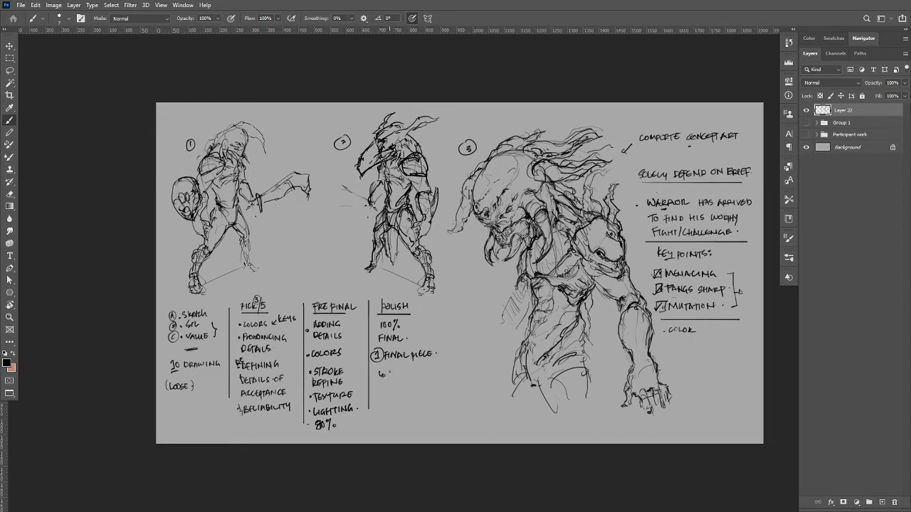
Add an arrowed "Enhancement" note to the Polish column with the bullets "Design", "Persona" and "Micro's".
{"action": "mouse_move", "coordinate": [387, 371]}
{"action": "left_mouse_down"}
{"action": "mouse_move", "coordinate": [391, 379]}
{"action": "mouse_move", "coordinate": [445, 369]}
{"action": "left_mouse_up"}
{"action": "mouse_move", "coordinate": [387, 384]}
{"action": "left_mouse_down"}
{"action": "mouse_move", "coordinate": [414, 386]}
{"action": "mouse_move", "coordinate": [395, 400]}
{"action": "mouse_move", "coordinate": [431, 401]}
{"action": "mouse_move", "coordinate": [392, 412]}
{"action": "mouse_move", "coordinate": [399, 415]}
{"action": "left_mouse_up"}
{"action": "left_click_drag", "start_coordinate": [400, 410], "coordinate": [407, 411]}
{"action": "left_click_drag", "start_coordinate": [414, 410], "coordinate": [408, 410]}
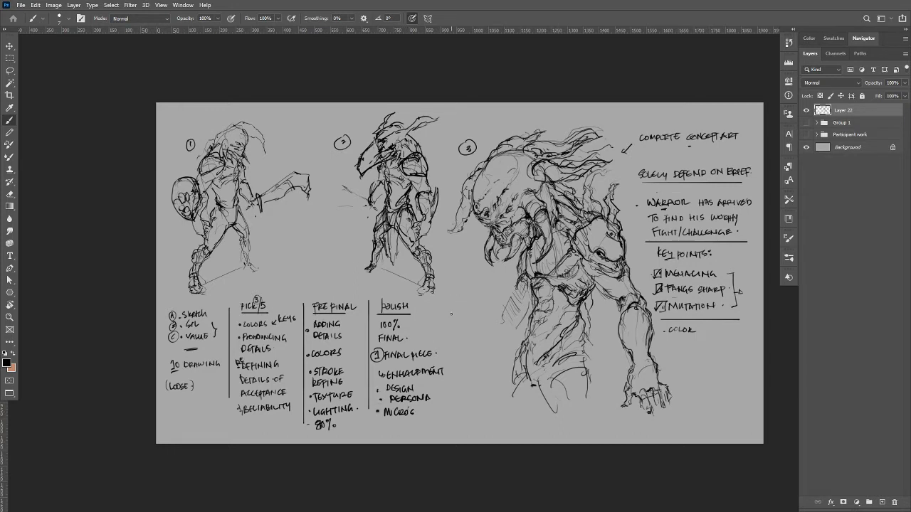
Close the Polish column with a vertical divider and a checkmark, and write "3/5" above the Pre Final heading.
{"action": "left_click_drag", "start_coordinate": [451, 306], "coordinate": [451, 415]}
{"action": "key", "text": "ctrl+z"}
{"action": "mouse_move", "coordinate": [451, 305]}
{"action": "left_mouse_down"}
{"action": "mouse_move", "coordinate": [451, 408]}
{"action": "mouse_move", "coordinate": [427, 419]}
{"action": "left_mouse_up"}
{"action": "left_click_drag", "start_coordinate": [326, 287], "coordinate": [337, 296]}
{"action": "left_click_drag", "start_coordinate": [322, 286], "coordinate": [321, 298]}
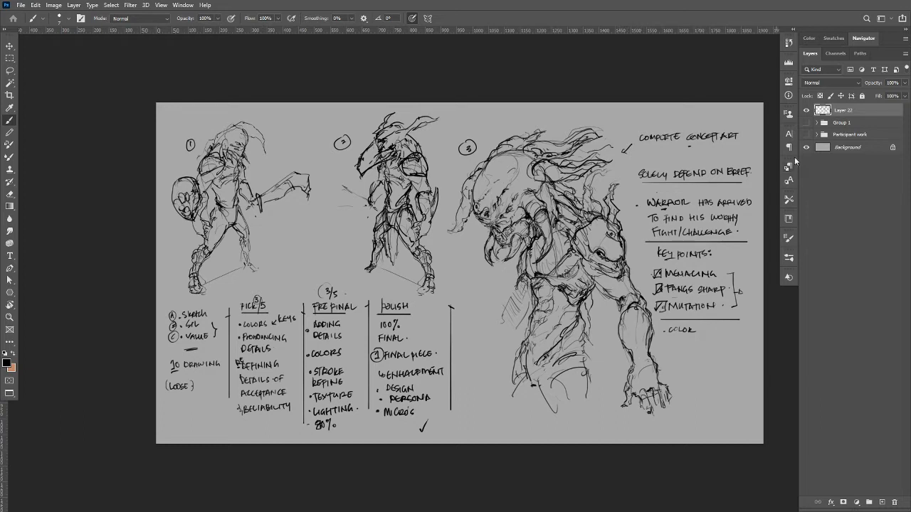
Add a new layer just above Group 1 and set up a larger brush with a dark grey foreground colour.
{"action": "left_click", "coordinate": [843, 124]}
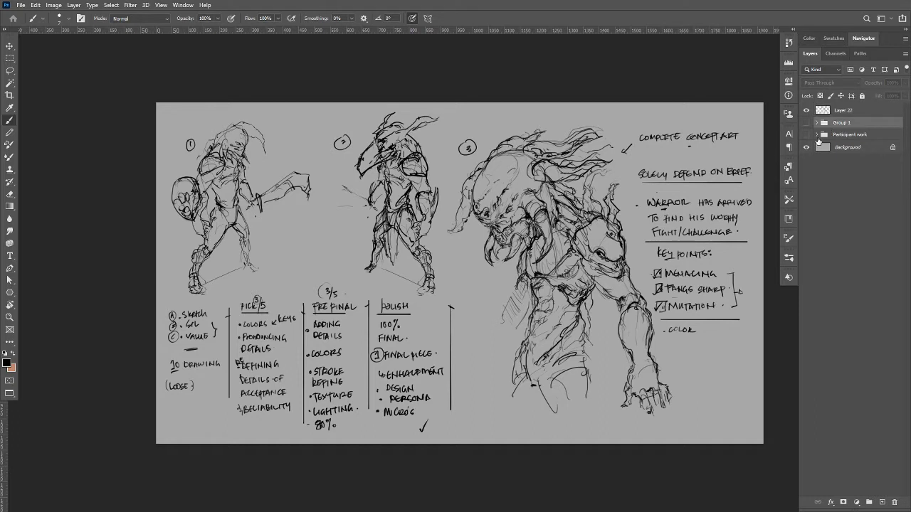
{"action": "left_click", "coordinate": [883, 502]}
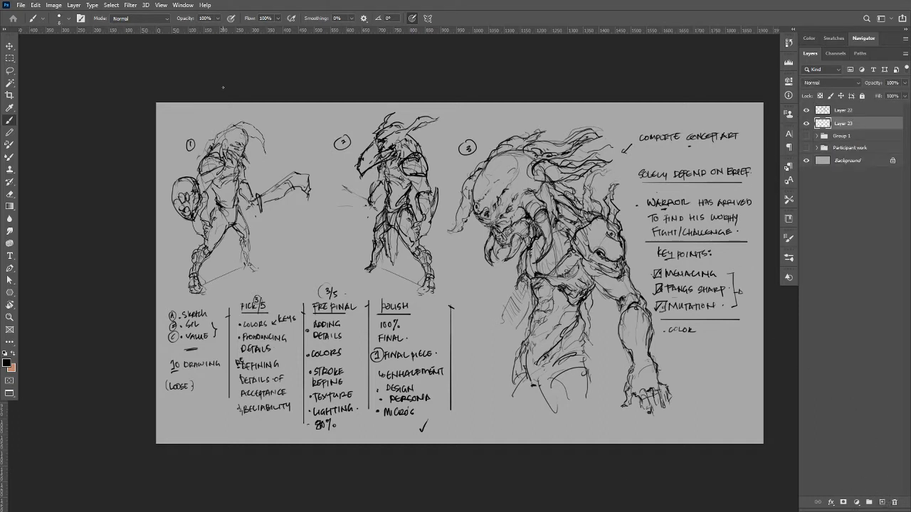
{"action": "key", "text": "bracketright"}
{"action": "key", "text": "bracketright"}
{"action": "key", "text": "bracketright"}
{"action": "key", "text": "bracketright"}
{"action": "key", "text": "bracketright"}
{"action": "key", "text": "bracketright"}
{"action": "key", "text": "bracketright"}
{"action": "key", "text": "bracketright"}
{"action": "key", "text": "bracketright"}
{"action": "key", "text": "bracketright"}
{"action": "key", "text": "bracketright"}
{"action": "key", "text": "bracketright"}
{"action": "key", "text": "bracketright"}
{"action": "key", "text": "bracketright"}
{"action": "left_click", "coordinate": [7, 364]}
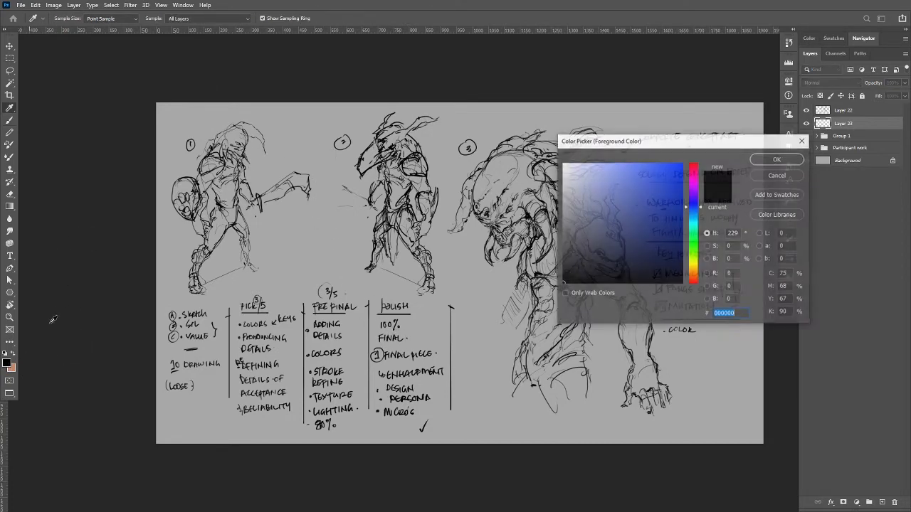
{"action": "left_click", "coordinate": [567, 224]}
{"action": "left_click", "coordinate": [774, 158]}
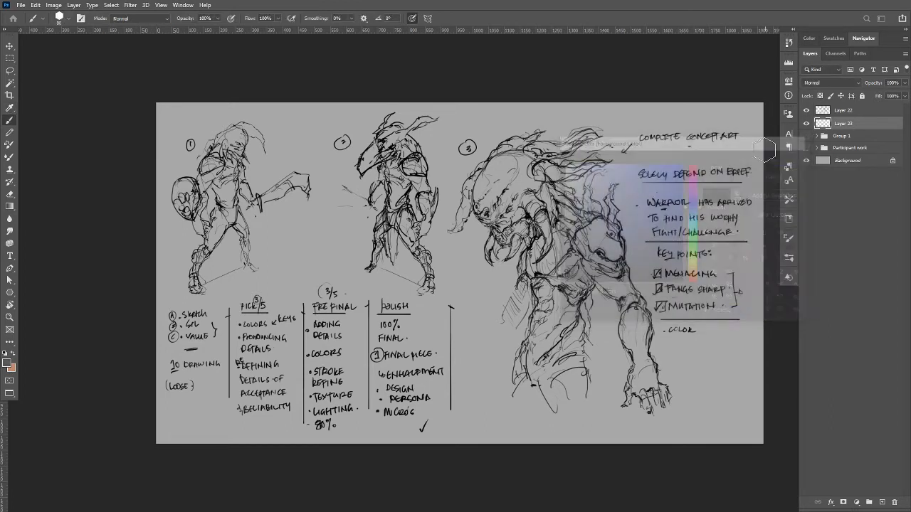
Block in warrior 2's head, torso, arms and legs with a flat dark grey silhouette beneath the line art.
{"action": "mouse_move", "coordinate": [391, 166]}
{"action": "left_mouse_down"}
{"action": "mouse_move", "coordinate": [398, 199]}
{"action": "mouse_move", "coordinate": [388, 191]}
{"action": "mouse_move", "coordinate": [402, 155]}
{"action": "mouse_move", "coordinate": [374, 199]}
{"action": "mouse_move", "coordinate": [385, 143]}
{"action": "mouse_move", "coordinate": [366, 165]}
{"action": "mouse_move", "coordinate": [365, 156]}
{"action": "mouse_move", "coordinate": [392, 142]}
{"action": "mouse_move", "coordinate": [385, 131]}
{"action": "mouse_move", "coordinate": [416, 162]}
{"action": "mouse_move", "coordinate": [373, 163]}
{"action": "mouse_move", "coordinate": [423, 182]}
{"action": "mouse_move", "coordinate": [420, 222]}
{"action": "mouse_move", "coordinate": [431, 226]}
{"action": "left_mouse_up"}
{"action": "mouse_move", "coordinate": [434, 195]}
{"action": "left_mouse_down"}
{"action": "mouse_move", "coordinate": [421, 235]}
{"action": "mouse_move", "coordinate": [411, 229]}
{"action": "mouse_move", "coordinate": [422, 226]}
{"action": "mouse_move", "coordinate": [423, 238]}
{"action": "mouse_move", "coordinate": [405, 261]}
{"action": "left_mouse_up"}
{"action": "mouse_move", "coordinate": [400, 226]}
{"action": "left_mouse_down"}
{"action": "mouse_move", "coordinate": [412, 262]}
{"action": "mouse_move", "coordinate": [410, 236]}
{"action": "left_mouse_up"}
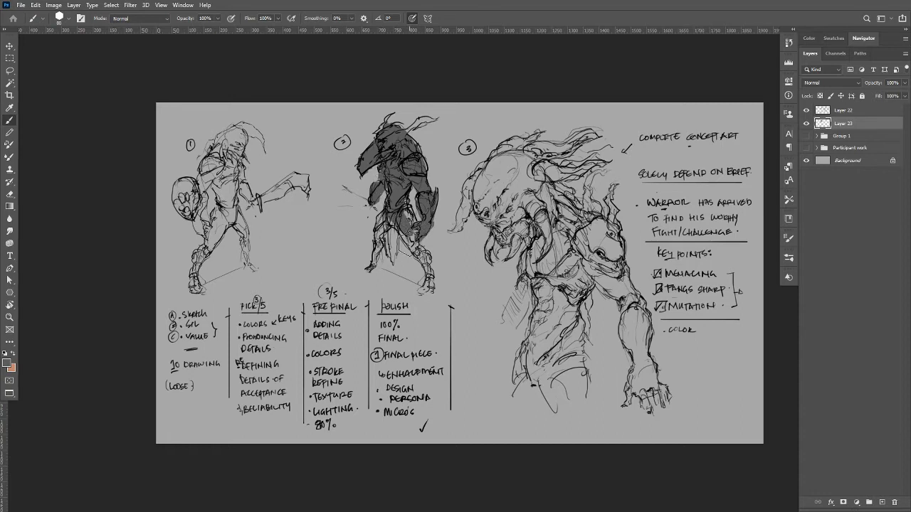
{"action": "left_click_drag", "start_coordinate": [407, 205], "coordinate": [416, 247]}
{"action": "mouse_move", "coordinate": [393, 219]}
{"action": "left_mouse_down"}
{"action": "mouse_move", "coordinate": [430, 262]}
{"action": "mouse_move", "coordinate": [428, 293]}
{"action": "left_mouse_up"}
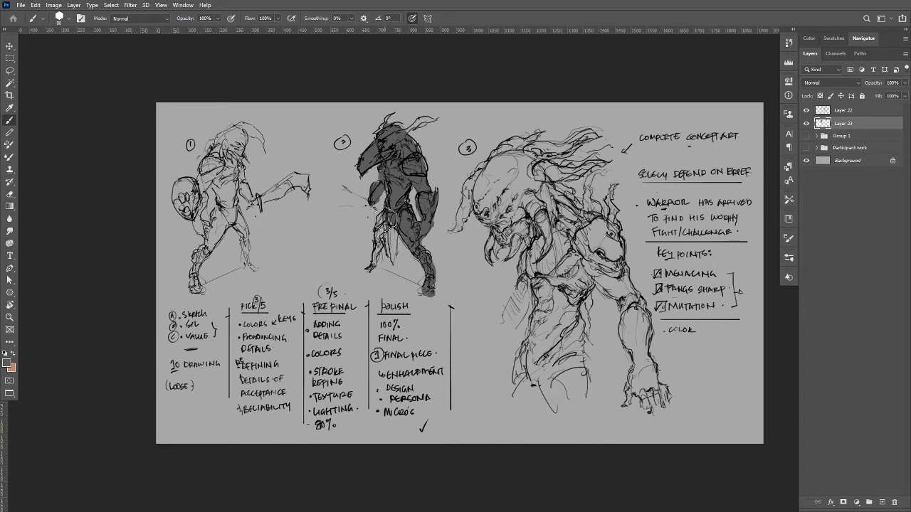
{"action": "left_click_drag", "start_coordinate": [385, 219], "coordinate": [372, 266]}
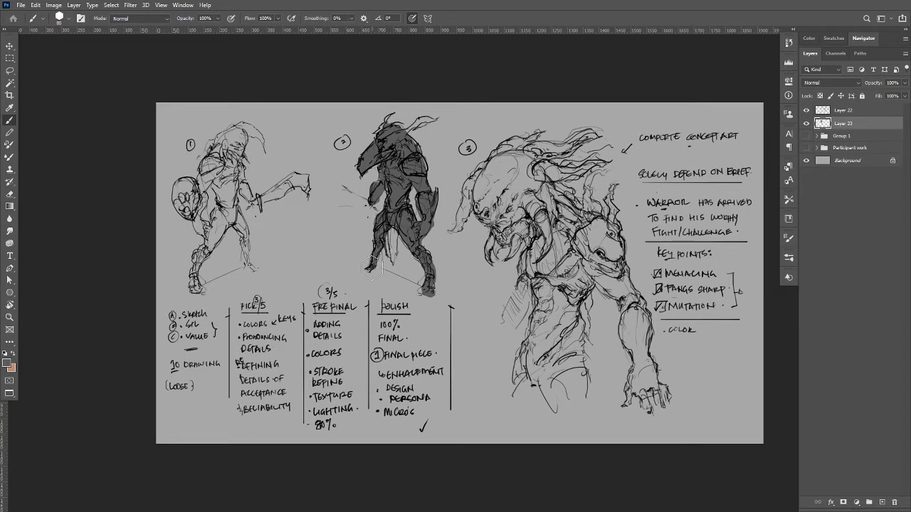
{"action": "left_click_drag", "start_coordinate": [372, 200], "coordinate": [369, 207]}
Fill warrior 1 with flat dark grey, covering the body, head crest, shield, legs and sword.
{"action": "mouse_move", "coordinate": [244, 192]}
{"action": "left_mouse_down"}
{"action": "mouse_move", "coordinate": [239, 167]}
{"action": "mouse_move", "coordinate": [227, 174]}
{"action": "mouse_move", "coordinate": [229, 212]}
{"action": "mouse_move", "coordinate": [218, 177]}
{"action": "mouse_move", "coordinate": [210, 199]}
{"action": "mouse_move", "coordinate": [211, 169]}
{"action": "mouse_move", "coordinate": [200, 207]}
{"action": "left_mouse_up"}
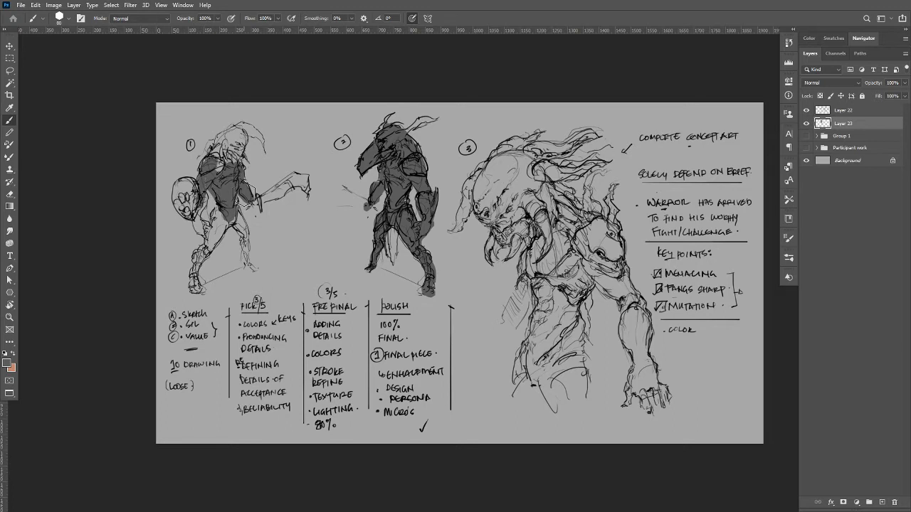
{"action": "left_click_drag", "start_coordinate": [221, 168], "coordinate": [221, 160]}
{"action": "left_click_drag", "start_coordinate": [218, 151], "coordinate": [233, 134]}
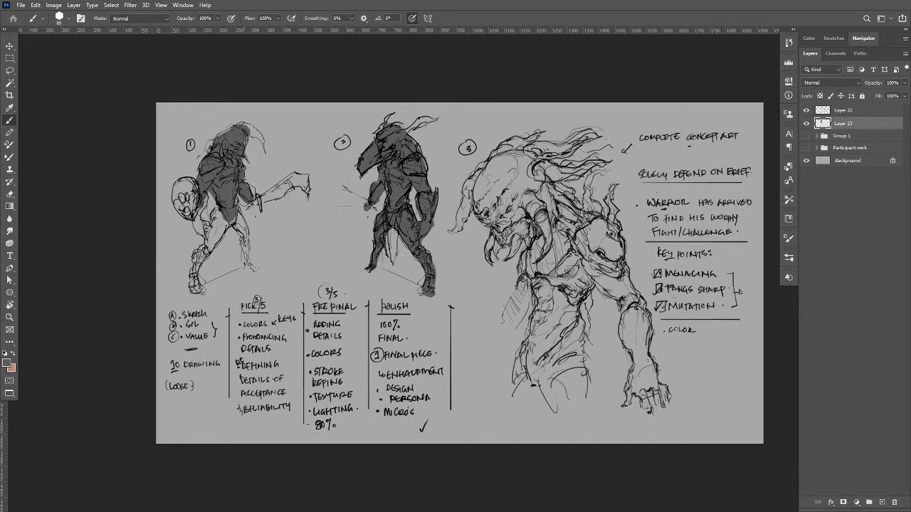
{"action": "mouse_move", "coordinate": [243, 129]}
{"action": "left_mouse_down"}
{"action": "mouse_move", "coordinate": [266, 154]}
{"action": "mouse_move", "coordinate": [244, 174]}
{"action": "left_mouse_up"}
{"action": "mouse_move", "coordinate": [191, 186]}
{"action": "left_mouse_down"}
{"action": "mouse_move", "coordinate": [183, 213]}
{"action": "mouse_move", "coordinate": [199, 215]}
{"action": "mouse_move", "coordinate": [221, 238]}
{"action": "left_mouse_up"}
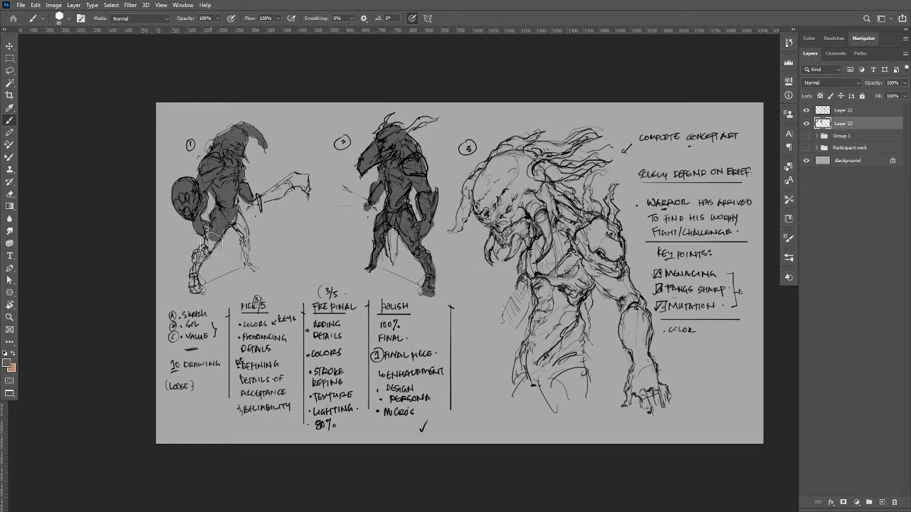
{"action": "mouse_move", "coordinate": [202, 265]}
{"action": "left_mouse_down"}
{"action": "mouse_move", "coordinate": [212, 240]}
{"action": "mouse_move", "coordinate": [197, 272]}
{"action": "left_mouse_up"}
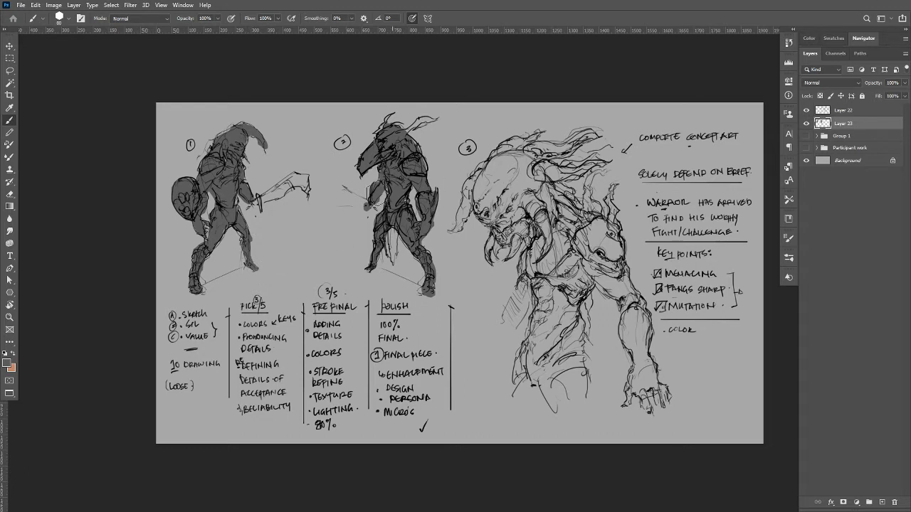
{"action": "left_click_drag", "start_coordinate": [296, 178], "coordinate": [260, 207]}
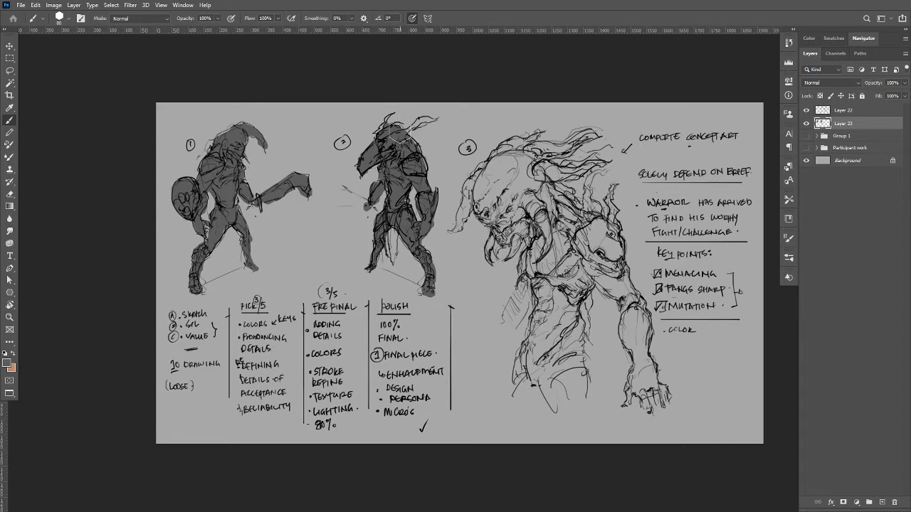
Extend warrior 2's grey fill over the horns, the back of the head and the loincloth.
{"action": "left_click_drag", "start_coordinate": [400, 131], "coordinate": [434, 119]}
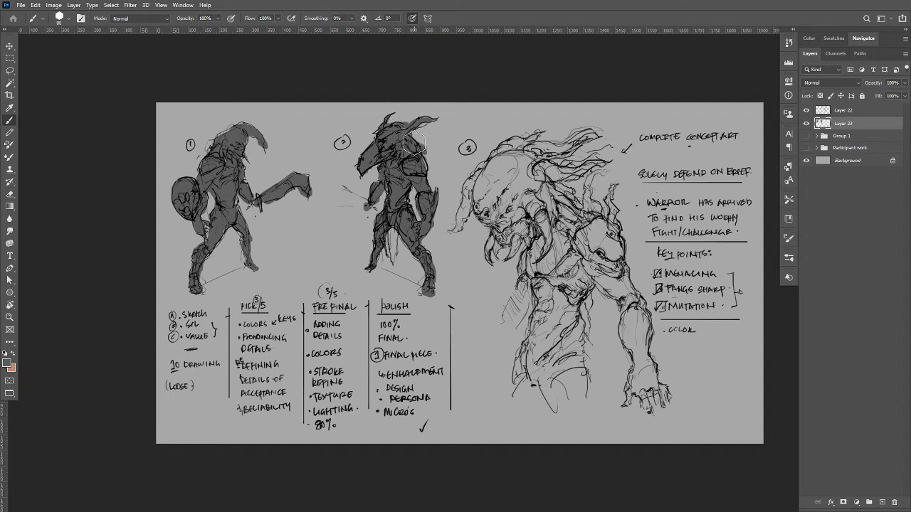
{"action": "left_click_drag", "start_coordinate": [415, 143], "coordinate": [422, 161]}
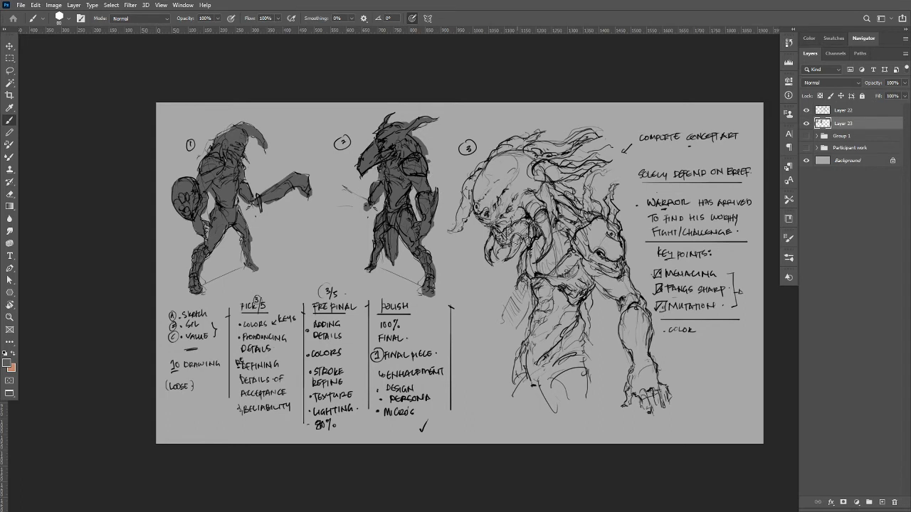
Block in creature 3's head and the upper tendrils sweeping back from it with dark grey.
{"action": "mouse_move", "coordinate": [513, 232]}
{"action": "left_mouse_down"}
{"action": "mouse_move", "coordinate": [498, 213]}
{"action": "mouse_move", "coordinate": [512, 170]}
{"action": "mouse_move", "coordinate": [530, 213]}
{"action": "mouse_move", "coordinate": [509, 231]}
{"action": "mouse_move", "coordinate": [484, 185]}
{"action": "mouse_move", "coordinate": [477, 217]}
{"action": "mouse_move", "coordinate": [491, 206]}
{"action": "left_mouse_up"}
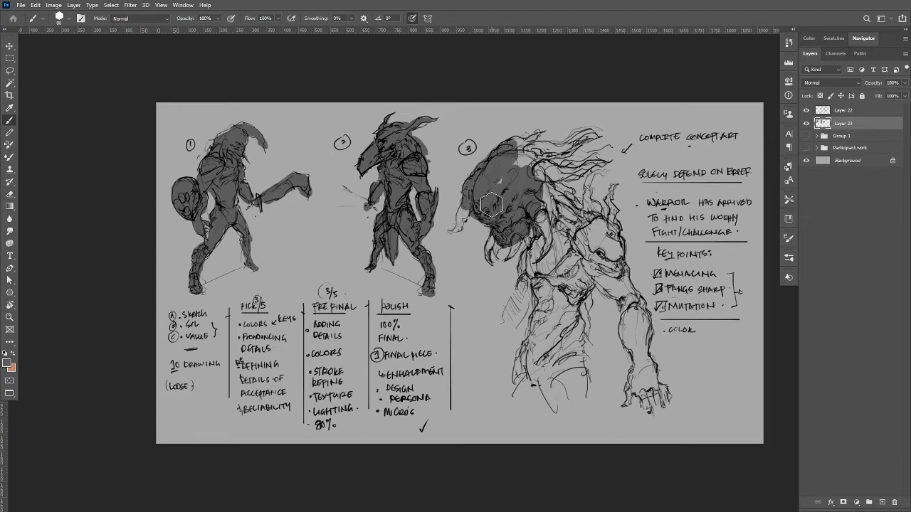
{"action": "left_click_drag", "start_coordinate": [506, 174], "coordinate": [532, 157]}
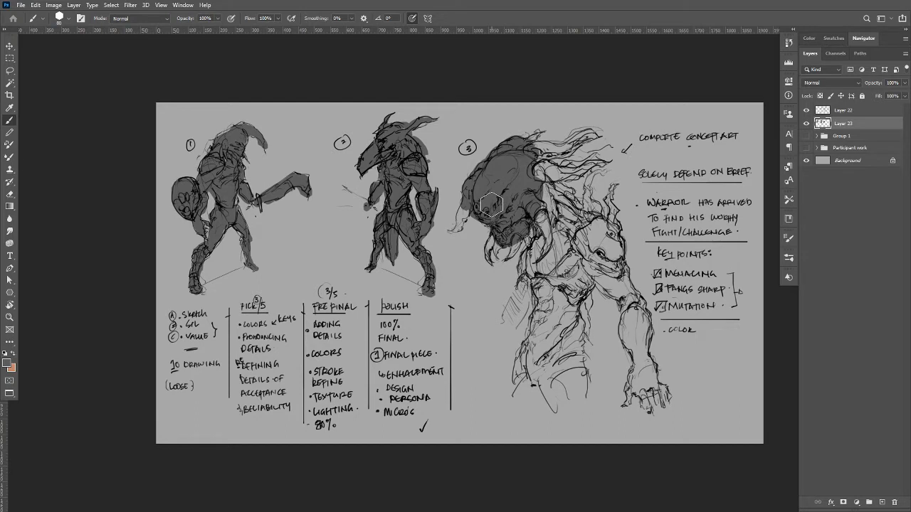
{"action": "mouse_move", "coordinate": [491, 206]}
{"action": "left_mouse_down"}
{"action": "mouse_move", "coordinate": [530, 140]}
{"action": "mouse_move", "coordinate": [548, 145]}
{"action": "mouse_move", "coordinate": [527, 154]}
{"action": "mouse_move", "coordinate": [566, 147]}
{"action": "left_mouse_up"}
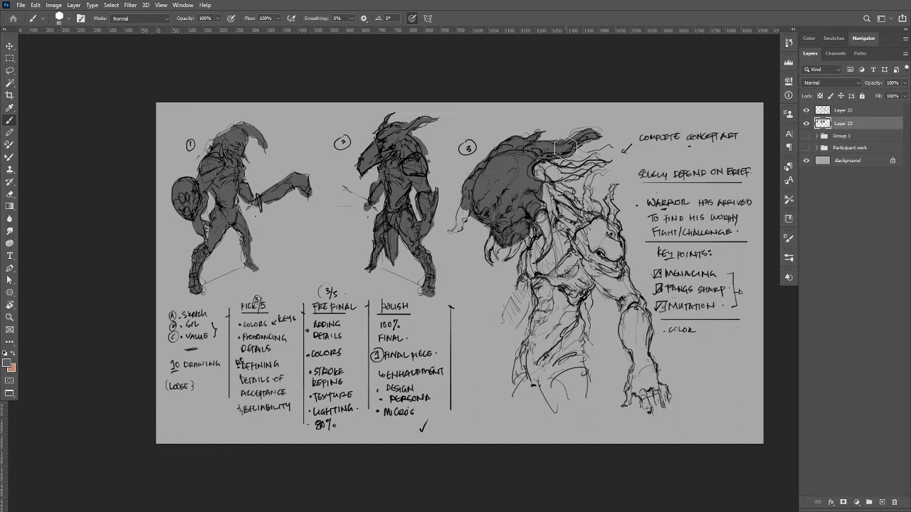
{"action": "left_click_drag", "start_coordinate": [548, 171], "coordinate": [573, 173]}
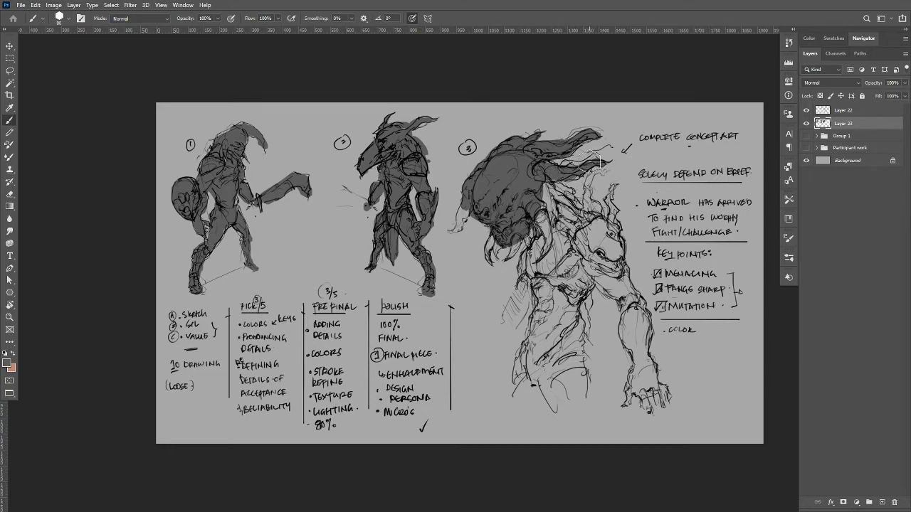
Fill creature 3's chest, neck, first back spike, front tendril and mandibles with dark grey.
{"action": "mouse_move", "coordinate": [549, 168]}
{"action": "left_mouse_down"}
{"action": "mouse_move", "coordinate": [539, 292]}
{"action": "mouse_move", "coordinate": [514, 323]}
{"action": "left_mouse_up"}
{"action": "mouse_move", "coordinate": [535, 287]}
{"action": "left_mouse_down"}
{"action": "mouse_move", "coordinate": [546, 306]}
{"action": "mouse_move", "coordinate": [545, 343]}
{"action": "mouse_move", "coordinate": [569, 231]}
{"action": "mouse_move", "coordinate": [584, 292]}
{"action": "mouse_move", "coordinate": [589, 249]}
{"action": "mouse_move", "coordinate": [549, 182]}
{"action": "mouse_move", "coordinate": [569, 198]}
{"action": "left_mouse_up"}
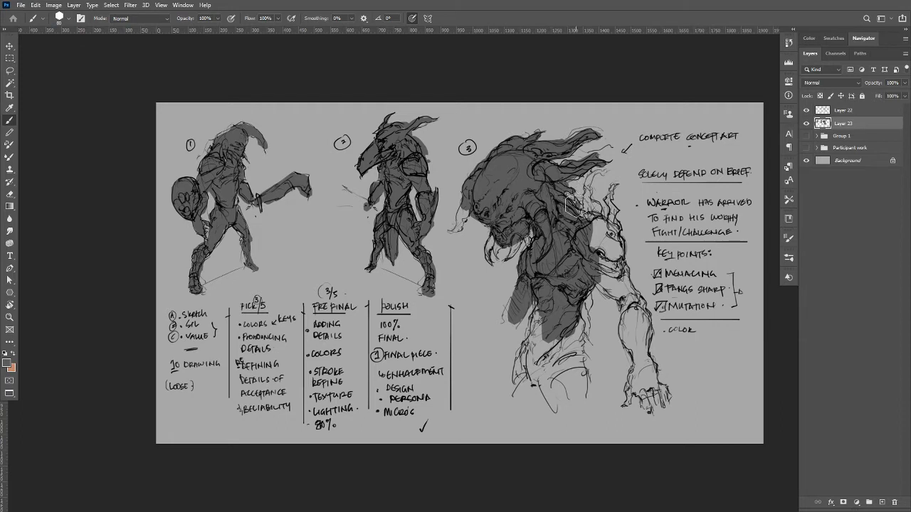
{"action": "mouse_move", "coordinate": [581, 222]}
{"action": "left_mouse_down"}
{"action": "mouse_move", "coordinate": [596, 209]}
{"action": "mouse_move", "coordinate": [587, 200]}
{"action": "mouse_move", "coordinate": [594, 182]}
{"action": "mouse_move", "coordinate": [606, 178]}
{"action": "left_mouse_up"}
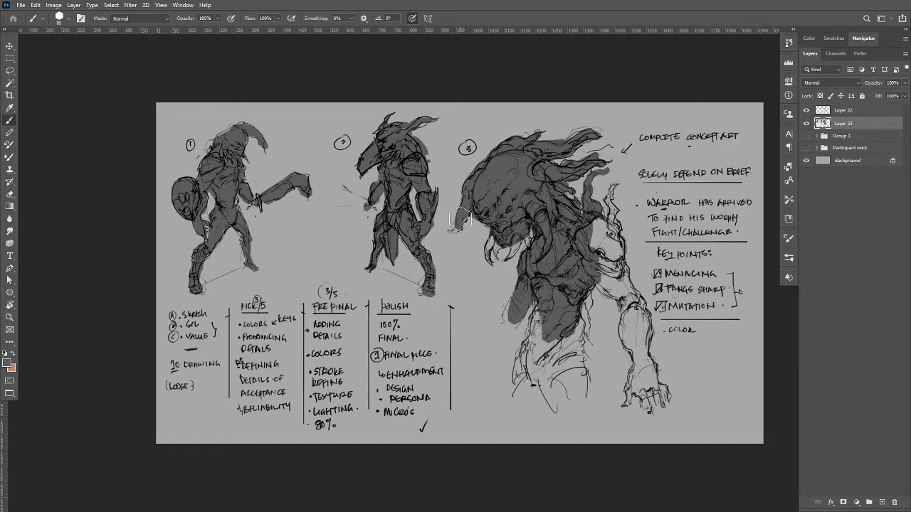
{"action": "mouse_move", "coordinate": [461, 220]}
{"action": "left_mouse_down"}
{"action": "mouse_move", "coordinate": [501, 235]}
{"action": "mouse_move", "coordinate": [488, 258]}
{"action": "mouse_move", "coordinate": [489, 247]}
{"action": "mouse_move", "coordinate": [506, 260]}
{"action": "left_mouse_up"}
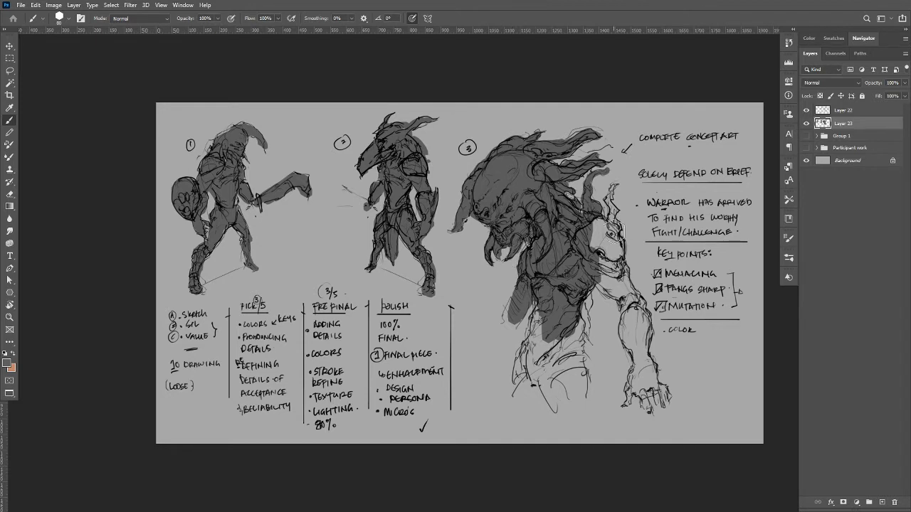
Fill creature 3's near shoulder, shoulder spikes, arm and clawed hand with dark grey.
{"action": "mouse_move", "coordinate": [607, 224]}
{"action": "left_mouse_down"}
{"action": "mouse_move", "coordinate": [602, 263]}
{"action": "mouse_move", "coordinate": [614, 232]}
{"action": "left_mouse_up"}
{"action": "left_click_drag", "start_coordinate": [607, 276], "coordinate": [628, 299]}
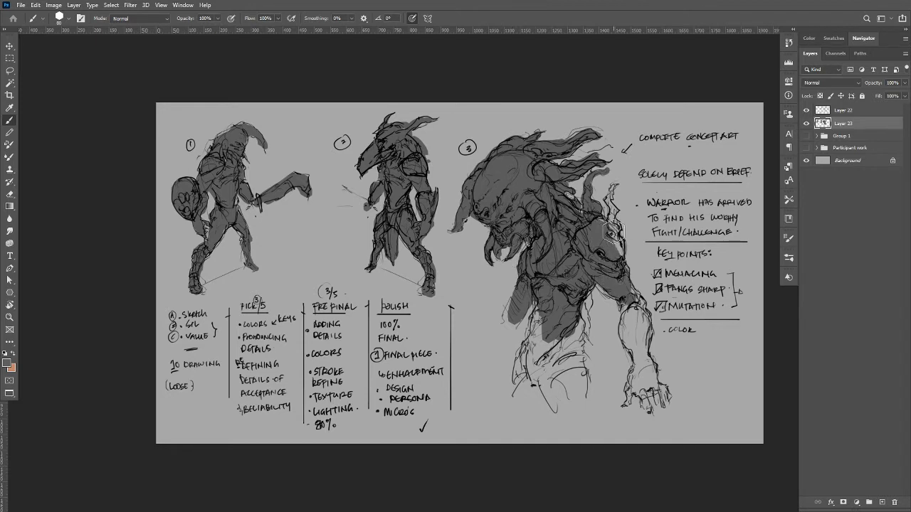
{"action": "left_click_drag", "start_coordinate": [614, 227], "coordinate": [613, 210]}
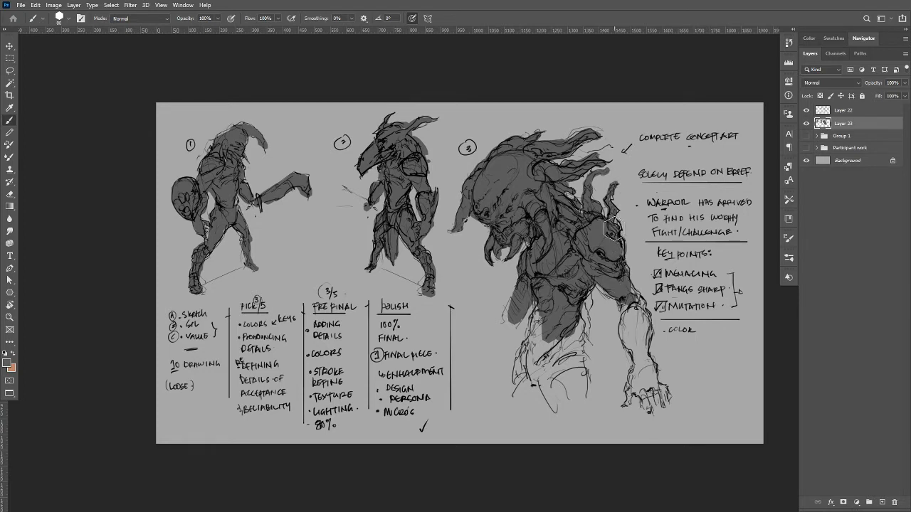
{"action": "mouse_move", "coordinate": [618, 249]}
{"action": "left_mouse_down"}
{"action": "mouse_move", "coordinate": [642, 330]}
{"action": "mouse_move", "coordinate": [639, 362]}
{"action": "mouse_move", "coordinate": [646, 304]}
{"action": "left_mouse_up"}
{"action": "mouse_move", "coordinate": [640, 365]}
{"action": "left_mouse_down"}
{"action": "mouse_move", "coordinate": [642, 385]}
{"action": "mouse_move", "coordinate": [631, 370]}
{"action": "mouse_move", "coordinate": [626, 394]}
{"action": "mouse_move", "coordinate": [643, 388]}
{"action": "left_mouse_up"}
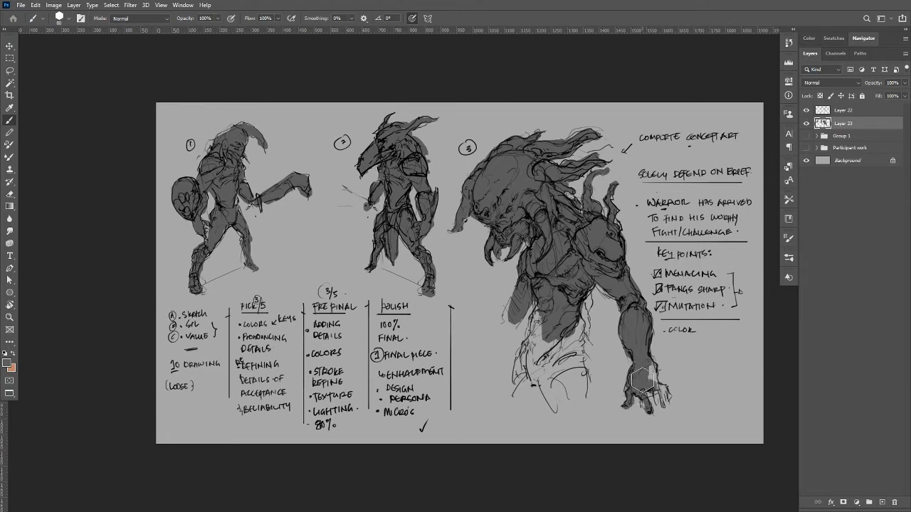
{"action": "mouse_move", "coordinate": [641, 380]}
{"action": "left_mouse_down"}
{"action": "mouse_move", "coordinate": [649, 375]}
{"action": "mouse_move", "coordinate": [668, 396]}
{"action": "mouse_move", "coordinate": [660, 391]}
{"action": "left_mouse_up"}
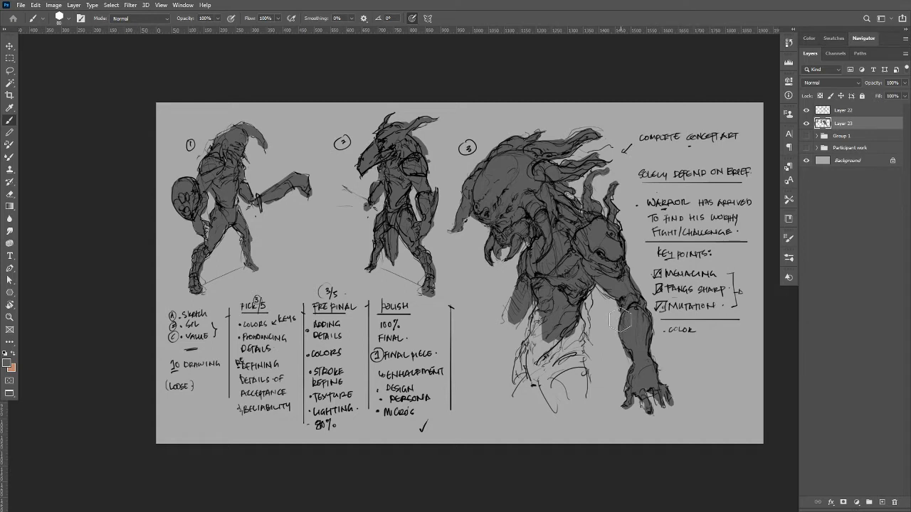
Fill creature 3's abdomen and upper thighs with dark grey, and paint in the silhouette of the far arm.
{"action": "mouse_move", "coordinate": [573, 333]}
{"action": "left_mouse_down"}
{"action": "mouse_move", "coordinate": [578, 388]}
{"action": "mouse_move", "coordinate": [562, 401]}
{"action": "mouse_move", "coordinate": [540, 342]}
{"action": "mouse_move", "coordinate": [570, 337]}
{"action": "mouse_move", "coordinate": [532, 310]}
{"action": "mouse_move", "coordinate": [521, 385]}
{"action": "mouse_move", "coordinate": [515, 355]}
{"action": "mouse_move", "coordinate": [569, 338]}
{"action": "left_mouse_up"}
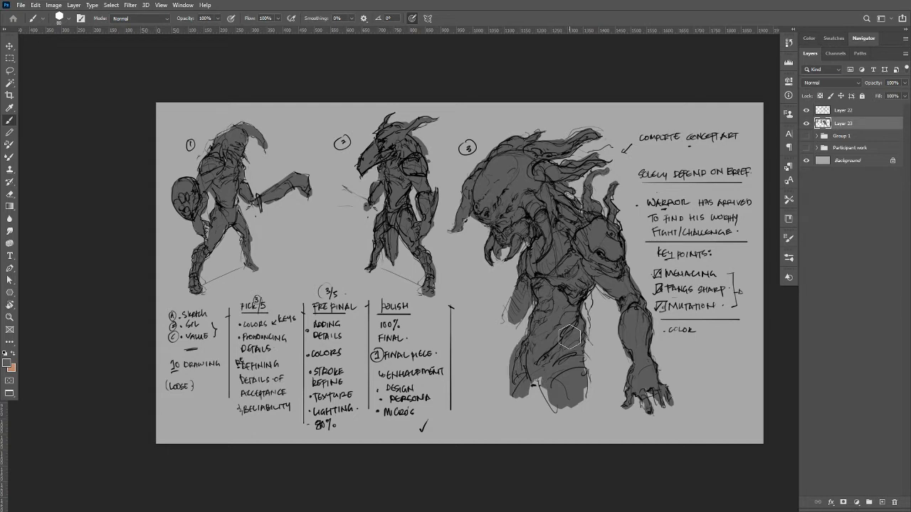
{"action": "mouse_move", "coordinate": [545, 384]}
{"action": "left_mouse_down"}
{"action": "mouse_move", "coordinate": [563, 407]}
{"action": "mouse_move", "coordinate": [584, 395]}
{"action": "mouse_move", "coordinate": [573, 411]}
{"action": "left_mouse_up"}
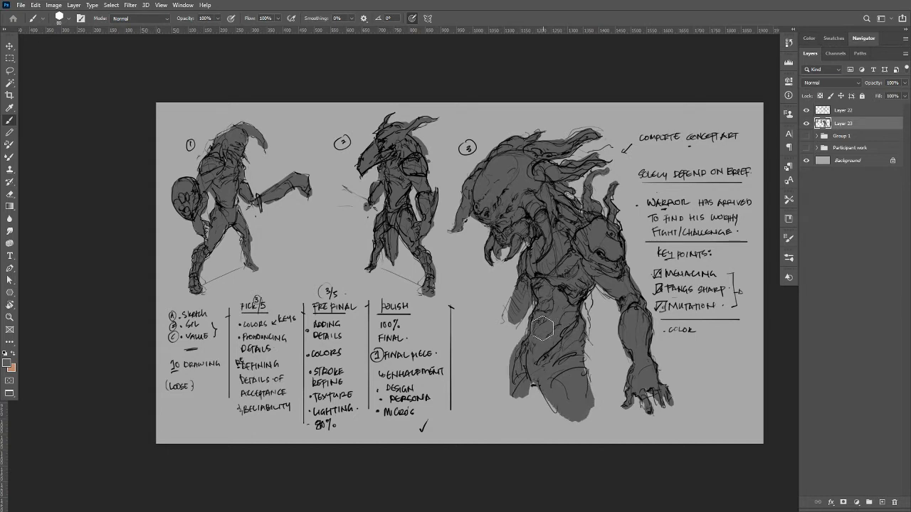
{"action": "mouse_move", "coordinate": [543, 328]}
{"action": "left_mouse_down"}
{"action": "mouse_move", "coordinate": [513, 321]}
{"action": "mouse_move", "coordinate": [512, 311]}
{"action": "mouse_move", "coordinate": [505, 342]}
{"action": "left_mouse_up"}
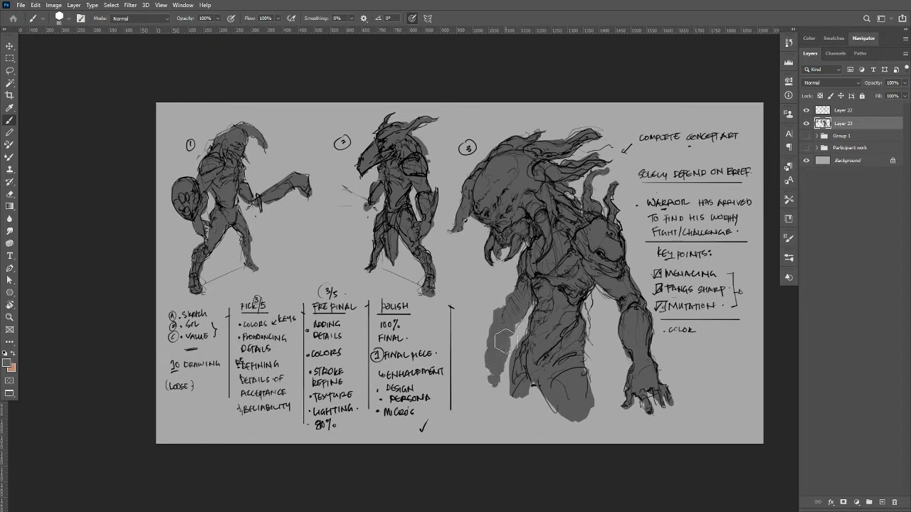
{"action": "mouse_move", "coordinate": [495, 376]}
{"action": "left_mouse_down"}
{"action": "mouse_move", "coordinate": [492, 341]}
{"action": "mouse_move", "coordinate": [490, 349]}
{"action": "mouse_move", "coordinate": [564, 261]}
{"action": "mouse_move", "coordinate": [525, 277]}
{"action": "left_mouse_up"}
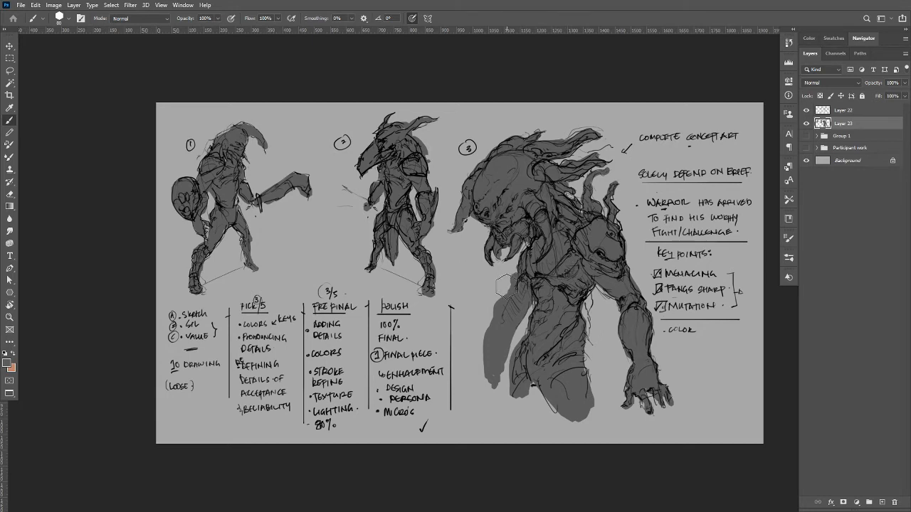
Add a new layer between the grey silhouettes and the line art.
{"action": "left_click", "coordinate": [881, 502]}
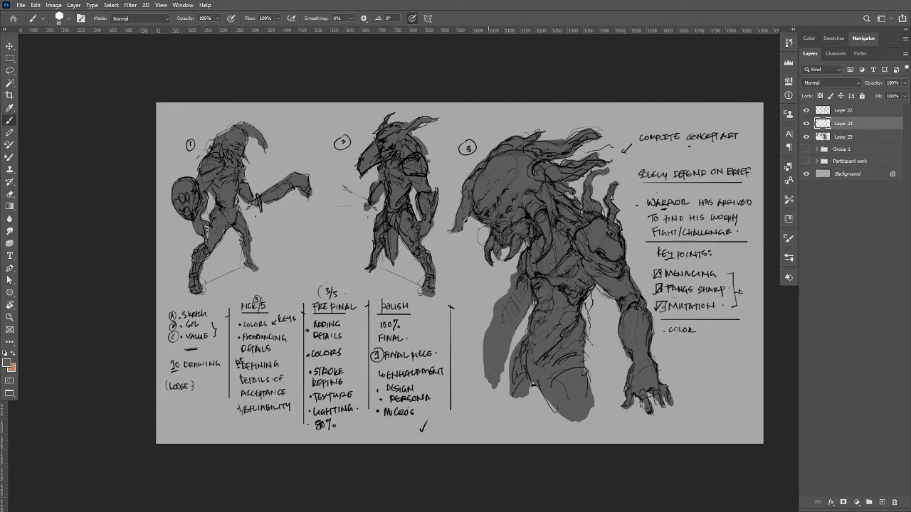
{"action": "left_click", "coordinate": [474, 272], "text": "alt"}
{"action": "mouse_move", "coordinate": [495, 206]}
{"action": "left_mouse_down"}
{"action": "mouse_move", "coordinate": [500, 197]}
{"action": "mouse_move", "coordinate": [495, 208]}
{"action": "left_mouse_up"}
{"action": "key", "text": "ctrl+z"}
{"action": "key", "text": "ctrl+z"}
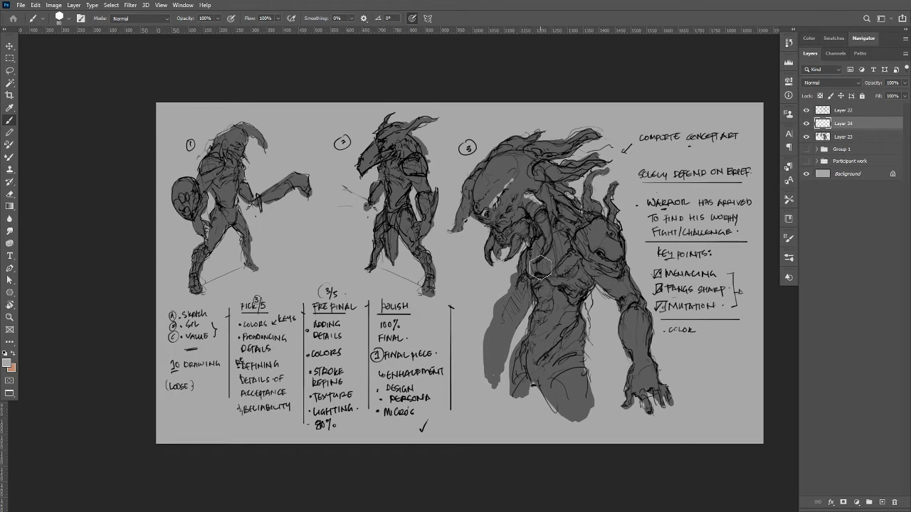
{"action": "key", "text": "ctrl"}
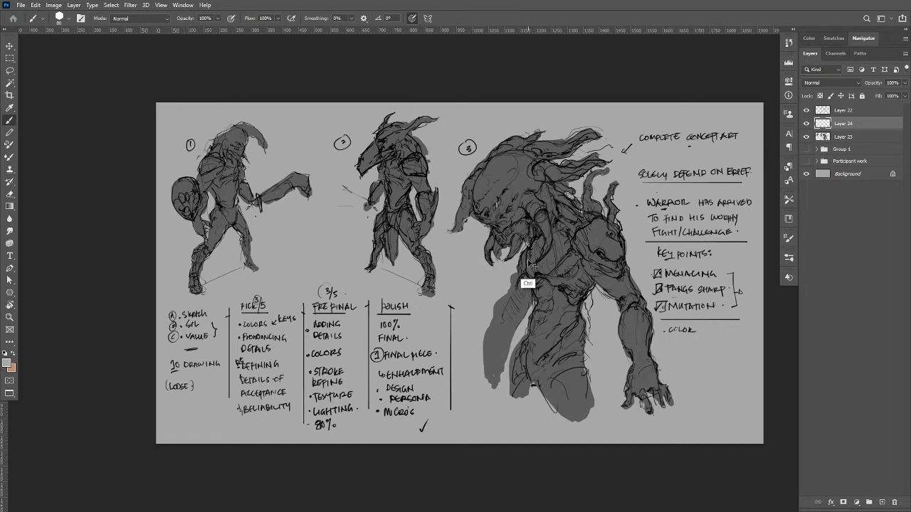
Shade creature 3's eye area, face and neck with black at 34% brush opacity.
{"action": "left_click", "coordinate": [527, 220], "text": "alt"}
{"action": "key", "text": "3"}
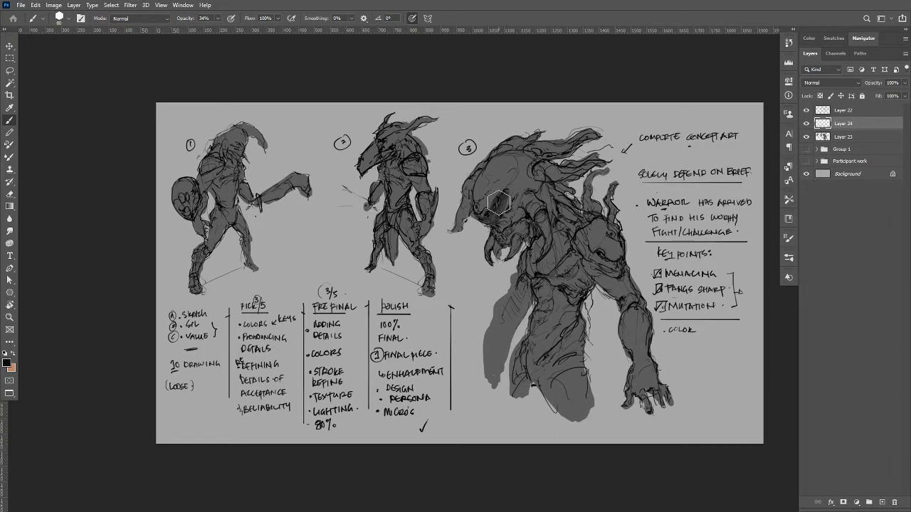
{"action": "mouse_move", "coordinate": [498, 203]}
{"action": "left_mouse_down"}
{"action": "mouse_move", "coordinate": [501, 223]}
{"action": "mouse_move", "coordinate": [511, 207]}
{"action": "left_mouse_up"}
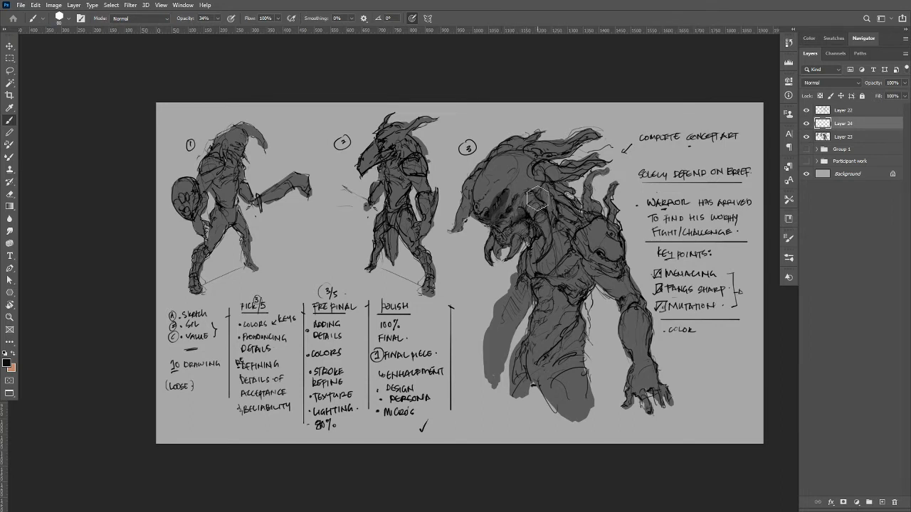
{"action": "mouse_move", "coordinate": [550, 200]}
{"action": "left_mouse_down"}
{"action": "mouse_move", "coordinate": [547, 189]}
{"action": "mouse_move", "coordinate": [557, 187]}
{"action": "mouse_move", "coordinate": [564, 200]}
{"action": "mouse_move", "coordinate": [543, 183]}
{"action": "mouse_move", "coordinate": [559, 175]}
{"action": "mouse_move", "coordinate": [544, 161]}
{"action": "mouse_move", "coordinate": [552, 153]}
{"action": "mouse_move", "coordinate": [544, 156]}
{"action": "mouse_move", "coordinate": [590, 138]}
{"action": "mouse_move", "coordinate": [514, 148]}
{"action": "mouse_move", "coordinate": [483, 184]}
{"action": "left_mouse_up"}
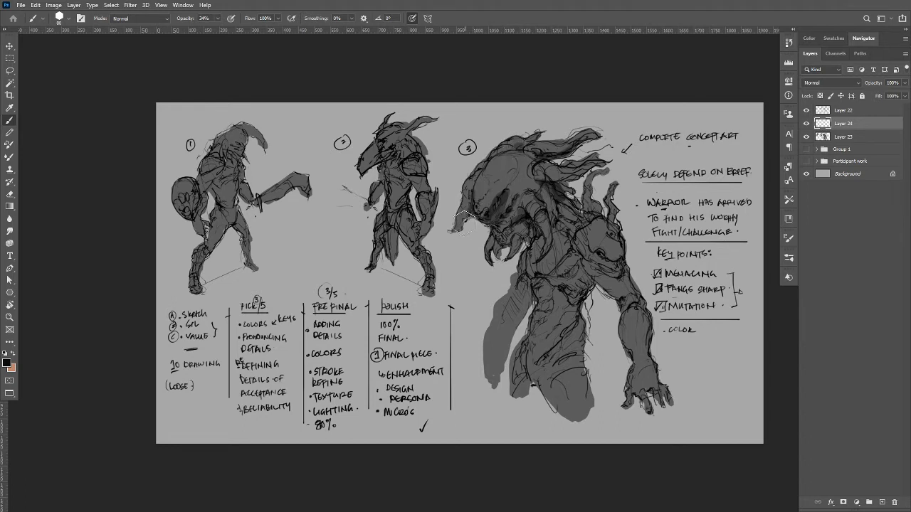
Deepen the dark shading around creature 3's mouth and fangs with black at 34% brush opacity.
{"action": "left_click_drag", "start_coordinate": [513, 241], "coordinate": [495, 242]}
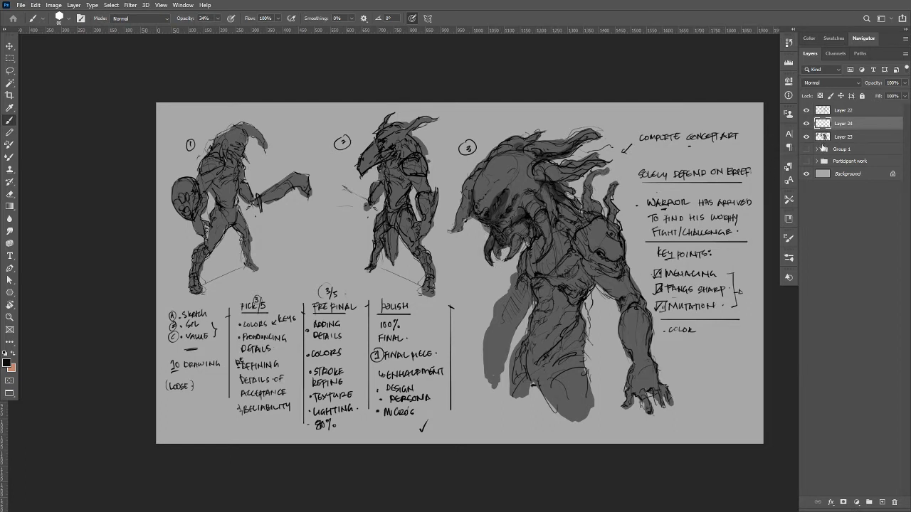
Load the grey silhouettes as a selection and rename their layer Sil.
{"action": "left_click", "coordinate": [823, 138], "text": "ctrl"}
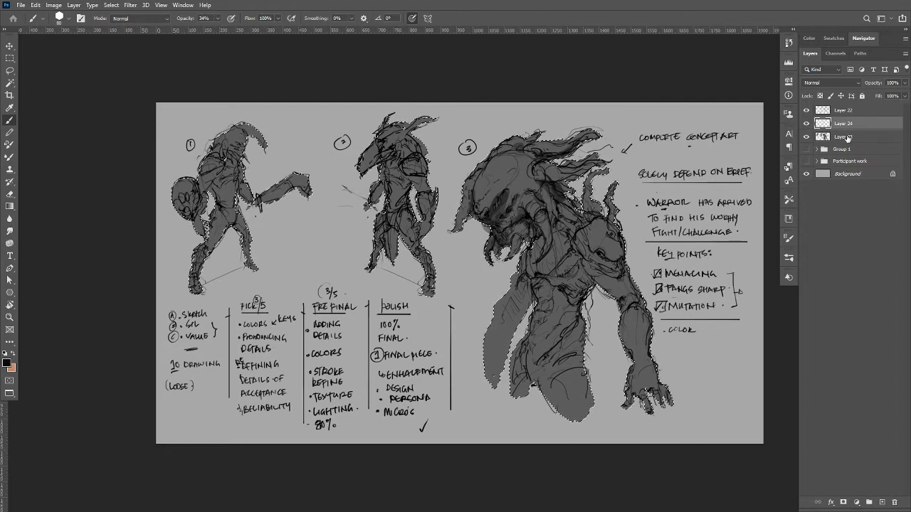
{"action": "double_click", "coordinate": [845, 137]}
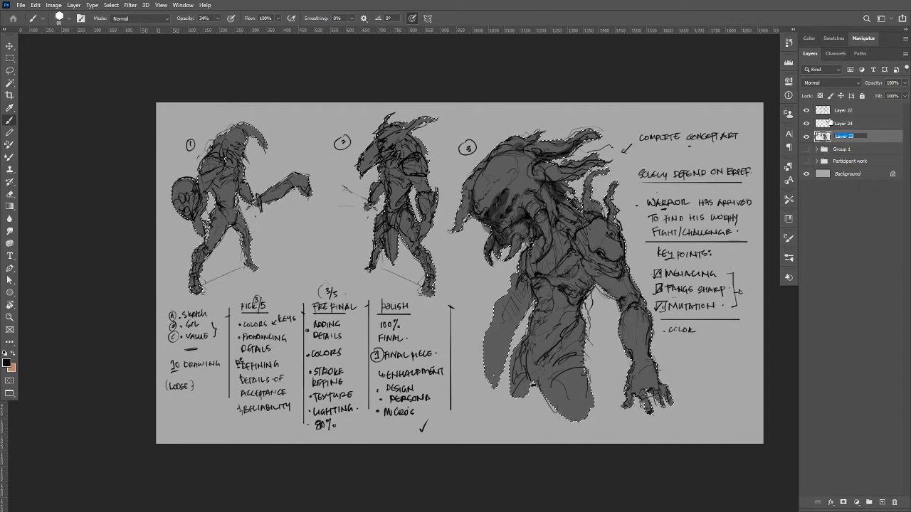
{"action": "type", "text": "Sil"}
{"action": "key", "text": "Return"}
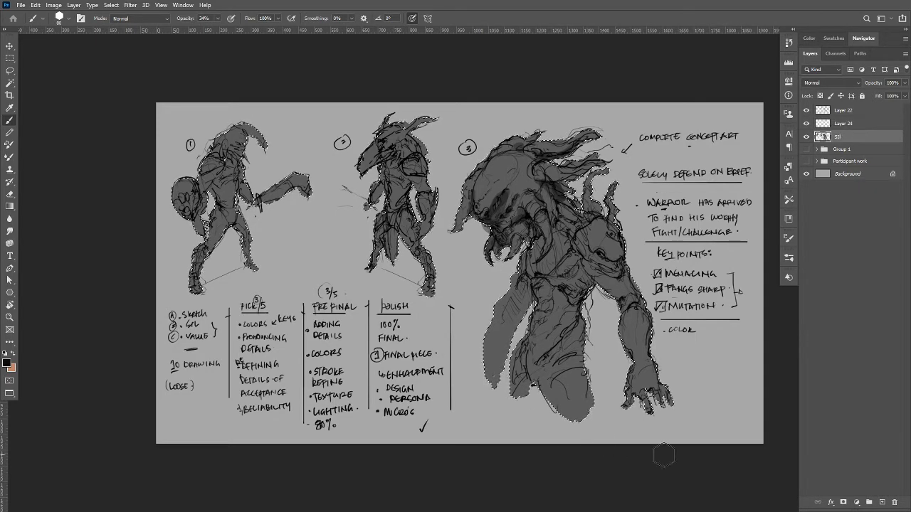
Rename the shading layer Shadow and mask it to the silhouette selection, leaving the layer's paint content active.
{"action": "double_click", "coordinate": [843, 123]}
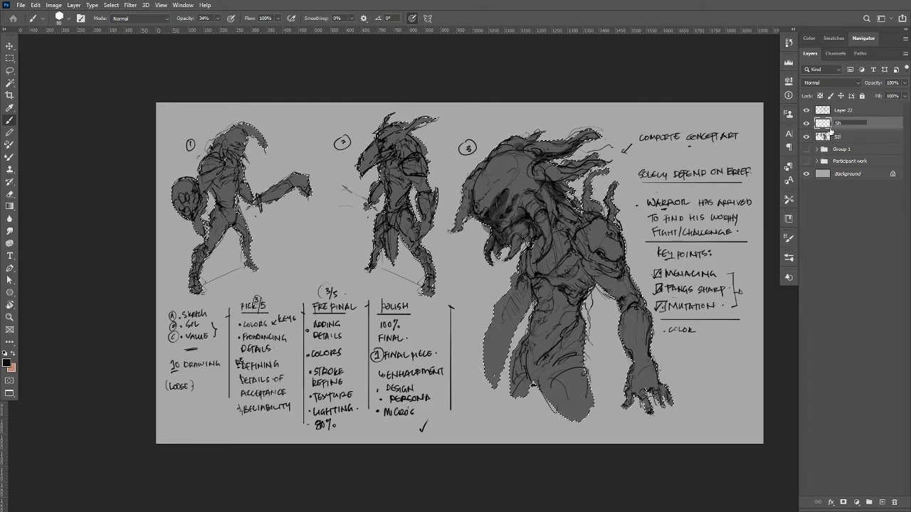
{"action": "type", "text": "Shadow"}
{"action": "key", "text": "Return"}
{"action": "left_click", "coordinate": [843, 505]}
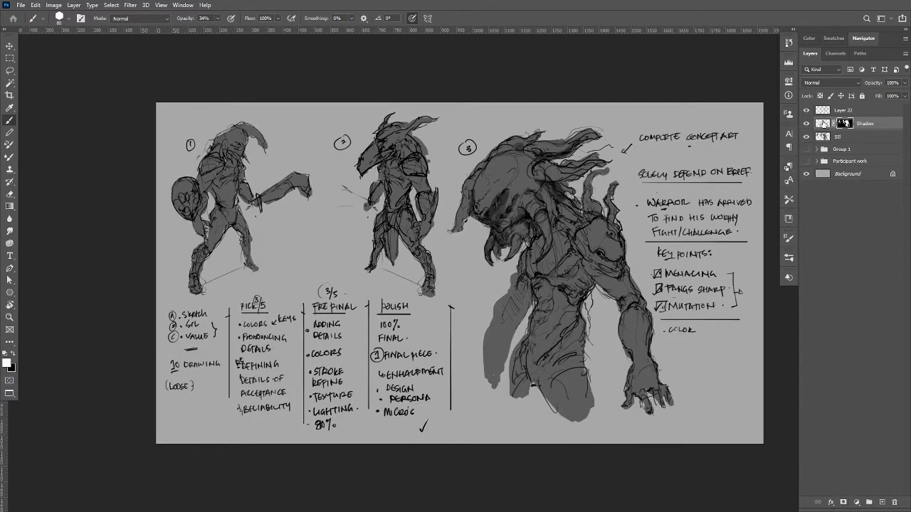
{"action": "left_click", "coordinate": [822, 124]}
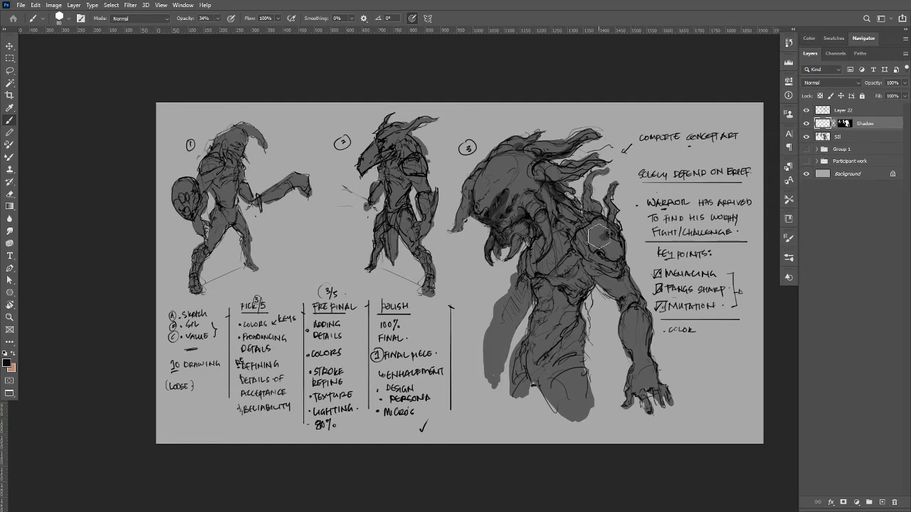
Shade creature 3's chest, underarm, neck and the side of its head with black at 34% brush opacity.
{"action": "left_click_drag", "start_coordinate": [598, 236], "coordinate": [635, 315]}
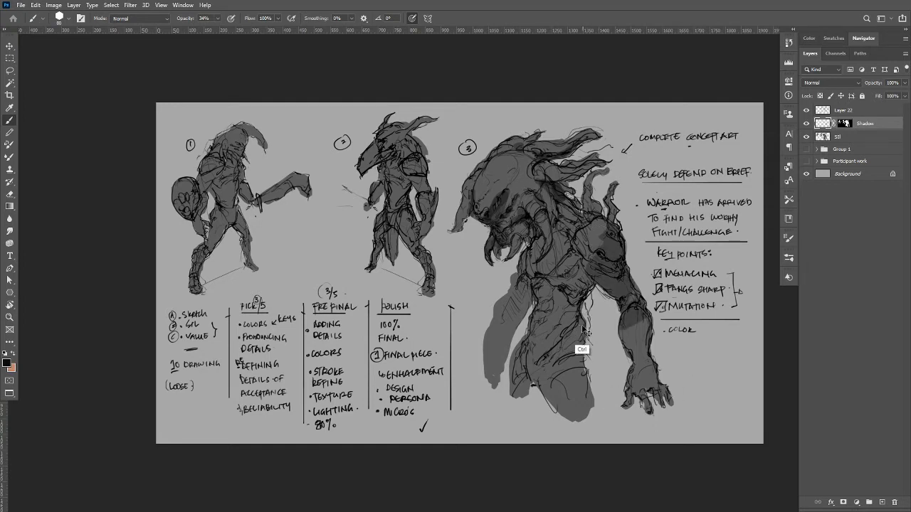
{"action": "key", "text": "ctrl+z"}
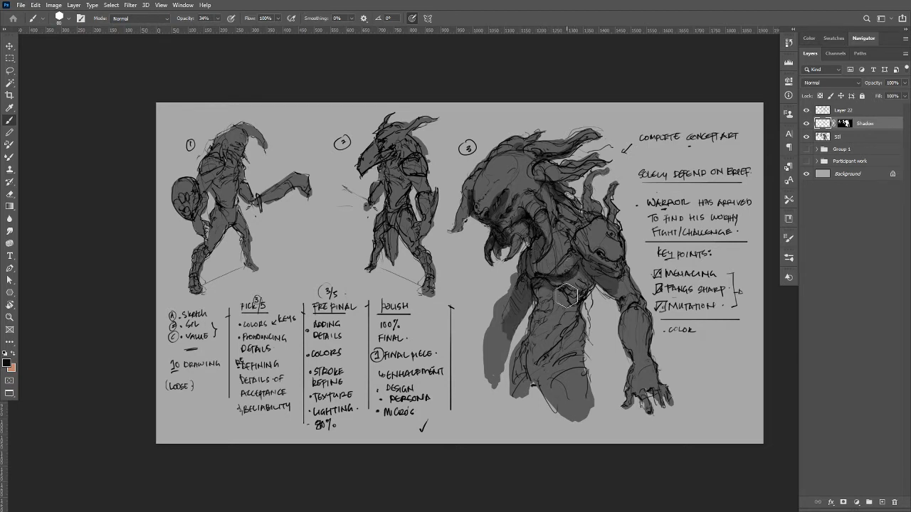
{"action": "mouse_move", "coordinate": [544, 300]}
{"action": "left_mouse_down"}
{"action": "mouse_move", "coordinate": [548, 294]}
{"action": "mouse_move", "coordinate": [537, 295]}
{"action": "mouse_move", "coordinate": [524, 394]}
{"action": "mouse_move", "coordinate": [518, 353]}
{"action": "mouse_move", "coordinate": [518, 393]}
{"action": "mouse_move", "coordinate": [559, 345]}
{"action": "mouse_move", "coordinate": [550, 340]}
{"action": "mouse_move", "coordinate": [569, 306]}
{"action": "mouse_move", "coordinate": [563, 292]}
{"action": "mouse_move", "coordinate": [571, 306]}
{"action": "mouse_move", "coordinate": [549, 332]}
{"action": "mouse_move", "coordinate": [549, 313]}
{"action": "mouse_move", "coordinate": [583, 267]}
{"action": "mouse_move", "coordinate": [564, 202]}
{"action": "mouse_move", "coordinate": [593, 213]}
{"action": "mouse_move", "coordinate": [595, 203]}
{"action": "left_mouse_up"}
{"action": "mouse_move", "coordinate": [481, 235]}
{"action": "left_mouse_down"}
{"action": "mouse_move", "coordinate": [512, 201]}
{"action": "mouse_move", "coordinate": [490, 192]}
{"action": "mouse_move", "coordinate": [516, 182]}
{"action": "mouse_move", "coordinate": [473, 210]}
{"action": "left_mouse_up"}
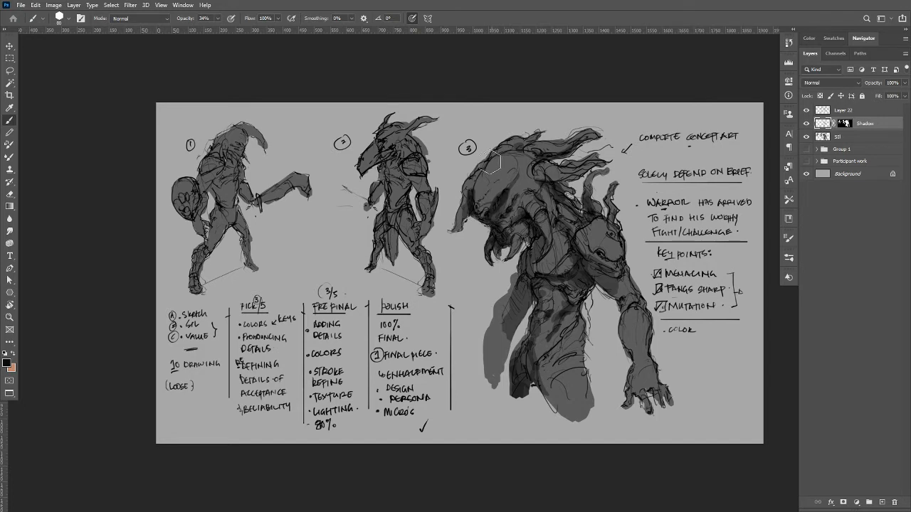
{"action": "mouse_move", "coordinate": [514, 182]}
{"action": "left_mouse_down"}
{"action": "mouse_move", "coordinate": [496, 207]}
{"action": "mouse_move", "coordinate": [479, 201]}
{"action": "left_mouse_up"}
{"action": "mouse_move", "coordinate": [522, 238]}
{"action": "left_mouse_down"}
{"action": "mouse_move", "coordinate": [492, 255]}
{"action": "mouse_move", "coordinate": [496, 263]}
{"action": "mouse_move", "coordinate": [540, 229]}
{"action": "left_mouse_up"}
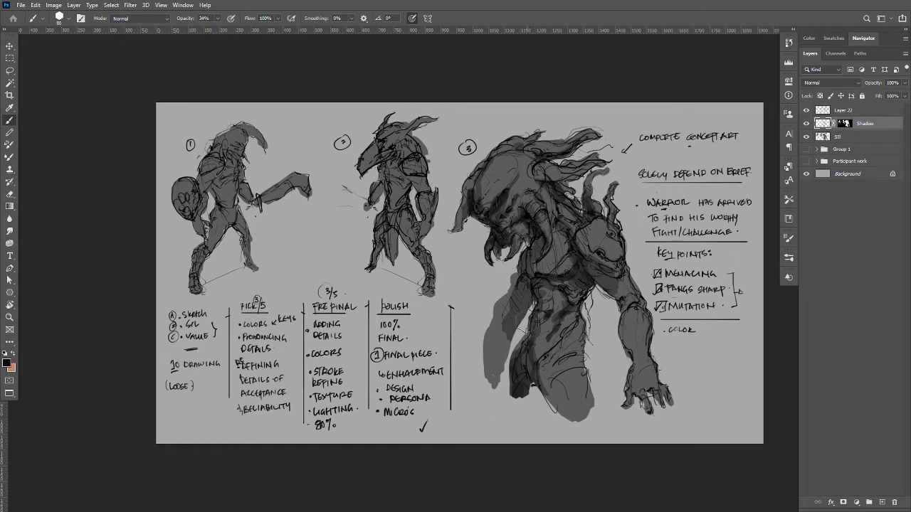
Shade creature 3's waist, abdomen, upper thigh and clawed hand with black at 34% brush opacity.
{"action": "left_click_drag", "start_coordinate": [531, 299], "coordinate": [528, 296]}
{"action": "left_click_drag", "start_coordinate": [520, 345], "coordinate": [532, 337]}
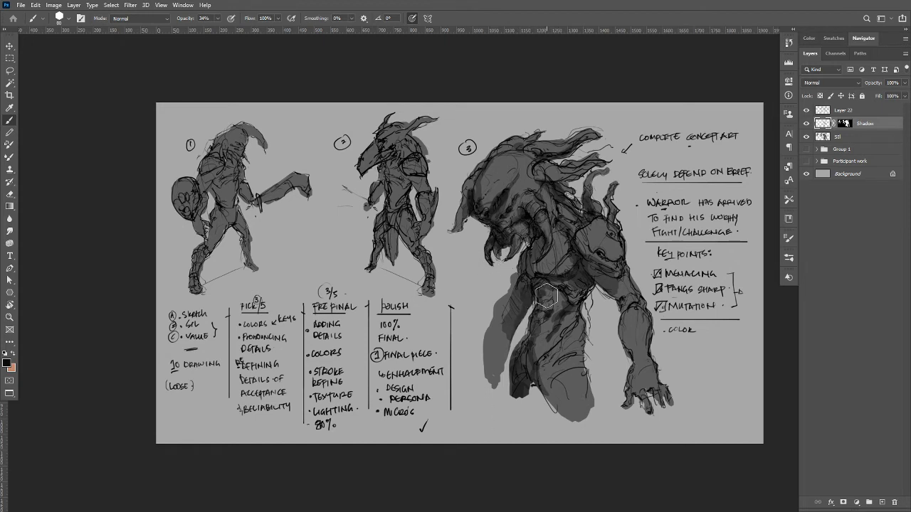
{"action": "mouse_move", "coordinate": [546, 296]}
{"action": "left_mouse_down"}
{"action": "mouse_move", "coordinate": [528, 361]}
{"action": "mouse_move", "coordinate": [544, 326]}
{"action": "mouse_move", "coordinate": [546, 289]}
{"action": "mouse_move", "coordinate": [538, 378]}
{"action": "mouse_move", "coordinate": [569, 330]}
{"action": "mouse_move", "coordinate": [547, 371]}
{"action": "mouse_move", "coordinate": [572, 422]}
{"action": "mouse_move", "coordinate": [543, 400]}
{"action": "mouse_move", "coordinate": [561, 375]}
{"action": "left_mouse_up"}
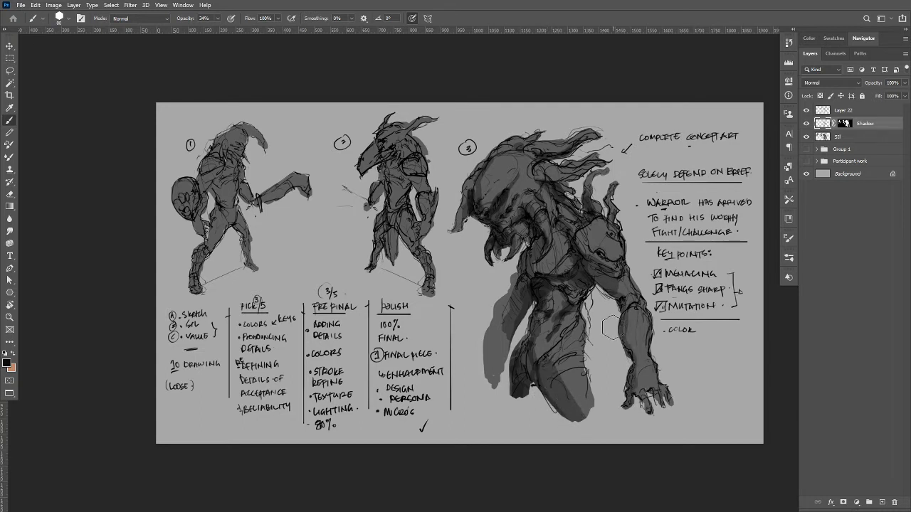
{"action": "left_click_drag", "start_coordinate": [642, 391], "coordinate": [656, 399]}
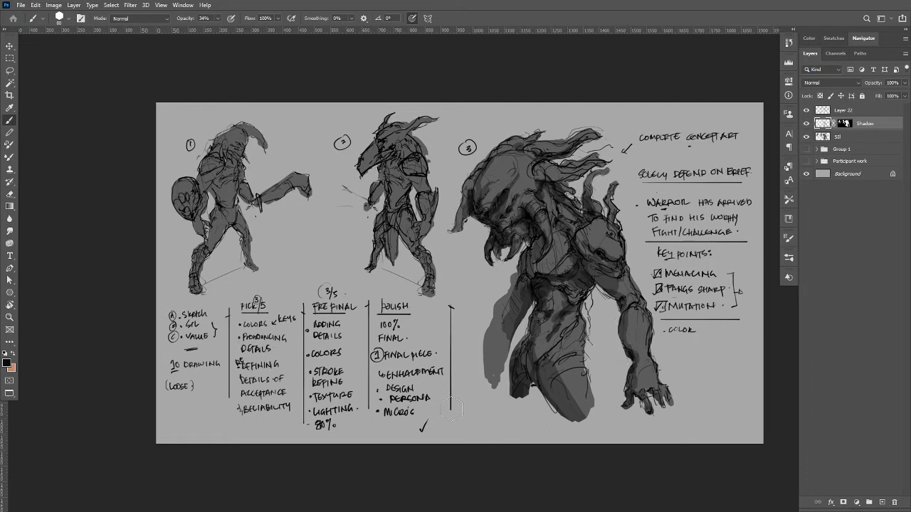
Sample the light grey background and paint small highlights on creature 3's eyes and fangs with a smaller brush, raising brush opacity to 100%.
{"action": "left_click", "coordinate": [476, 287], "text": "alt"}
{"action": "key", "text": "bracketleft"}
{"action": "left_click_drag", "start_coordinate": [521, 262], "coordinate": [507, 264]}
{"action": "key", "text": "0"}
Switch to a soft round brush at 30% opacity and paint a light grey highlight over creature 3's domed head.
{"action": "key", "text": "3"}
{"action": "left_click", "coordinate": [62, 18]}
{"action": "left_click", "coordinate": [80, 129]}
{"action": "left_click", "coordinate": [253, 63]}
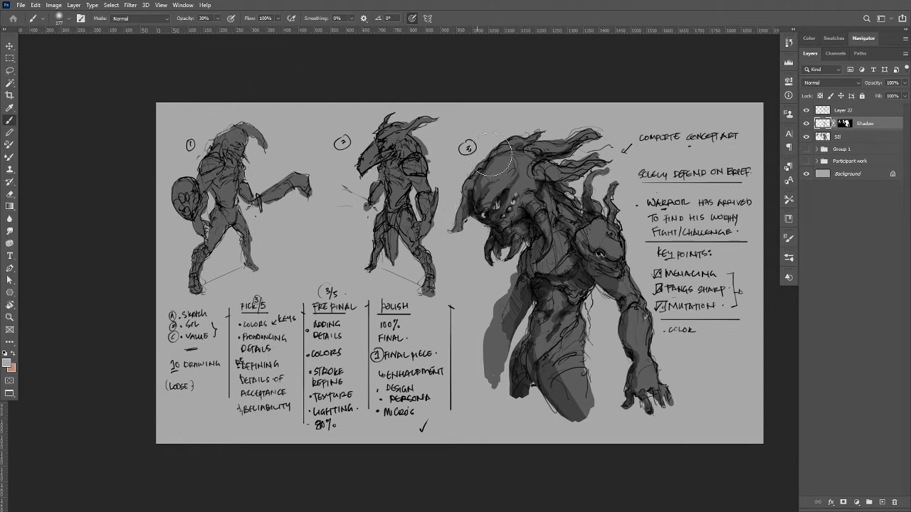
{"action": "mouse_move", "coordinate": [495, 158]}
{"action": "left_mouse_down"}
{"action": "mouse_move", "coordinate": [509, 182]}
{"action": "mouse_move", "coordinate": [487, 186]}
{"action": "mouse_move", "coordinate": [506, 168]}
{"action": "mouse_move", "coordinate": [541, 198]}
{"action": "mouse_move", "coordinate": [513, 173]}
{"action": "mouse_move", "coordinate": [498, 193]}
{"action": "left_mouse_up"}
{"action": "key", "text": "["}
{"action": "key", "text": "["}
{"action": "key", "text": "["}
{"action": "key", "text": "["}
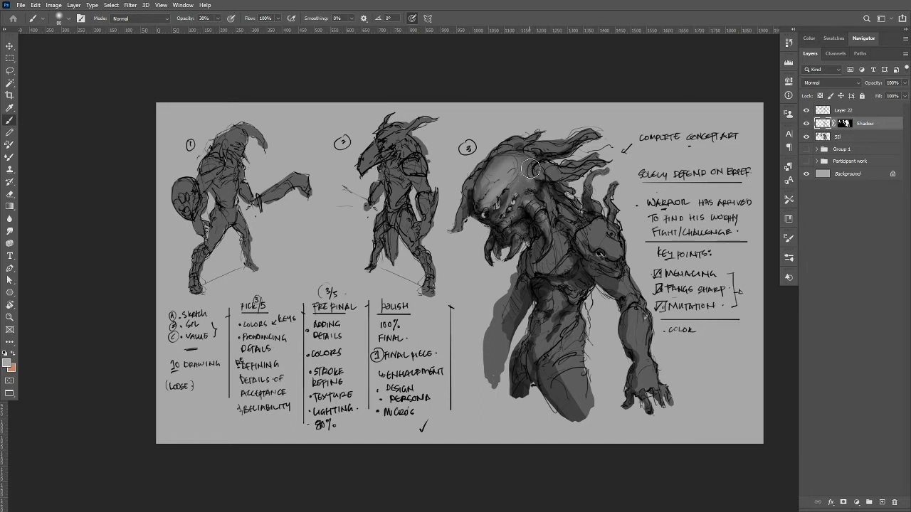
Paint soft light grey highlights on creature 3's horns, tusk, near shoulder, arm, torso, thigh and lower face.
{"action": "mouse_move", "coordinate": [558, 171]}
{"action": "left_mouse_down"}
{"action": "mouse_move", "coordinate": [584, 148]}
{"action": "mouse_move", "coordinate": [543, 145]}
{"action": "mouse_move", "coordinate": [567, 146]}
{"action": "left_mouse_up"}
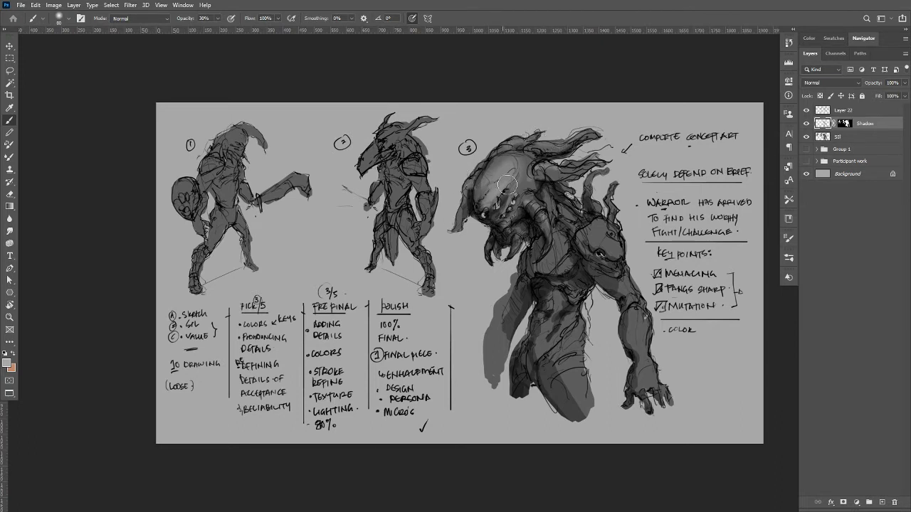
{"action": "left_click_drag", "start_coordinate": [547, 222], "coordinate": [544, 241]}
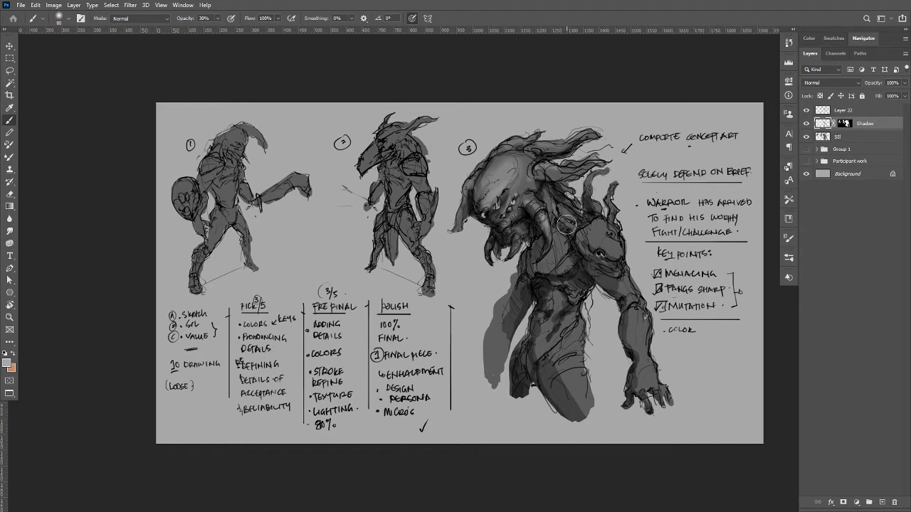
{"action": "mouse_move", "coordinate": [595, 230]}
{"action": "left_mouse_down"}
{"action": "mouse_move", "coordinate": [605, 227]}
{"action": "mouse_move", "coordinate": [621, 247]}
{"action": "mouse_move", "coordinate": [626, 285]}
{"action": "mouse_move", "coordinate": [605, 262]}
{"action": "mouse_move", "coordinate": [622, 264]}
{"action": "mouse_move", "coordinate": [606, 253]}
{"action": "mouse_move", "coordinate": [619, 258]}
{"action": "mouse_move", "coordinate": [645, 316]}
{"action": "mouse_move", "coordinate": [645, 344]}
{"action": "mouse_move", "coordinate": [642, 329]}
{"action": "mouse_move", "coordinate": [638, 340]}
{"action": "left_mouse_up"}
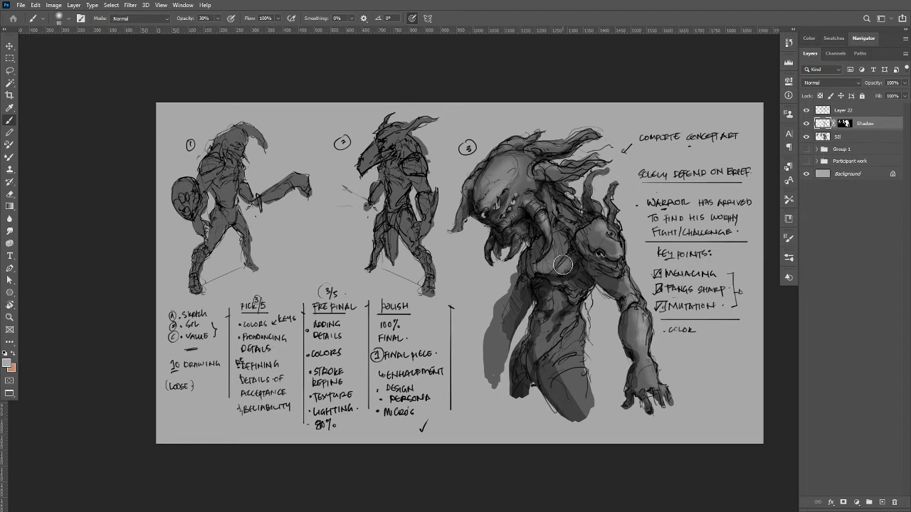
{"action": "mouse_move", "coordinate": [562, 264]}
{"action": "left_mouse_down"}
{"action": "mouse_move", "coordinate": [534, 276]}
{"action": "mouse_move", "coordinate": [537, 264]}
{"action": "mouse_move", "coordinate": [534, 278]}
{"action": "mouse_move", "coordinate": [556, 296]}
{"action": "mouse_move", "coordinate": [545, 294]}
{"action": "mouse_move", "coordinate": [543, 331]}
{"action": "mouse_move", "coordinate": [550, 322]}
{"action": "mouse_move", "coordinate": [535, 363]}
{"action": "mouse_move", "coordinate": [568, 322]}
{"action": "mouse_move", "coordinate": [560, 362]}
{"action": "mouse_move", "coordinate": [580, 382]}
{"action": "left_mouse_up"}
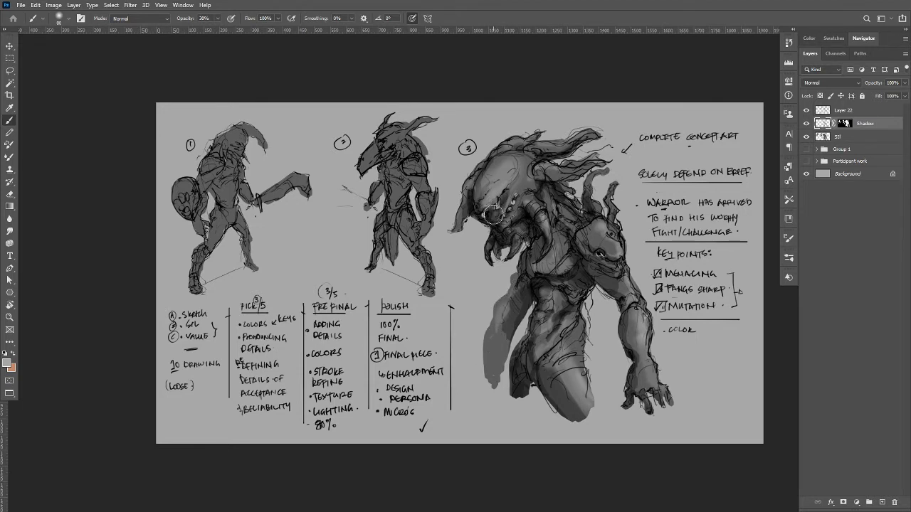
{"action": "mouse_move", "coordinate": [495, 223]}
{"action": "left_mouse_down"}
{"action": "mouse_move", "coordinate": [519, 242]}
{"action": "mouse_move", "coordinate": [497, 253]}
{"action": "left_mouse_up"}
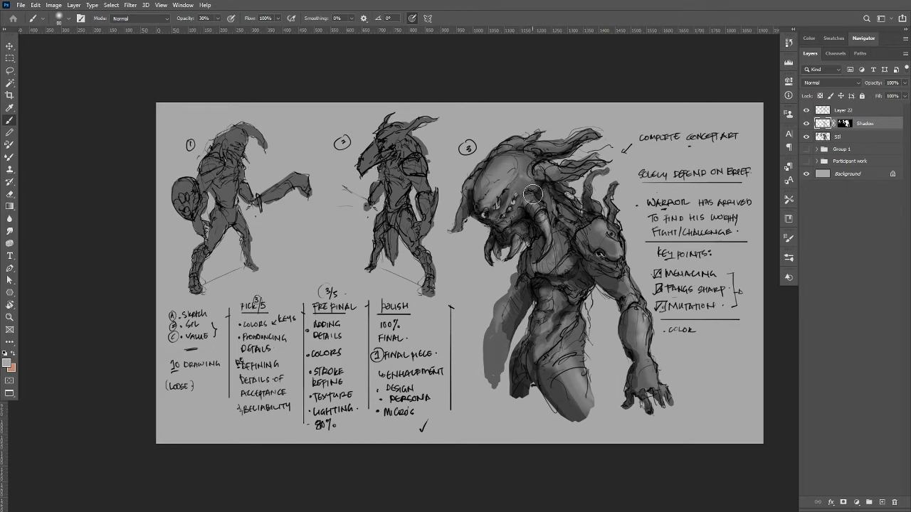
Add light grey highlights to the heads and shoulders of creatures 1 and 2 with a smaller soft brush at 60% opacity.
{"action": "key", "text": "bracketleft"}
{"action": "key", "text": "bracketleft"}
{"action": "key", "text": "bracketleft"}
{"action": "key", "text": "bracketleft"}
{"action": "key", "text": "bracketleft"}
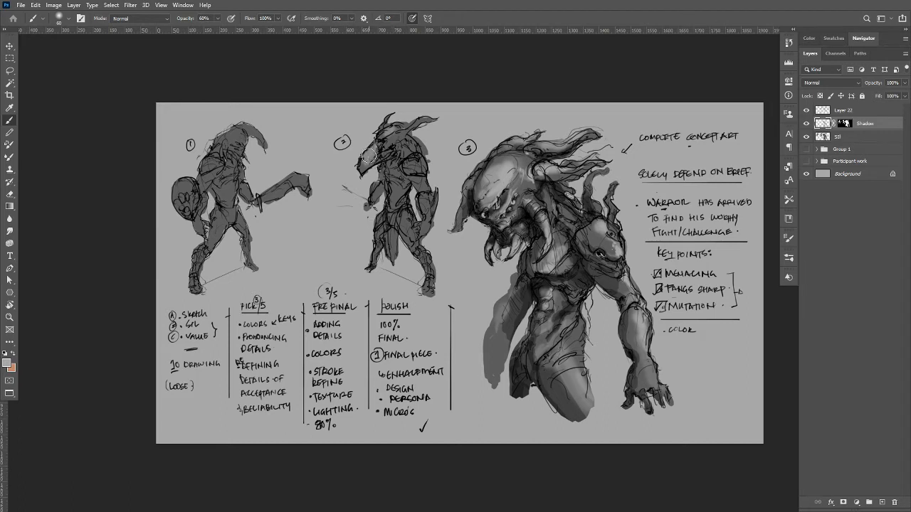
{"action": "left_click_drag", "start_coordinate": [367, 154], "coordinate": [392, 142]}
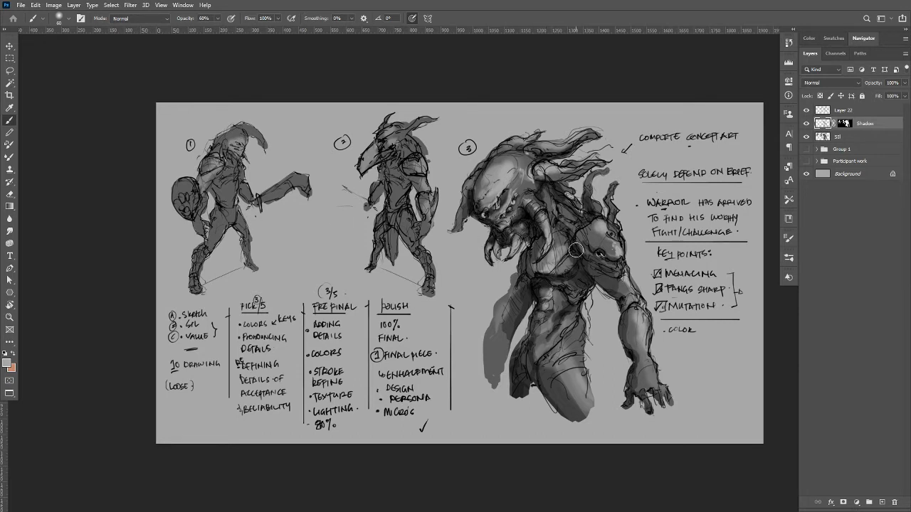
Darken the creases around creature 3's eyes and brow with a small black brush at 60% opacity.
{"action": "left_click", "coordinate": [527, 231], "text": "alt"}
{"action": "left_click_drag", "start_coordinate": [502, 194], "coordinate": [512, 173]}
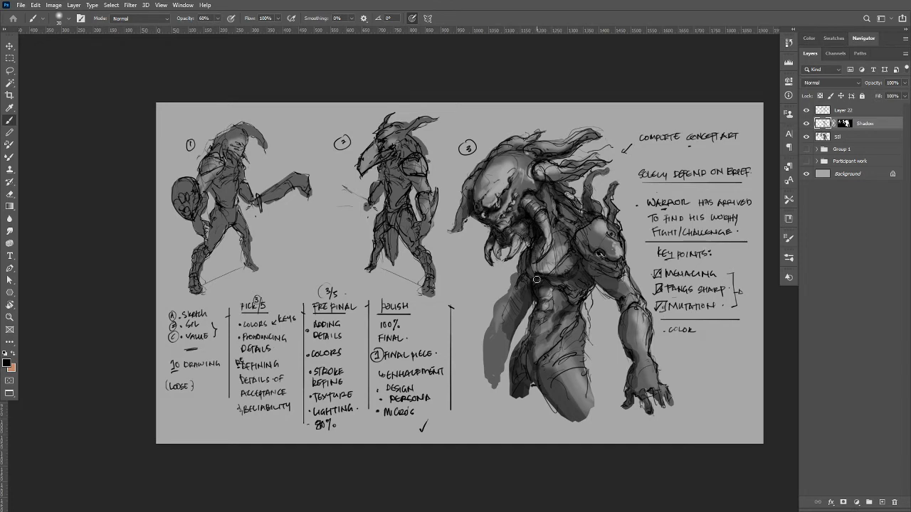
{"action": "left_click", "coordinate": [487, 213], "text": "alt"}
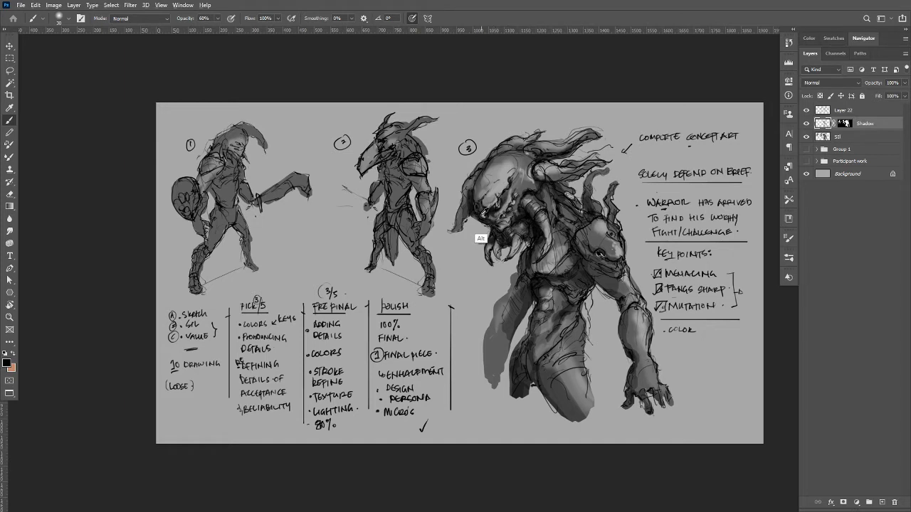
{"action": "left_click", "coordinate": [486, 215], "text": "alt"}
Set the foreground colour to near-white and paint bright accents on creature 3's face and tusk.
{"action": "left_click", "coordinate": [8, 363]}
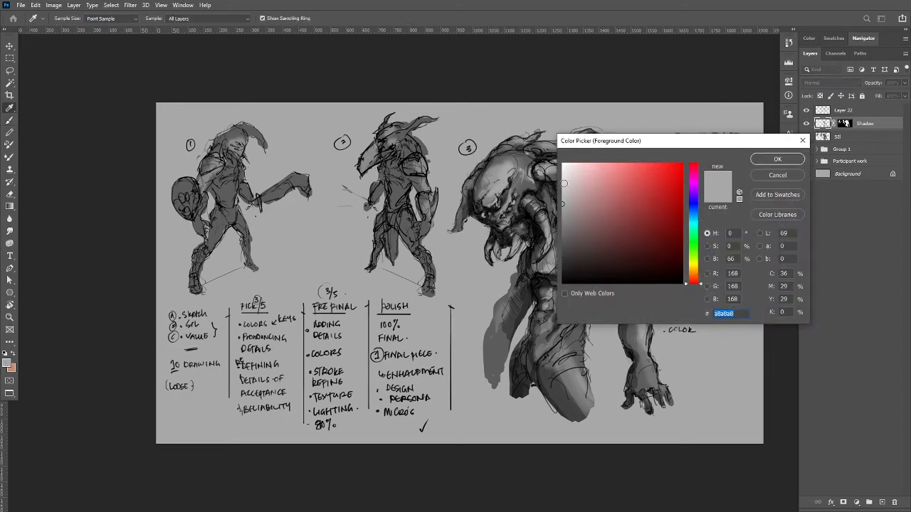
{"action": "left_click", "coordinate": [562, 165]}
{"action": "left_click", "coordinate": [775, 159]}
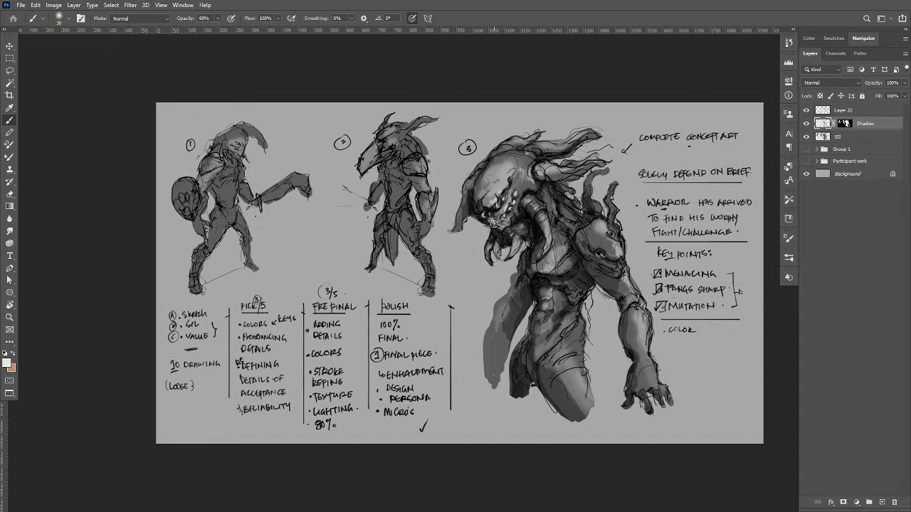
{"action": "left_click_drag", "start_coordinate": [495, 224], "coordinate": [504, 222]}
{"action": "mouse_move", "coordinate": [540, 209]}
{"action": "left_mouse_down"}
{"action": "mouse_move", "coordinate": [529, 199]}
{"action": "mouse_move", "coordinate": [549, 227]}
{"action": "left_mouse_up"}
Check which layer holds the line art by toggling its visibility, and rename it Sketch Note.
{"action": "left_click", "coordinate": [824, 113]}
{"action": "left_click", "coordinate": [807, 111]}
{"action": "left_click", "coordinate": [806, 111]}
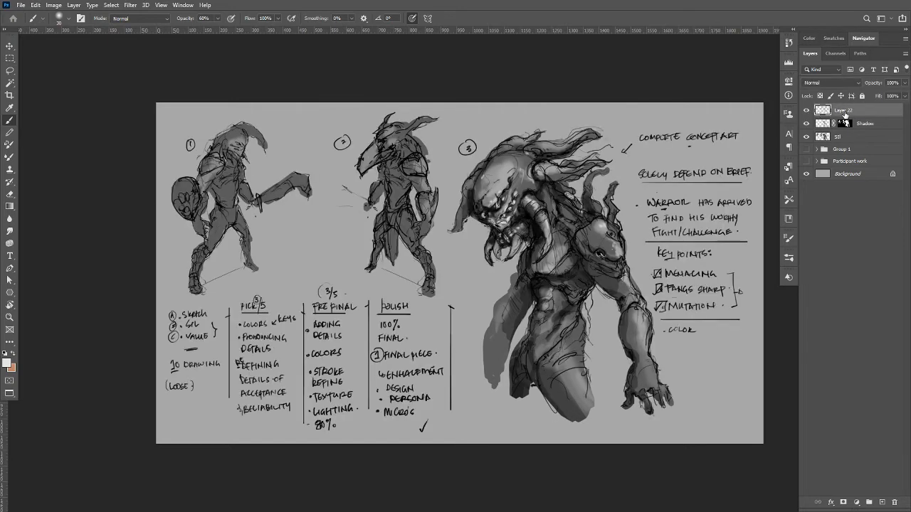
{"action": "double_click", "coordinate": [842, 112]}
{"action": "type", "text": "Sketch Note"}
Add a new layer above Sketch Note and look through the available blend modes, keeping Normal.
{"action": "left_click", "coordinate": [882, 502]}
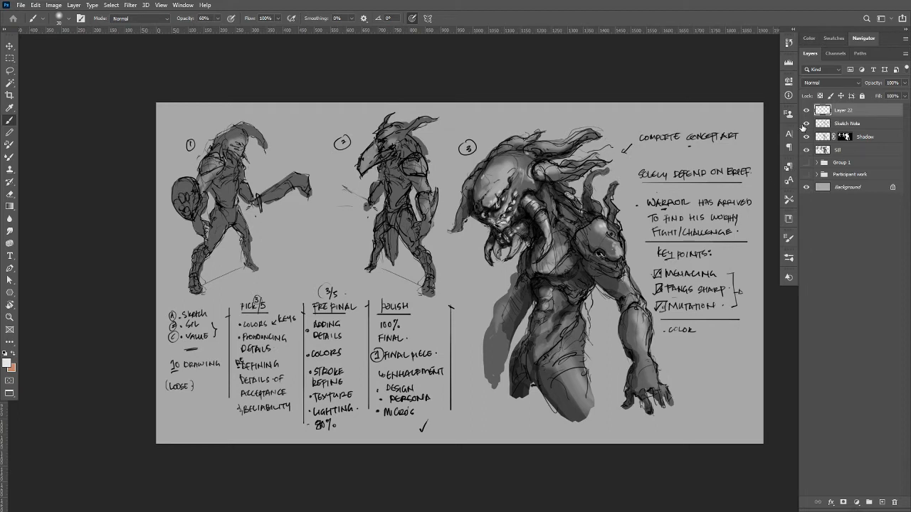
{"action": "left_click", "coordinate": [835, 84]}
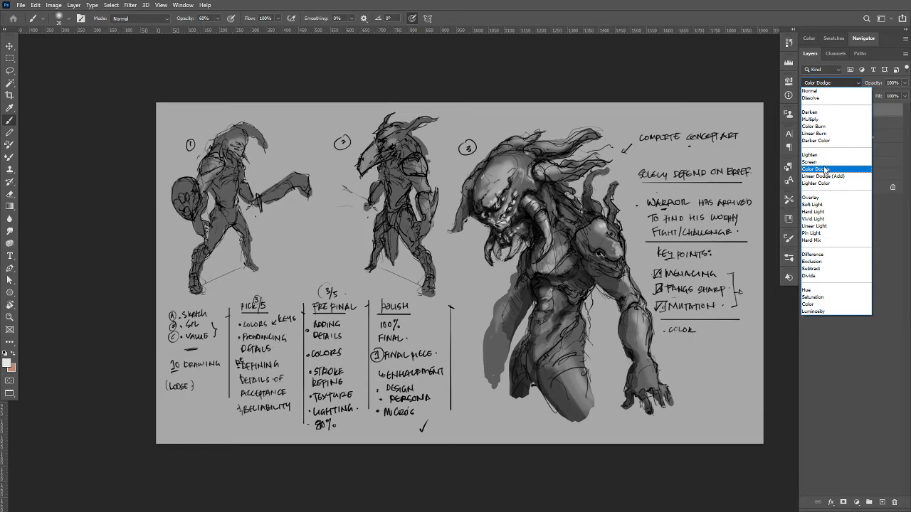
{"action": "left_click", "coordinate": [823, 366]}
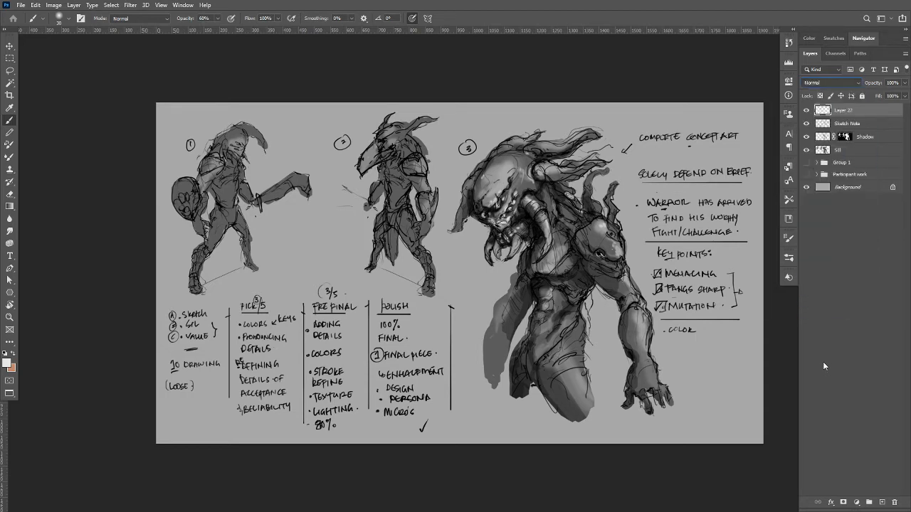
Group the Sketch Note, Shadow and Sil layers under the name Pre, and duplicate the group.
{"action": "left_click", "coordinate": [848, 124]}
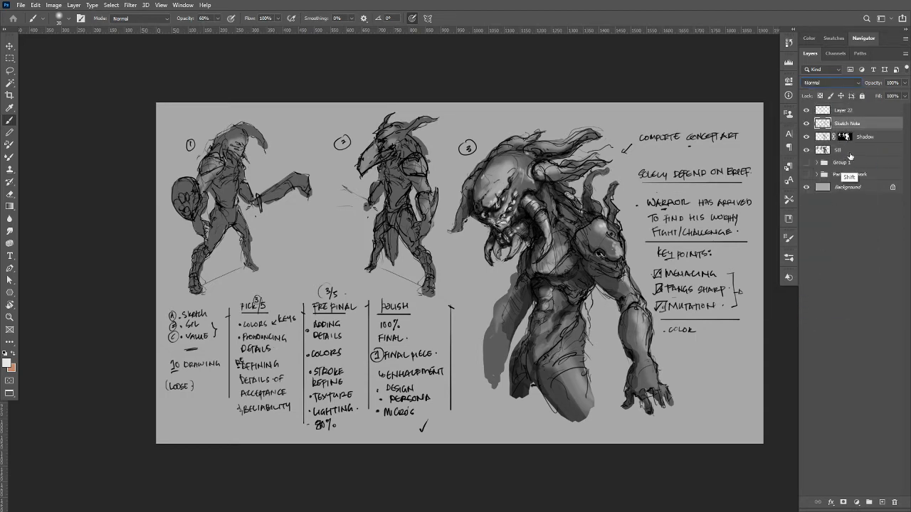
{"action": "left_click", "coordinate": [846, 153], "text": "shift"}
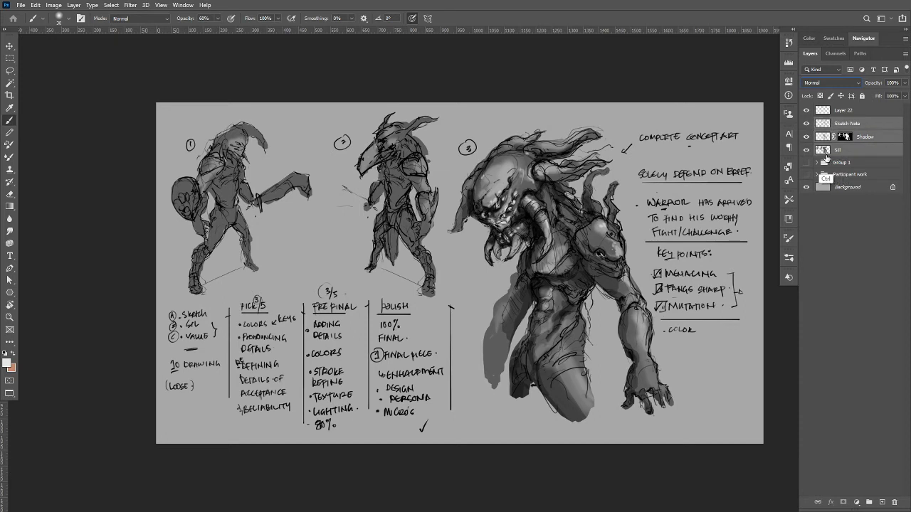
{"action": "key", "text": "ctrl+g"}
{"action": "double_click", "coordinate": [840, 123]}
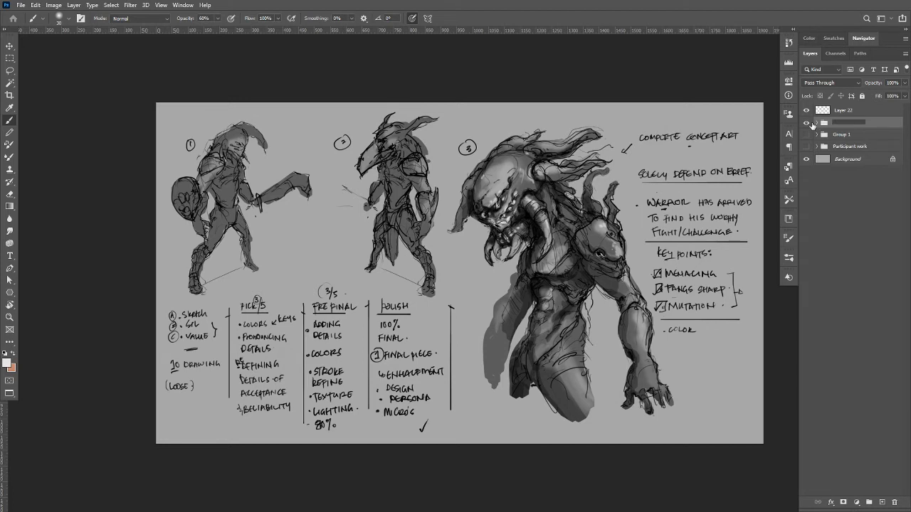
{"action": "type", "text": "Pre"}
{"action": "key", "text": "Return"}
{"action": "key", "text": "ctrl+j"}
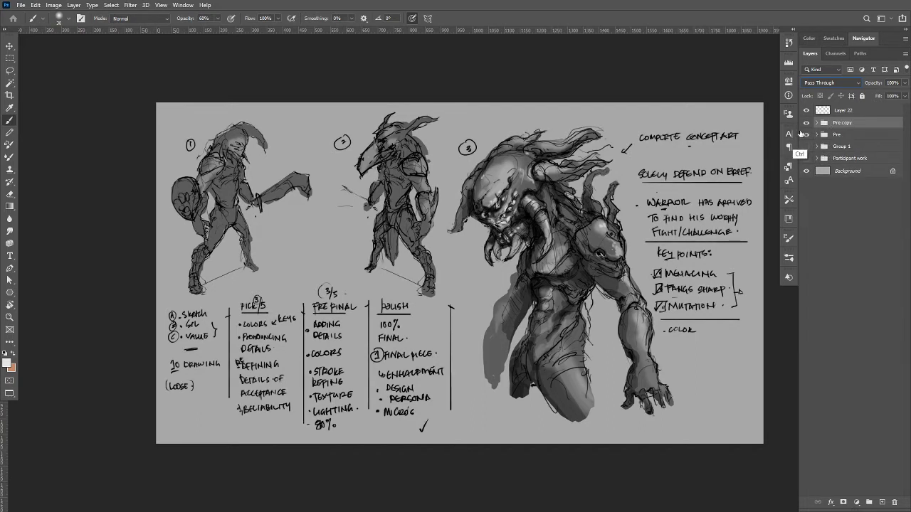
Merge the Pre copy group into a single layer and lasso a loose freehand selection around creature 3.
{"action": "key", "text": "ctrl+e"}
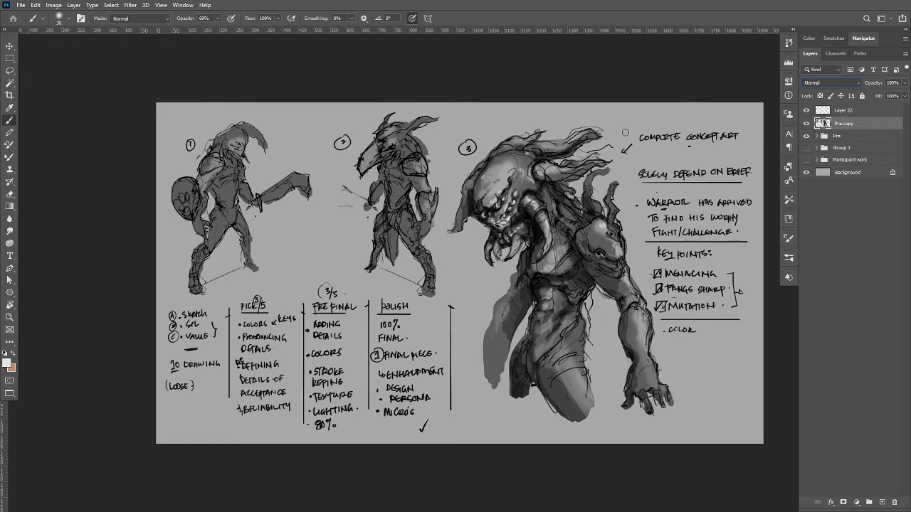
{"action": "key", "text": "l"}
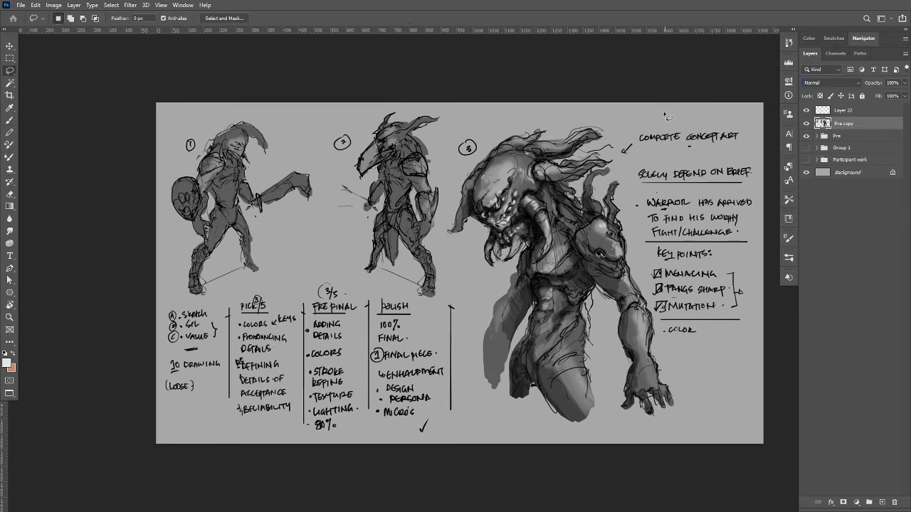
{"action": "mouse_move", "coordinate": [682, 102]}
{"action": "left_mouse_down"}
{"action": "mouse_move", "coordinate": [623, 148]}
{"action": "mouse_move", "coordinate": [761, 154]}
{"action": "mouse_move", "coordinate": [730, 368]}
{"action": "mouse_move", "coordinate": [651, 321]}
{"action": "mouse_move", "coordinate": [640, 271]}
{"action": "left_mouse_up"}
{"action": "mouse_move", "coordinate": [450, 178]}
{"action": "left_mouse_down"}
{"action": "mouse_move", "coordinate": [524, 110]}
{"action": "mouse_move", "coordinate": [597, 113]}
{"action": "left_mouse_up"}
{"action": "mouse_move", "coordinate": [663, 320]}
{"action": "left_mouse_down"}
{"action": "mouse_move", "coordinate": [694, 402]}
{"action": "mouse_move", "coordinate": [655, 443]}
{"action": "mouse_move", "coordinate": [620, 415]}
{"action": "mouse_move", "coordinate": [600, 412]}
{"action": "mouse_move", "coordinate": [535, 427]}
{"action": "left_mouse_up"}
{"action": "mouse_move", "coordinate": [472, 376]}
{"action": "left_mouse_down"}
{"action": "mouse_move", "coordinate": [463, 270]}
{"action": "mouse_move", "coordinate": [444, 238]}
{"action": "mouse_move", "coordinate": [449, 178]}
{"action": "left_mouse_up"}
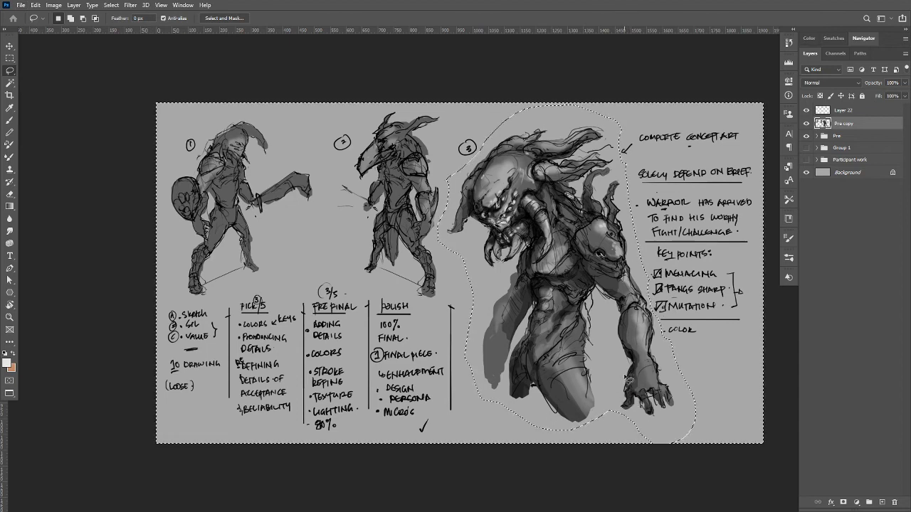
Delete everything outside the selection on Pre copy so only creature 3 is kept, hide the Pre group and deselect.
{"action": "key", "text": "ctrl+shift+i"}
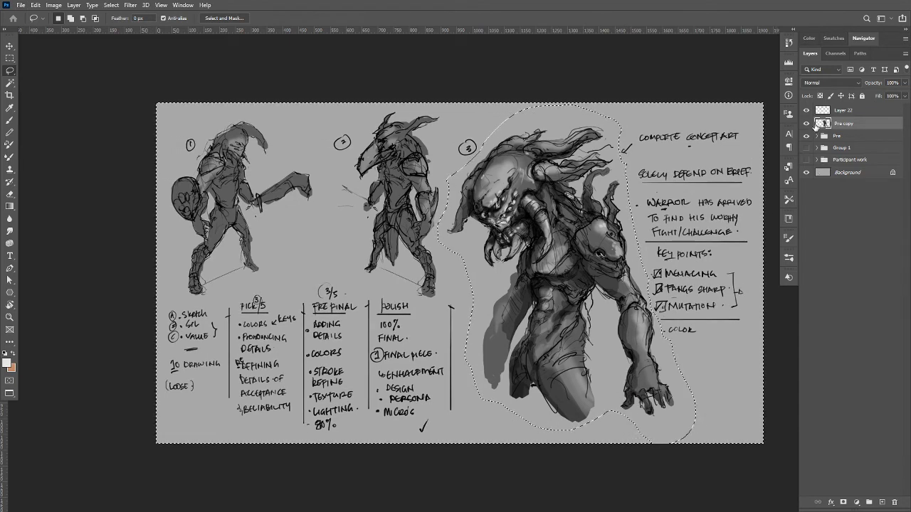
{"action": "key", "text": "Delete"}
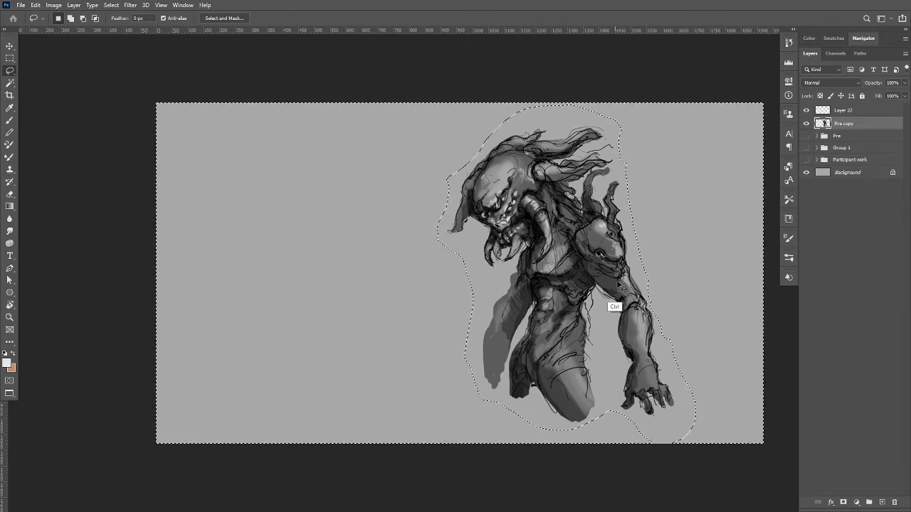
{"action": "key", "text": "ctrl+d"}
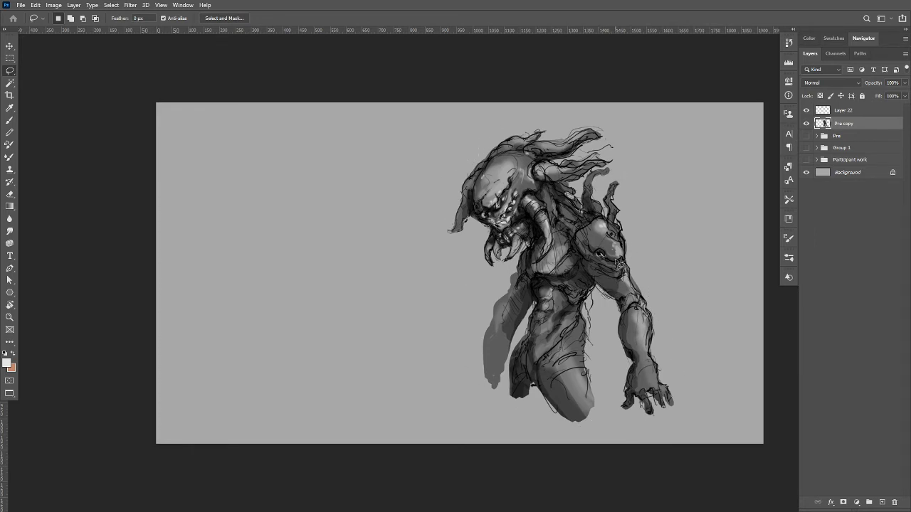
{"action": "key", "text": "ctrl"}
{"action": "key", "text": "ctrl+f"}
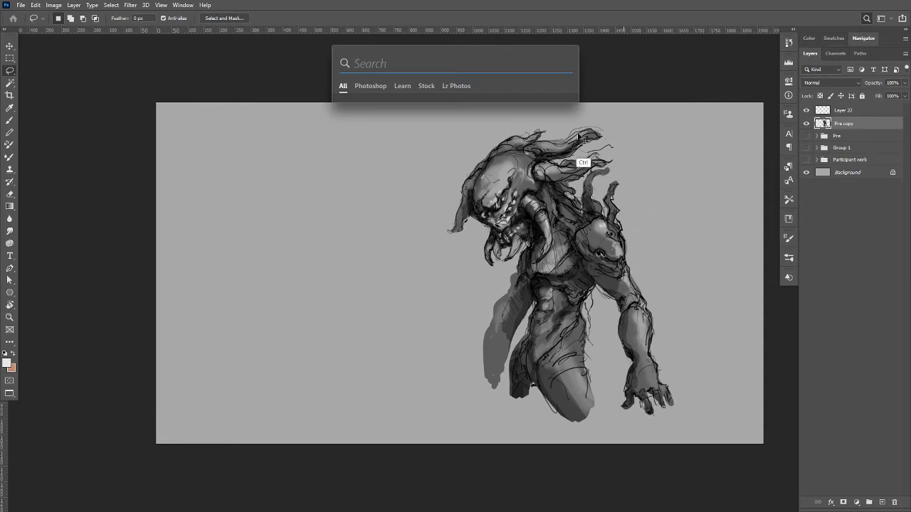
{"action": "key", "text": "Escape"}
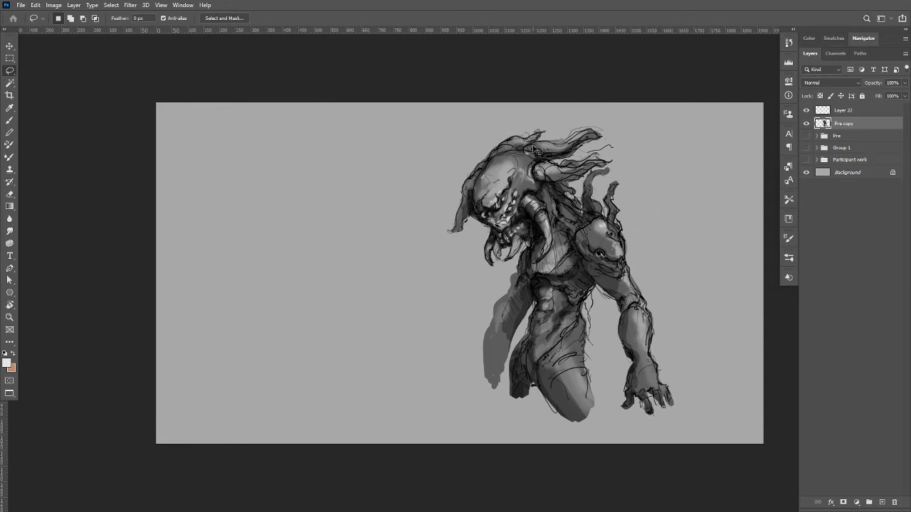
{"action": "key", "text": "ctrl"}
{"action": "key", "text": "ctrl+f"}
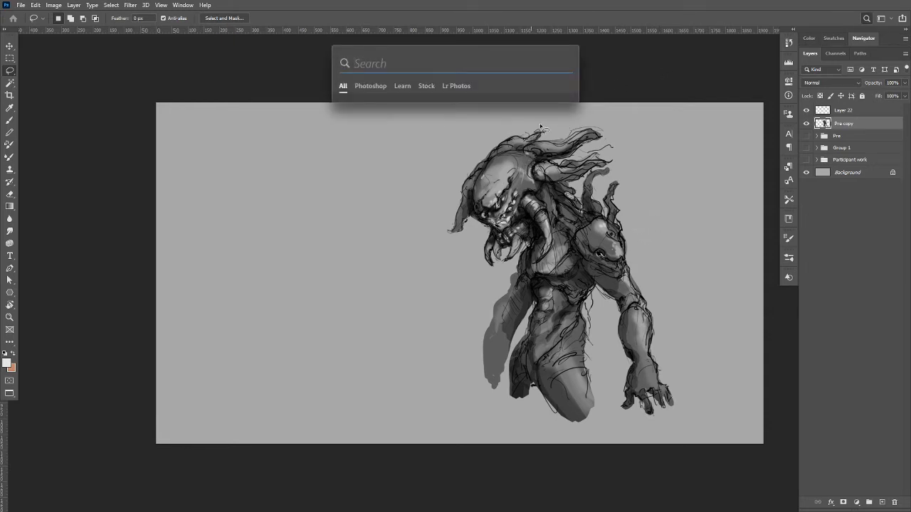
{"action": "key", "text": "Escape"}
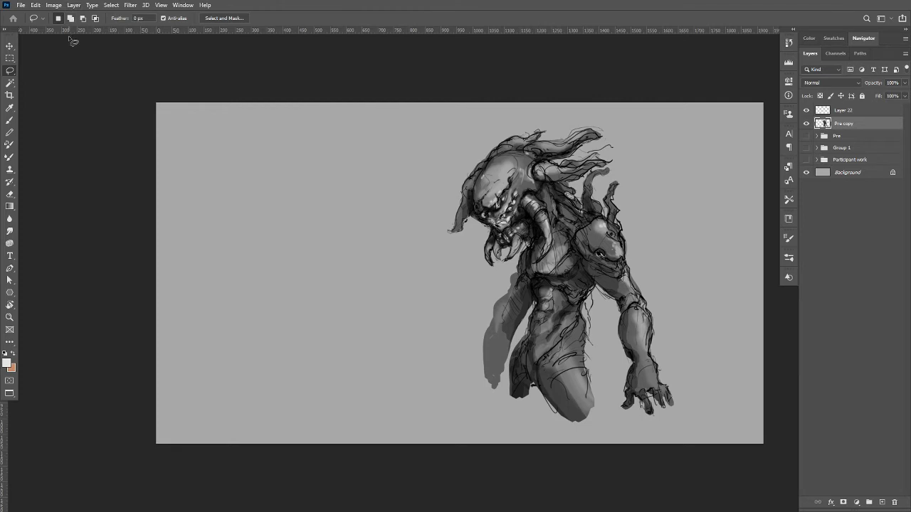
Cycle the screen mode back to the standard window view.
{"action": "key", "text": "f"}
{"action": "key", "text": "f"}
{"action": "key", "text": "f"}
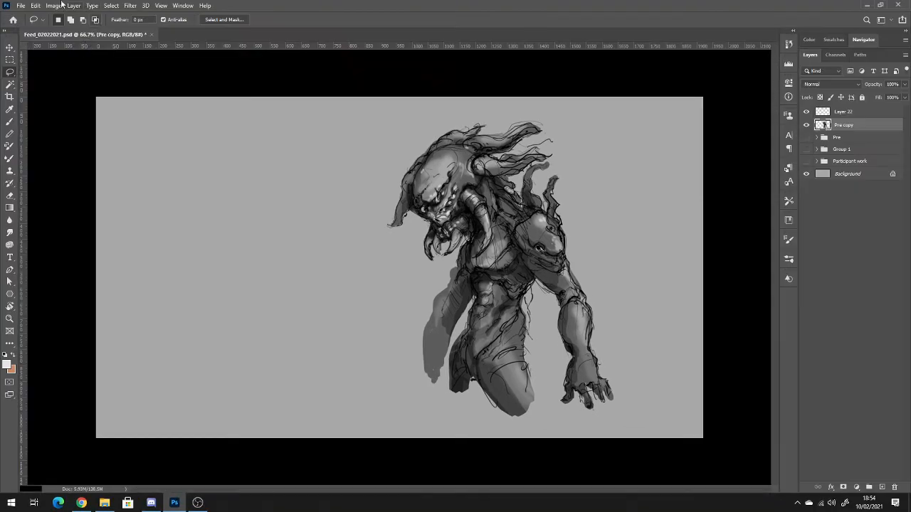
Flip the canvas horizontally and vertically to try both orientations, and undo both flips.
{"action": "left_click", "coordinate": [35, 6]}
{"action": "mouse_move", "coordinate": [53, 6]}
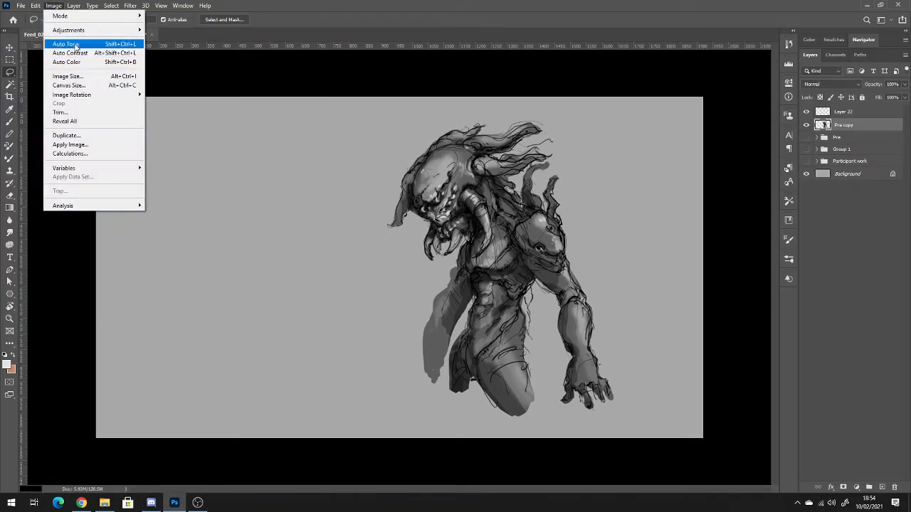
{"action": "mouse_move", "coordinate": [107, 95]}
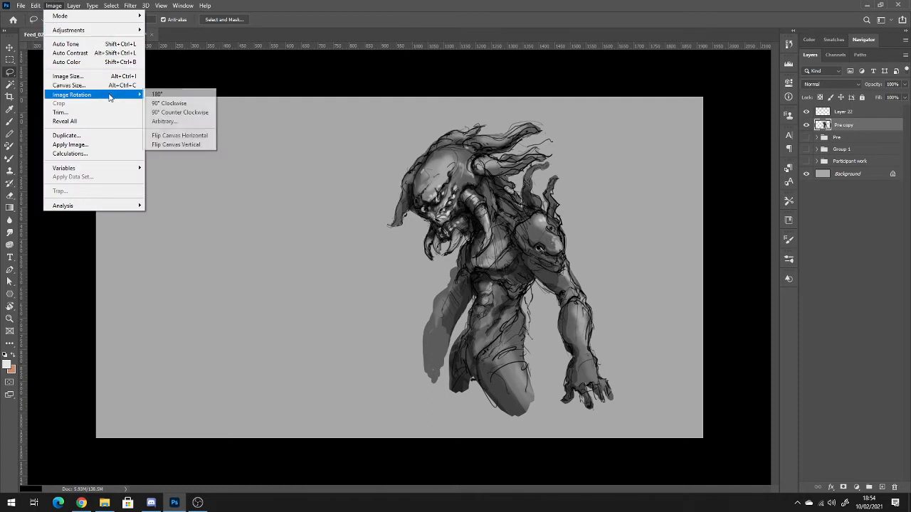
{"action": "left_click", "coordinate": [187, 138]}
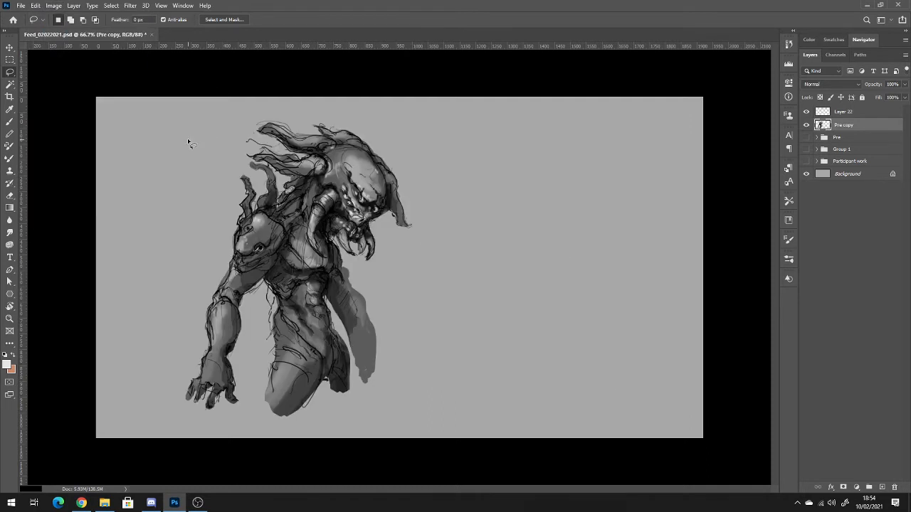
{"action": "left_click", "coordinate": [53, 6]}
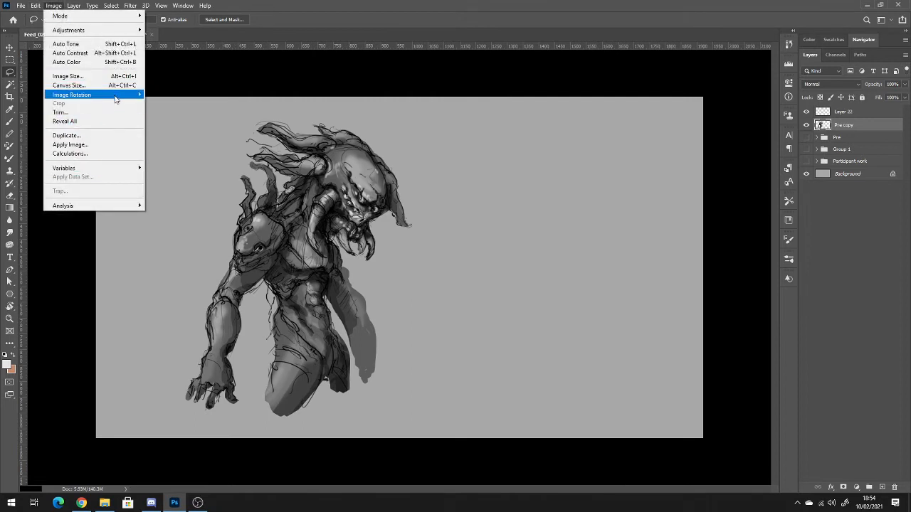
{"action": "mouse_move", "coordinate": [117, 96]}
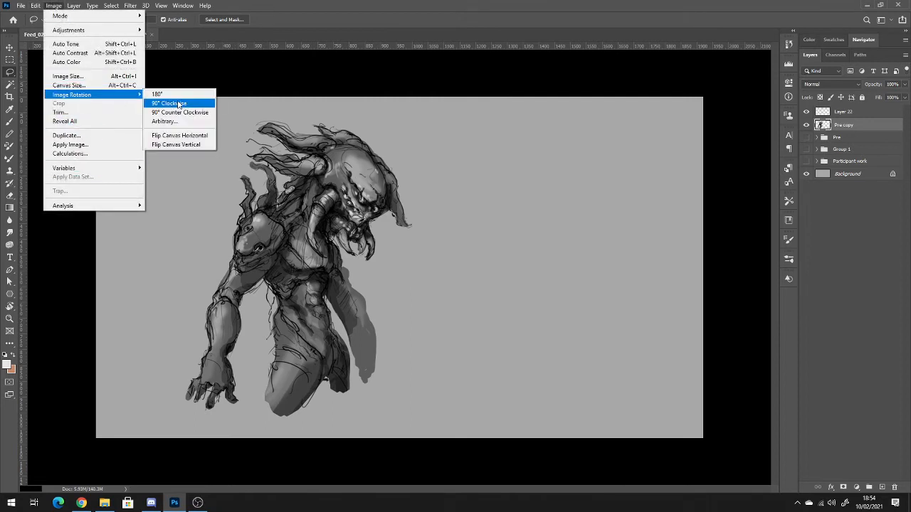
{"action": "left_click", "coordinate": [189, 146]}
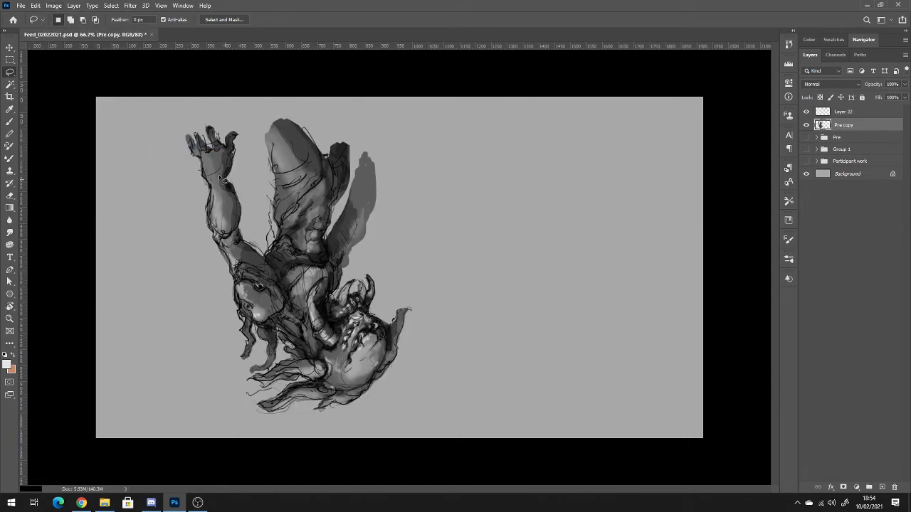
{"action": "key", "text": "ctrl+z"}
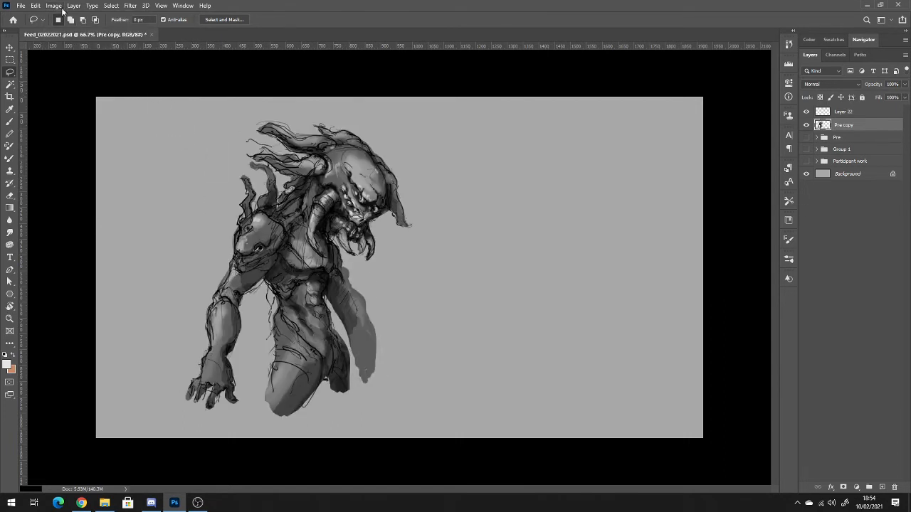
{"action": "key", "text": "ctrl+z"}
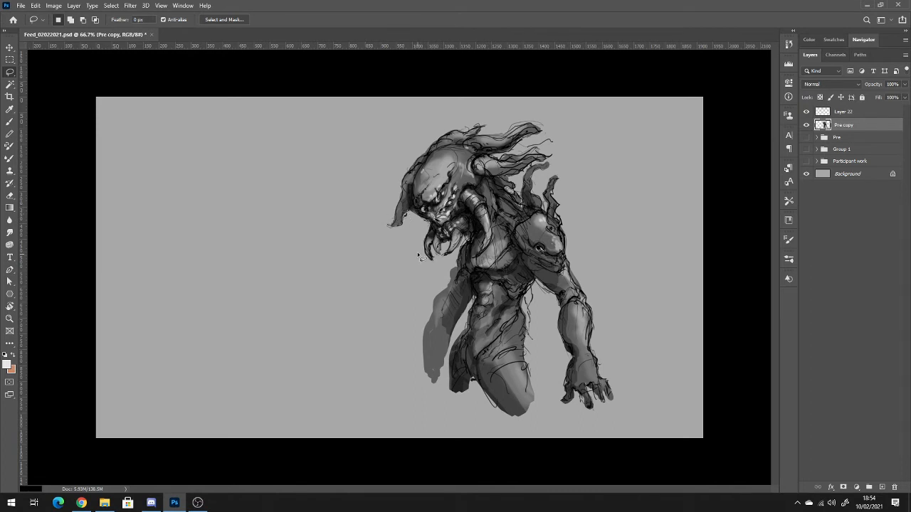
Activate Layer 22 with the Brush and try pink and teal shades for the foreground colour, including 55998a.
{"action": "left_click", "coordinate": [847, 115]}
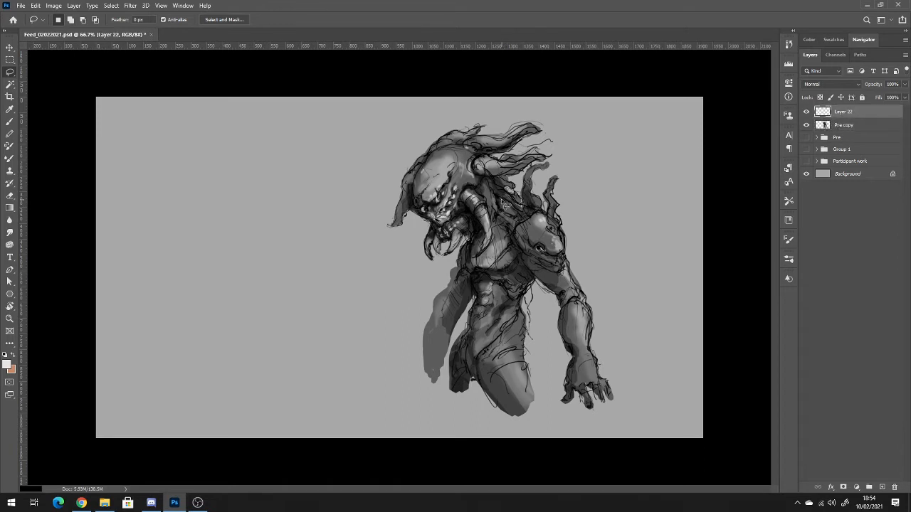
{"action": "key", "text": "b"}
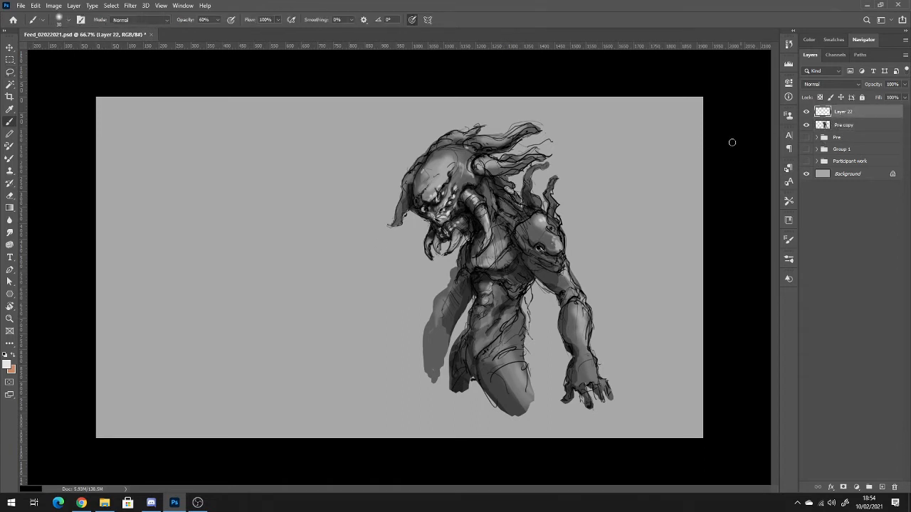
{"action": "left_click", "coordinate": [6, 365]}
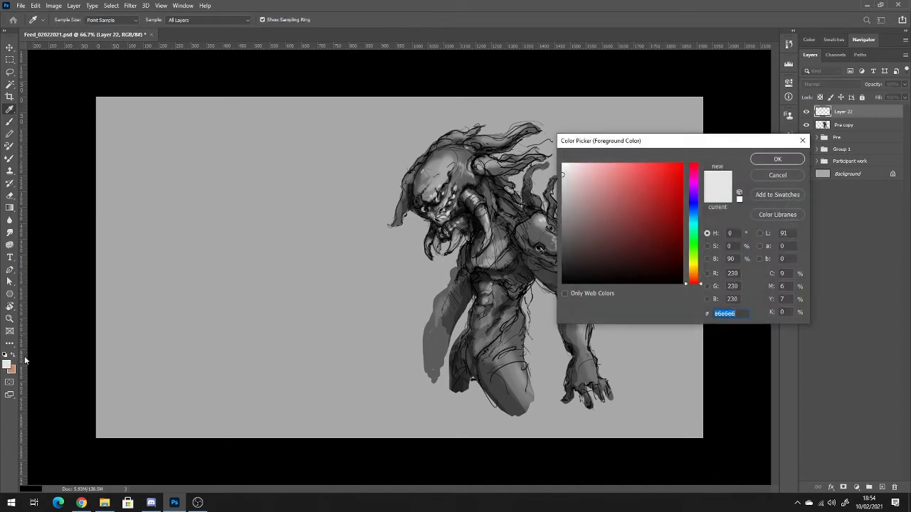
{"action": "left_click", "coordinate": [650, 187]}
{"action": "mouse_move", "coordinate": [649, 187]}
{"action": "left_mouse_down"}
{"action": "mouse_move", "coordinate": [642, 162]}
{"action": "mouse_move", "coordinate": [593, 162]}
{"action": "left_mouse_up"}
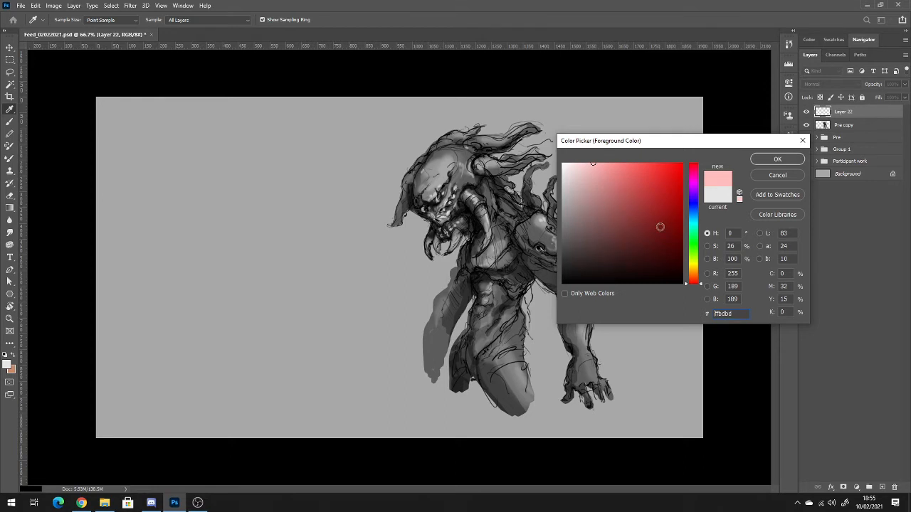
{"action": "left_click_drag", "start_coordinate": [696, 224], "coordinate": [696, 227]}
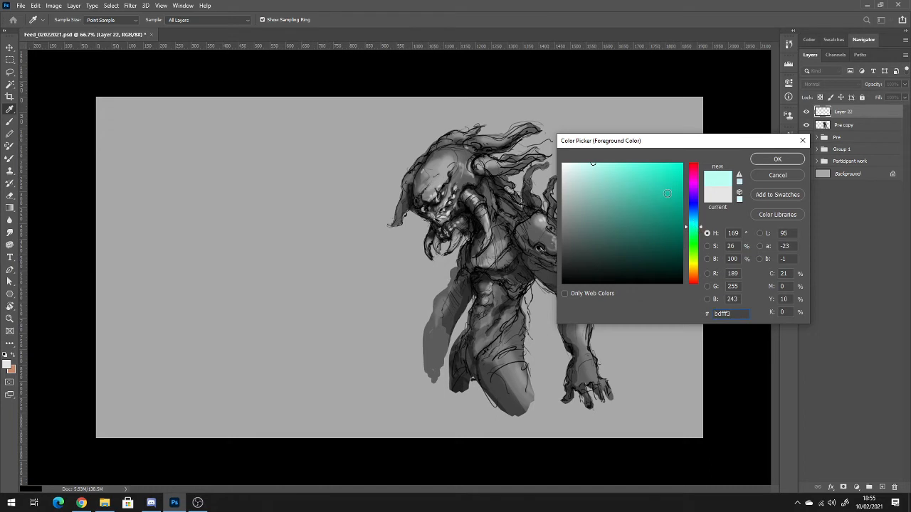
{"action": "left_click_drag", "start_coordinate": [623, 255], "coordinate": [646, 244]}
{"action": "left_click_drag", "start_coordinate": [696, 226], "coordinate": [699, 232]}
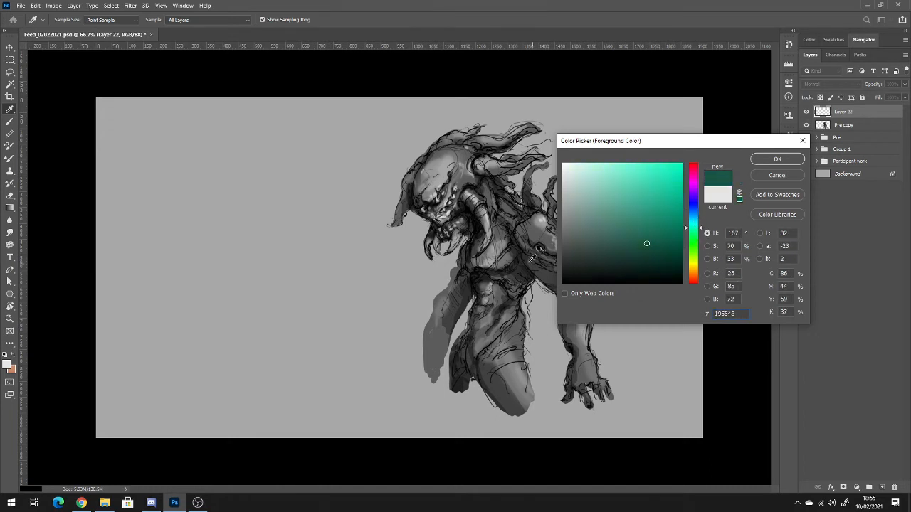
{"action": "double_click", "coordinate": [725, 314]}
{"action": "type", "text": "55998a"}
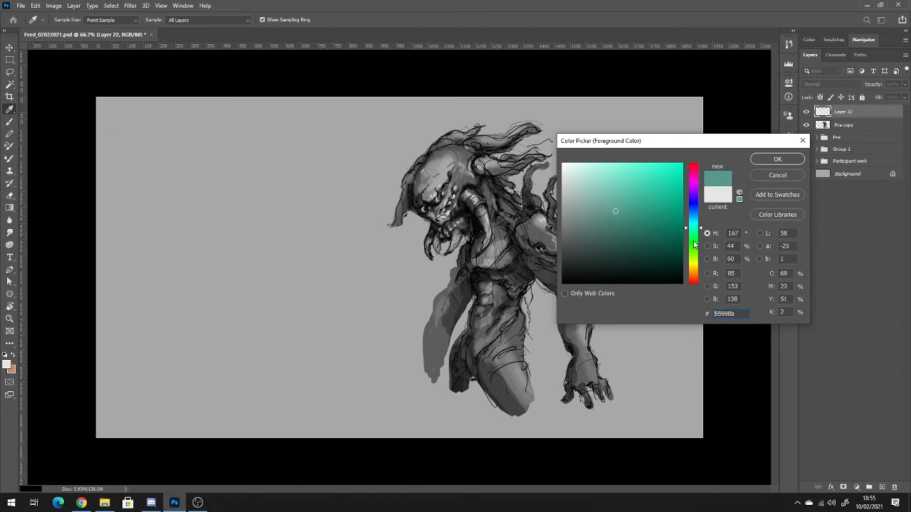
Set the foreground colour to the warm grey a9a496.
{"action": "left_click_drag", "start_coordinate": [694, 245], "coordinate": [694, 269]}
{"action": "left_click_drag", "start_coordinate": [607, 203], "coordinate": [575, 203]}
{"action": "left_click", "coordinate": [778, 175]}
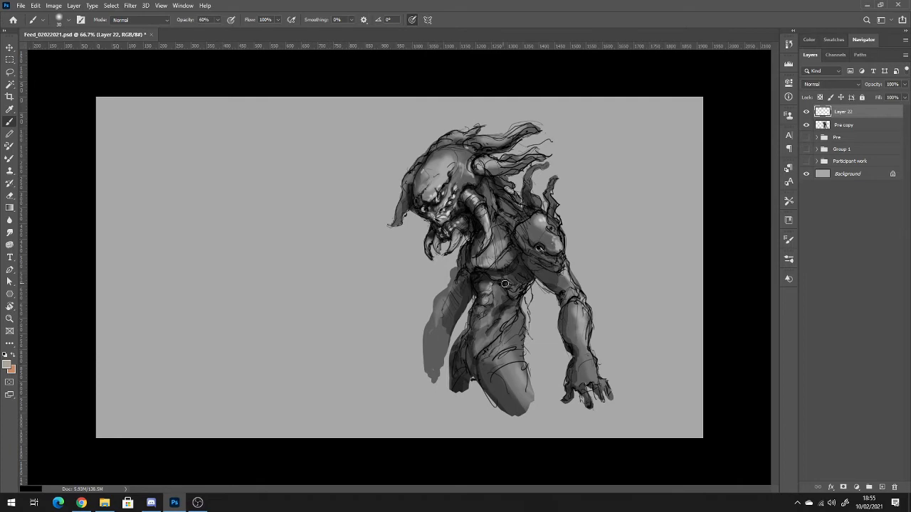
Mask Layer 22 to creature 3's silhouette, using the outline of the Pre copy layer, and make the layer's pixels active.
{"action": "left_click", "coordinate": [822, 125], "text": "ctrl"}
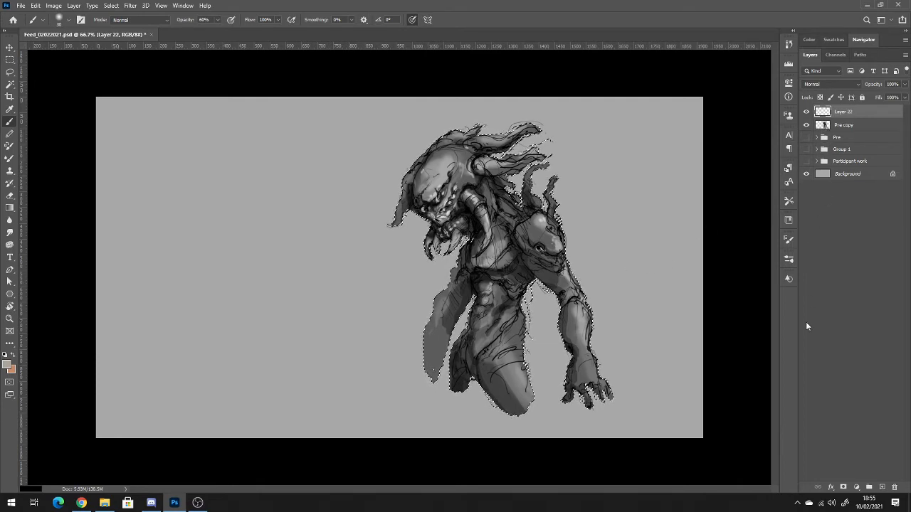
{"action": "left_click", "coordinate": [843, 487]}
{"action": "left_click", "coordinate": [821, 112]}
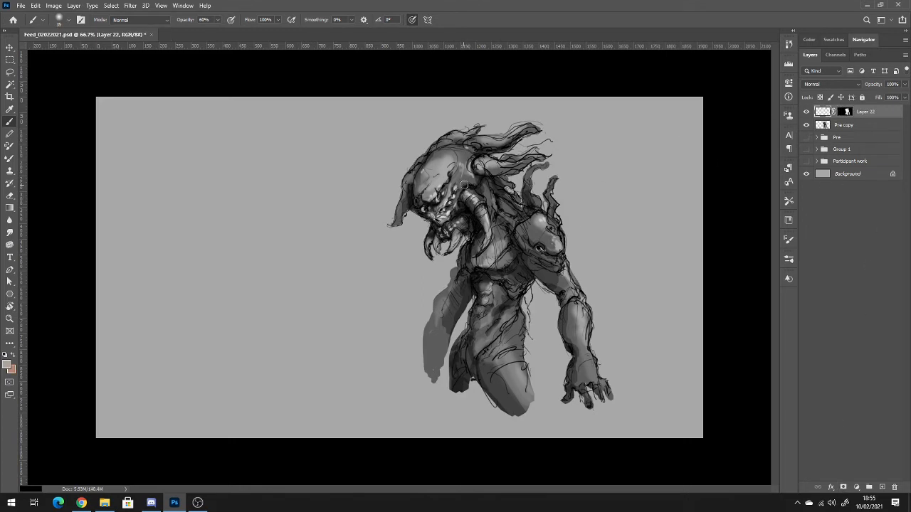
Cover the whole creature on Layer 22 with the warm grey, using an enlarged brush and a foreground colour fill.
{"action": "key", "text": "bracketright"}
{"action": "key", "text": "bracketright"}
{"action": "key", "text": "bracketright"}
{"action": "key", "text": "bracketright"}
{"action": "key", "text": "bracketright"}
{"action": "key", "text": "bracketright"}
{"action": "key", "text": "bracketright"}
{"action": "key", "text": "bracketright"}
{"action": "key", "text": "bracketright"}
{"action": "key", "text": "bracketright"}
{"action": "key", "text": "bracketright"}
{"action": "key", "text": "bracketright"}
{"action": "key", "text": "bracketright"}
{"action": "key", "text": "bracketright"}
{"action": "key", "text": "bracketright"}
{"action": "key", "text": "bracketright"}
{"action": "mouse_move", "coordinate": [420, 203]}
{"action": "left_mouse_down"}
{"action": "mouse_move", "coordinate": [478, 167]}
{"action": "mouse_move", "coordinate": [431, 175]}
{"action": "mouse_move", "coordinate": [432, 239]}
{"action": "left_mouse_up"}
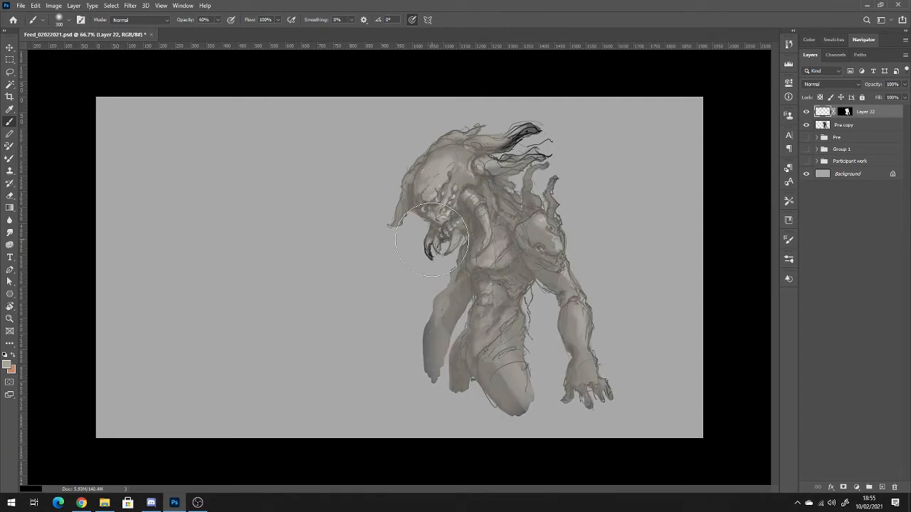
{"action": "mouse_move", "coordinate": [527, 160]}
{"action": "left_mouse_down"}
{"action": "mouse_move", "coordinate": [438, 276]}
{"action": "mouse_move", "coordinate": [458, 317]}
{"action": "mouse_move", "coordinate": [465, 237]}
{"action": "mouse_move", "coordinate": [463, 313]}
{"action": "left_mouse_up"}
{"action": "key", "text": "shift+BackSpace"}
{"action": "key", "text": "Return"}
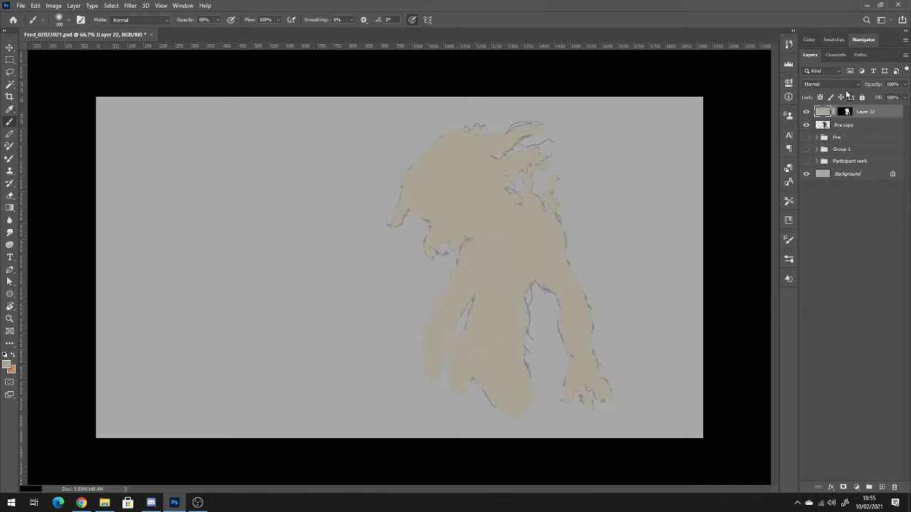
Set Layer 22's blend mode to Color so the warm grey tints creature 3, and deselect the layers.
{"action": "left_click", "coordinate": [855, 83]}
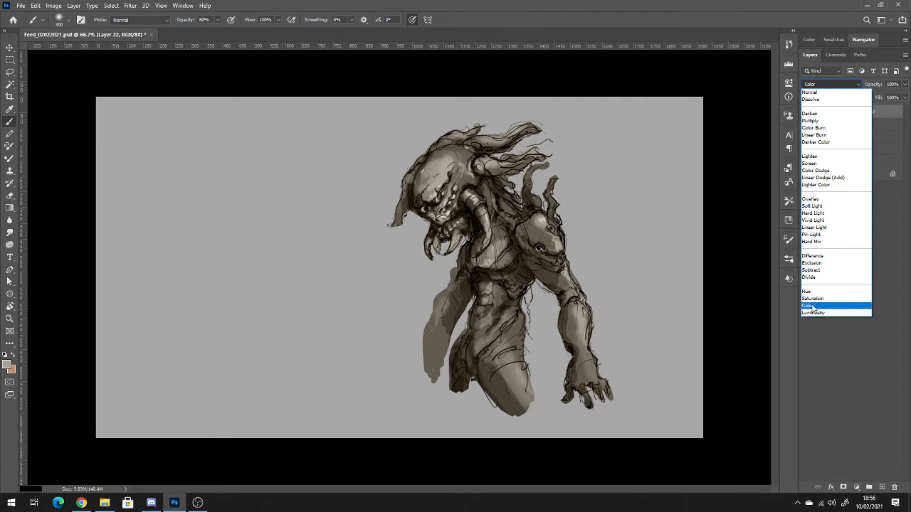
{"action": "left_click", "coordinate": [814, 306]}
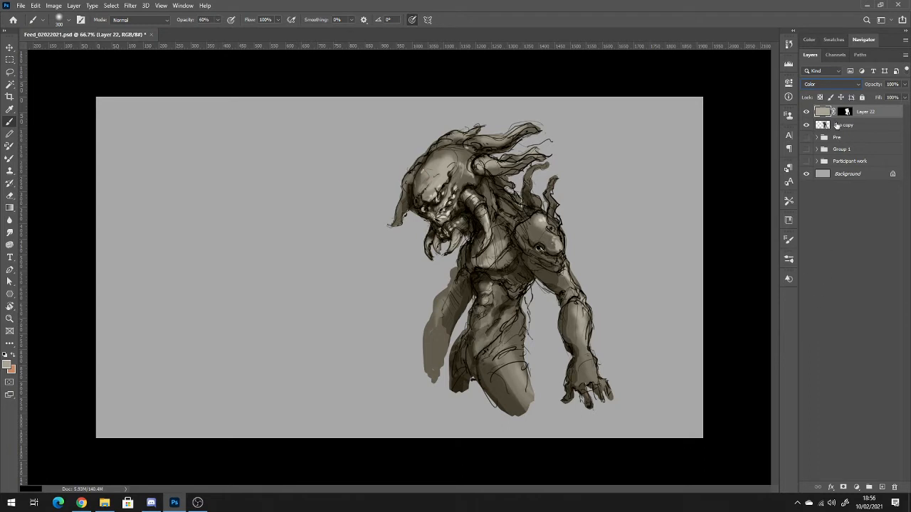
{"action": "left_click", "coordinate": [825, 252]}
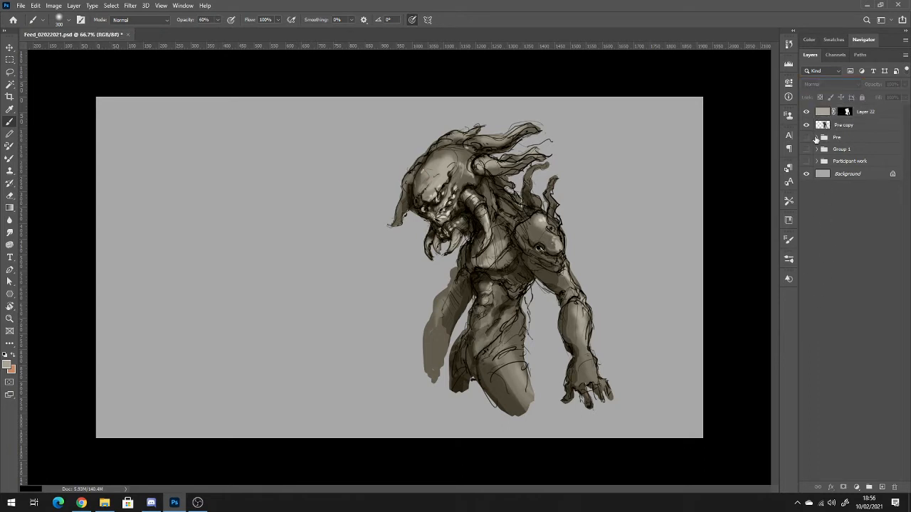
Set the foreground colour to the saturated yellow ffc000 and make Layer 22's pixels active.
{"action": "left_click", "coordinate": [9, 366]}
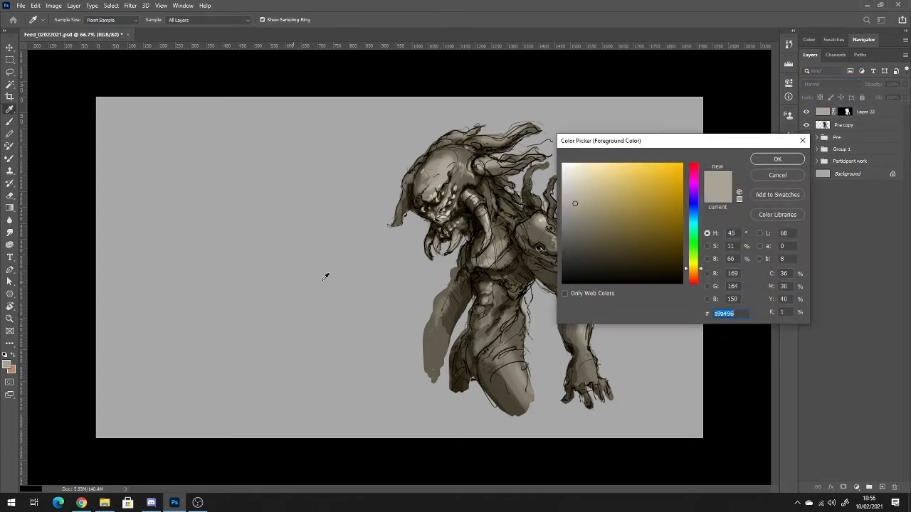
{"action": "left_click", "coordinate": [666, 171]}
{"action": "left_click", "coordinate": [786, 159]}
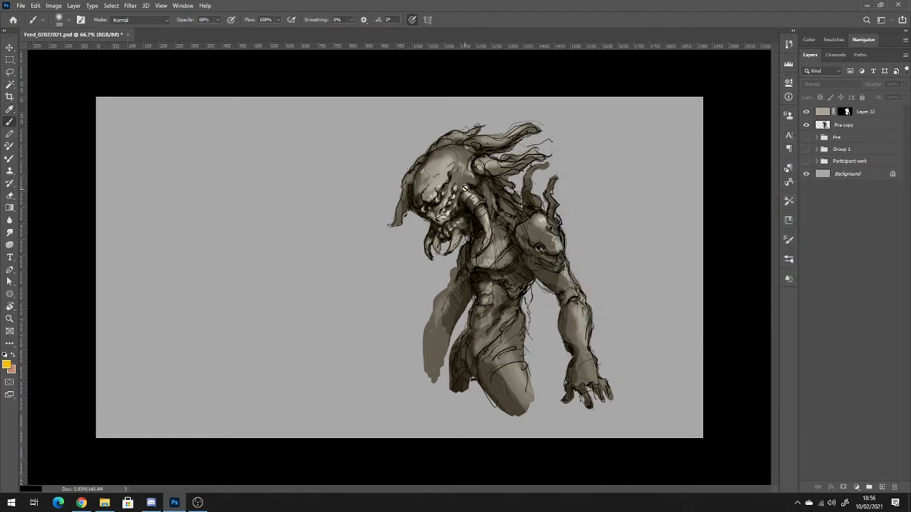
{"action": "left_click", "coordinate": [821, 113]}
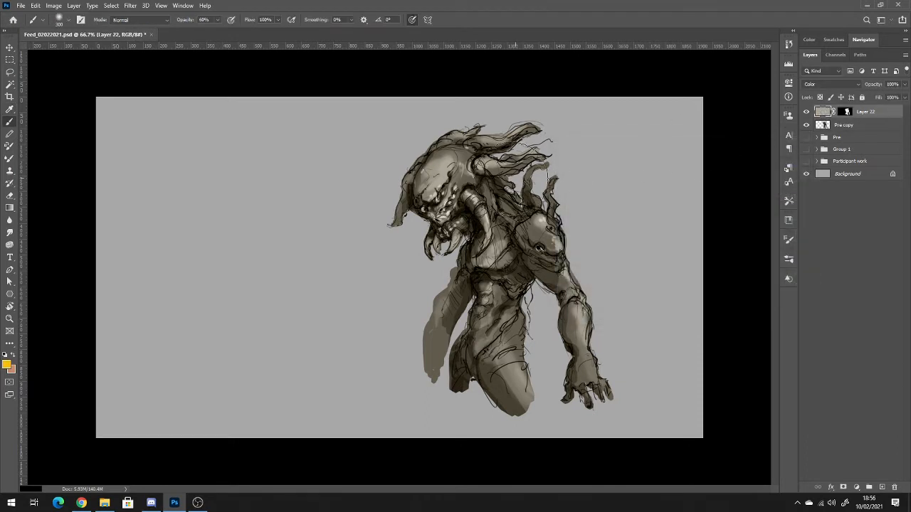
Try tinting creature 3's head, chest, shoulder and arm yellow on Layer 22, undoing each attempt.
{"action": "left_click_drag", "start_coordinate": [441, 172], "coordinate": [448, 182]}
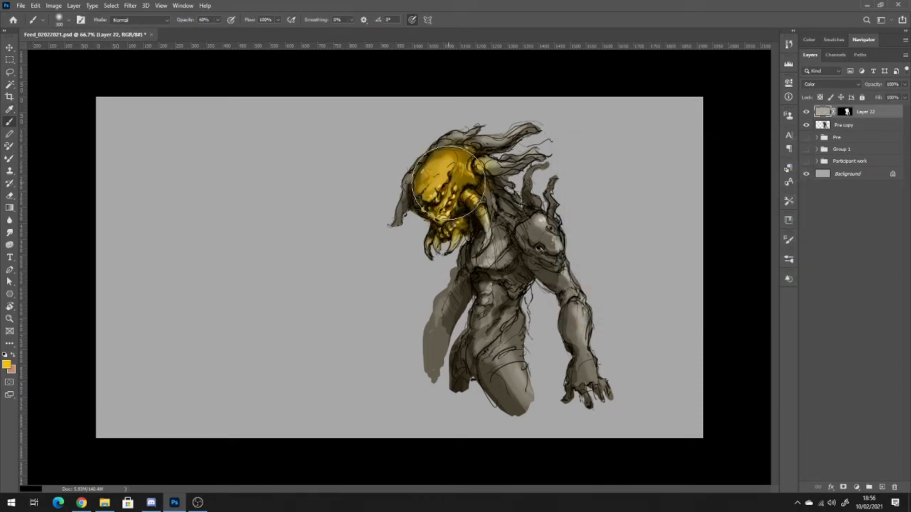
{"action": "key", "text": "ctrl+z"}
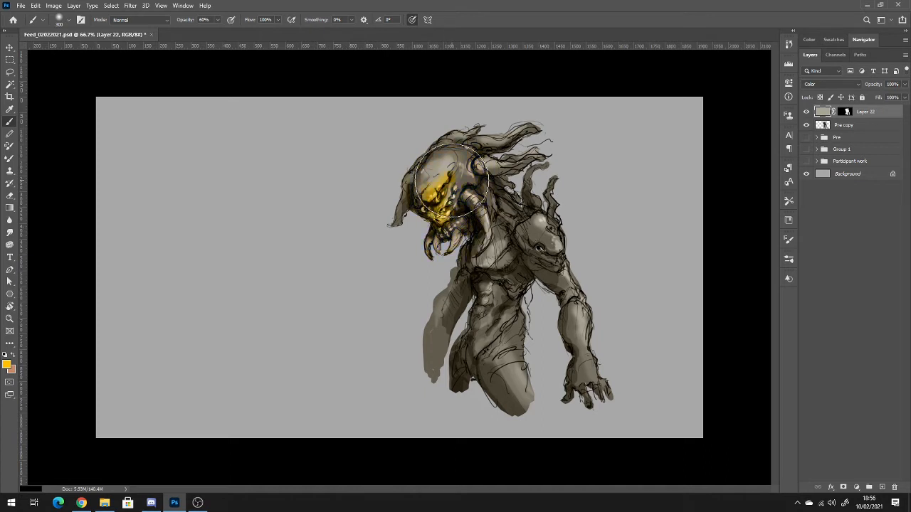
{"action": "key", "text": "ctrl+z"}
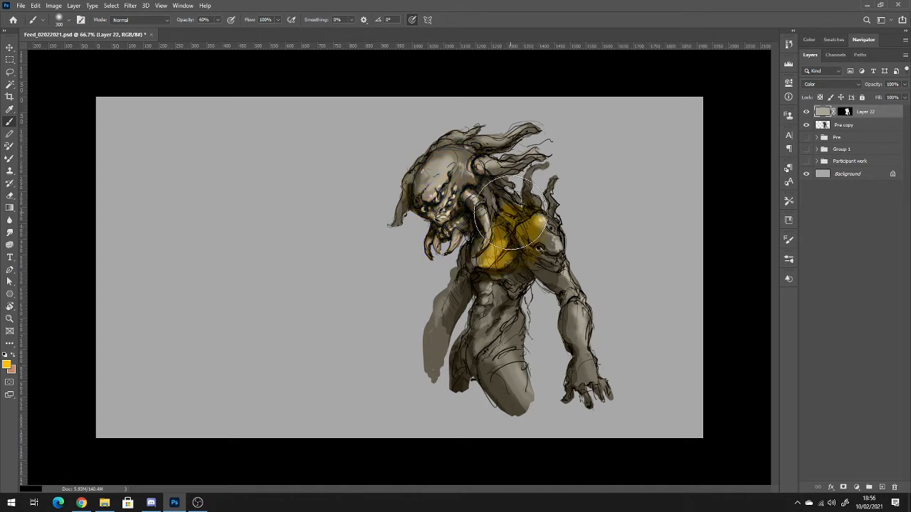
{"action": "key", "text": "ctrl+z"}
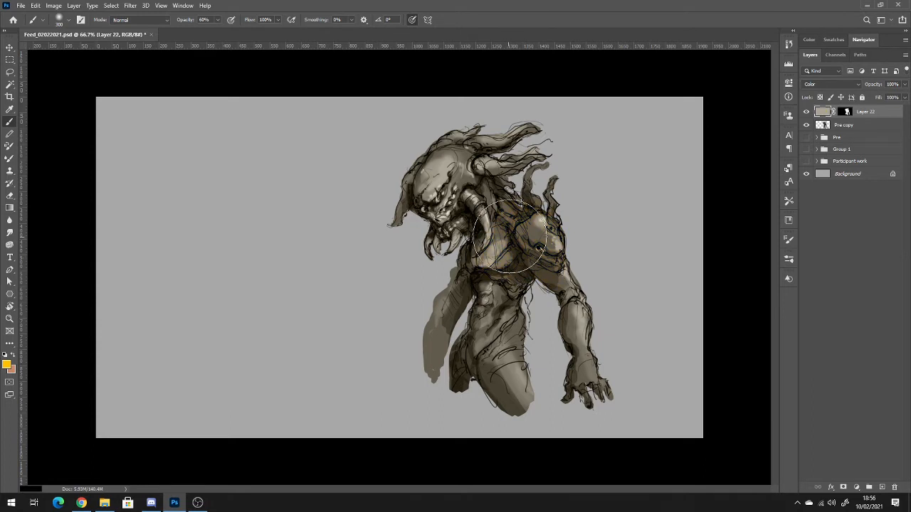
{"action": "left_click_drag", "start_coordinate": [510, 236], "coordinate": [523, 229]}
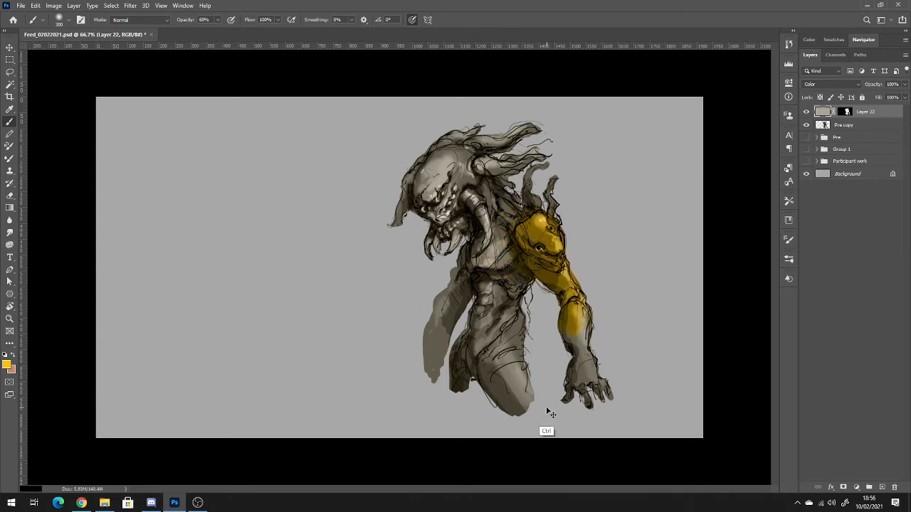
{"action": "key", "text": "ctrl+z"}
Duplicate the Pre copy layer and place the duplicate above Layer 22.
{"action": "left_click", "coordinate": [859, 126]}
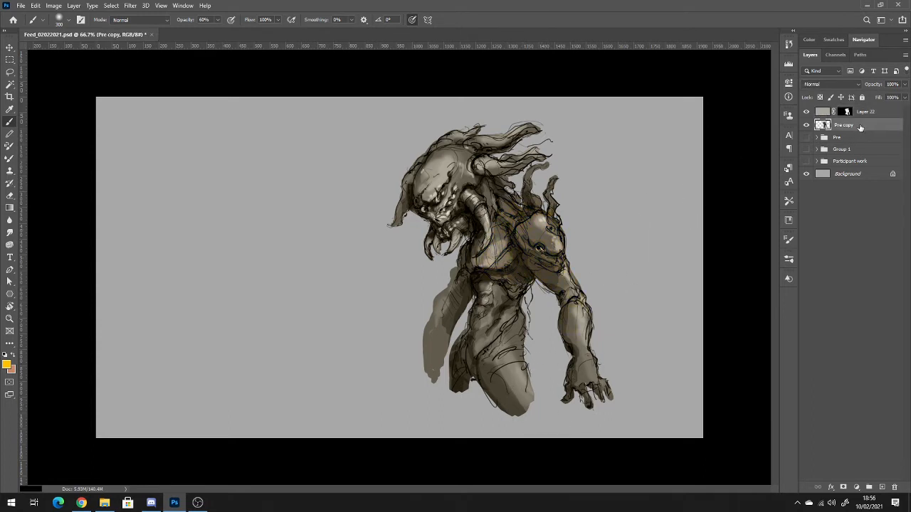
{"action": "key", "text": "ctrl+j"}
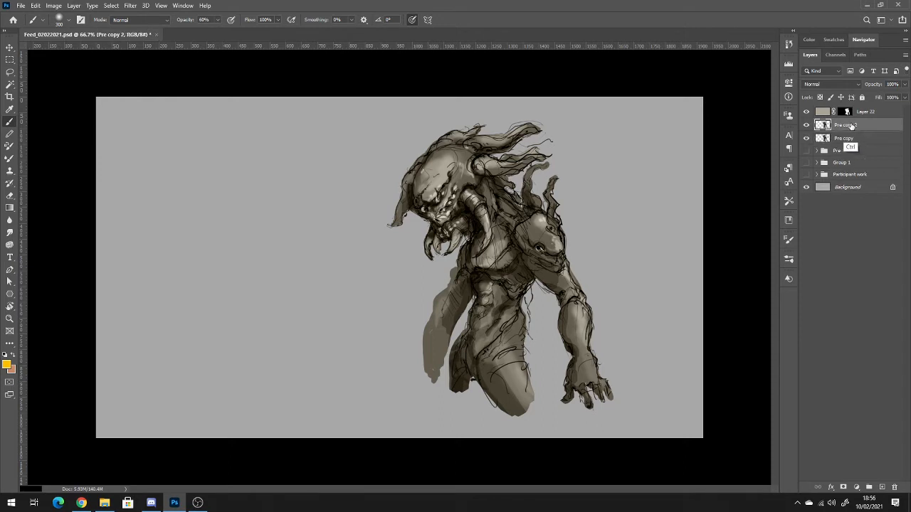
{"action": "mouse_move", "coordinate": [852, 126]}
{"action": "left_mouse_down"}
{"action": "mouse_move", "coordinate": [840, 110]}
{"action": "mouse_move", "coordinate": [827, 112]}
{"action": "left_mouse_up"}
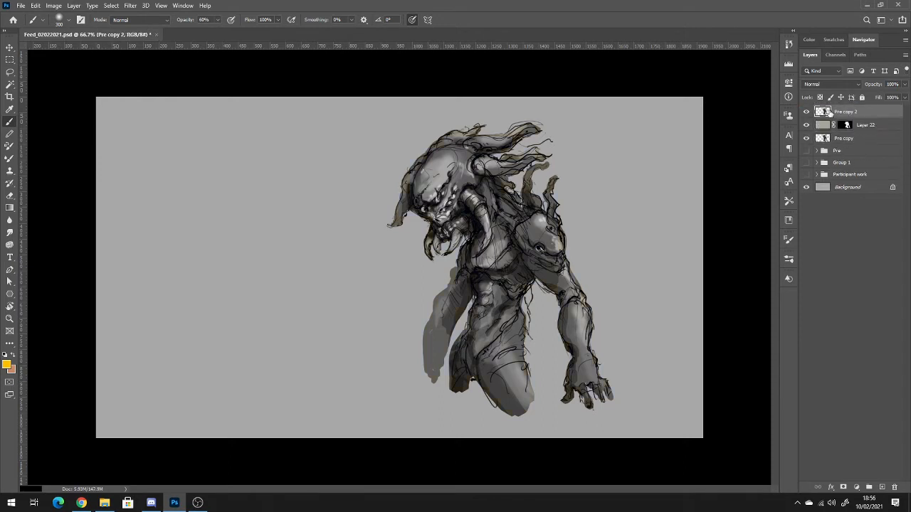
Set the Pre copy 2 layer's blend mode to Multiply and its opacity to 11%.
{"action": "left_click", "coordinate": [850, 84]}
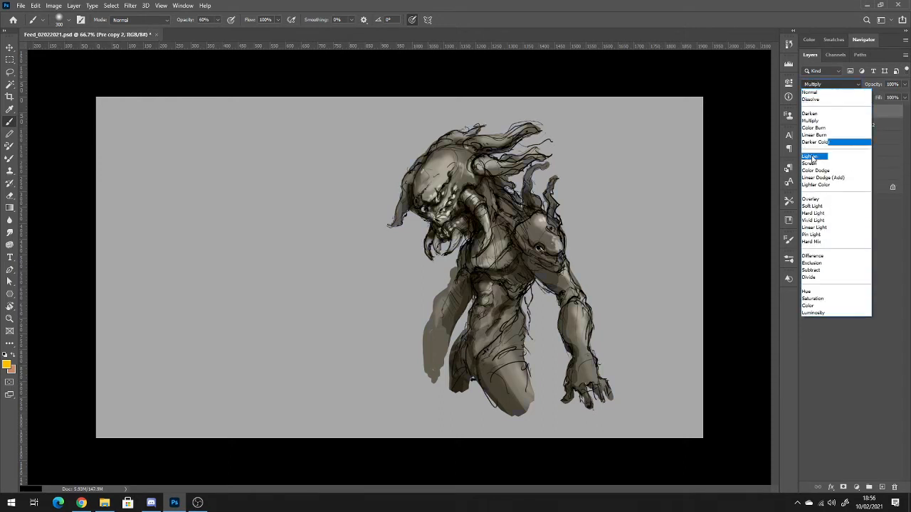
{"action": "left_click", "coordinate": [825, 123]}
{"action": "left_click", "coordinate": [905, 84]}
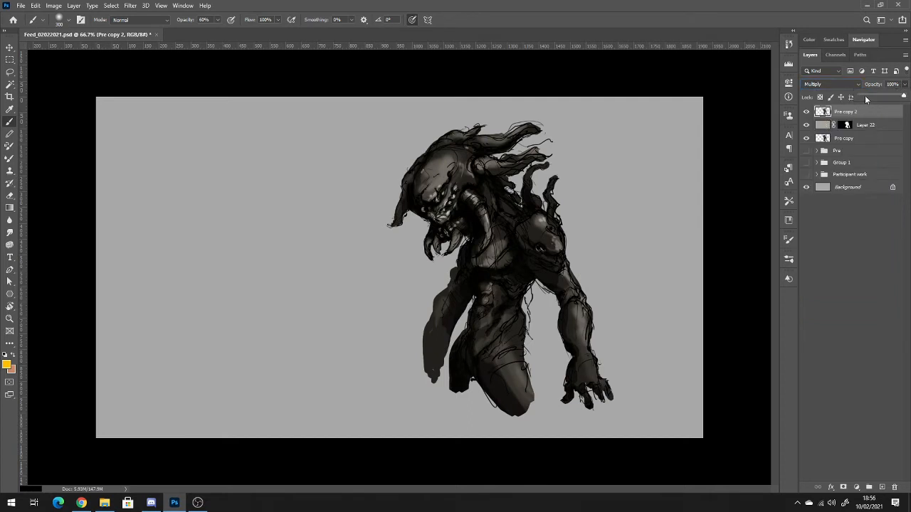
{"action": "left_click_drag", "start_coordinate": [865, 95], "coordinate": [865, 97]}
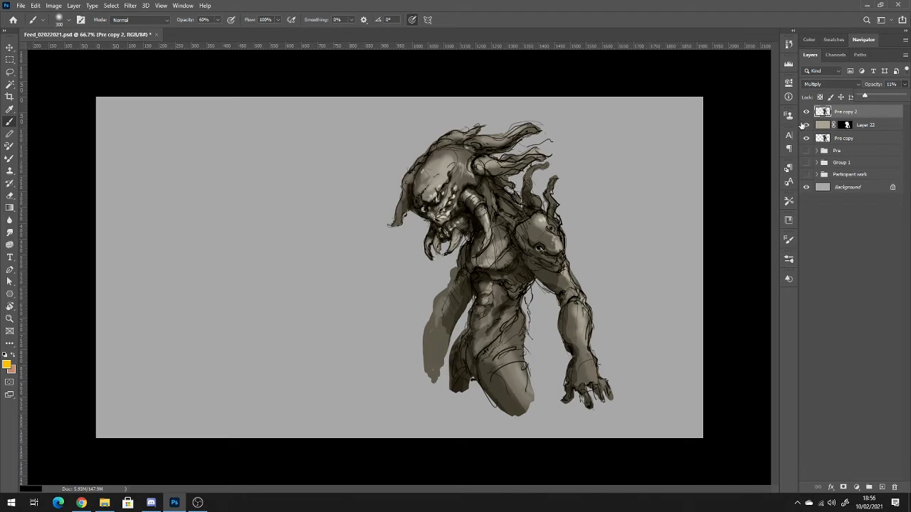
Hide and show the Pre copy layer to check what it contributes to creature 3's shading.
{"action": "left_click", "coordinate": [806, 139]}
{"action": "left_click", "coordinate": [806, 138]}
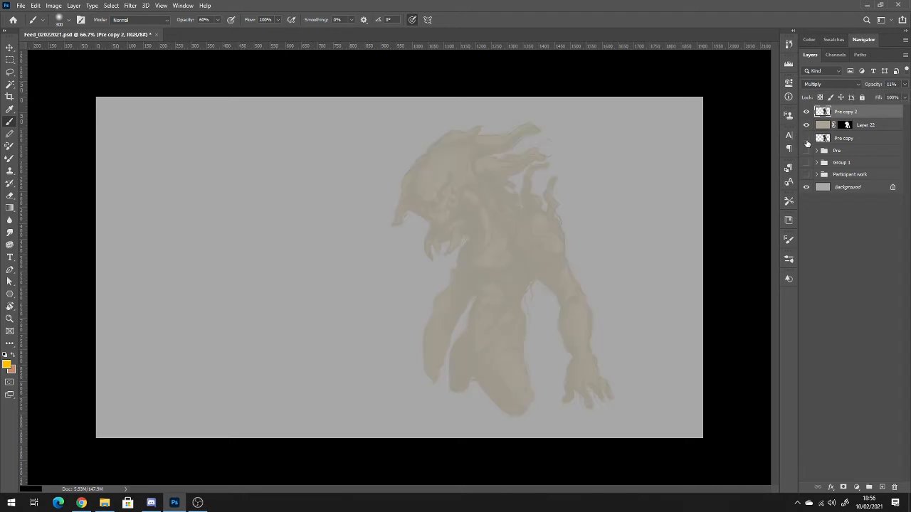
{"action": "left_click", "coordinate": [806, 139]}
Switch Layer 22's blend mode to Normal, check the result with the Pre copy layer hidden and shown, and select Pre copy.
{"action": "left_click", "coordinate": [865, 125]}
{"action": "left_click", "coordinate": [855, 86]}
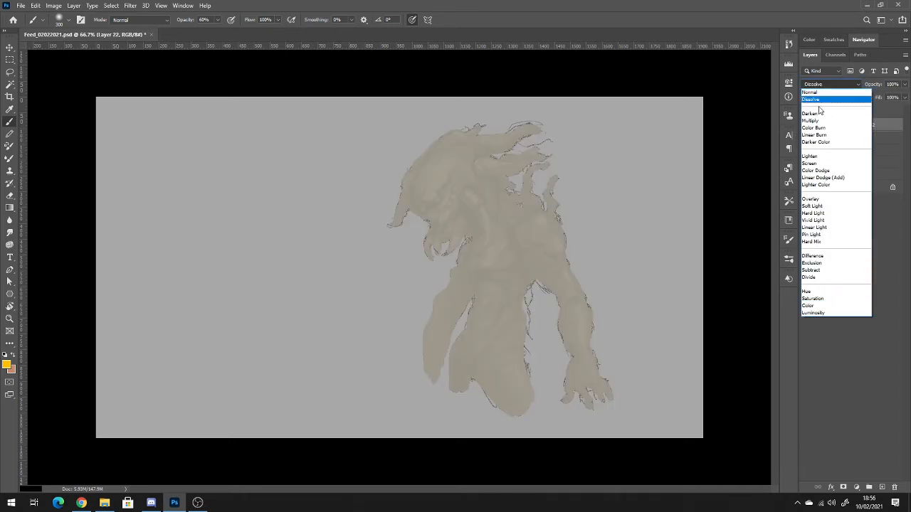
{"action": "left_click", "coordinate": [810, 91]}
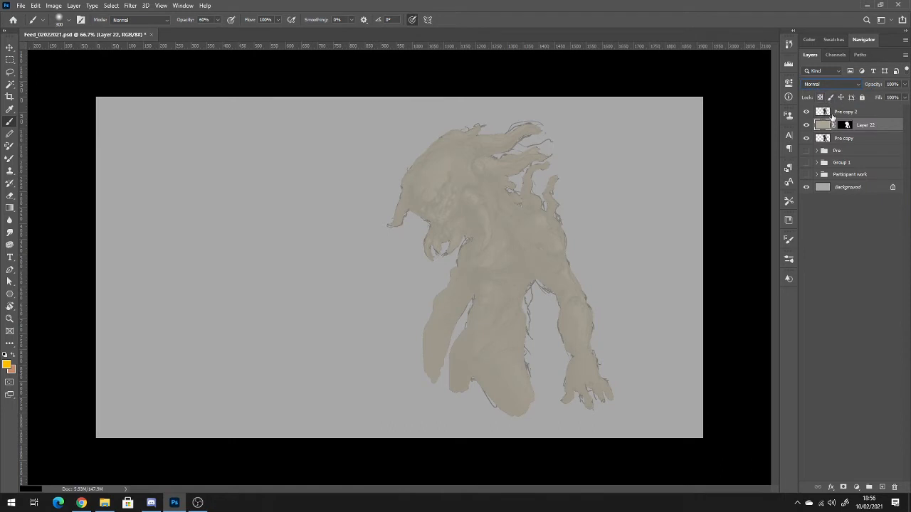
{"action": "left_click", "coordinate": [806, 139]}
{"action": "left_click", "coordinate": [806, 139]}
{"action": "left_click", "coordinate": [831, 137]}
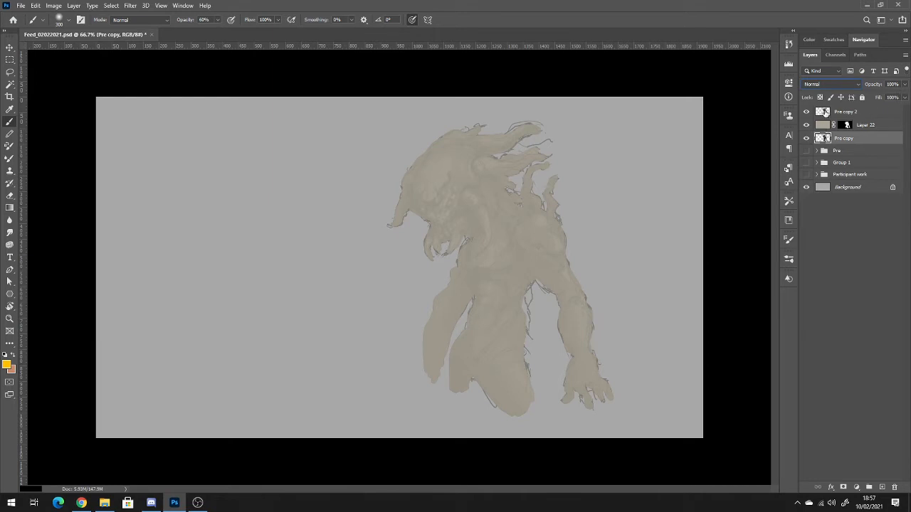
Hide and show Pre copy 2 and Layer 22 in turn to compare what each layer adds.
{"action": "left_click", "coordinate": [822, 114]}
{"action": "left_click", "coordinate": [806, 112]}
{"action": "left_click", "coordinate": [806, 112]}
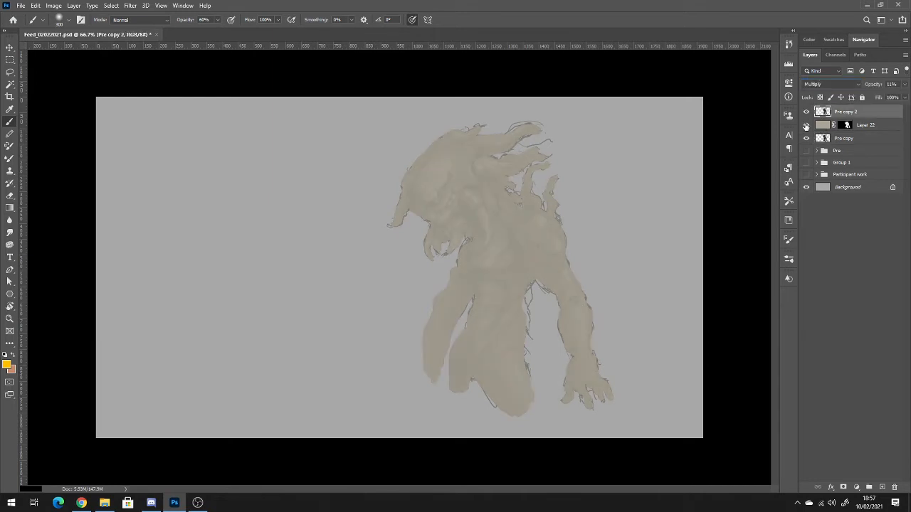
{"action": "left_click", "coordinate": [806, 126]}
{"action": "left_click", "coordinate": [806, 125]}
Set Layer 22's blend mode back to Color.
{"action": "left_click", "coordinate": [823, 125]}
{"action": "left_click", "coordinate": [831, 85]}
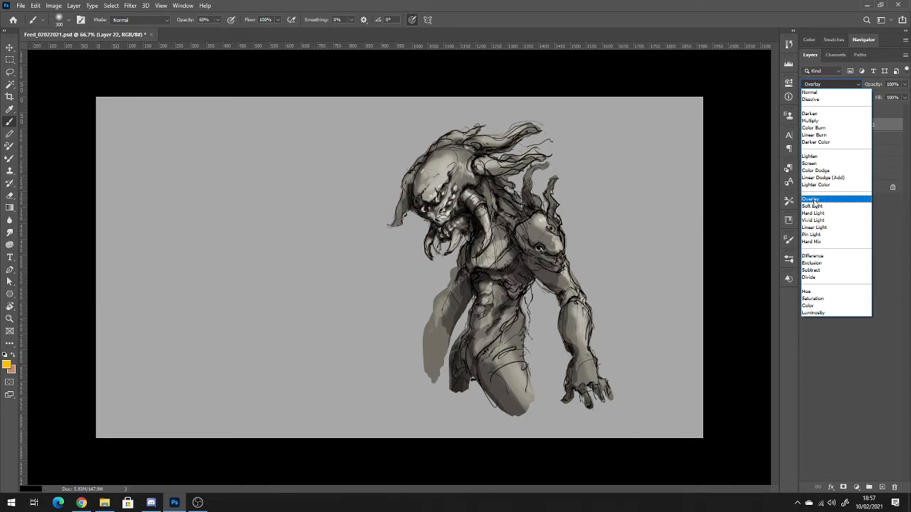
{"action": "left_click", "coordinate": [809, 306]}
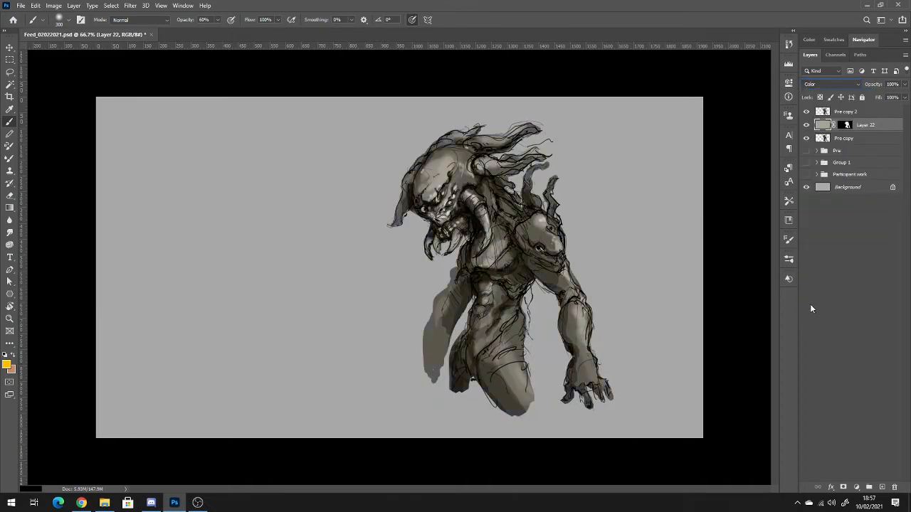
Select Pre copy 2 and toggle its visibility repeatedly to compare creature 3 with and without the Multiply shading.
{"action": "left_click", "coordinate": [825, 113]}
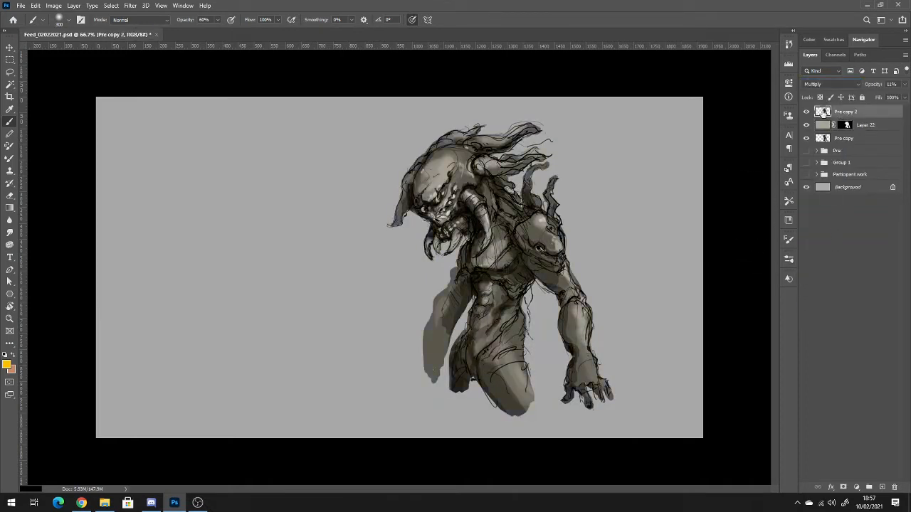
{"action": "left_click", "coordinate": [807, 114]}
{"action": "left_click", "coordinate": [808, 114]}
{"action": "left_click", "coordinate": [808, 114]}
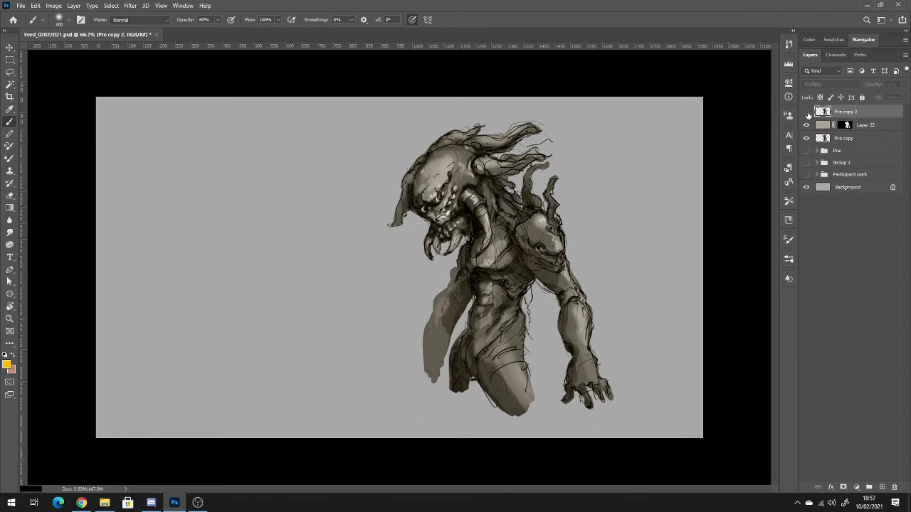
{"action": "left_click", "coordinate": [807, 114]}
{"action": "left_click", "coordinate": [807, 114]}
{"action": "left_click", "coordinate": [807, 114]}
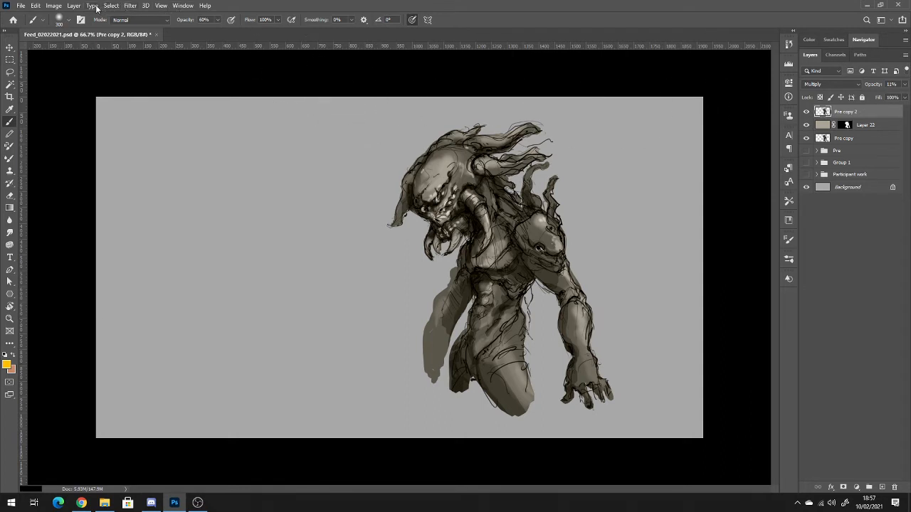
Apply a Gaussian Blur with a 2.3-pixel radius to Pre copy 2 and raise the layer's opacity to 61%.
{"action": "left_click", "coordinate": [129, 6]}
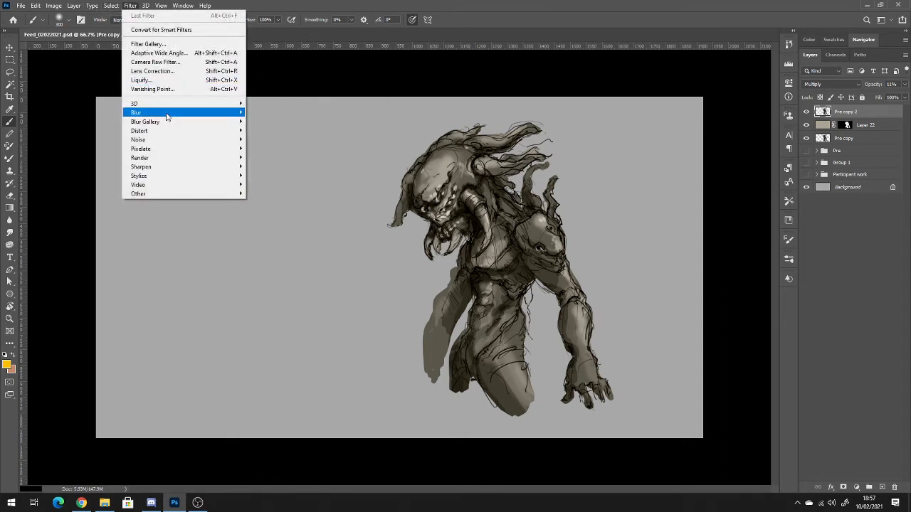
{"action": "mouse_move", "coordinate": [167, 116]}
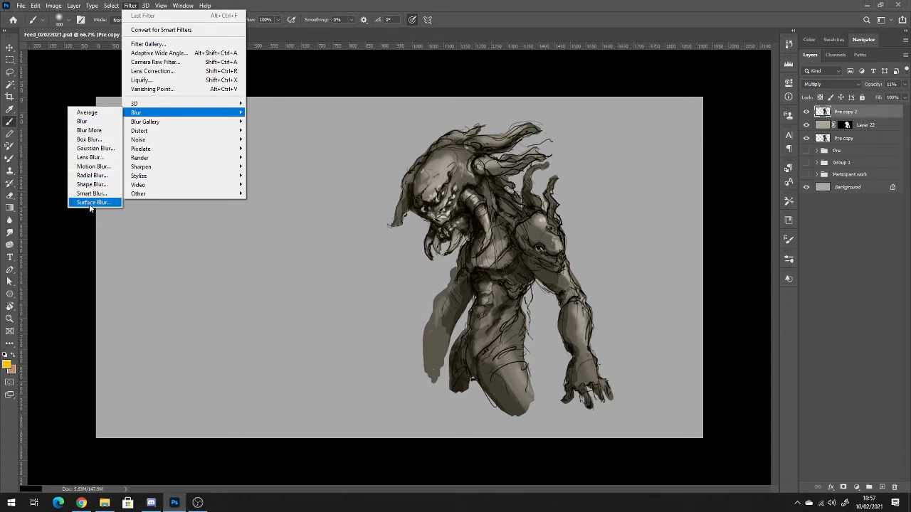
{"action": "left_click", "coordinate": [105, 148]}
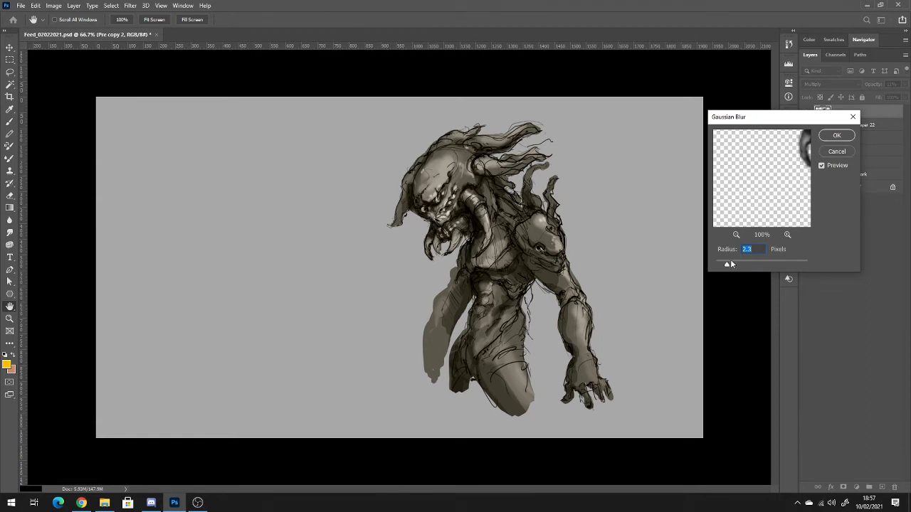
{"action": "left_click", "coordinate": [836, 136]}
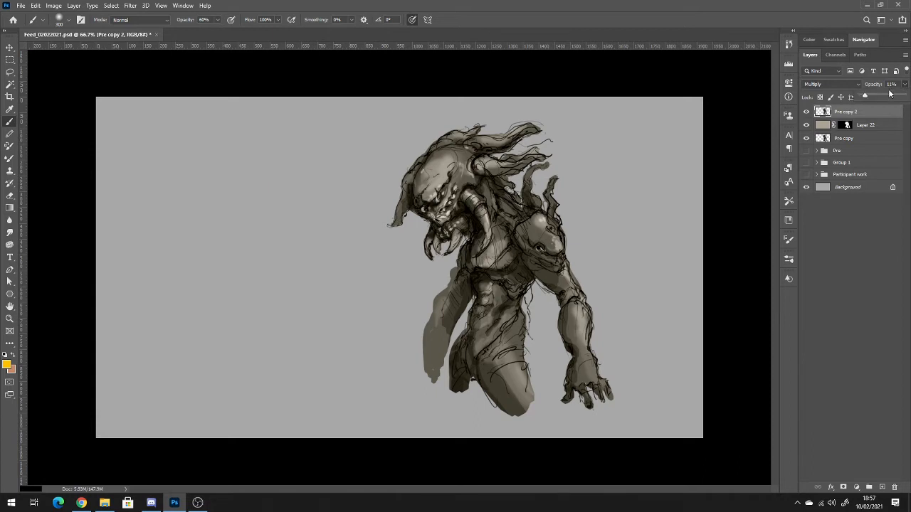
{"action": "left_click_drag", "start_coordinate": [872, 97], "coordinate": [886, 98]}
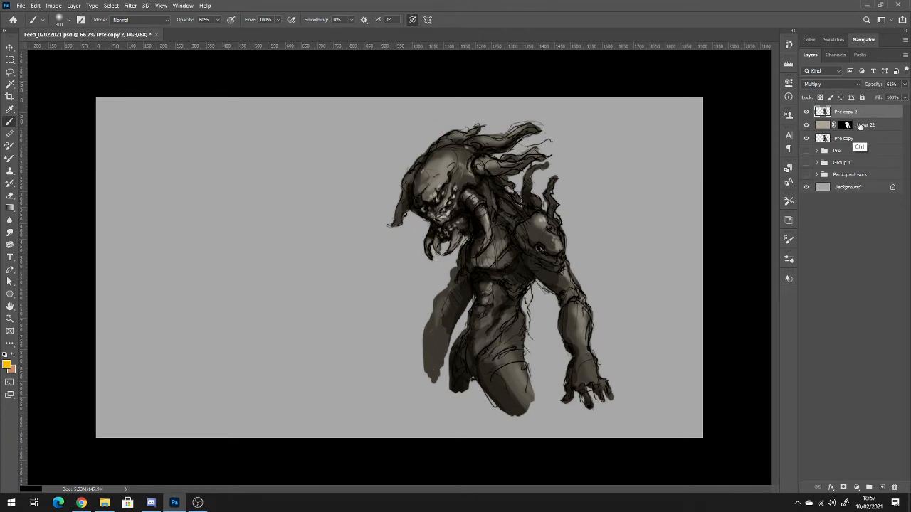
Lighten Pre copy 2 with a Levels adjustment, setting the midtone input to 2.97.
{"action": "key", "text": "ctrl+l"}
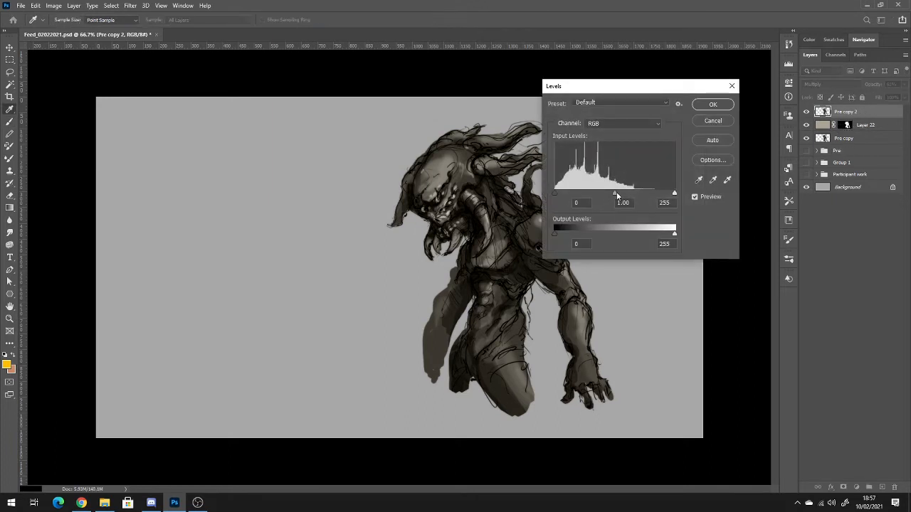
{"action": "left_click_drag", "start_coordinate": [616, 193], "coordinate": [569, 191]}
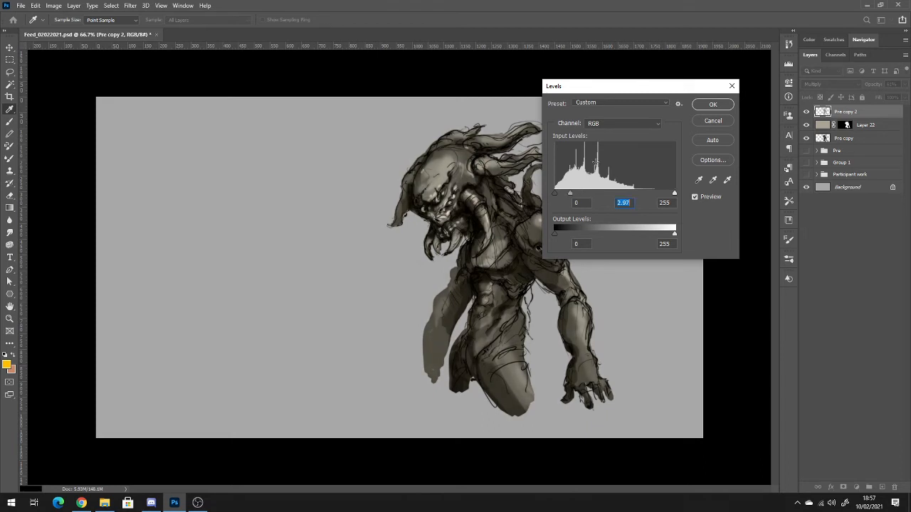
{"action": "left_click", "coordinate": [713, 104]}
Try tinting creature 3's face yellow on Layer 22, and undo the strokes.
{"action": "left_click", "coordinate": [825, 126]}
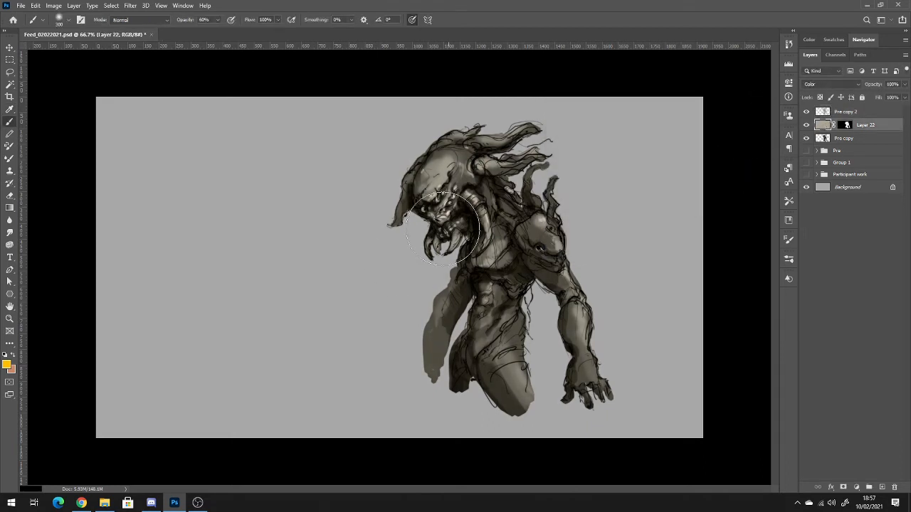
{"action": "mouse_move", "coordinate": [425, 200]}
{"action": "left_mouse_down"}
{"action": "mouse_move", "coordinate": [428, 193]}
{"action": "mouse_move", "coordinate": [435, 207]}
{"action": "left_mouse_up"}
{"action": "key", "text": "ctrl+z"}
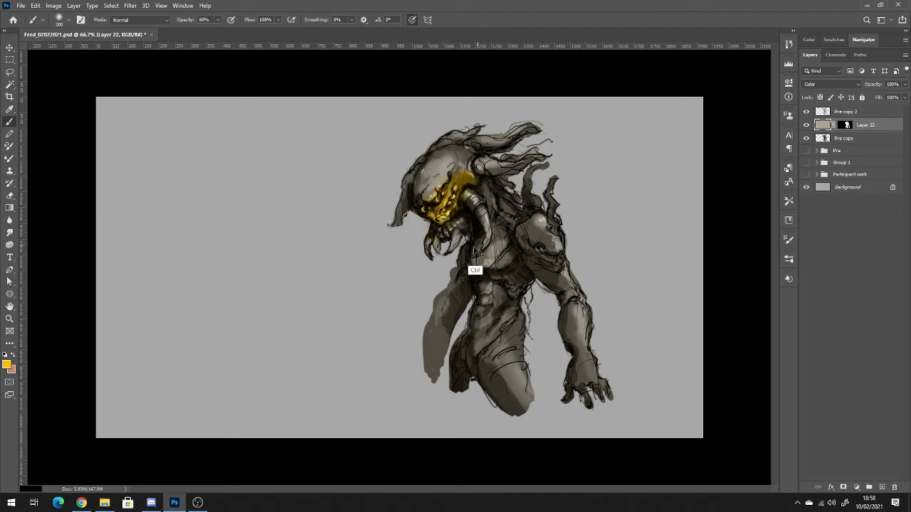
{"action": "key", "text": "ctrl+z"}
Pick an olive green (#616d33) and tint creature 3's head, shoulder, torso and thigh with it on Layer 22.
{"action": "left_click", "coordinate": [7, 365]}
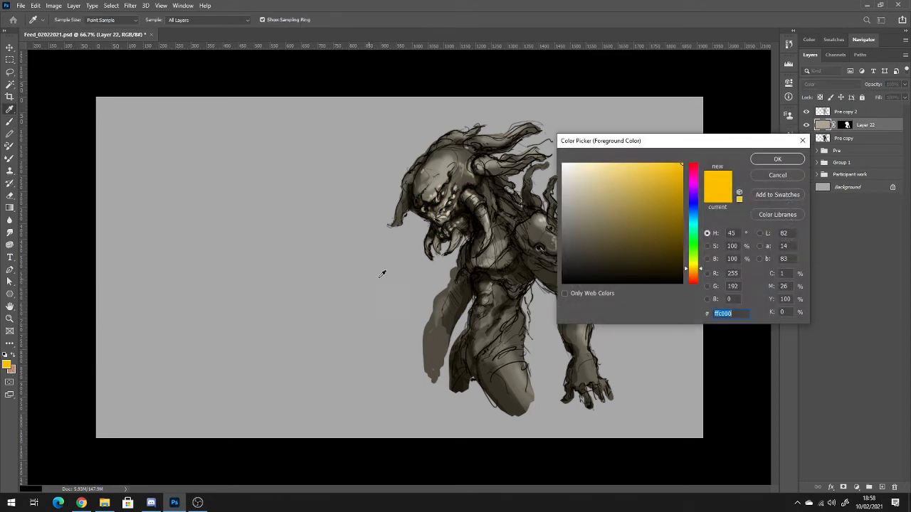
{"action": "left_click_drag", "start_coordinate": [690, 259], "coordinate": [695, 256]}
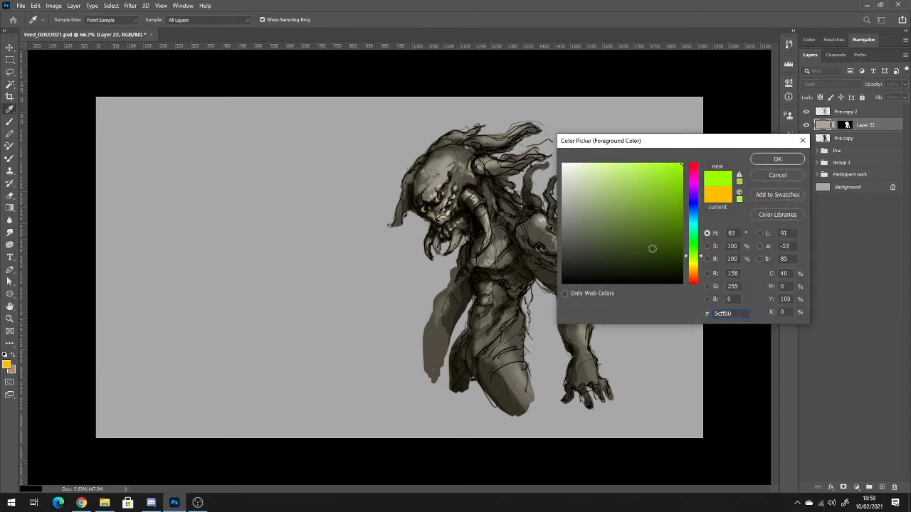
{"action": "left_click_drag", "start_coordinate": [604, 244], "coordinate": [596, 226]}
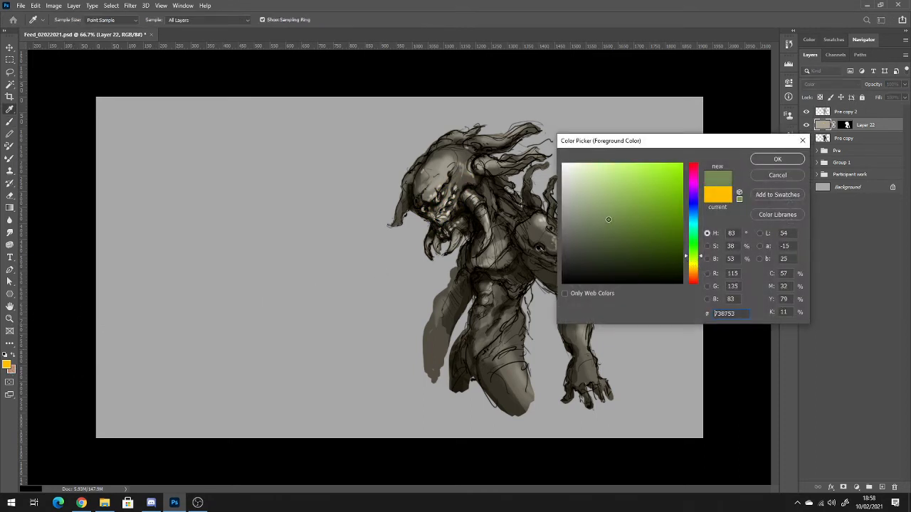
{"action": "left_click", "coordinate": [627, 234]}
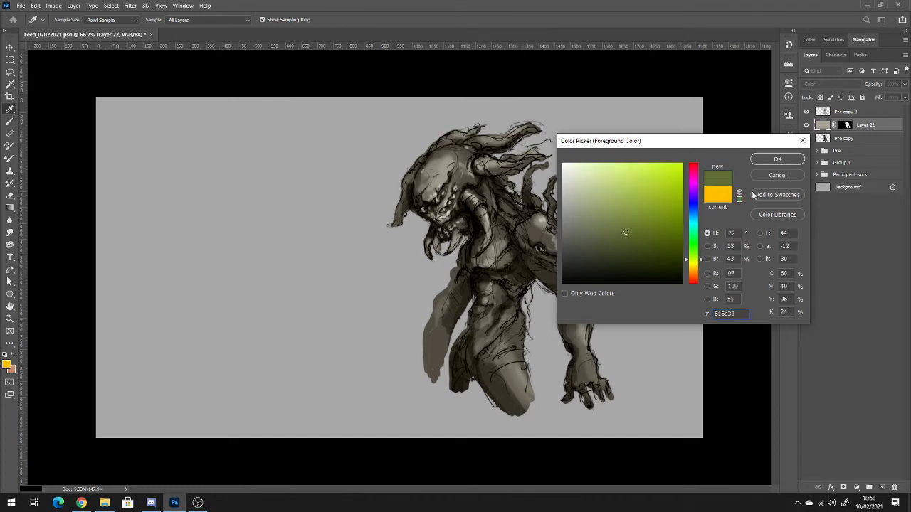
{"action": "left_click", "coordinate": [776, 160]}
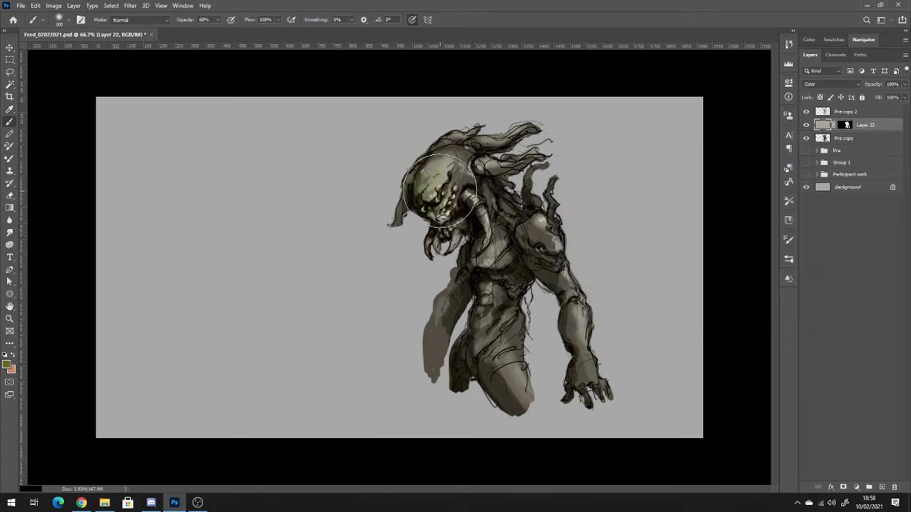
{"action": "mouse_move", "coordinate": [439, 190]}
{"action": "left_mouse_down"}
{"action": "mouse_move", "coordinate": [456, 172]}
{"action": "mouse_move", "coordinate": [427, 203]}
{"action": "mouse_move", "coordinate": [430, 181]}
{"action": "left_mouse_up"}
{"action": "mouse_move", "coordinate": [490, 216]}
{"action": "left_mouse_down"}
{"action": "mouse_move", "coordinate": [511, 242]}
{"action": "mouse_move", "coordinate": [542, 242]}
{"action": "mouse_move", "coordinate": [572, 321]}
{"action": "mouse_move", "coordinate": [465, 233]}
{"action": "left_mouse_up"}
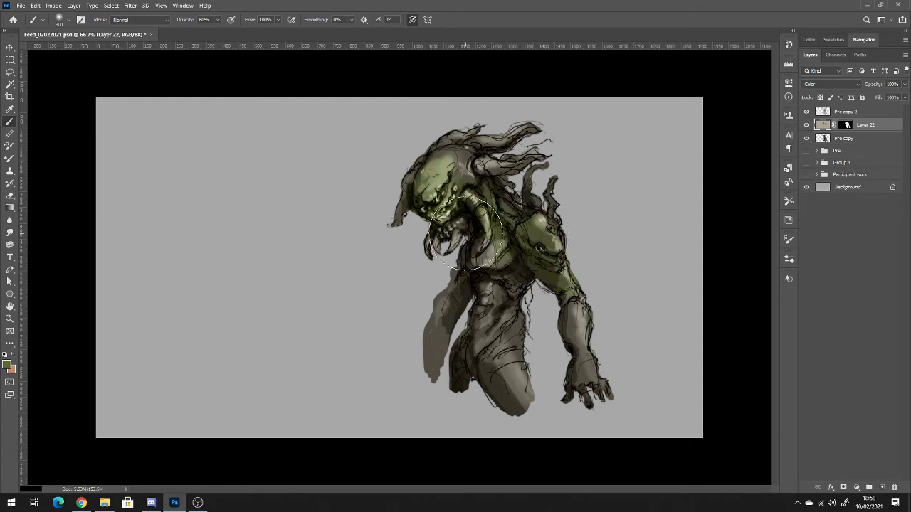
{"action": "left_click_drag", "start_coordinate": [486, 318], "coordinate": [516, 380]}
Switch the foreground color to a golden yellow and paint it over creature 3's face and forehead.
{"action": "left_click", "coordinate": [9, 366]}
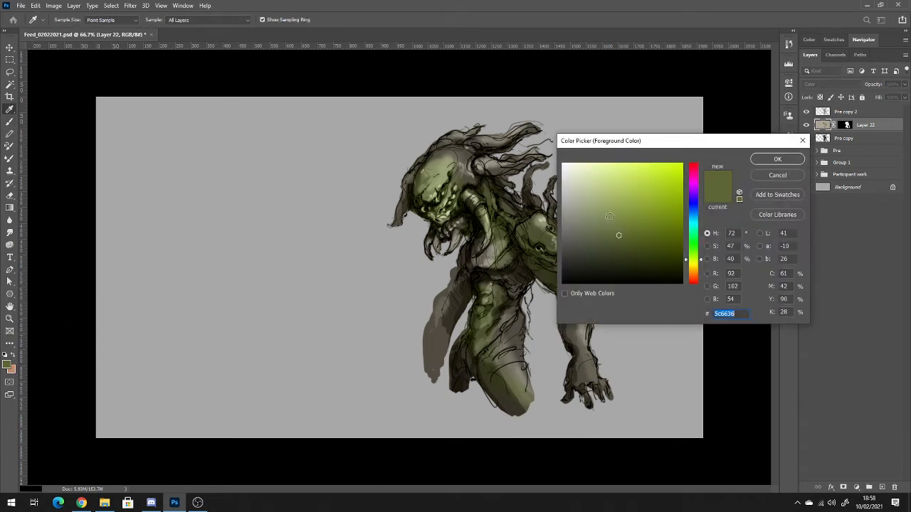
{"action": "left_click", "coordinate": [695, 277]}
{"action": "mouse_move", "coordinate": [643, 188]}
{"action": "left_mouse_down"}
{"action": "mouse_move", "coordinate": [630, 186]}
{"action": "mouse_move", "coordinate": [644, 207]}
{"action": "mouse_move", "coordinate": [625, 213]}
{"action": "left_mouse_up"}
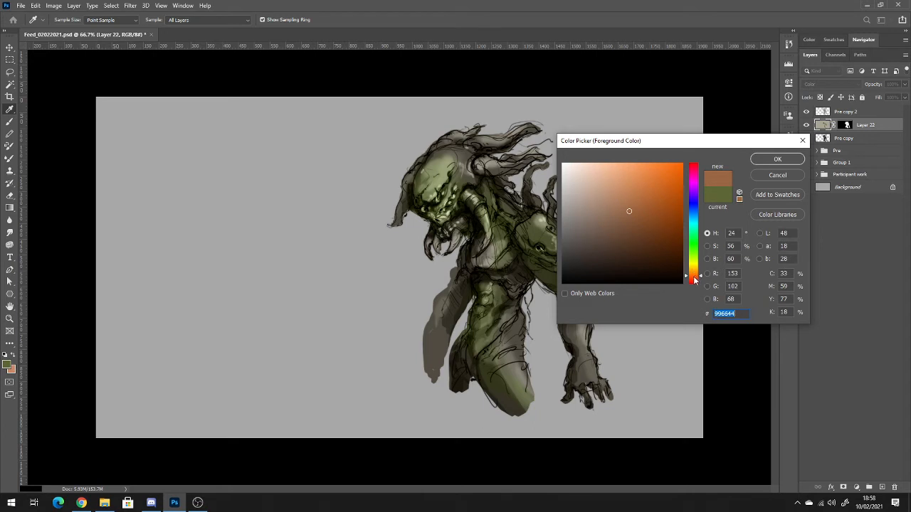
{"action": "left_click_drag", "start_coordinate": [695, 279], "coordinate": [693, 282]}
{"action": "left_click_drag", "start_coordinate": [652, 193], "coordinate": [664, 196]}
{"action": "left_click_drag", "start_coordinate": [695, 274], "coordinate": [698, 270]}
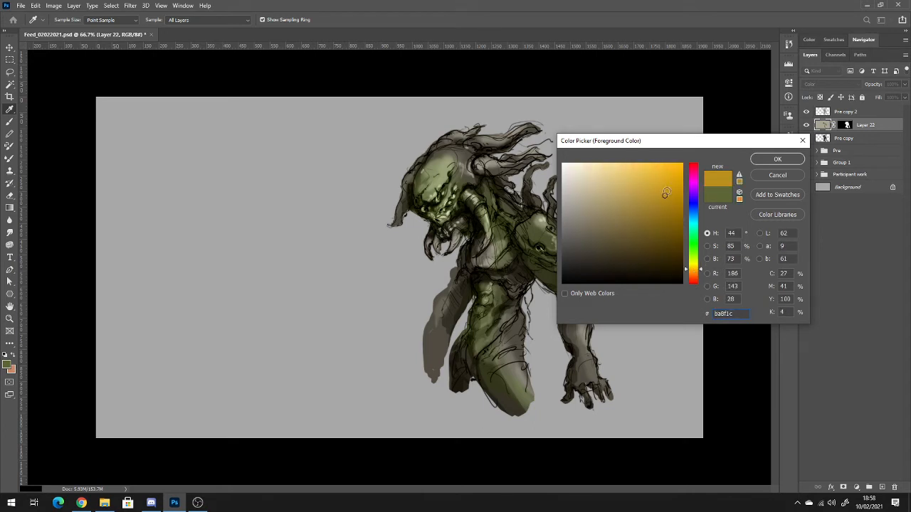
{"action": "left_click_drag", "start_coordinate": [665, 194], "coordinate": [661, 180]}
{"action": "left_click", "coordinate": [770, 164]}
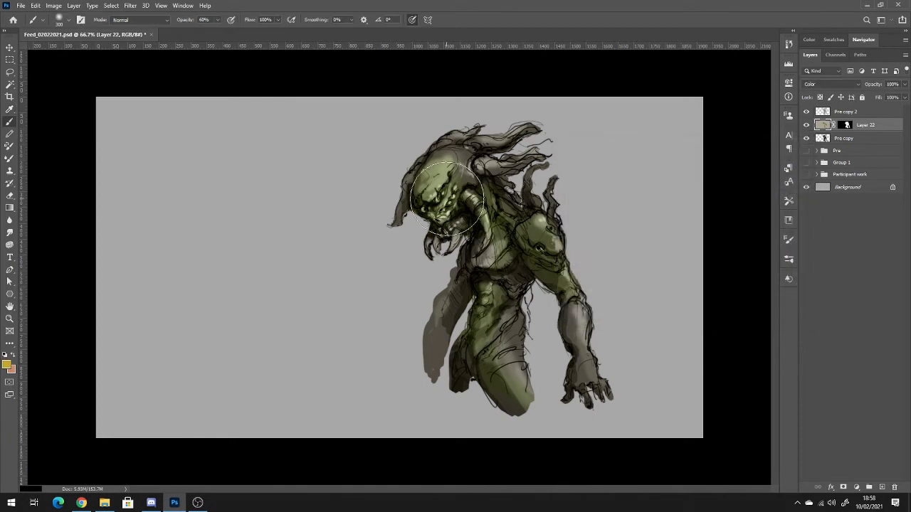
{"action": "left_click_drag", "start_coordinate": [461, 181], "coordinate": [438, 199]}
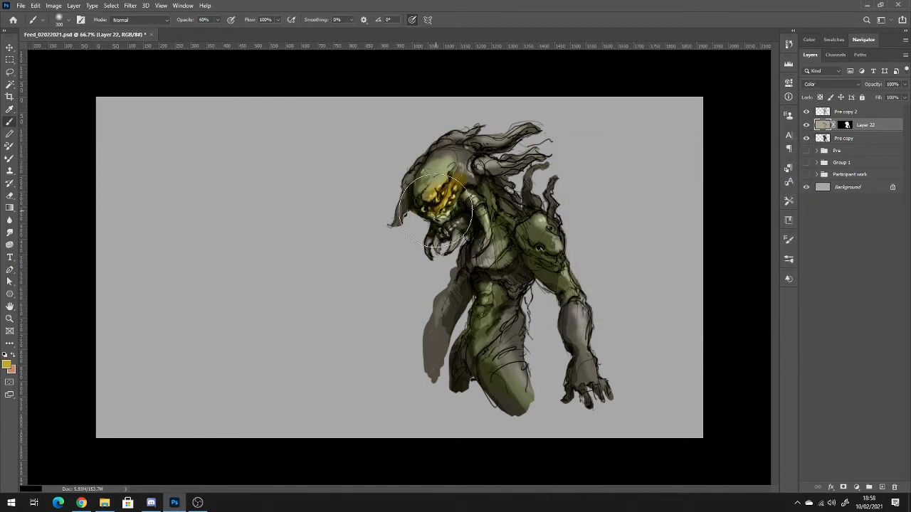
{"action": "mouse_move", "coordinate": [430, 192]}
{"action": "left_mouse_down"}
{"action": "mouse_move", "coordinate": [445, 153]}
{"action": "mouse_move", "coordinate": [466, 153]}
{"action": "mouse_move", "coordinate": [420, 202]}
{"action": "left_mouse_up"}
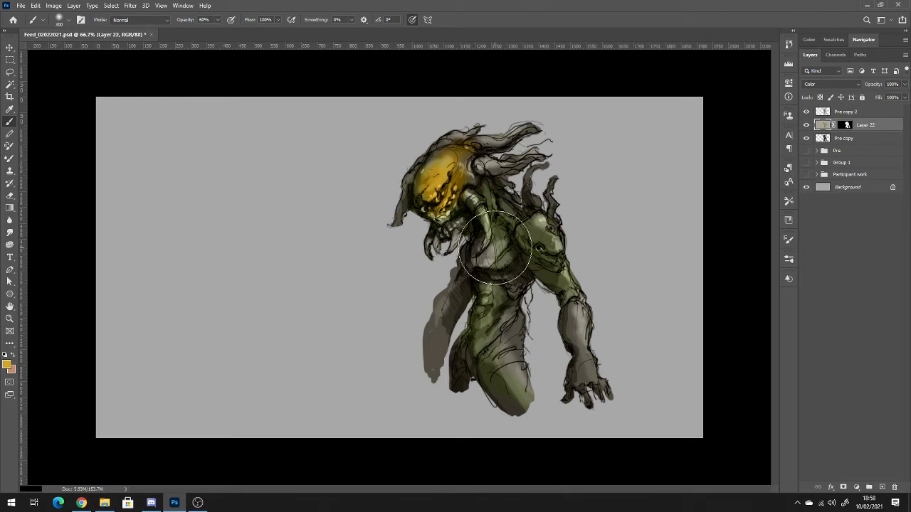
Undo the chest stroke, lower the brush opacity to 50%, and tint the chest, arms and torso golden yellow.
{"action": "mouse_move", "coordinate": [496, 246]}
{"action": "left_mouse_down"}
{"action": "mouse_move", "coordinate": [518, 222]}
{"action": "mouse_move", "coordinate": [496, 251]}
{"action": "mouse_move", "coordinate": [500, 242]}
{"action": "left_mouse_up"}
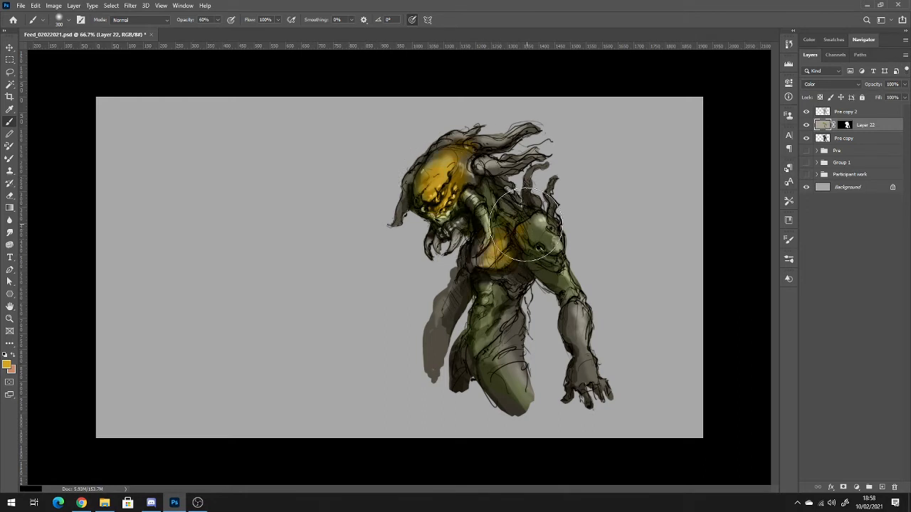
{"action": "key", "text": "ctrl+z"}
{"action": "key", "text": "5"}
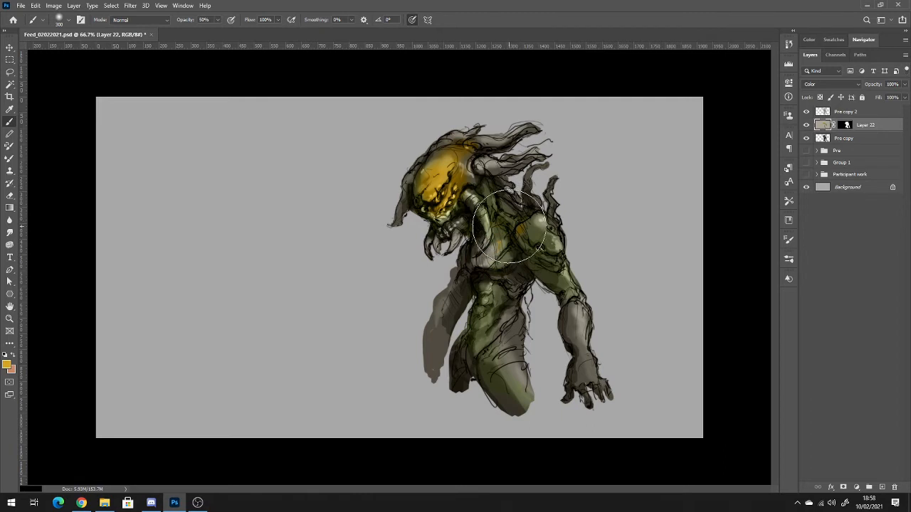
{"action": "mouse_move", "coordinate": [510, 228]}
{"action": "left_mouse_down"}
{"action": "mouse_move", "coordinate": [484, 325]}
{"action": "mouse_move", "coordinate": [488, 313]}
{"action": "mouse_move", "coordinate": [484, 345]}
{"action": "mouse_move", "coordinate": [488, 335]}
{"action": "mouse_move", "coordinate": [505, 352]}
{"action": "mouse_move", "coordinate": [507, 317]}
{"action": "mouse_move", "coordinate": [503, 391]}
{"action": "mouse_move", "coordinate": [468, 280]}
{"action": "mouse_move", "coordinate": [552, 283]}
{"action": "mouse_move", "coordinate": [574, 323]}
{"action": "mouse_move", "coordinate": [579, 372]}
{"action": "left_mouse_up"}
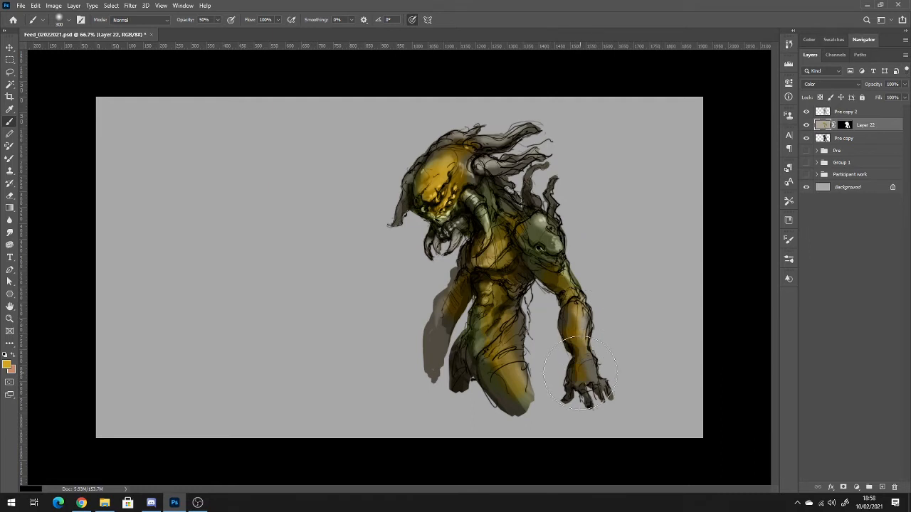
{"action": "mouse_move", "coordinate": [502, 213]}
{"action": "left_mouse_down"}
{"action": "mouse_move", "coordinate": [498, 235]}
{"action": "mouse_move", "coordinate": [512, 213]}
{"action": "mouse_move", "coordinate": [491, 242]}
{"action": "mouse_move", "coordinate": [478, 298]}
{"action": "mouse_move", "coordinate": [442, 349]}
{"action": "left_mouse_up"}
{"action": "mouse_move", "coordinate": [428, 181]}
{"action": "left_mouse_down"}
{"action": "mouse_move", "coordinate": [523, 191]}
{"action": "mouse_move", "coordinate": [508, 247]}
{"action": "mouse_move", "coordinate": [527, 268]}
{"action": "left_mouse_up"}
{"action": "mouse_move", "coordinate": [501, 349]}
{"action": "left_mouse_down"}
{"action": "mouse_move", "coordinate": [474, 366]}
{"action": "mouse_move", "coordinate": [470, 357]}
{"action": "mouse_move", "coordinate": [481, 409]}
{"action": "mouse_move", "coordinate": [500, 387]}
{"action": "mouse_move", "coordinate": [499, 365]}
{"action": "mouse_move", "coordinate": [448, 269]}
{"action": "mouse_move", "coordinate": [529, 360]}
{"action": "mouse_move", "coordinate": [419, 323]}
{"action": "left_mouse_up"}
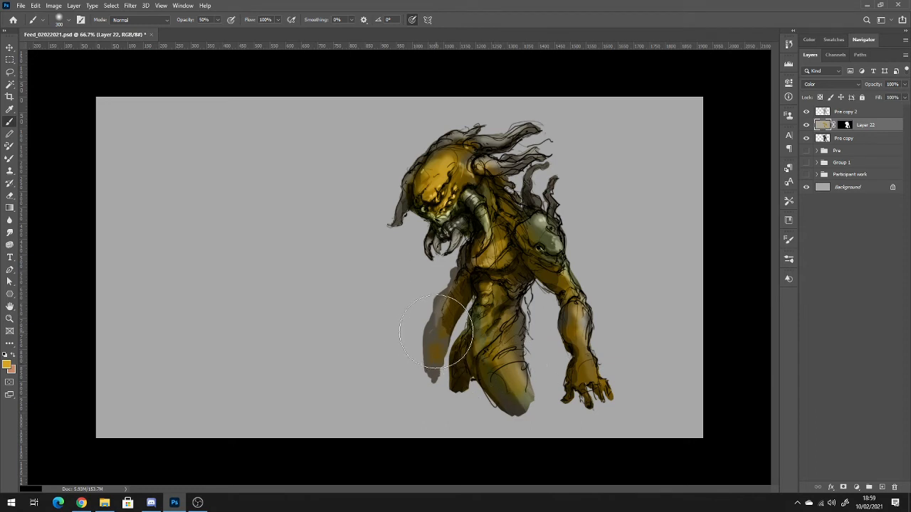
Blend muted olive tones over creature 3's thigh, hip, shoulder and chest to soften the yellow.
{"action": "left_click", "coordinate": [510, 389], "text": "alt"}
{"action": "mouse_move", "coordinate": [510, 388]}
{"action": "left_mouse_down"}
{"action": "mouse_move", "coordinate": [503, 359]}
{"action": "mouse_move", "coordinate": [506, 381]}
{"action": "mouse_move", "coordinate": [491, 354]}
{"action": "mouse_move", "coordinate": [472, 354]}
{"action": "left_mouse_up"}
{"action": "mouse_move", "coordinate": [530, 217]}
{"action": "left_mouse_down"}
{"action": "mouse_move", "coordinate": [521, 239]}
{"action": "mouse_move", "coordinate": [534, 238]}
{"action": "mouse_move", "coordinate": [491, 257]}
{"action": "left_mouse_up"}
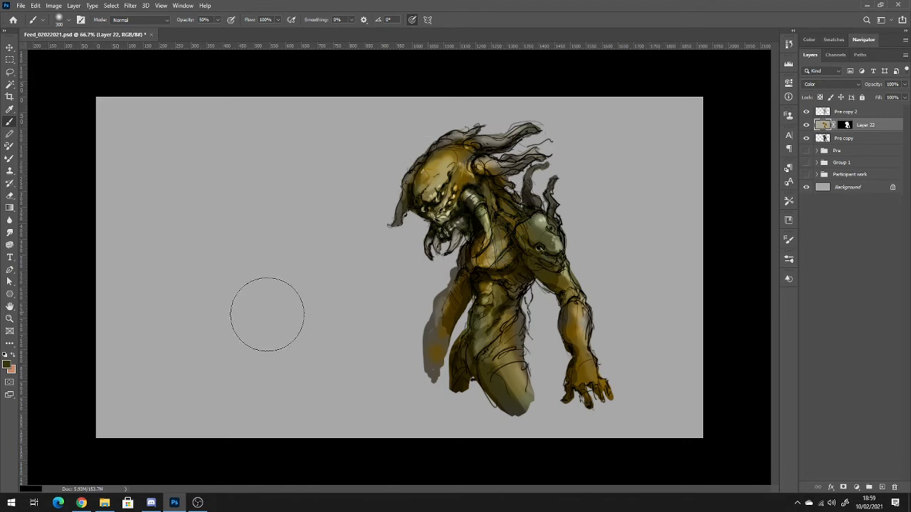
Set the background color to pale yellow (#ffde90), tint the face and mandibles with it, and lighten the painting color to cream.
{"action": "left_click", "coordinate": [11, 368]}
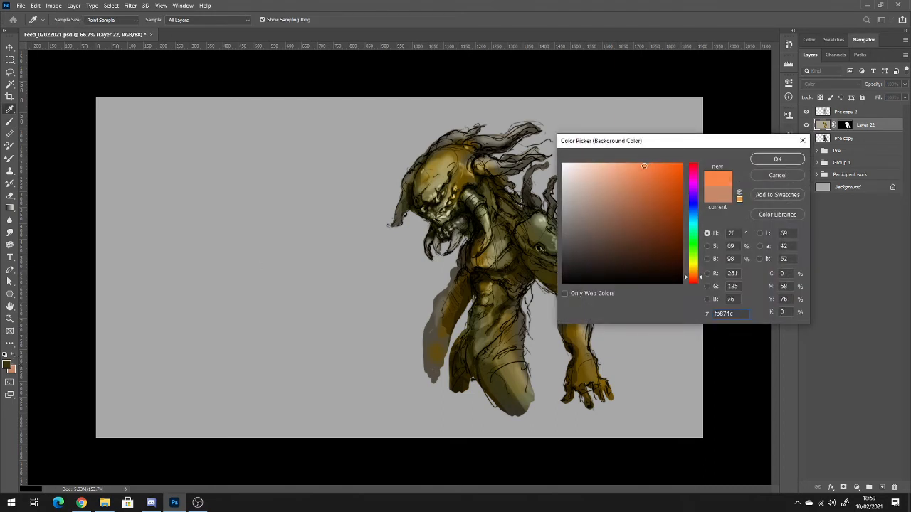
{"action": "mouse_move", "coordinate": [644, 166]}
{"action": "left_mouse_down"}
{"action": "mouse_move", "coordinate": [634, 163]}
{"action": "mouse_move", "coordinate": [671, 162]}
{"action": "left_mouse_up"}
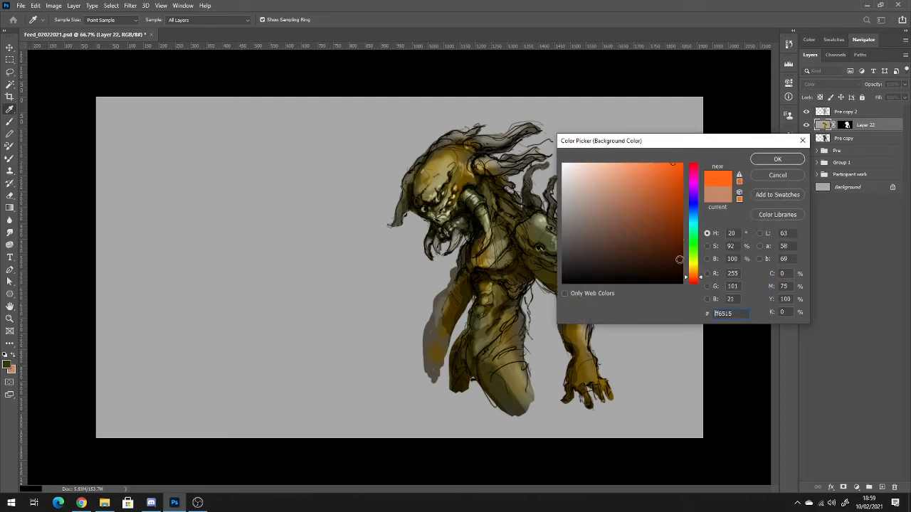
{"action": "left_click_drag", "start_coordinate": [696, 276], "coordinate": [695, 269]}
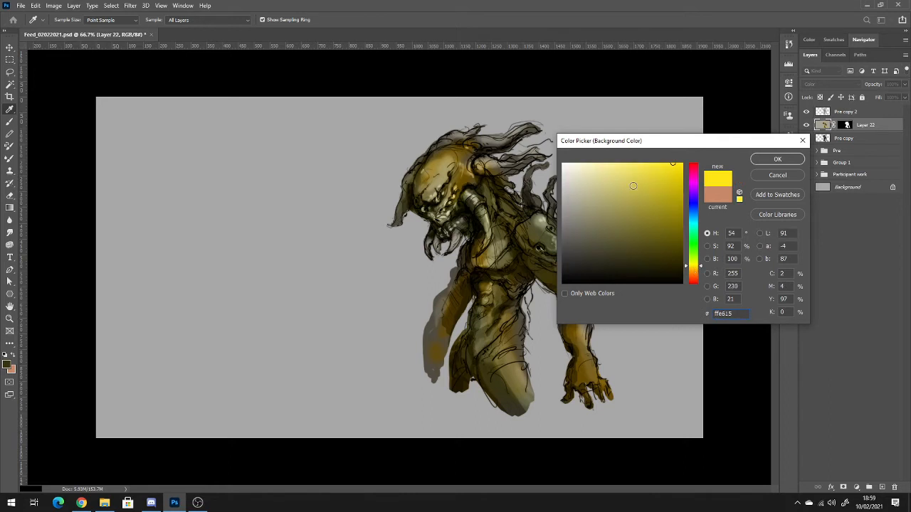
{"action": "left_click", "coordinate": [599, 162]}
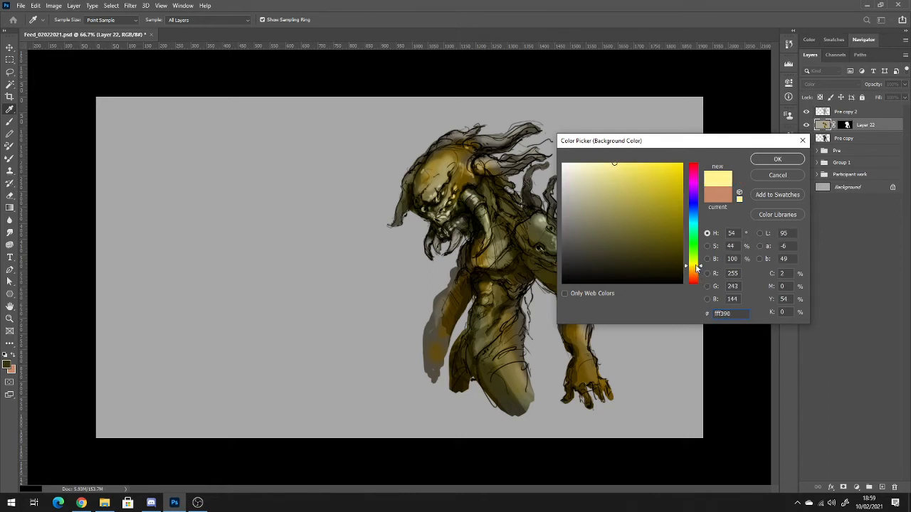
{"action": "left_click", "coordinate": [693, 270]}
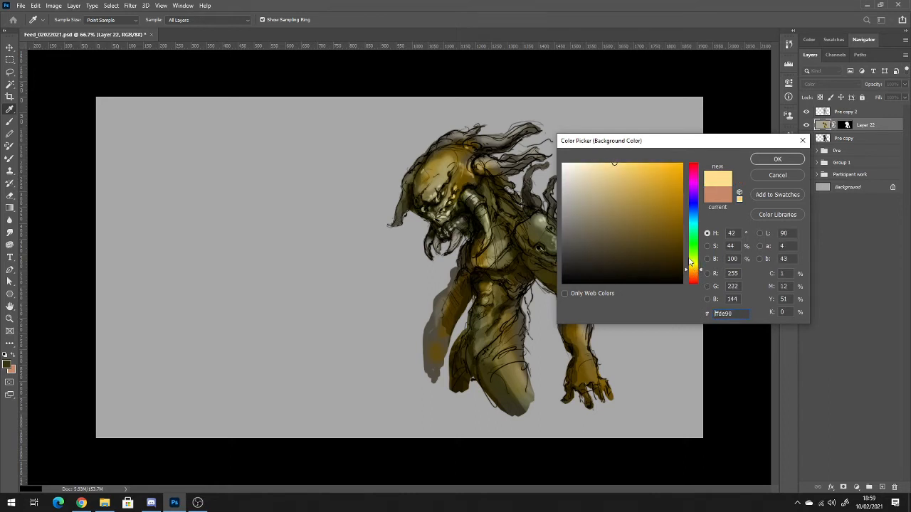
{"action": "left_click", "coordinate": [778, 159]}
{"action": "key", "text": "b"}
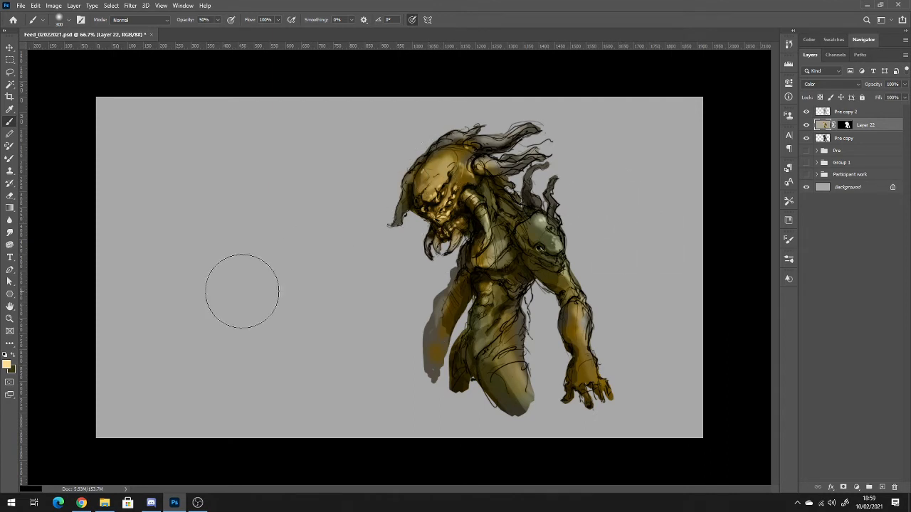
{"action": "left_click", "coordinate": [7, 366]}
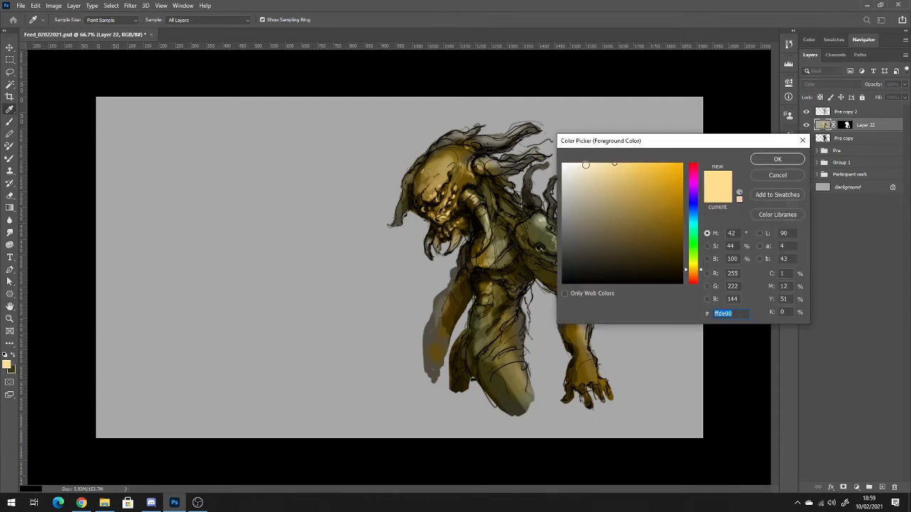
{"action": "left_click", "coordinate": [766, 160]}
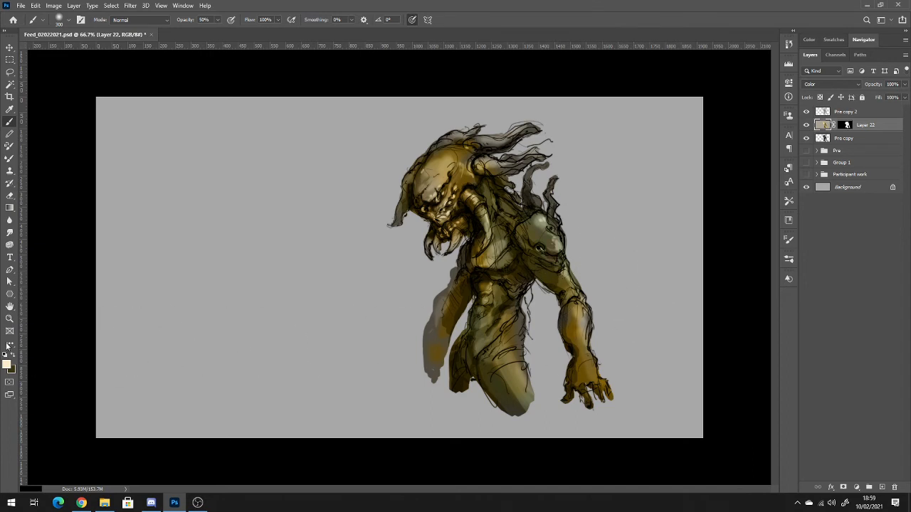
Pick a muted teal green (#4c6e5c) and paint it over the shoulder plate, shadowed body areas and lower face.
{"action": "left_click", "coordinate": [8, 366]}
{"action": "left_click_drag", "start_coordinate": [693, 263], "coordinate": [695, 255]}
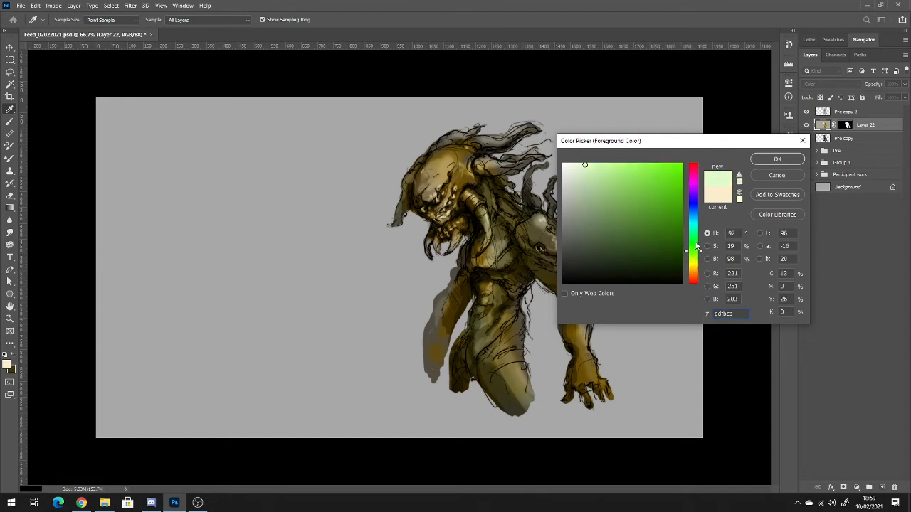
{"action": "left_click", "coordinate": [694, 208]}
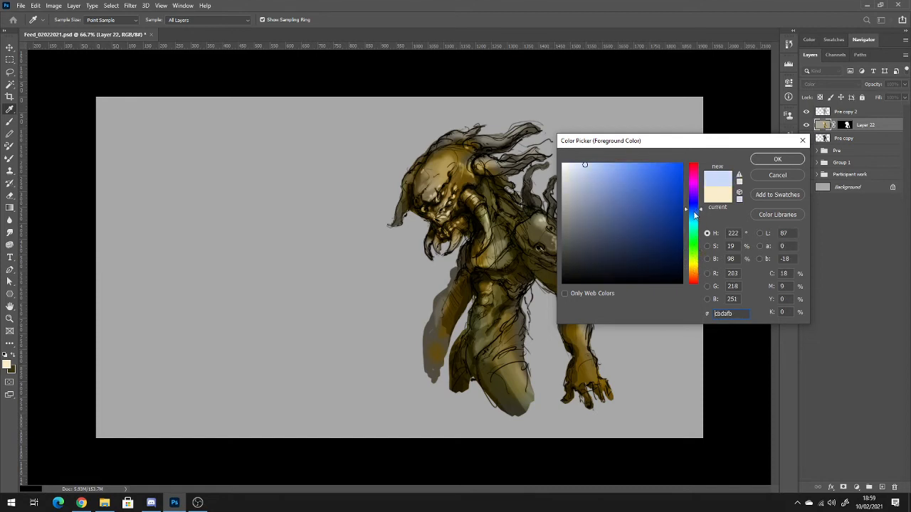
{"action": "left_click", "coordinate": [693, 233]}
{"action": "mouse_move", "coordinate": [650, 250]}
{"action": "left_mouse_down"}
{"action": "mouse_move", "coordinate": [611, 249]}
{"action": "mouse_move", "coordinate": [597, 232]}
{"action": "left_mouse_up"}
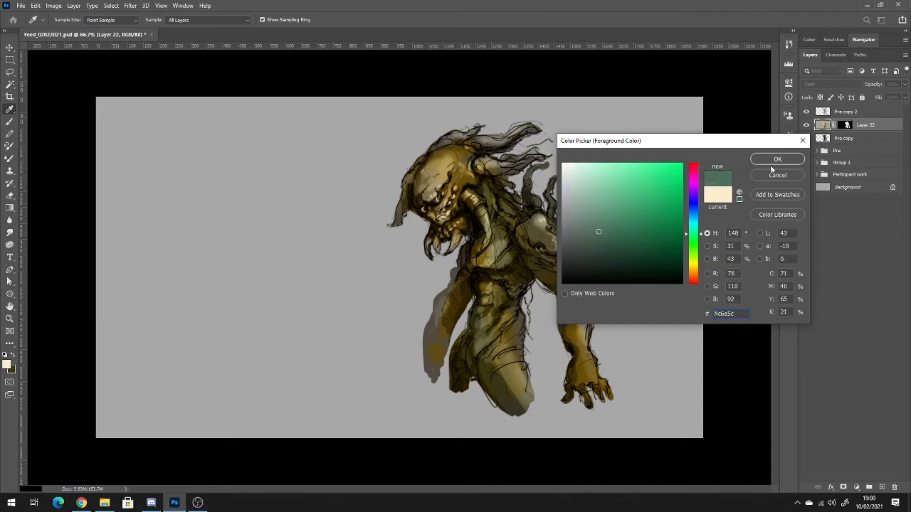
{"action": "left_click", "coordinate": [779, 162]}
{"action": "left_click_drag", "start_coordinate": [539, 235], "coordinate": [547, 237]}
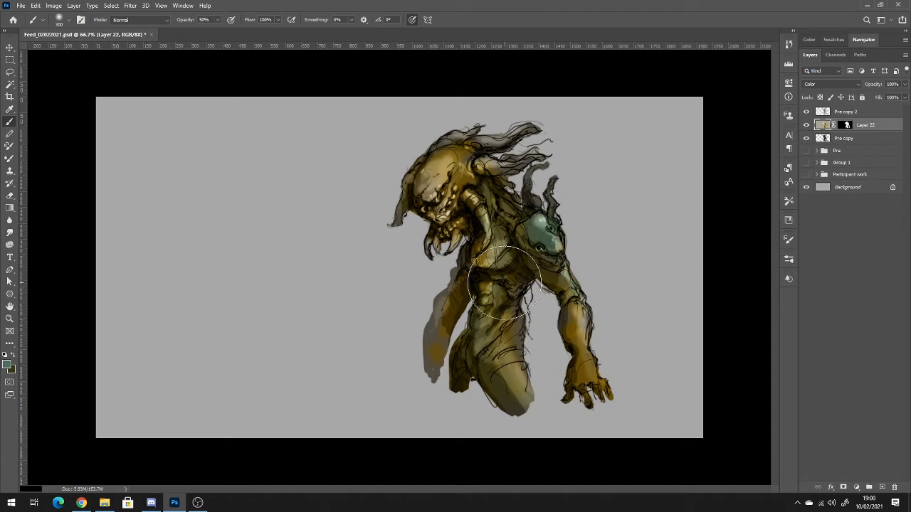
{"action": "mouse_move", "coordinate": [503, 283]}
{"action": "left_mouse_down"}
{"action": "mouse_move", "coordinate": [484, 299]}
{"action": "mouse_move", "coordinate": [448, 213]}
{"action": "mouse_move", "coordinate": [429, 214]}
{"action": "left_mouse_up"}
Add a new layer above Layer 22, copy Layer 22's mask onto it, and set its blend mode to Soft Light.
{"action": "left_click", "coordinate": [882, 487]}
{"action": "left_click_drag", "start_coordinate": [847, 139], "coordinate": [848, 126]}
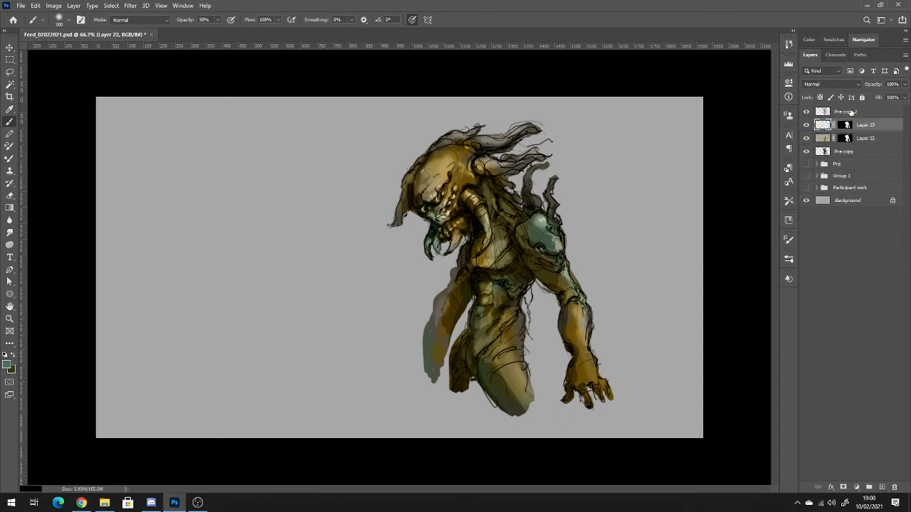
{"action": "left_click", "coordinate": [836, 86]}
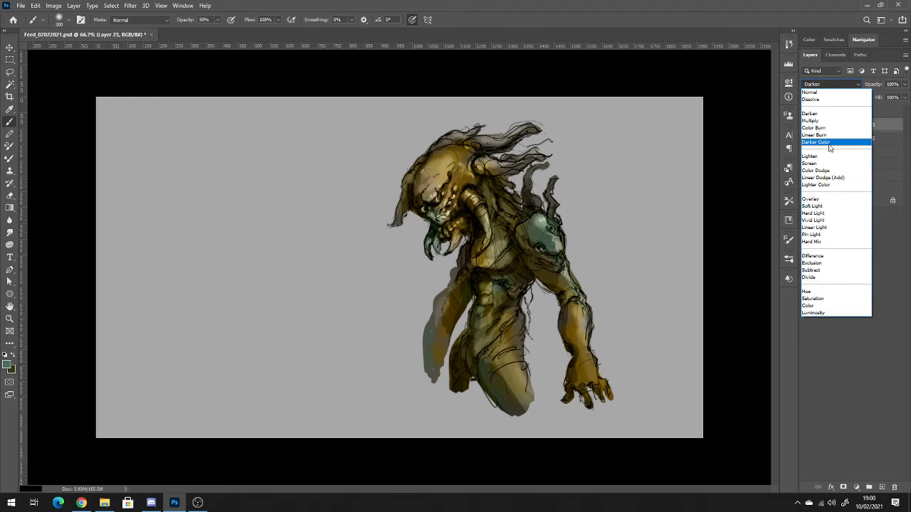
{"action": "left_click", "coordinate": [824, 201]}
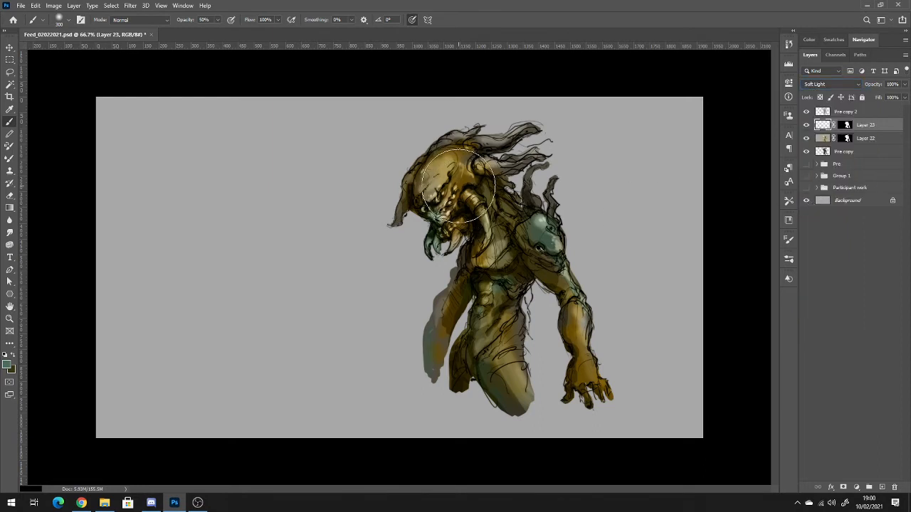
Glaze creature 3's face, head and chest with teal and a brighter green on the Soft Light layer.
{"action": "mouse_move", "coordinate": [440, 213]}
{"action": "left_mouse_down"}
{"action": "mouse_move", "coordinate": [453, 205]}
{"action": "mouse_move", "coordinate": [433, 200]}
{"action": "mouse_move", "coordinate": [466, 201]}
{"action": "mouse_move", "coordinate": [467, 191]}
{"action": "left_mouse_up"}
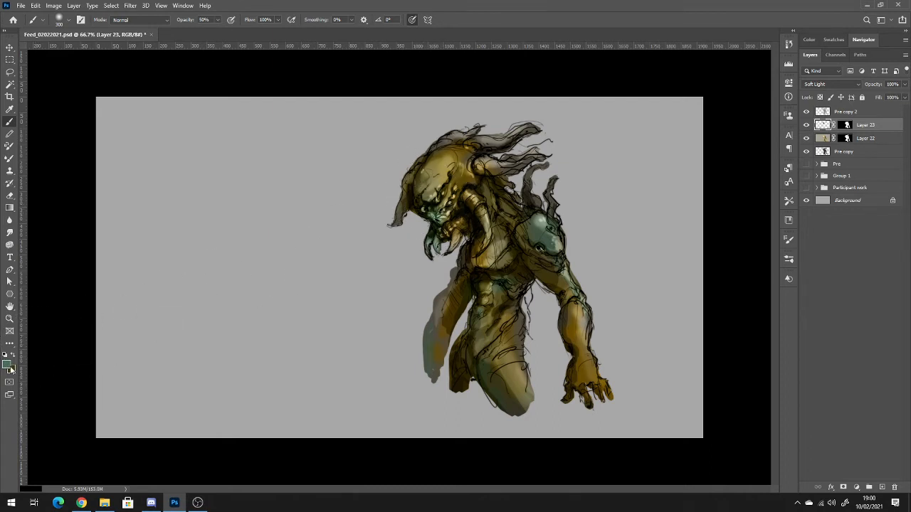
{"action": "left_click", "coordinate": [10, 367]}
{"action": "left_click", "coordinate": [592, 207]}
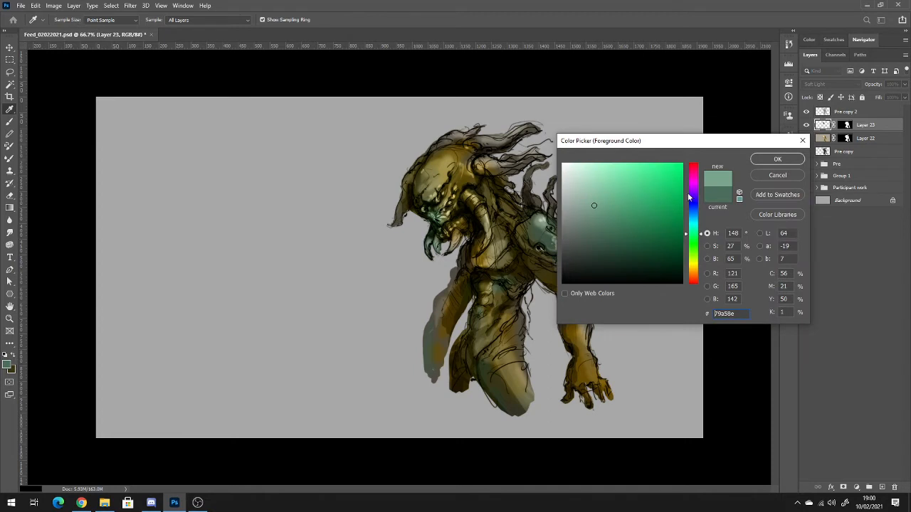
{"action": "left_click", "coordinate": [778, 159]}
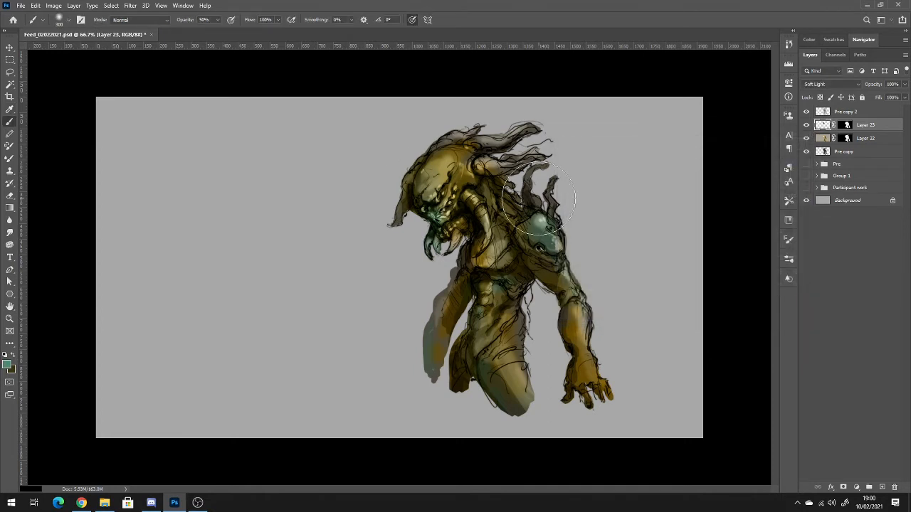
{"action": "mouse_move", "coordinate": [450, 187]}
{"action": "left_mouse_down"}
{"action": "mouse_move", "coordinate": [425, 202]}
{"action": "mouse_move", "coordinate": [436, 187]}
{"action": "left_mouse_up"}
{"action": "mouse_move", "coordinate": [518, 227]}
{"action": "left_mouse_down"}
{"action": "mouse_move", "coordinate": [505, 226]}
{"action": "mouse_move", "coordinate": [518, 232]}
{"action": "left_mouse_up"}
{"action": "left_click_drag", "start_coordinate": [449, 263], "coordinate": [456, 223]}
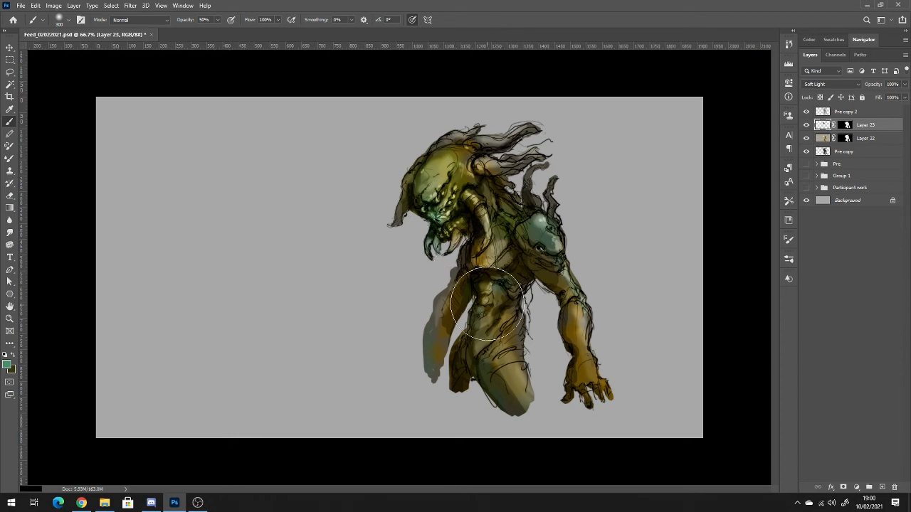
Glaze the same green over the creature's abdomen and raised-shoulder upper arm on the Soft Light layer.
{"action": "left_click_drag", "start_coordinate": [490, 305], "coordinate": [487, 313]}
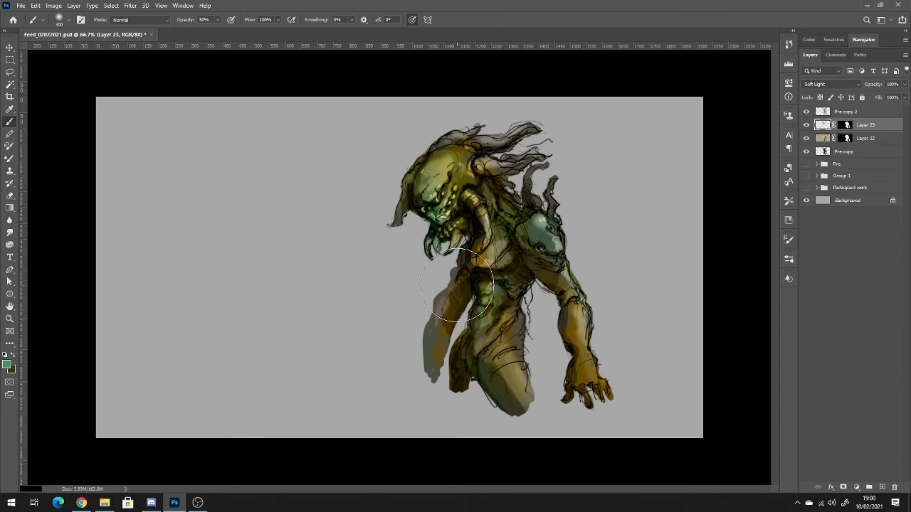
{"action": "left_click_drag", "start_coordinate": [557, 255], "coordinate": [569, 271]}
Pick a golden yellow (#f4cf77) and glaze it over the forearm, hand, shoulder, head and head tendrils.
{"action": "left_click", "coordinate": [8, 365]}
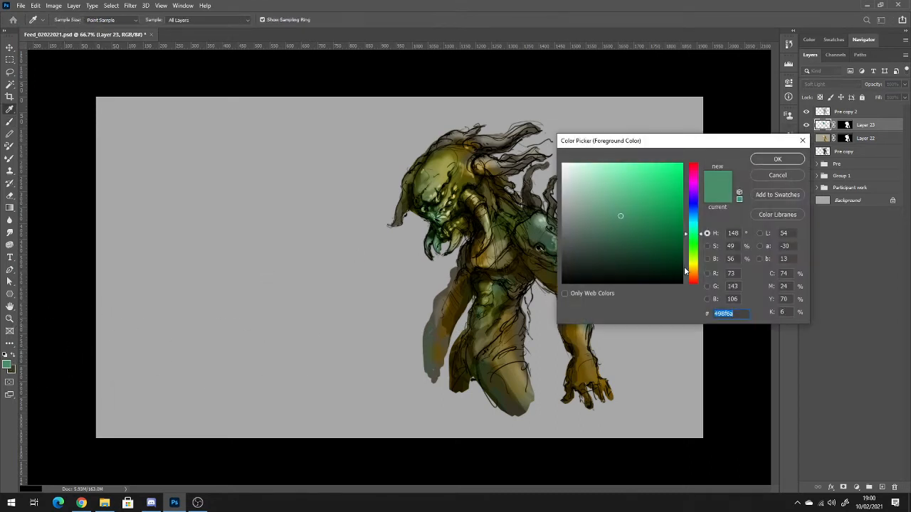
{"action": "left_click", "coordinate": [695, 263]}
{"action": "left_click", "coordinate": [635, 180]}
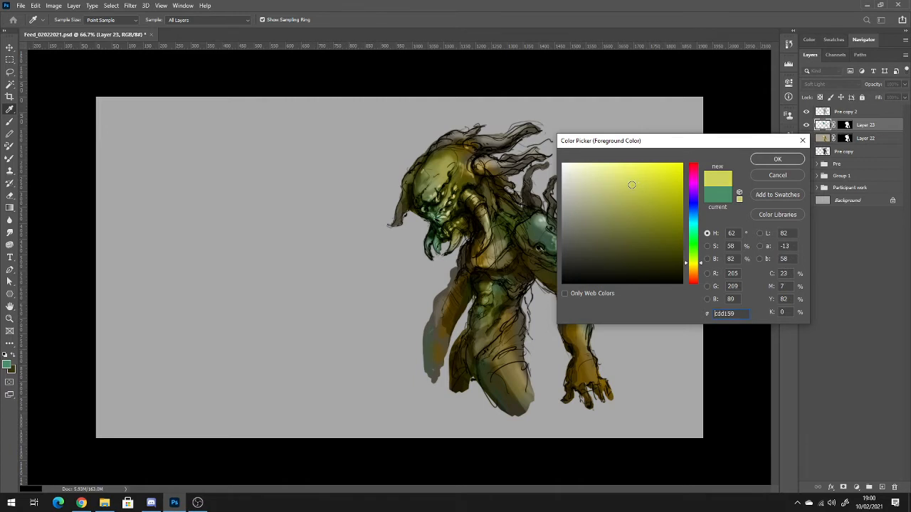
{"action": "left_click", "coordinate": [694, 271]}
{"action": "left_click_drag", "start_coordinate": [630, 176], "coordinate": [625, 170]}
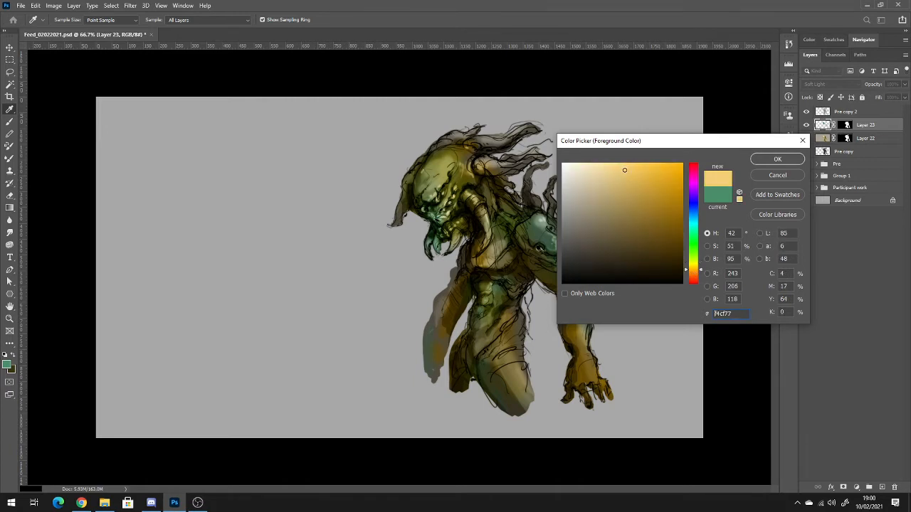
{"action": "left_click", "coordinate": [776, 159]}
{"action": "key", "text": "b"}
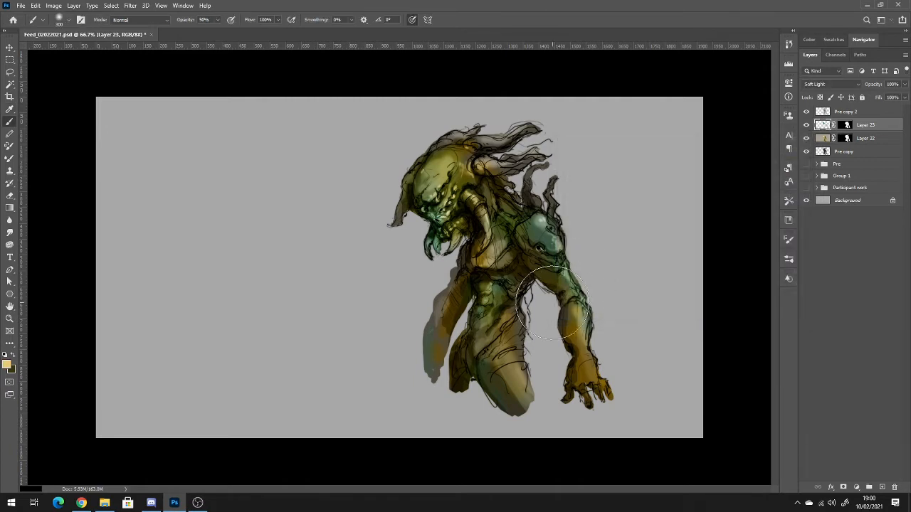
{"action": "mouse_move", "coordinate": [603, 368]}
{"action": "left_mouse_down"}
{"action": "mouse_move", "coordinate": [614, 315]}
{"action": "mouse_move", "coordinate": [601, 334]}
{"action": "left_mouse_up"}
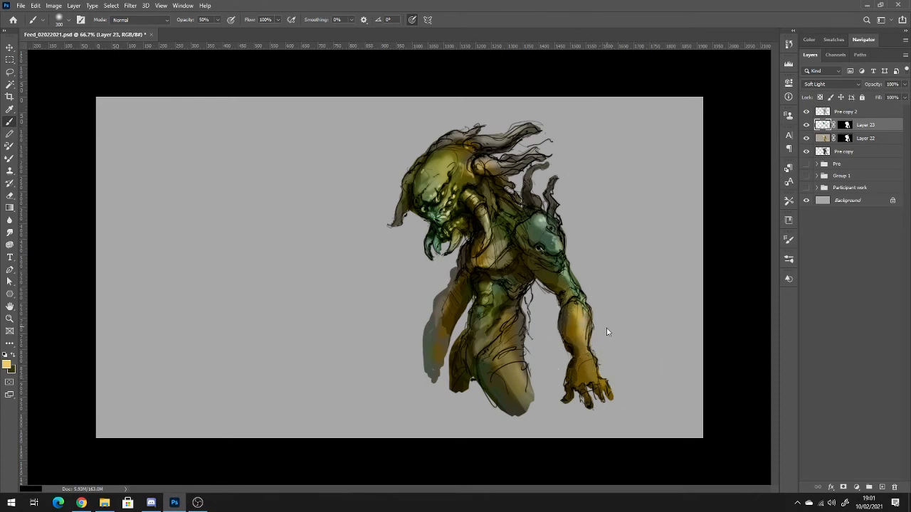
{"action": "mouse_move", "coordinate": [563, 247]}
{"action": "left_mouse_down"}
{"action": "mouse_move", "coordinate": [568, 224]}
{"action": "mouse_move", "coordinate": [549, 224]}
{"action": "mouse_move", "coordinate": [542, 214]}
{"action": "mouse_move", "coordinate": [574, 200]}
{"action": "mouse_move", "coordinate": [559, 195]}
{"action": "mouse_move", "coordinate": [519, 128]}
{"action": "mouse_move", "coordinate": [515, 147]}
{"action": "mouse_move", "coordinate": [560, 135]}
{"action": "mouse_move", "coordinate": [508, 155]}
{"action": "mouse_move", "coordinate": [498, 140]}
{"action": "mouse_move", "coordinate": [559, 116]}
{"action": "mouse_move", "coordinate": [527, 137]}
{"action": "mouse_move", "coordinate": [551, 126]}
{"action": "mouse_move", "coordinate": [528, 122]}
{"action": "mouse_move", "coordinate": [513, 138]}
{"action": "mouse_move", "coordinate": [515, 153]}
{"action": "mouse_move", "coordinate": [528, 157]}
{"action": "mouse_move", "coordinate": [571, 146]}
{"action": "mouse_move", "coordinate": [561, 159]}
{"action": "mouse_move", "coordinate": [487, 162]}
{"action": "mouse_move", "coordinate": [506, 146]}
{"action": "mouse_move", "coordinate": [457, 152]}
{"action": "mouse_move", "coordinate": [467, 147]}
{"action": "mouse_move", "coordinate": [497, 146]}
{"action": "mouse_move", "coordinate": [455, 155]}
{"action": "mouse_move", "coordinate": [482, 144]}
{"action": "mouse_move", "coordinate": [441, 182]}
{"action": "mouse_move", "coordinate": [499, 190]}
{"action": "left_mouse_up"}
Set the brush opacity to 100%, shrink the brush and paint golden yellow accents over the creature's eyes.
{"action": "key", "text": "0"}
{"action": "key", "text": "bracketleft"}
{"action": "key", "text": "bracketleft"}
{"action": "key", "text": "bracketleft"}
{"action": "key", "text": "bracketleft"}
{"action": "key", "text": "bracketleft"}
{"action": "key", "text": "bracketleft"}
{"action": "key", "text": "bracketleft"}
{"action": "key", "text": "bracketleft"}
{"action": "key", "text": "bracketleft"}
{"action": "key", "text": "bracketleft"}
{"action": "key", "text": "bracketleft"}
{"action": "key", "text": "bracketleft"}
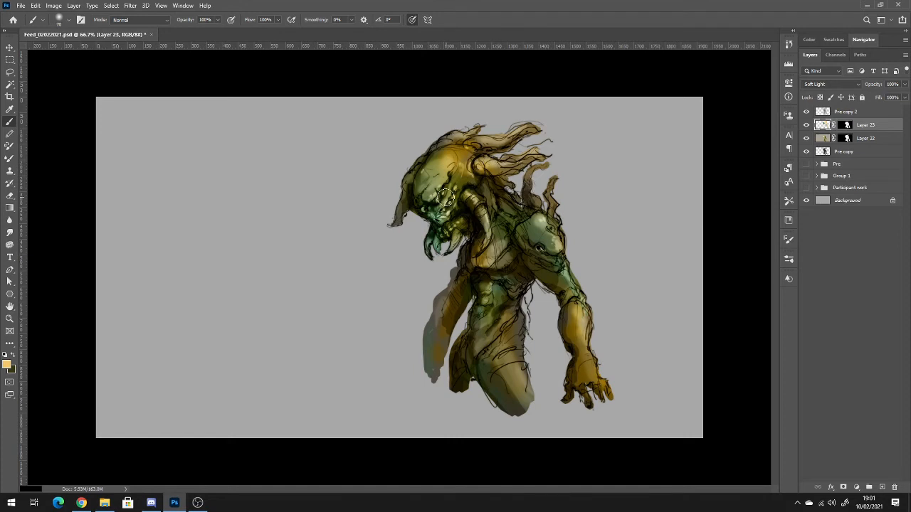
{"action": "mouse_move", "coordinate": [434, 199]}
{"action": "left_mouse_down"}
{"action": "mouse_move", "coordinate": [453, 195]}
{"action": "mouse_move", "coordinate": [445, 204]}
{"action": "left_mouse_up"}
Set the background color to pure red (#ff0000), swap it to the foreground and paint the creature's eyes red.
{"action": "left_click", "coordinate": [10, 368]}
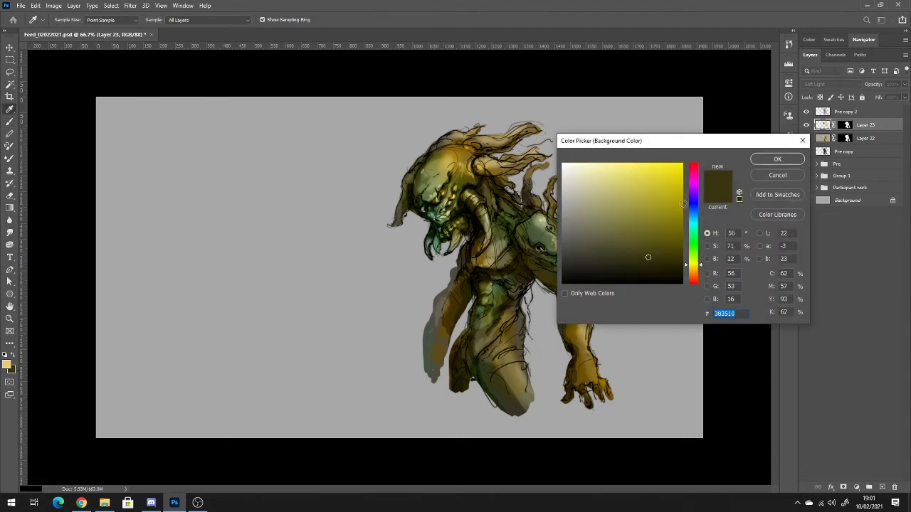
{"action": "left_click", "coordinate": [696, 276]}
{"action": "left_click_drag", "start_coordinate": [695, 275], "coordinate": [698, 288]}
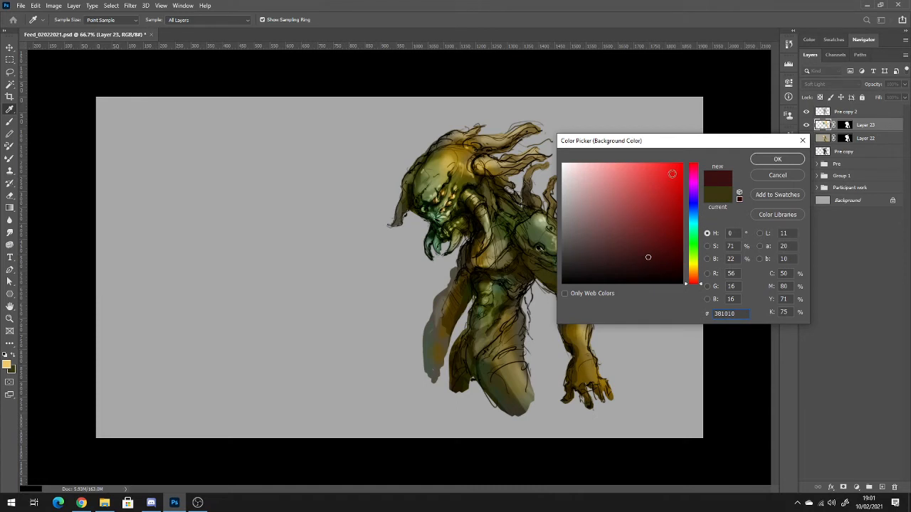
{"action": "left_click", "coordinate": [680, 166]}
{"action": "left_click", "coordinate": [776, 159]}
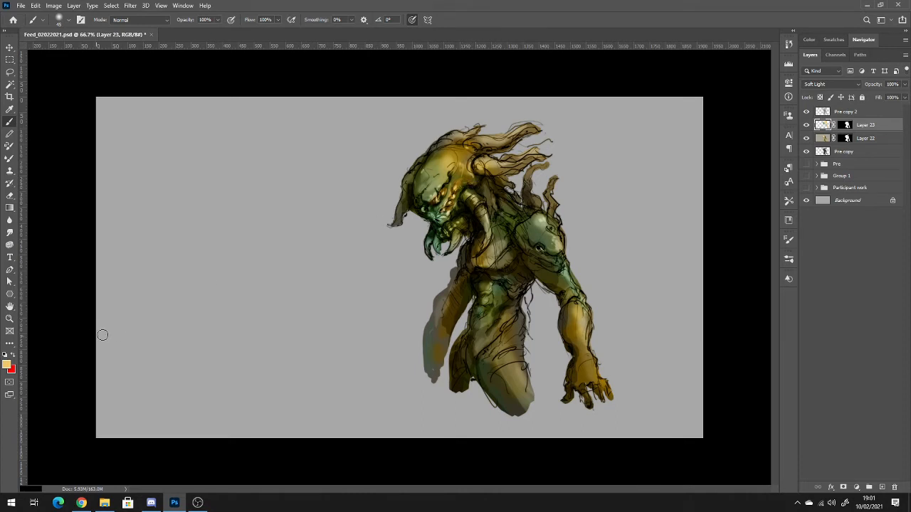
{"action": "key", "text": "x"}
{"action": "left_click_drag", "start_coordinate": [434, 200], "coordinate": [438, 200]}
{"action": "left_click", "coordinate": [453, 194]}
{"action": "left_click", "coordinate": [458, 189]}
{"action": "left_click_drag", "start_coordinate": [422, 203], "coordinate": [423, 208]}
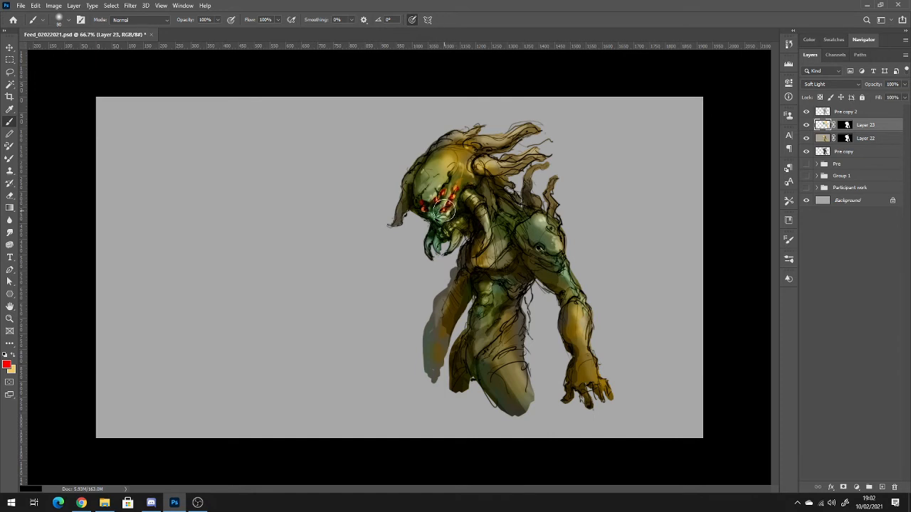
Lower the brush opacity to 30% and glaze red around the eyes, cheek and mouth.
{"action": "key", "text": "3"}
{"action": "mouse_move", "coordinate": [447, 207]}
{"action": "left_mouse_down"}
{"action": "mouse_move", "coordinate": [457, 192]}
{"action": "mouse_move", "coordinate": [422, 204]}
{"action": "mouse_move", "coordinate": [446, 188]}
{"action": "left_mouse_up"}
{"action": "mouse_move", "coordinate": [454, 232]}
{"action": "left_mouse_down"}
{"action": "mouse_move", "coordinate": [435, 222]}
{"action": "mouse_move", "coordinate": [443, 220]}
{"action": "left_mouse_up"}
Pick a bright blue (#0096ff) and glaze it over the torso, far arm, shoulder and face shading.
{"action": "left_click", "coordinate": [10, 366]}
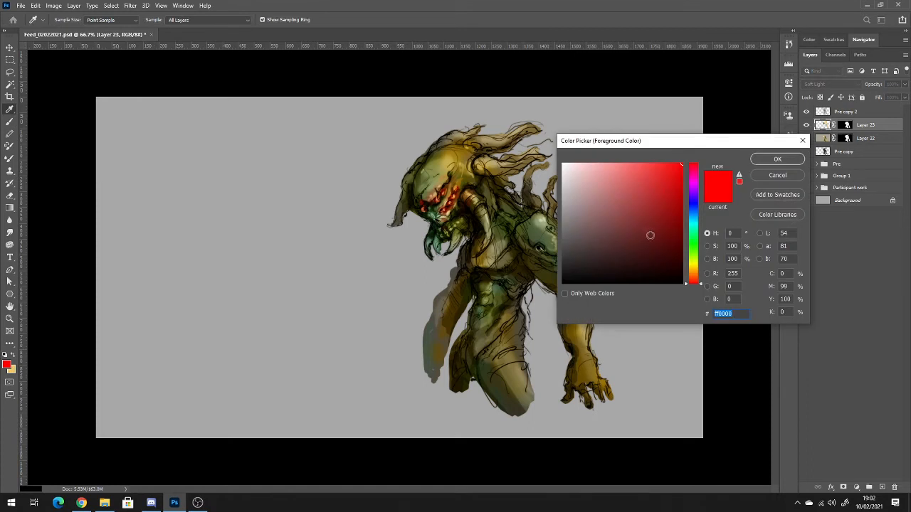
{"action": "left_click", "coordinate": [697, 217]}
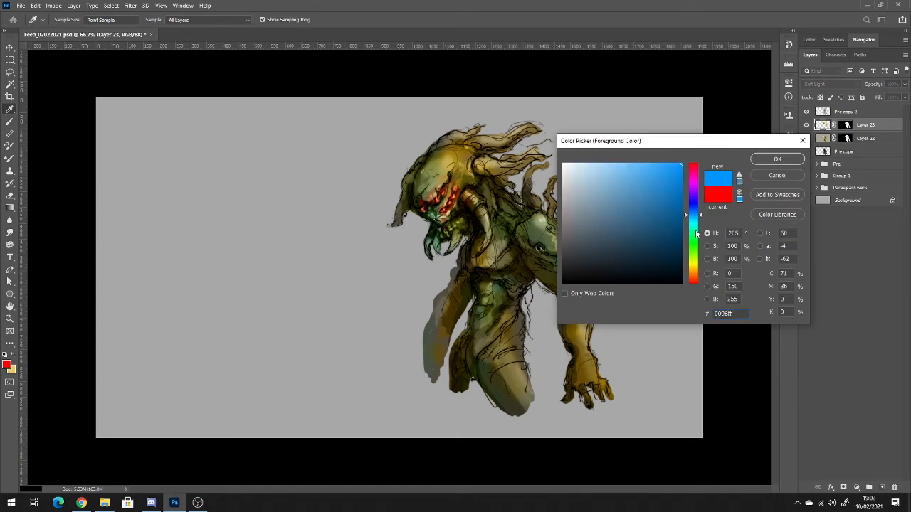
{"action": "left_click", "coordinate": [790, 159]}
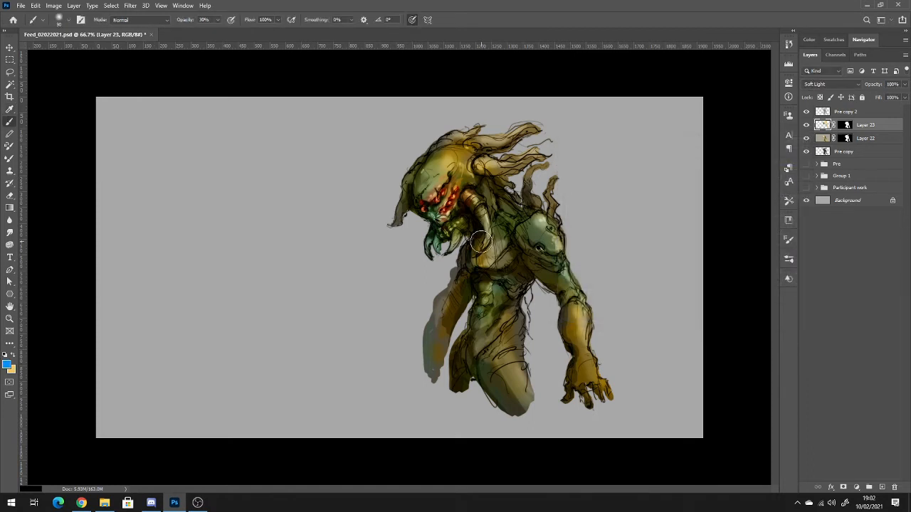
{"action": "left_click_drag", "start_coordinate": [475, 277], "coordinate": [463, 297]}
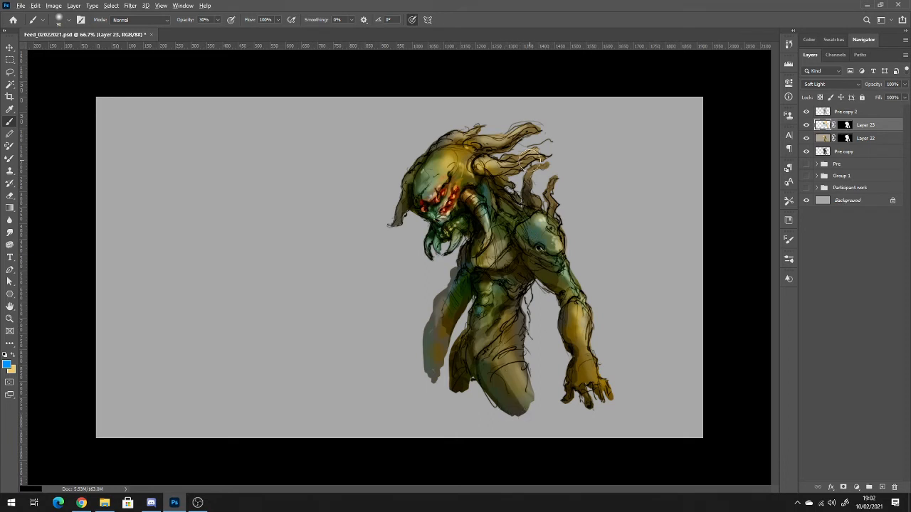
{"action": "scroll", "coordinate": [542, 183], "scroll_direction": "down", "scroll_amount": 11}
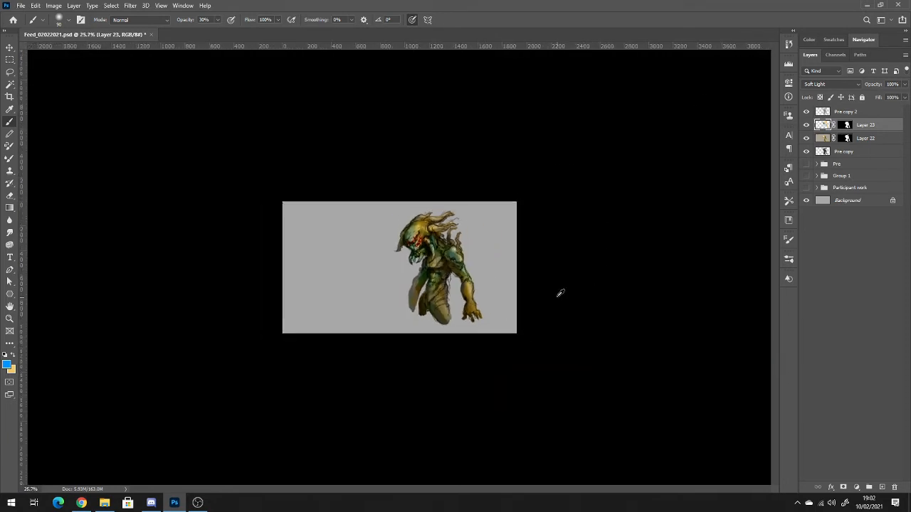
{"action": "scroll", "coordinate": [560, 284], "scroll_direction": "up", "scroll_amount": 2}
{"action": "scroll", "coordinate": [486, 286], "scroll_direction": "down", "scroll_amount": 4}
{"action": "scroll", "coordinate": [484, 285], "scroll_direction": "up", "scroll_amount": 10}
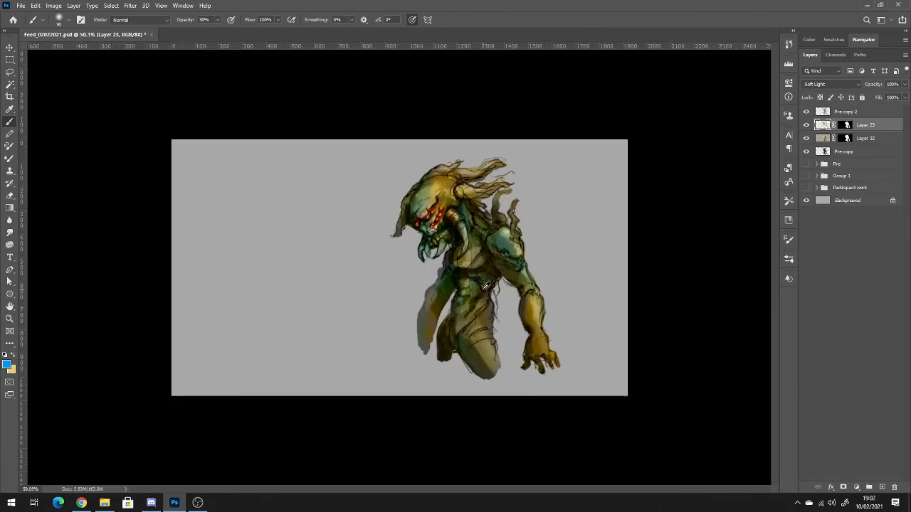
{"action": "scroll", "coordinate": [486, 285], "scroll_direction": "up", "scroll_amount": 1}
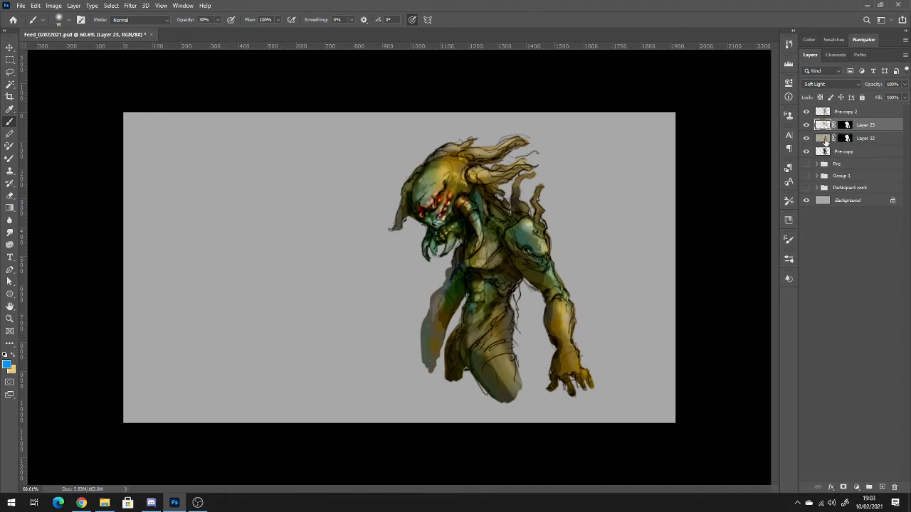
Set the brush to Screen mode at 100% opacity with a much smaller tip, and make Layer 23 active.
{"action": "left_click", "coordinate": [824, 139]}
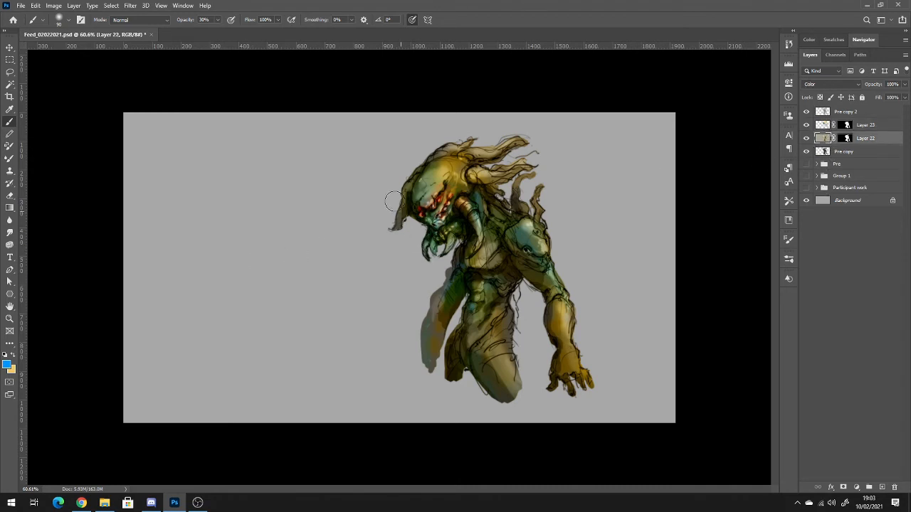
{"action": "left_click", "coordinate": [149, 25]}
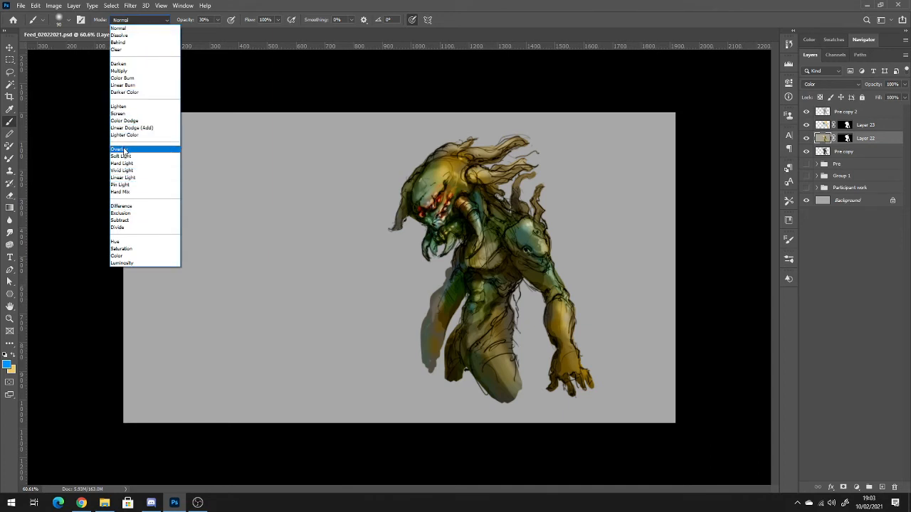
{"action": "left_click", "coordinate": [125, 114]}
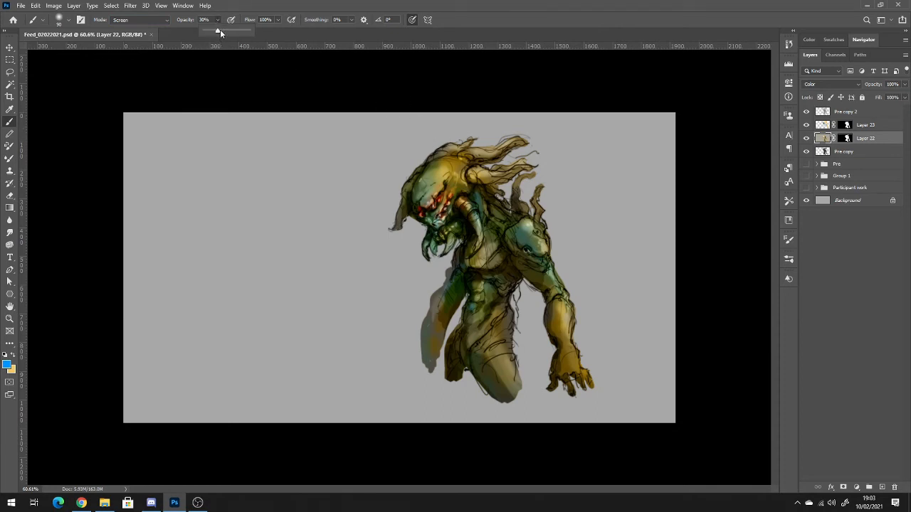
{"action": "left_click_drag", "start_coordinate": [220, 29], "coordinate": [256, 30]}
{"action": "key", "text": "bracketleft"}
{"action": "key", "text": "bracketleft"}
{"action": "key", "text": "bracketleft"}
{"action": "key", "text": "bracketleft"}
{"action": "left_click", "coordinate": [831, 127]}
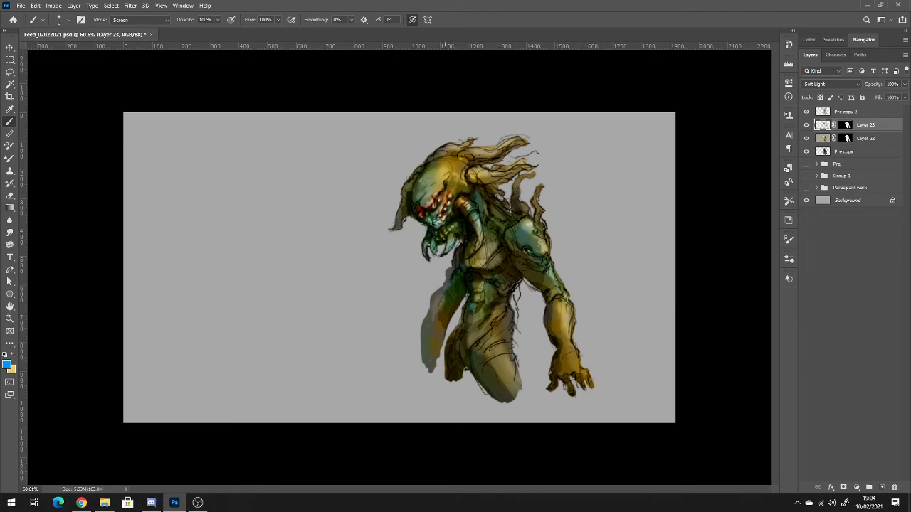
Change the foreground color to a neutral mid-grey (#808080) and return to the Brush tool.
{"action": "left_click", "coordinate": [7, 364]}
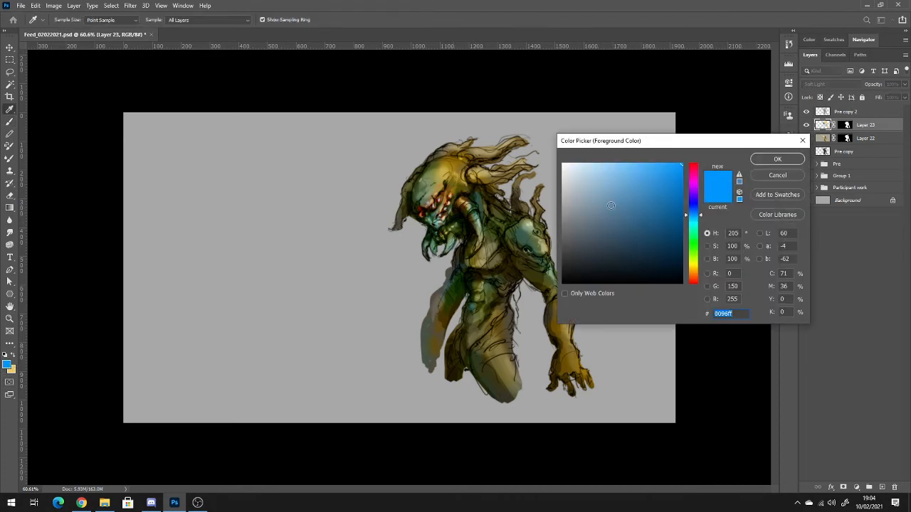
{"action": "left_click_drag", "start_coordinate": [611, 205], "coordinate": [562, 242]}
{"action": "left_click_drag", "start_coordinate": [563, 229], "coordinate": [561, 223]}
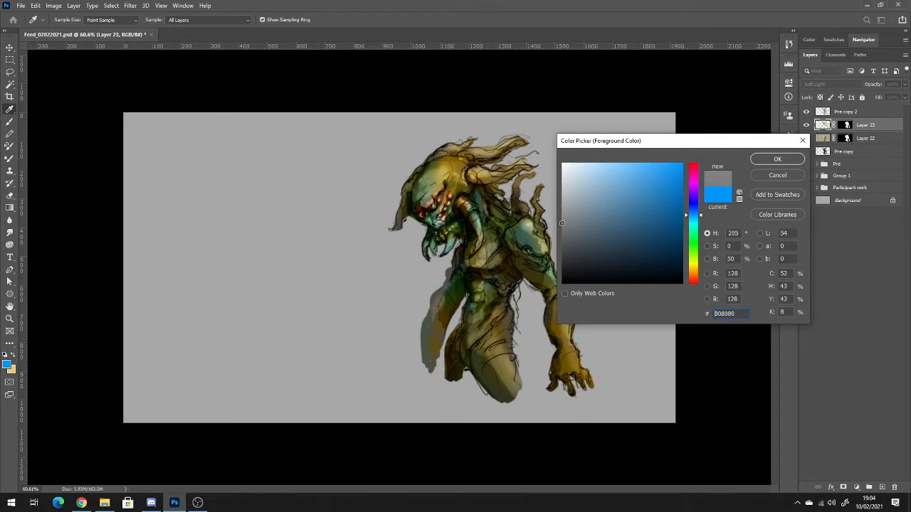
{"action": "left_click", "coordinate": [761, 159]}
{"action": "key", "text": "b"}
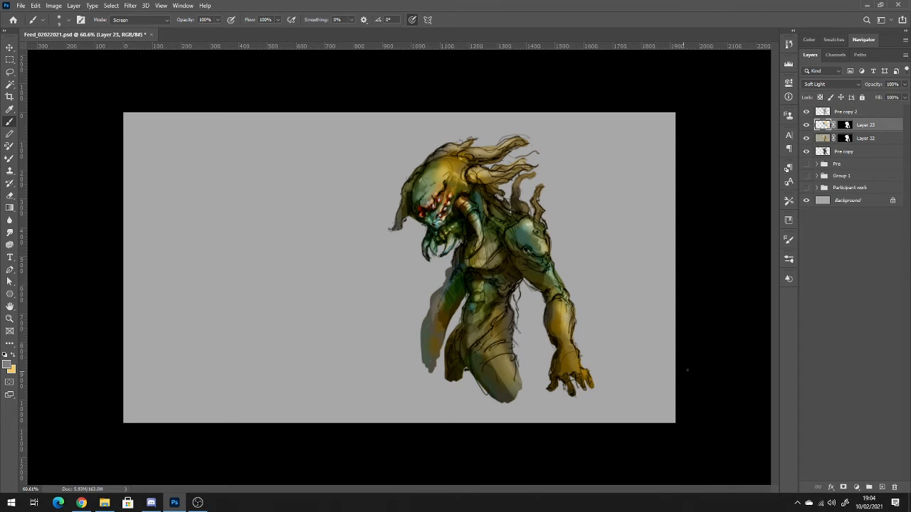
Add a new layer directly above Layer 23 and copy Layer 23's creature-shaped mask onto it.
{"action": "scroll", "coordinate": [407, 349], "scroll_direction": "down", "scroll_amount": 3}
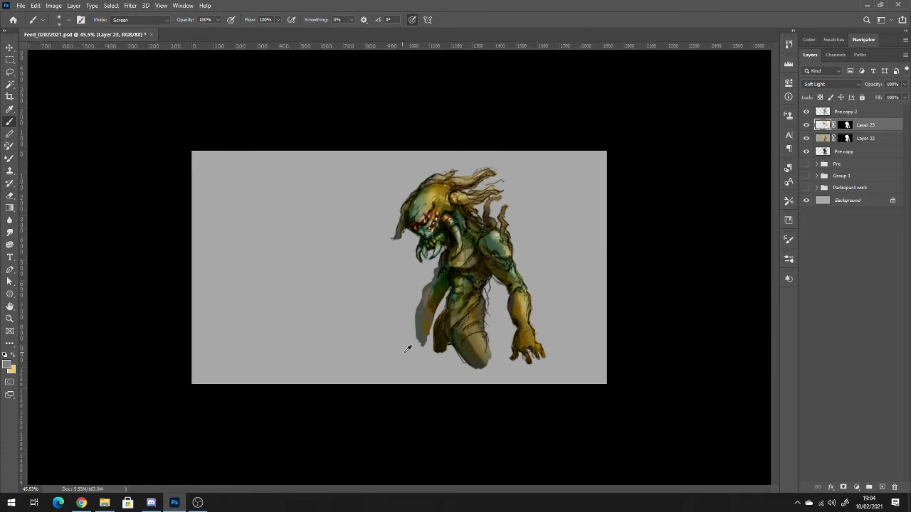
{"action": "scroll", "coordinate": [420, 346], "scroll_direction": "up", "scroll_amount": 2}
{"action": "scroll", "coordinate": [420, 346], "scroll_direction": "up", "scroll_amount": 3}
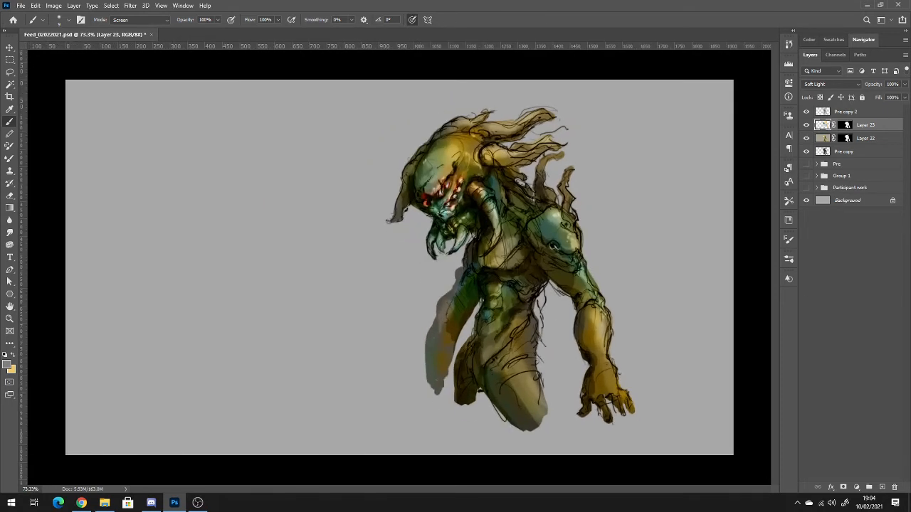
{"action": "left_click", "coordinate": [857, 114]}
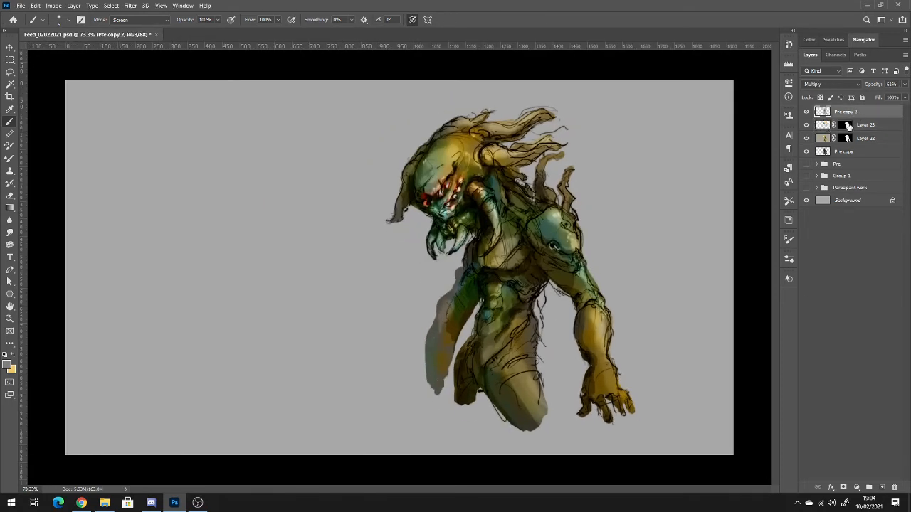
{"action": "left_click", "coordinate": [856, 126]}
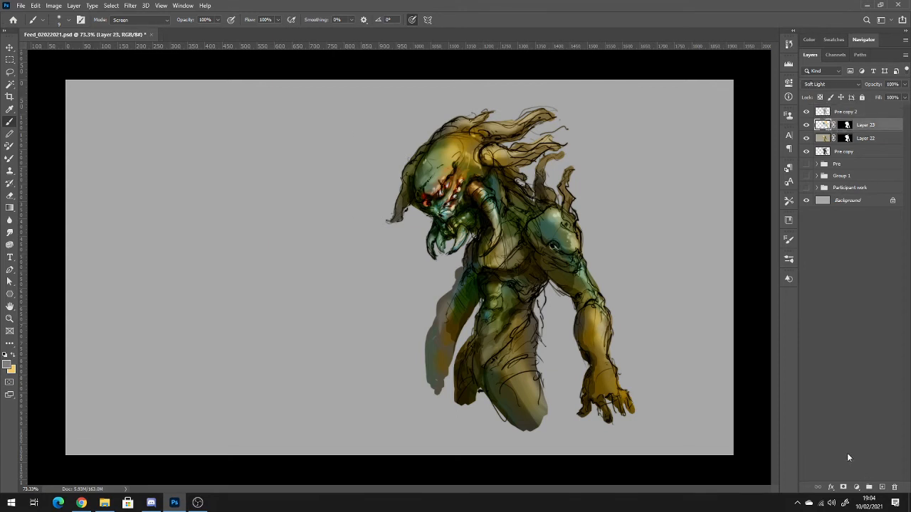
{"action": "key", "text": "ctrl+shift+n"}
{"action": "left_click", "coordinate": [534, 158]}
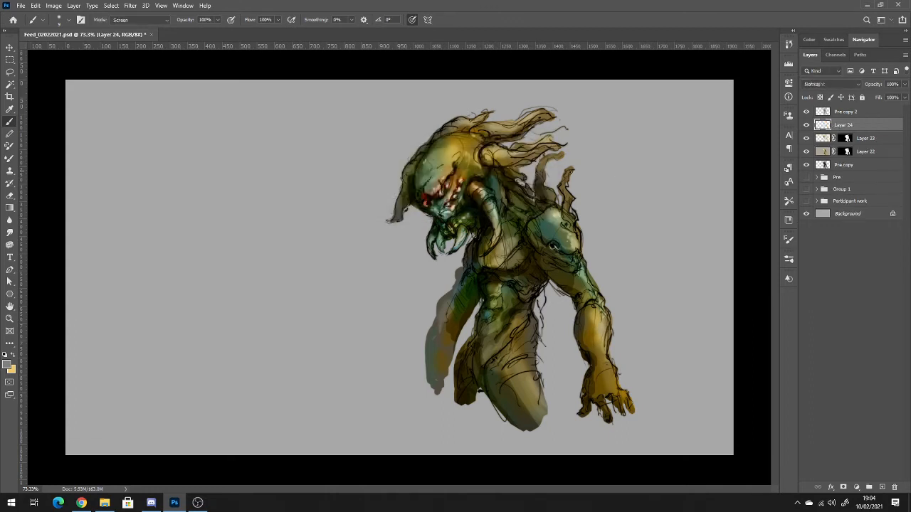
{"action": "left_click_drag", "start_coordinate": [847, 138], "coordinate": [845, 126]}
Draw a linear grey-to-yellow gradient from the creature's thigh up to its head on Layer 24 and set the layer's blend mode to Multiply.
{"action": "key", "text": "g"}
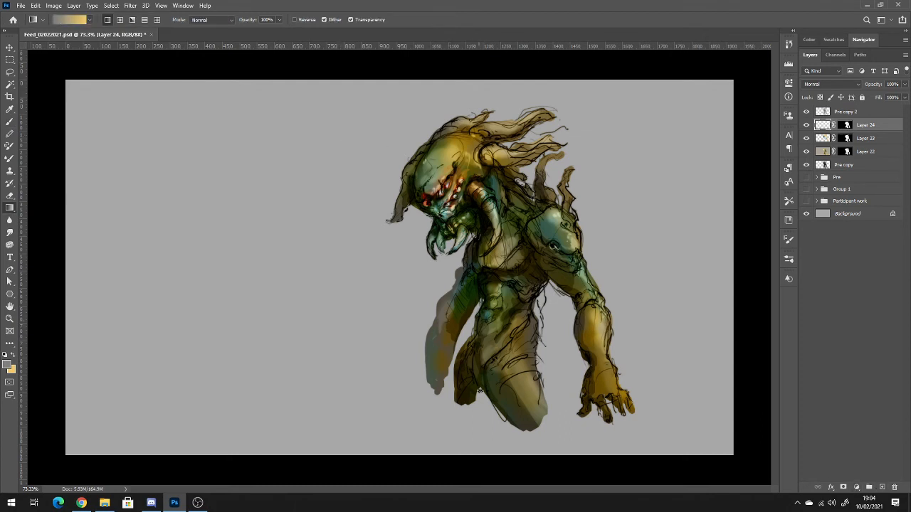
{"action": "left_click_drag", "start_coordinate": [480, 390], "coordinate": [522, 116]}
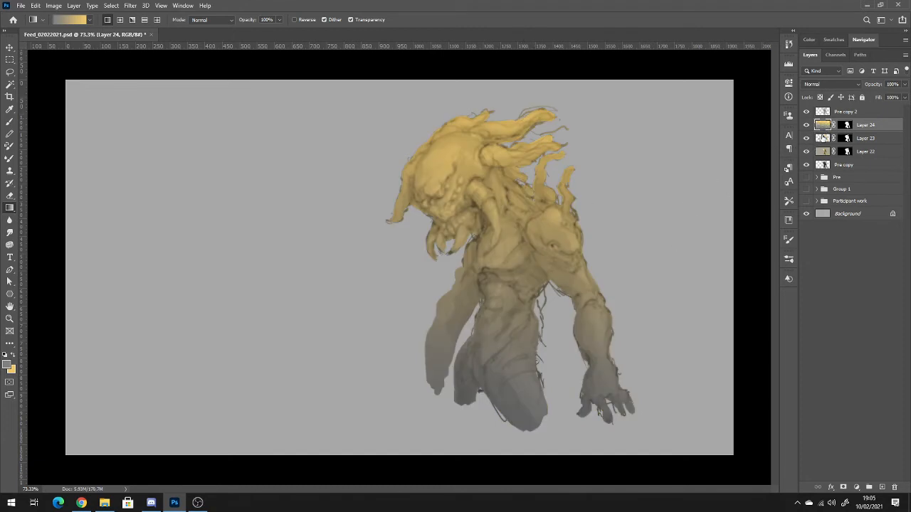
{"action": "left_click", "coordinate": [846, 84]}
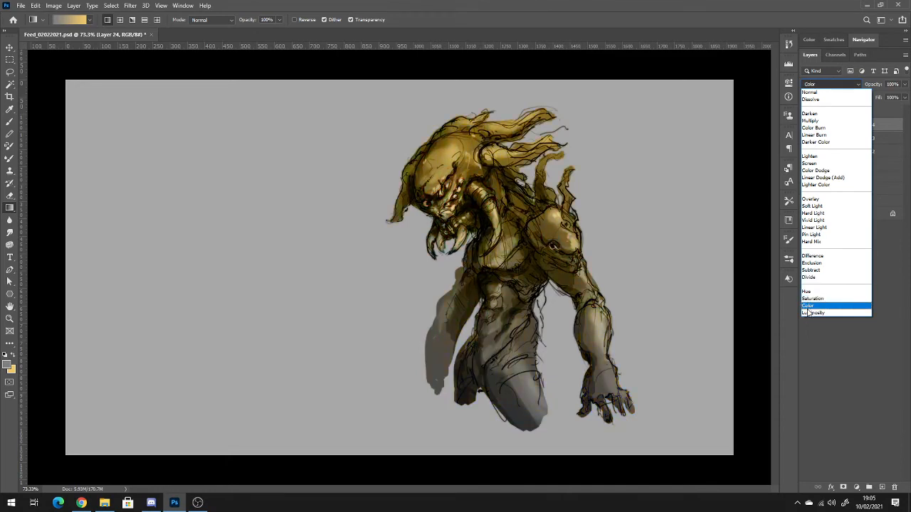
{"action": "left_click", "coordinate": [828, 157]}
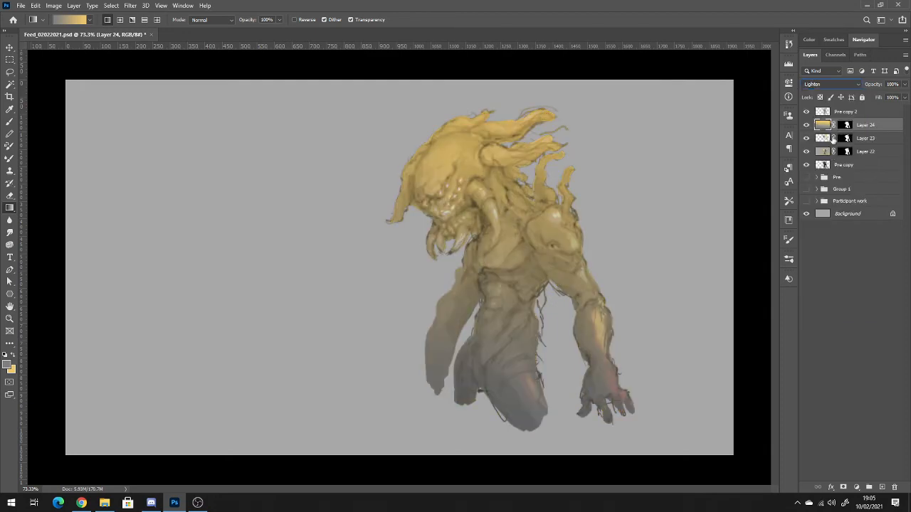
{"action": "scroll", "coordinate": [836, 84], "scroll_direction": "down", "scroll_amount": 1}
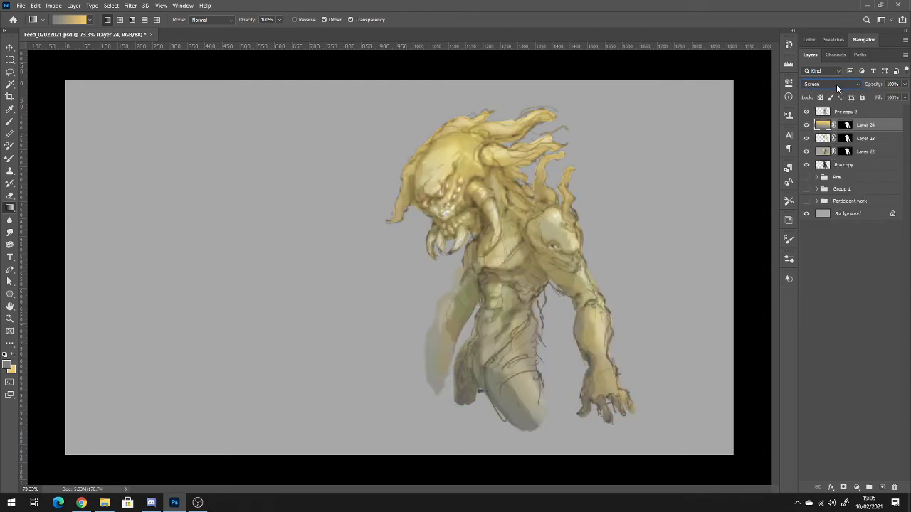
{"action": "scroll", "coordinate": [836, 84], "scroll_direction": "down", "scroll_amount": 4}
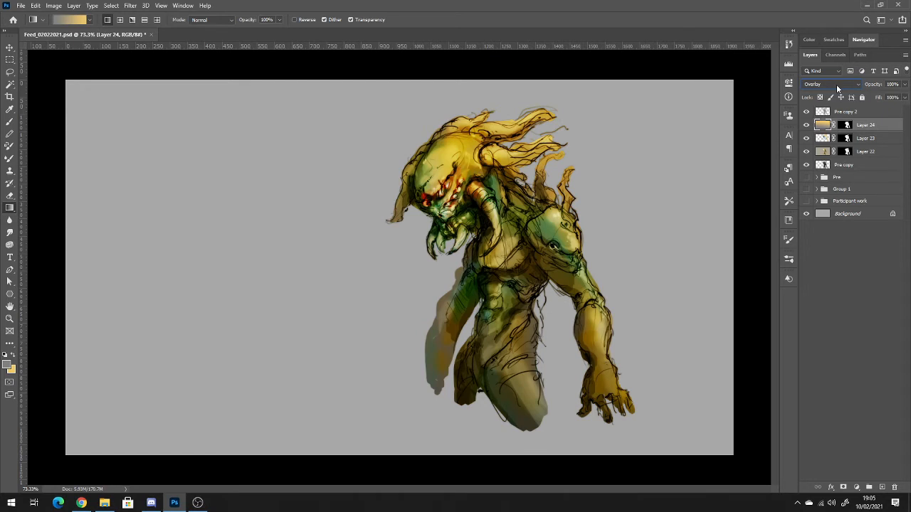
{"action": "left_click", "coordinate": [836, 84]}
{"action": "left_click", "coordinate": [821, 122]}
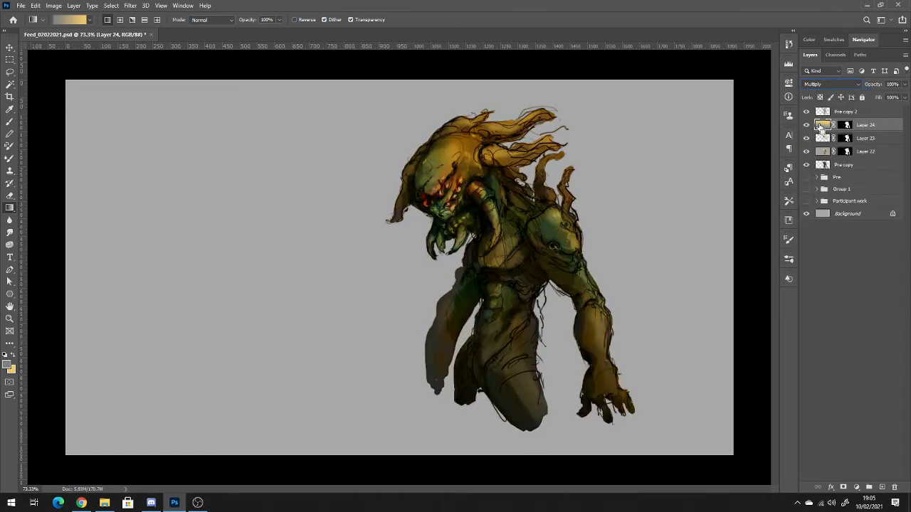
Adjust the gradient layer's Hue/Saturation to hue +180, saturation 0 and lightness +39.
{"action": "key", "text": "ctrl+u"}
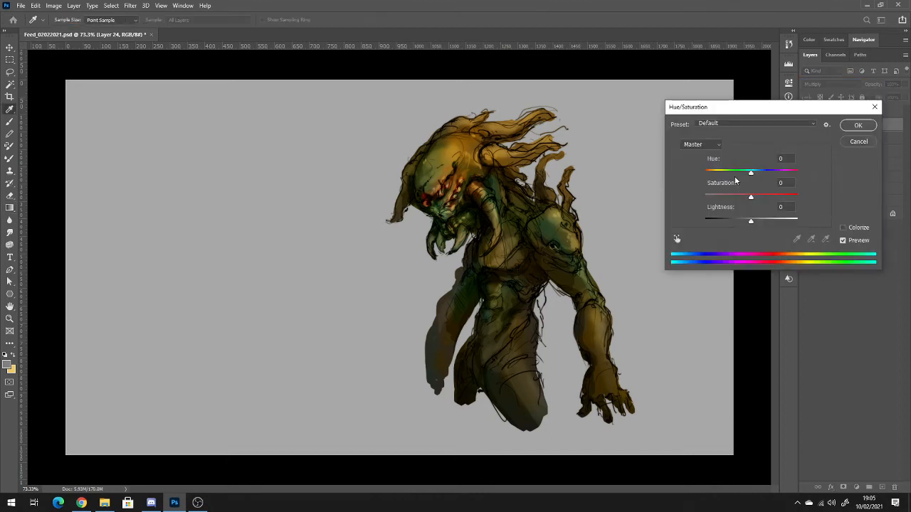
{"action": "mouse_move", "coordinate": [749, 173]}
{"action": "left_mouse_down"}
{"action": "mouse_move", "coordinate": [713, 171]}
{"action": "mouse_move", "coordinate": [766, 173]}
{"action": "mouse_move", "coordinate": [721, 194]}
{"action": "mouse_move", "coordinate": [780, 198]}
{"action": "mouse_move", "coordinate": [745, 174]}
{"action": "mouse_move", "coordinate": [755, 172]}
{"action": "left_mouse_up"}
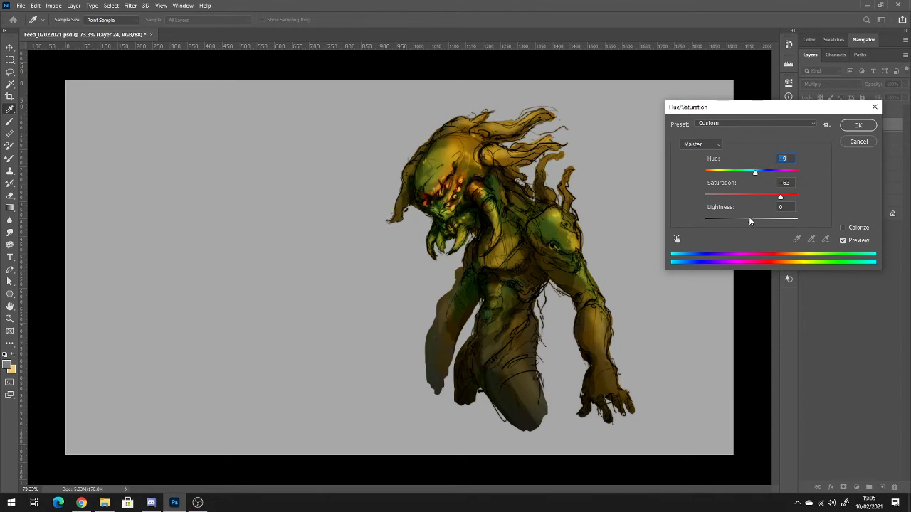
{"action": "mouse_move", "coordinate": [750, 221]}
{"action": "left_mouse_down"}
{"action": "mouse_move", "coordinate": [787, 222]}
{"action": "mouse_move", "coordinate": [758, 222]}
{"action": "left_mouse_up"}
{"action": "left_click_drag", "start_coordinate": [755, 173], "coordinate": [694, 177]}
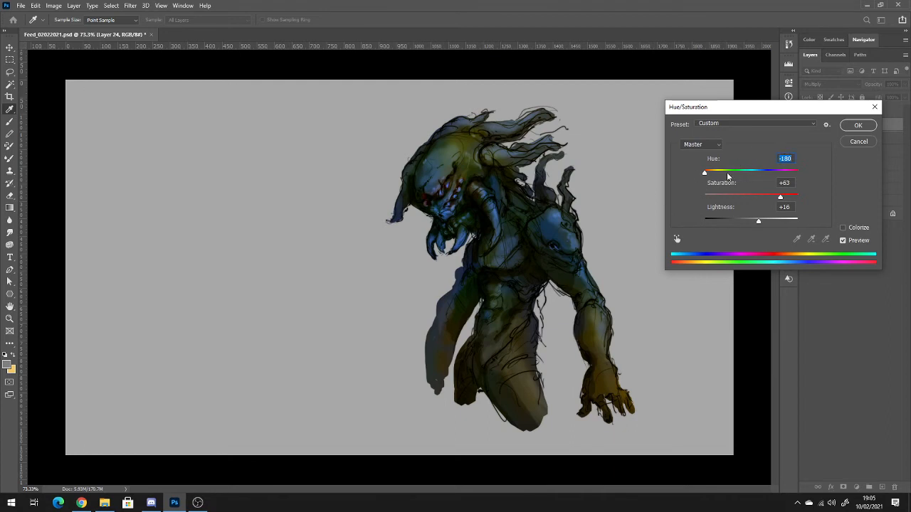
{"action": "mouse_move", "coordinate": [776, 198]}
{"action": "left_mouse_down"}
{"action": "mouse_move", "coordinate": [735, 199]}
{"action": "mouse_move", "coordinate": [759, 198]}
{"action": "left_mouse_up"}
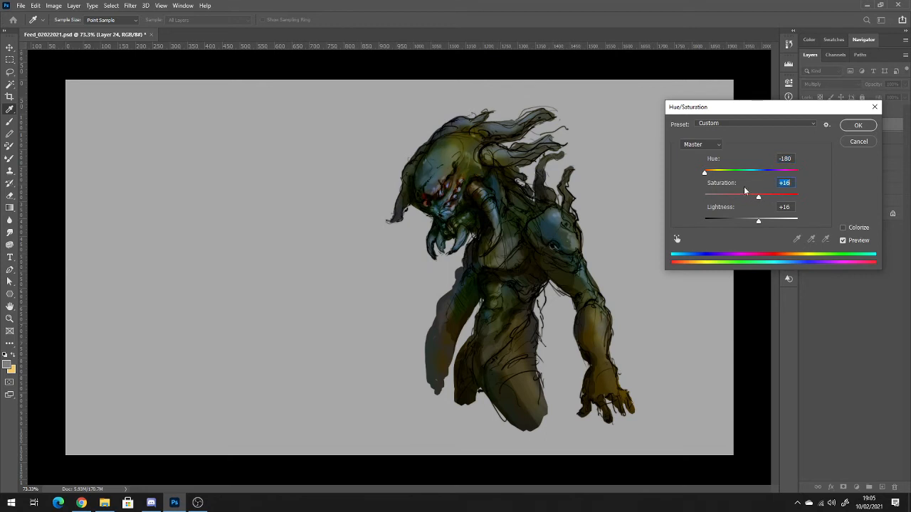
{"action": "left_click_drag", "start_coordinate": [705, 172], "coordinate": [801, 186]}
{"action": "key", "text": "shift+Tab"}
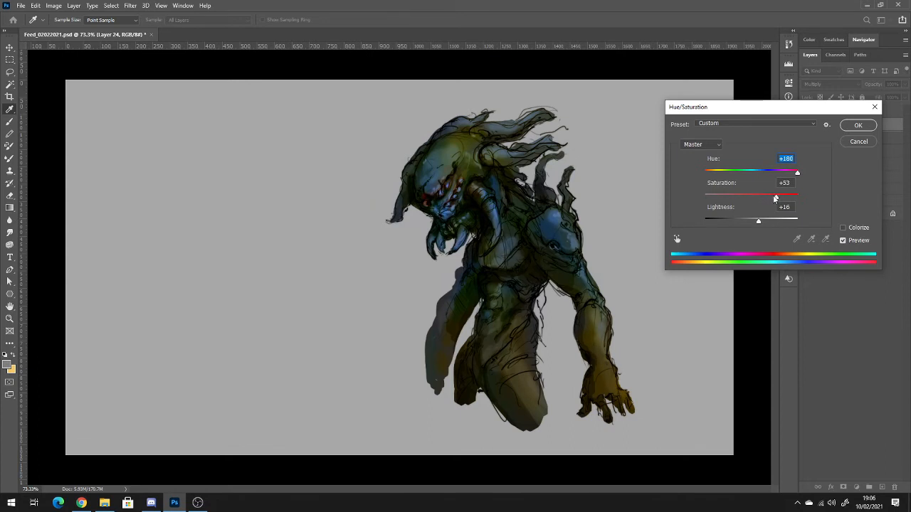
{"action": "left_click_drag", "start_coordinate": [775, 199], "coordinate": [770, 224]}
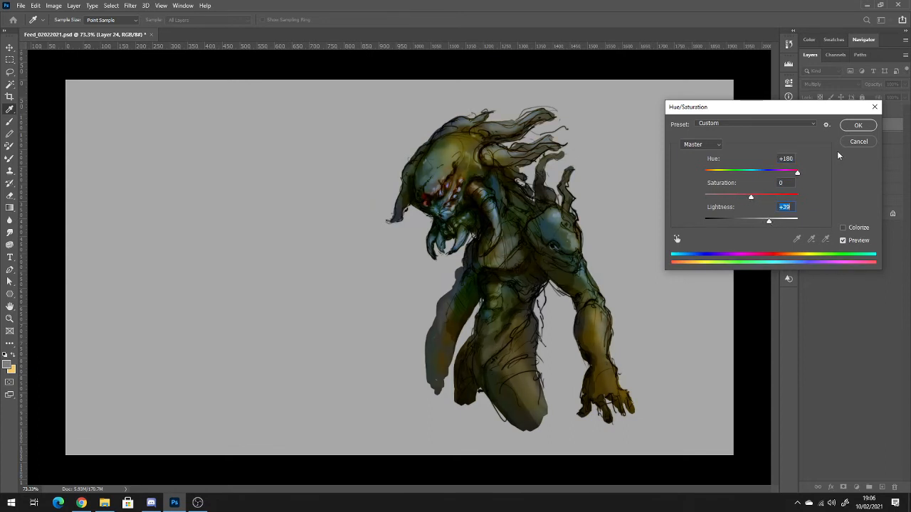
{"action": "left_click", "coordinate": [858, 125]}
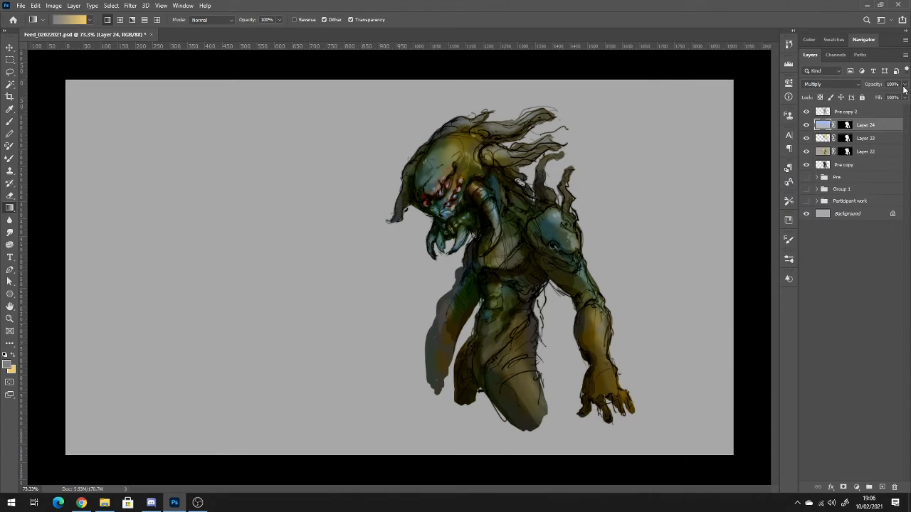
Lower the opacity of Layer 24 to 79% and deselect all layers.
{"action": "left_click", "coordinate": [904, 84]}
{"action": "left_click", "coordinate": [883, 96]}
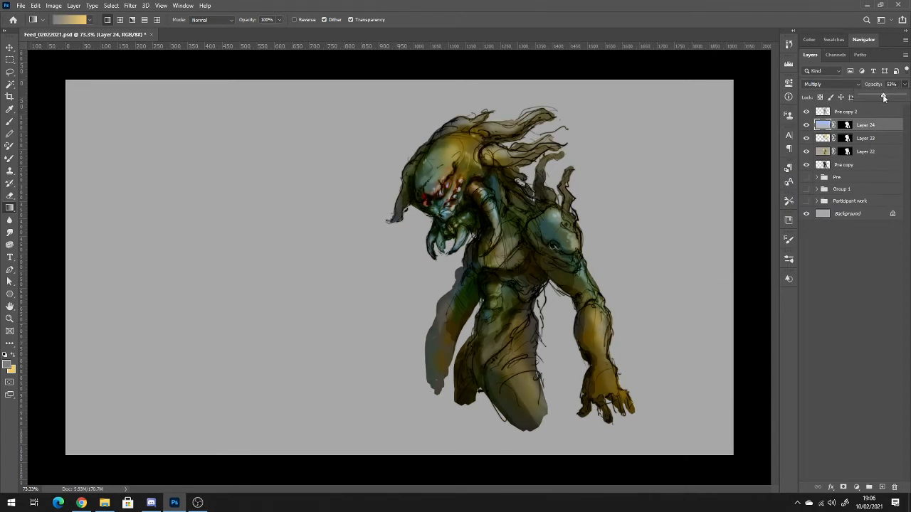
{"action": "left_click_drag", "start_coordinate": [886, 99], "coordinate": [895, 97]}
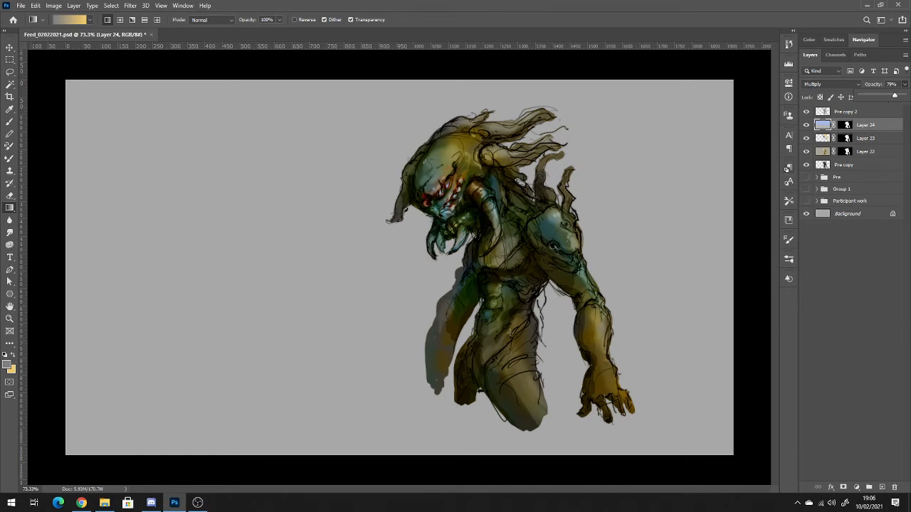
{"action": "left_click", "coordinate": [880, 324]}
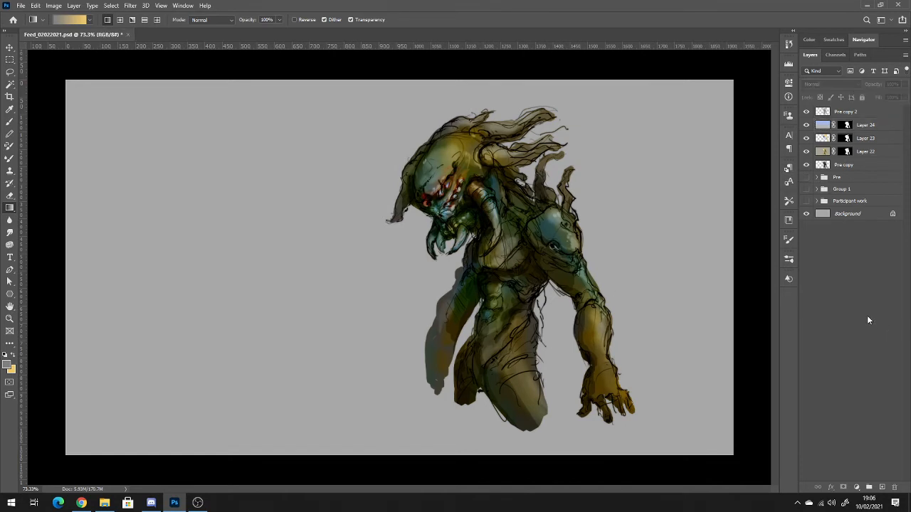
{"action": "scroll", "coordinate": [482, 345], "scroll_direction": "down", "scroll_amount": 2}
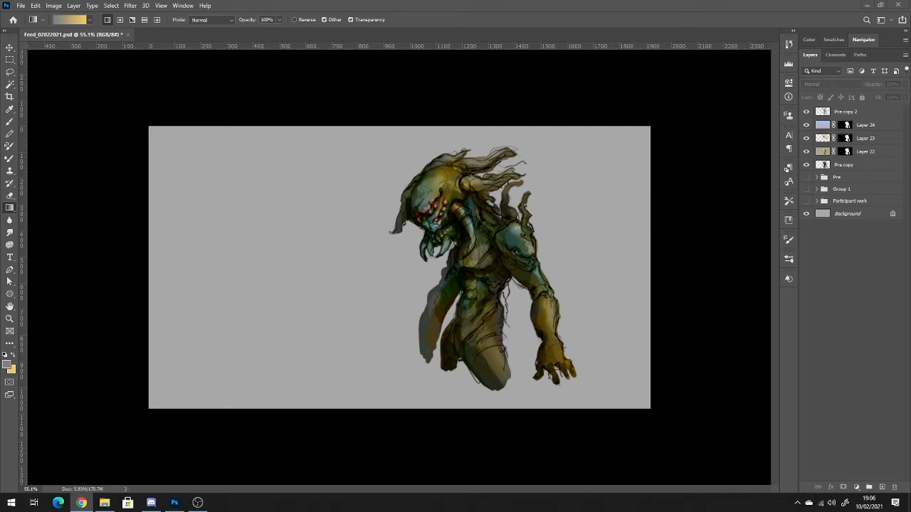
Switch to Chrome and search Google for "reptile textures".
{"action": "left_click", "coordinate": [82, 502]}
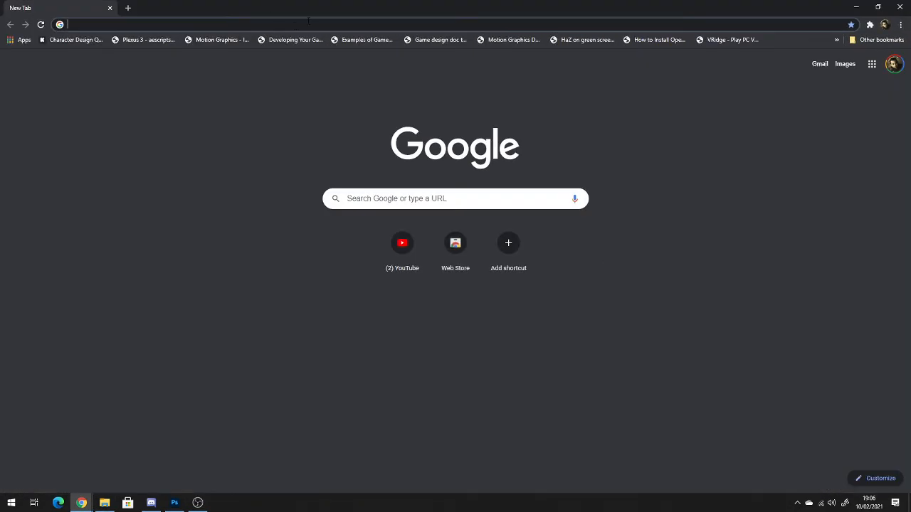
{"action": "left_click", "coordinate": [316, 28]}
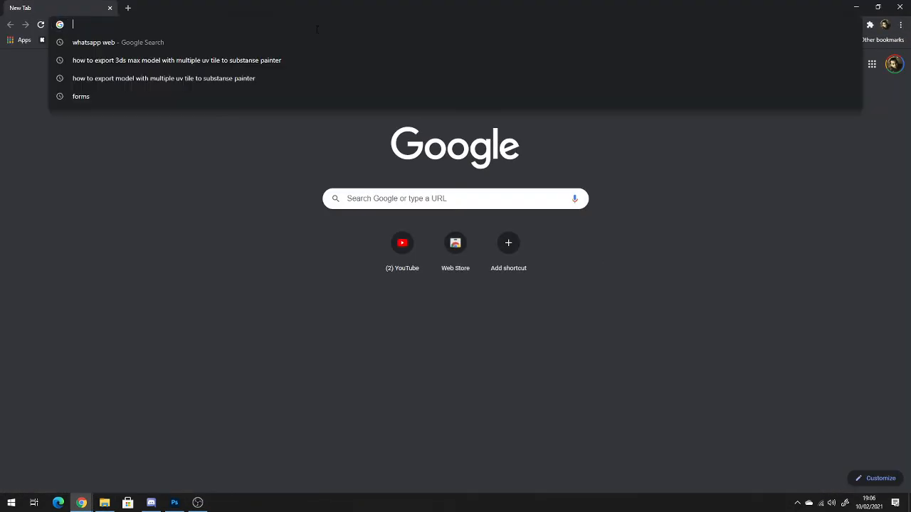
{"action": "type", "text": "e"}
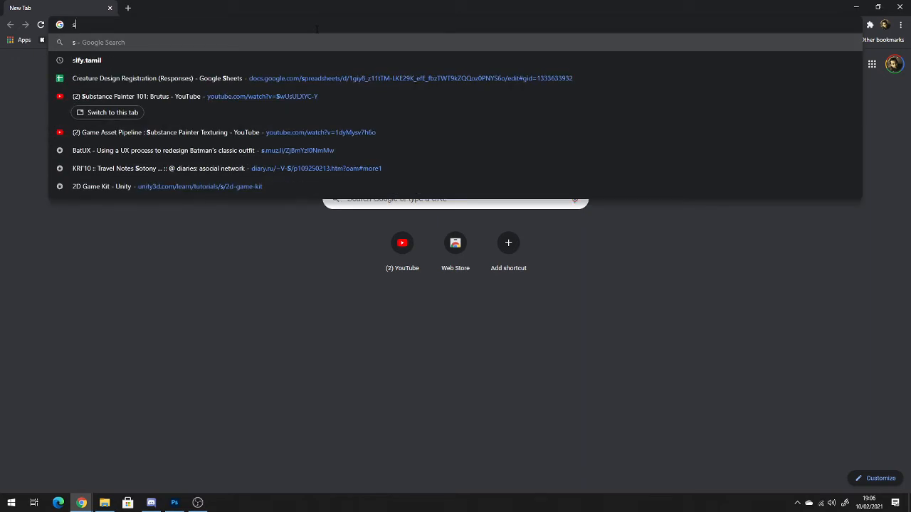
{"action": "key", "text": "BackSpace"}
{"action": "type", "text": "repti"}
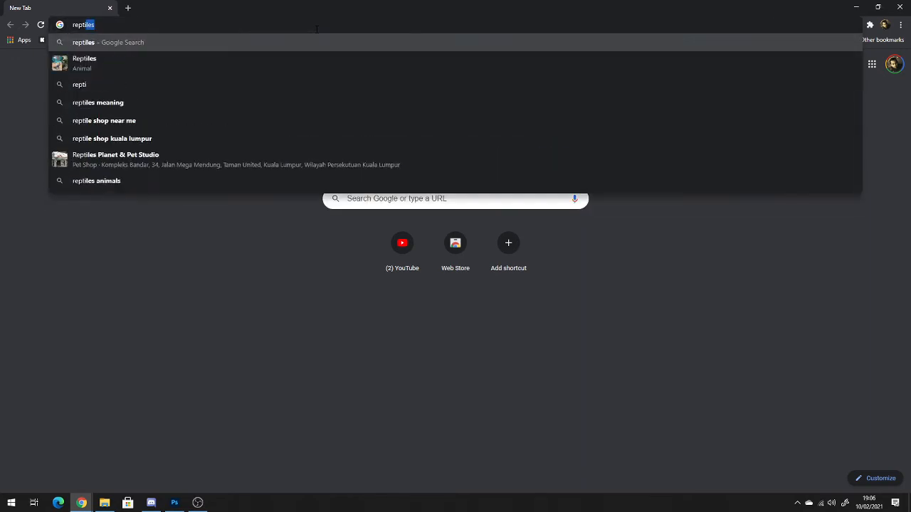
{"action": "type", "text": "le textures"}
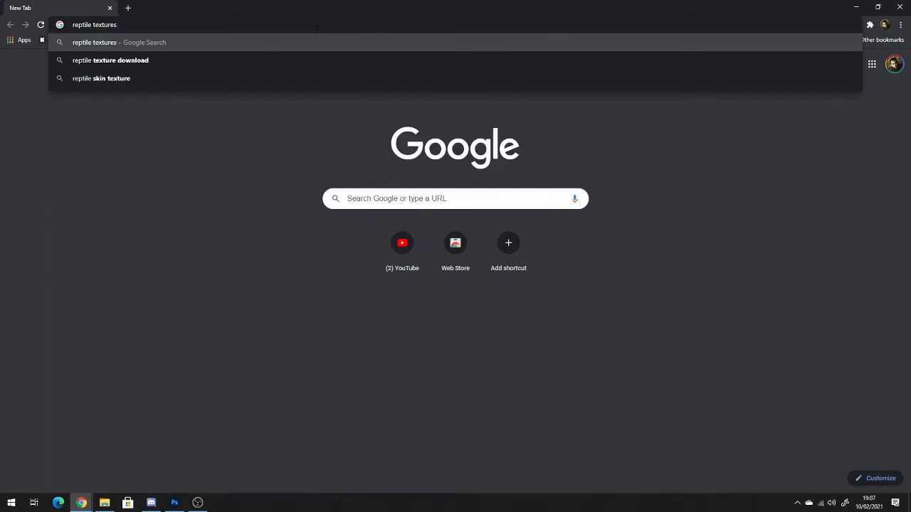
{"action": "key", "text": "Return"}
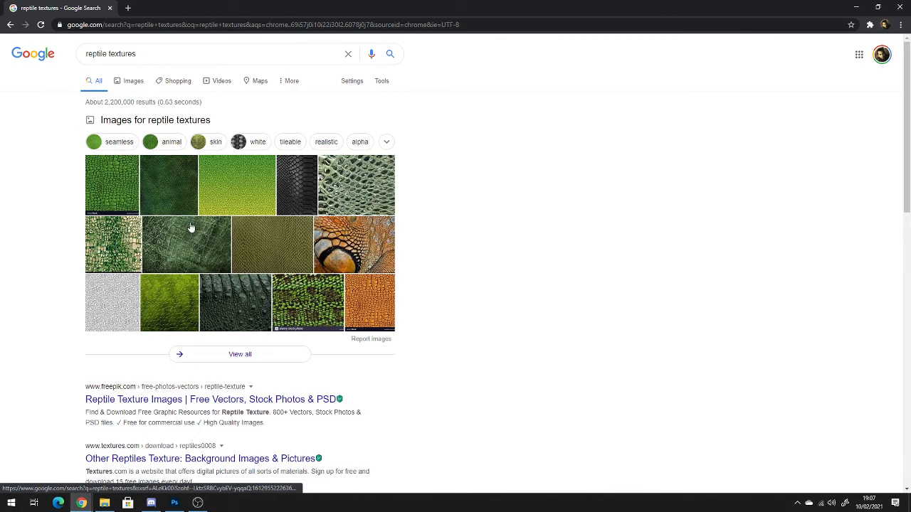
Browse the image results for reptile textures and copy the dark olive crocodile-skin image from Pikist.
{"action": "left_click", "coordinate": [147, 123]}
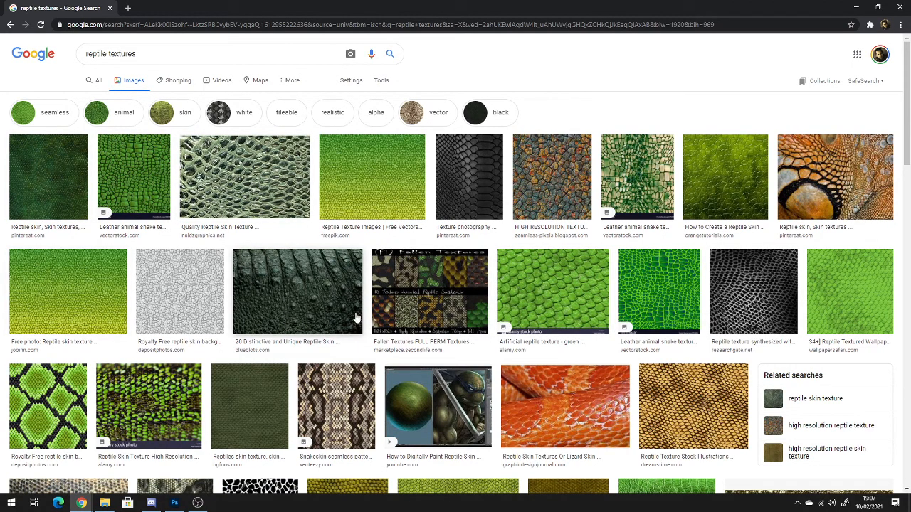
{"action": "scroll", "coordinate": [356, 317], "scroll_direction": "down", "scroll_amount": 2}
{"action": "scroll", "coordinate": [356, 317], "scroll_direction": "down", "scroll_amount": 2}
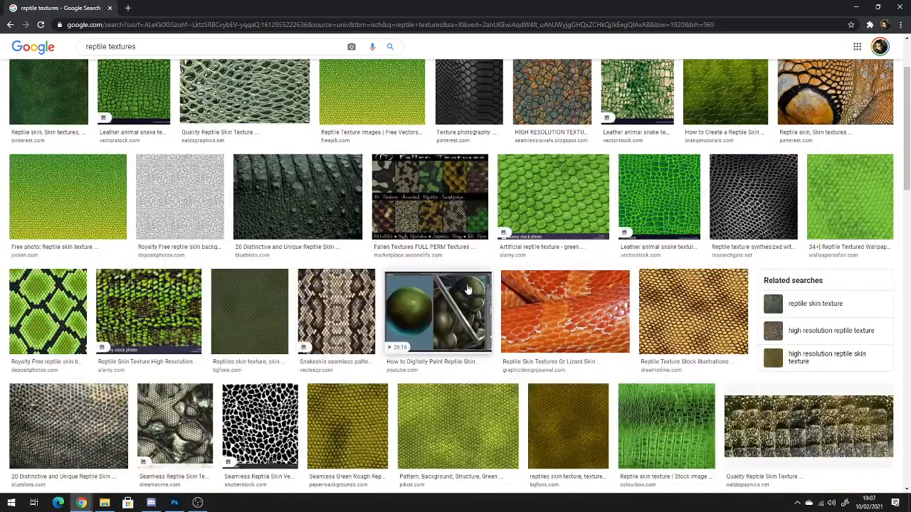
{"action": "scroll", "coordinate": [502, 291], "scroll_direction": "down", "scroll_amount": 1}
{"action": "scroll", "coordinate": [502, 290], "scroll_direction": "down", "scroll_amount": 1}
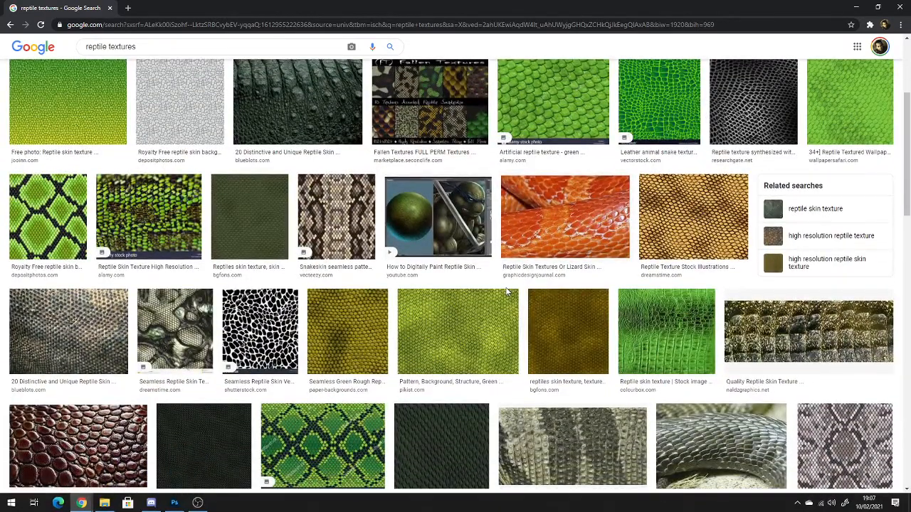
{"action": "scroll", "coordinate": [506, 292], "scroll_direction": "down", "scroll_amount": 2}
{"action": "scroll", "coordinate": [507, 292], "scroll_direction": "down", "scroll_amount": 2}
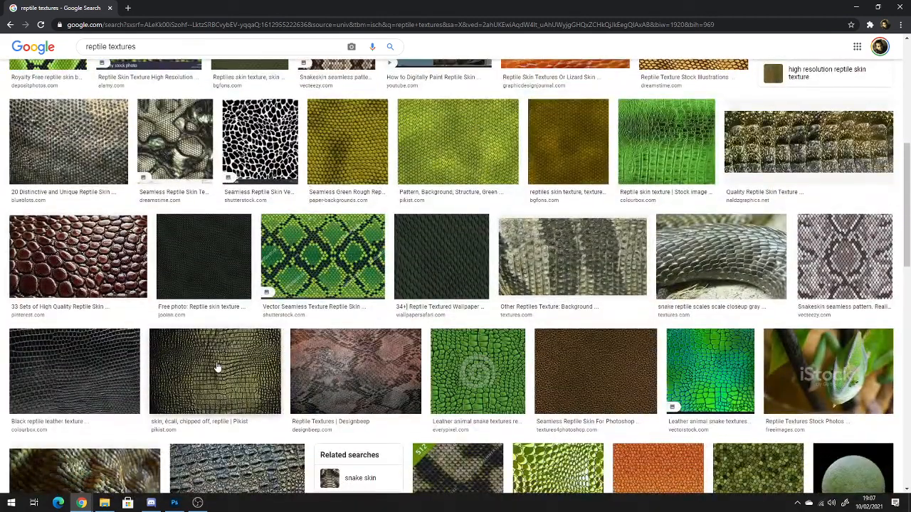
{"action": "left_click", "coordinate": [219, 366]}
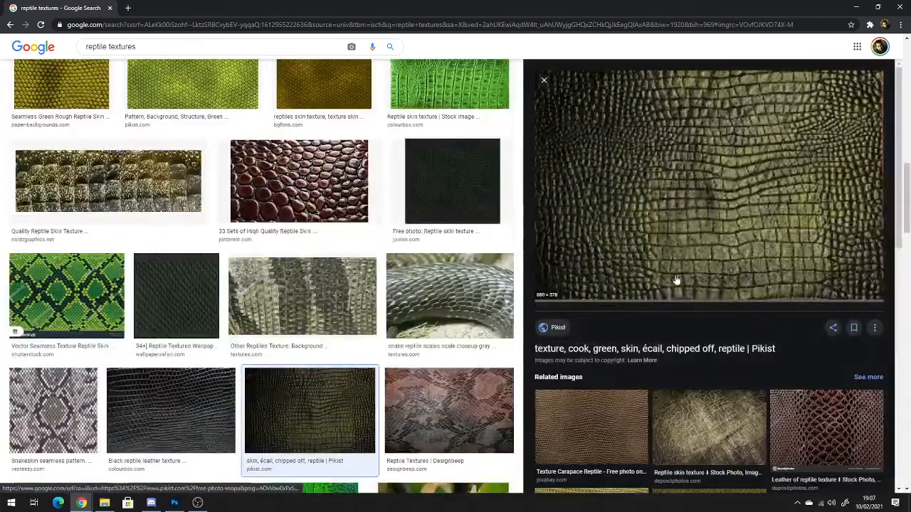
{"action": "right_click", "coordinate": [710, 236]}
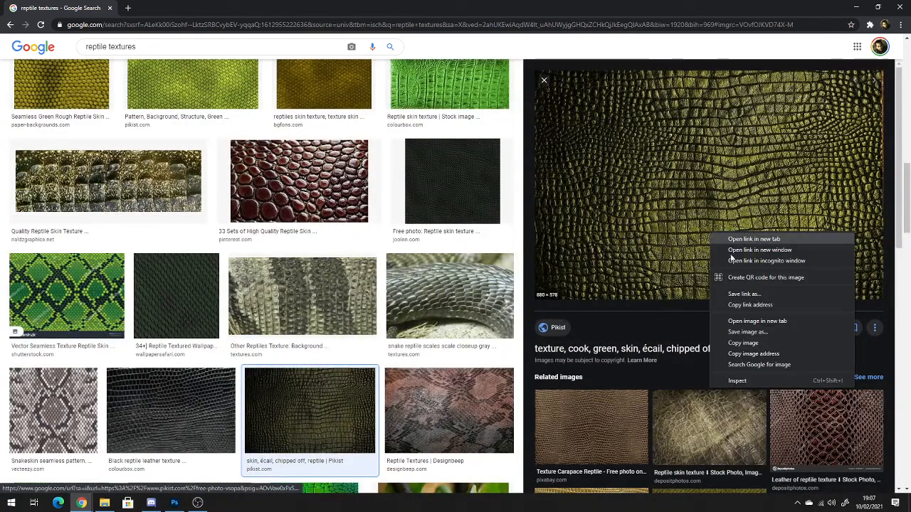
{"action": "left_click", "coordinate": [756, 343]}
Switch to Photoshop, paste the copied skin texture as a new layer and move it over the creature's torso and arms.
{"action": "key", "text": "alt+Tab"}
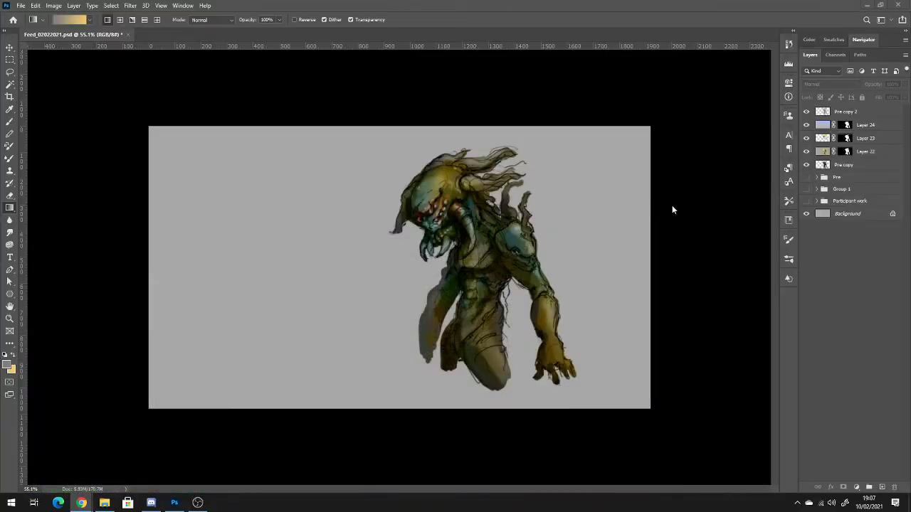
{"action": "key", "text": "ctrl+v"}
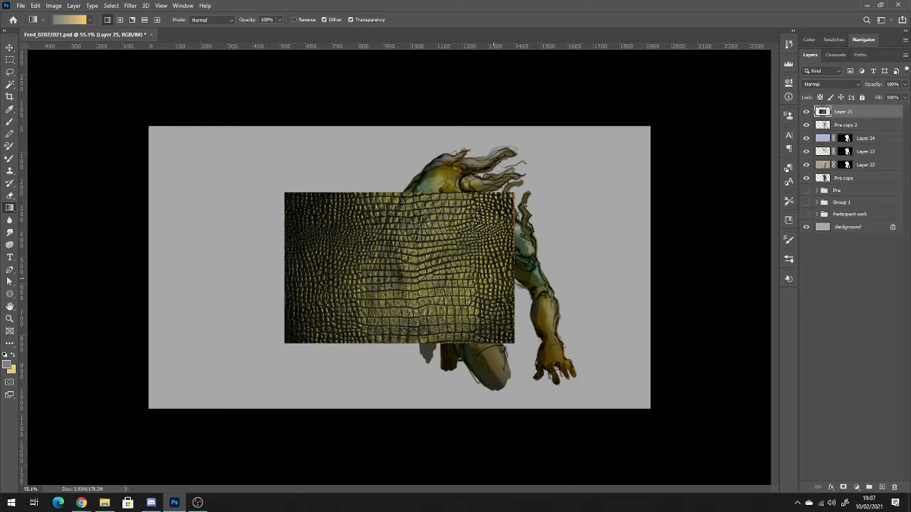
{"action": "key", "text": "v"}
{"action": "left_click_drag", "start_coordinate": [459, 257], "coordinate": [574, 239]}
{"action": "left_click_drag", "start_coordinate": [560, 281], "coordinate": [570, 276]}
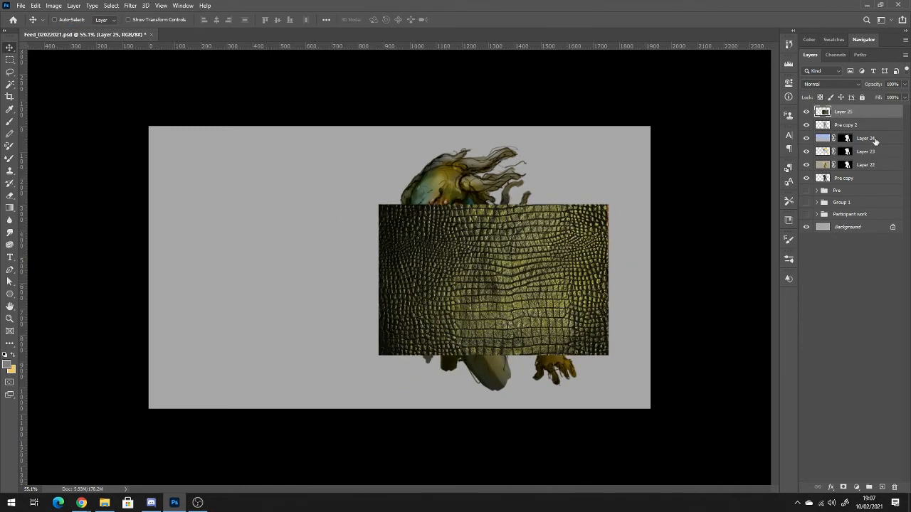
Set the pasted texture layer's blend mode to Overlay, keeping its opacity at 100%.
{"action": "left_click", "coordinate": [841, 85]}
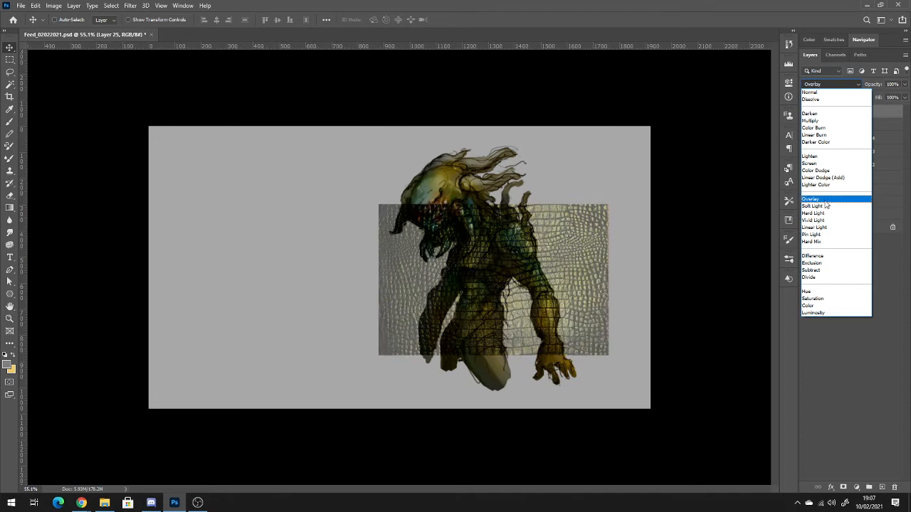
{"action": "left_click", "coordinate": [818, 199]}
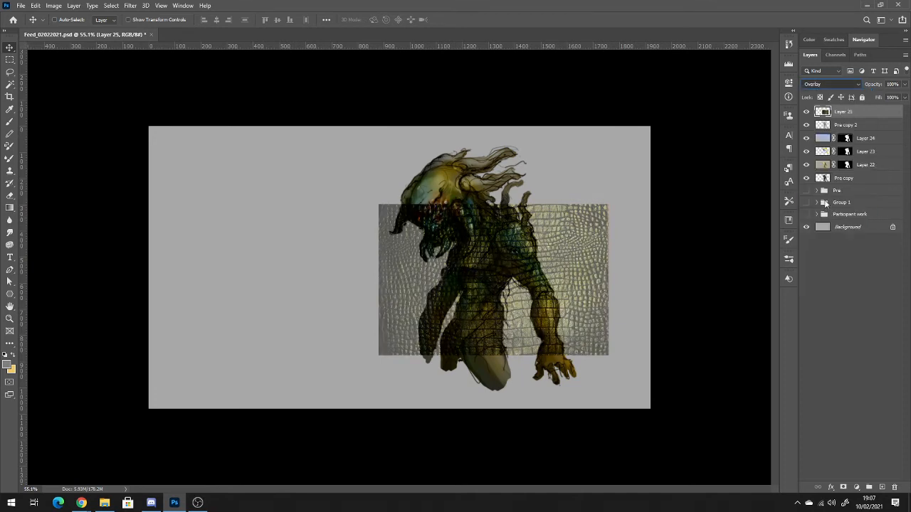
{"action": "left_click", "coordinate": [904, 86]}
{"action": "left_click_drag", "start_coordinate": [901, 97], "coordinate": [892, 97]}
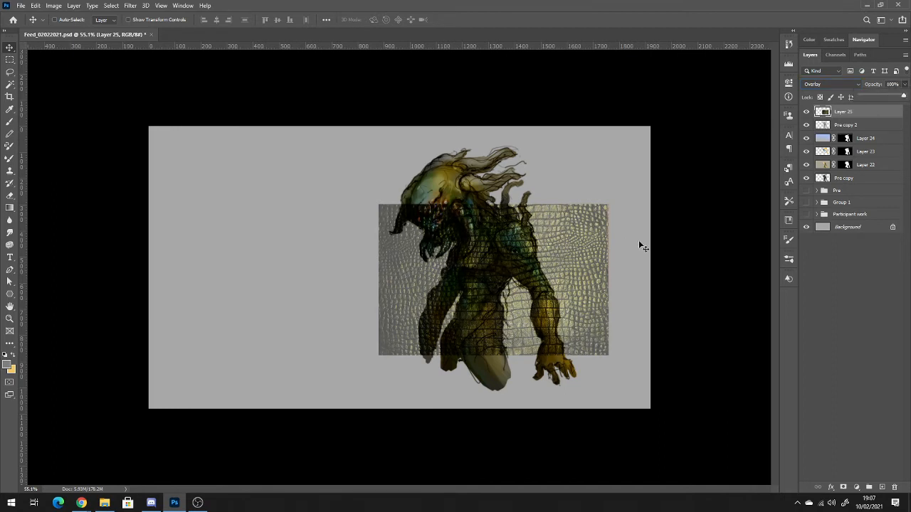
{"action": "left_click", "coordinate": [871, 112]}
Adjust the texture layer's Hue/Saturation, raising the lightness to +31 and reducing the saturation.
{"action": "key", "text": "ctrl+u"}
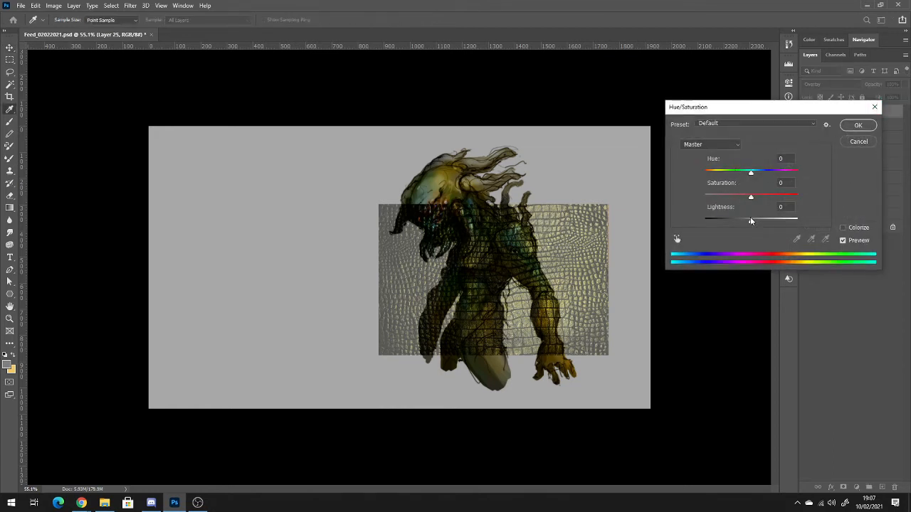
{"action": "left_click_drag", "start_coordinate": [750, 219], "coordinate": [766, 220]}
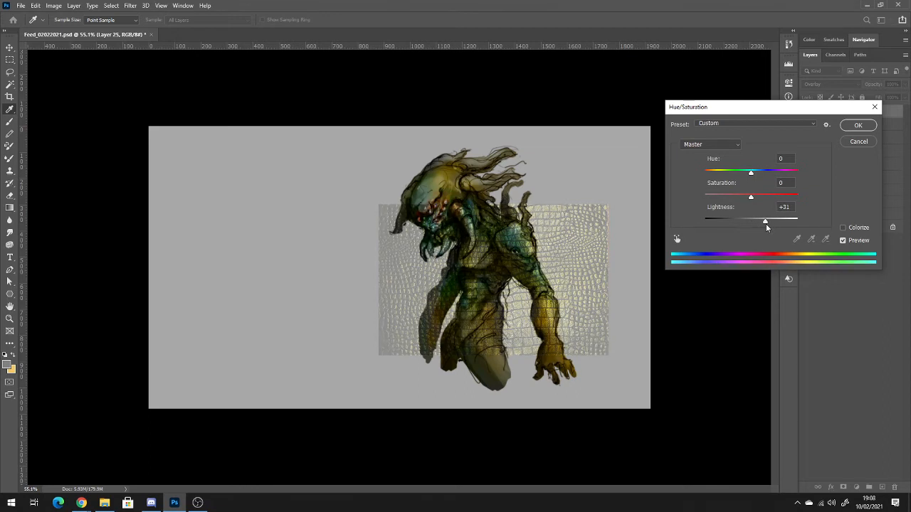
{"action": "left_click_drag", "start_coordinate": [751, 197], "coordinate": [763, 175]}
{"action": "left_click", "coordinate": [859, 124]}
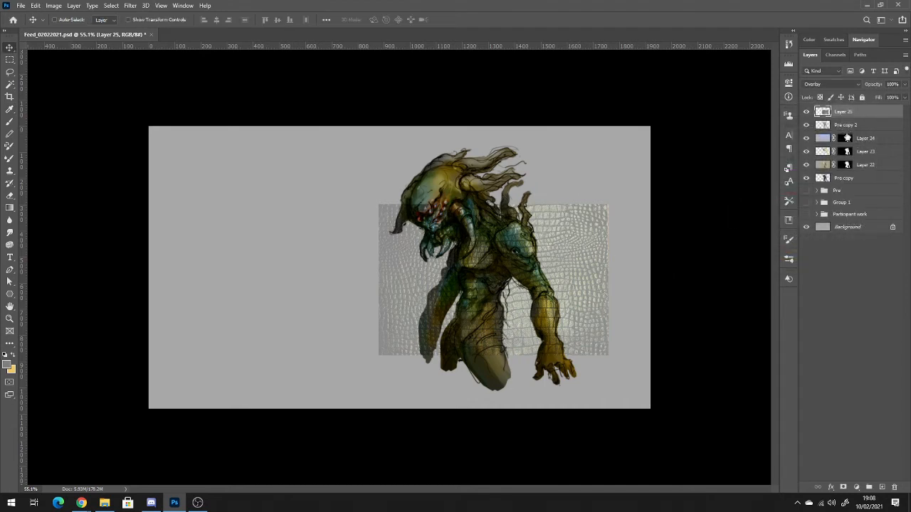
Copy Layer 24's mask onto Layer 25 and shift the unlinked texture sideways towards the creature's front arm.
{"action": "left_click_drag", "start_coordinate": [846, 140], "coordinate": [846, 114]}
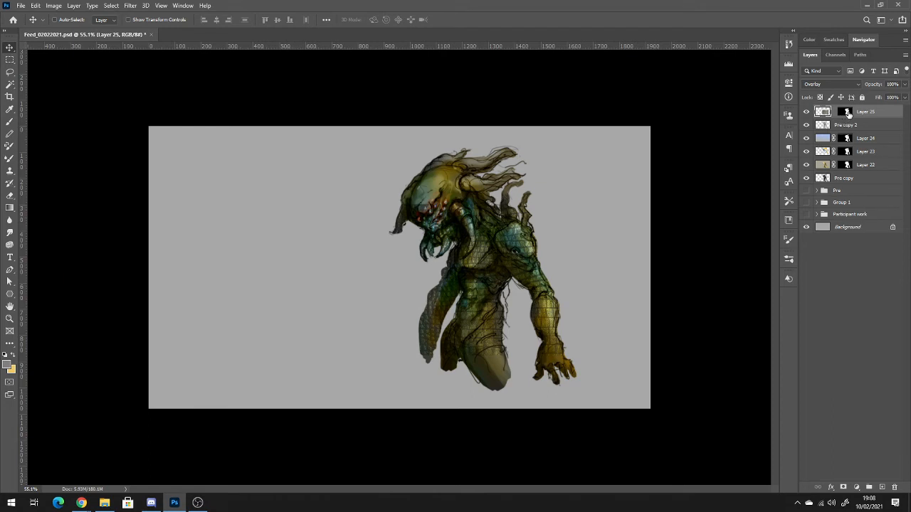
{"action": "left_click_drag", "start_coordinate": [516, 261], "coordinate": [565, 253]}
Warp the Layer 25 texture so its scales stretch down over the thigh and hand and curve around the shoulder and arm.
{"action": "key", "text": "ctrl+t"}
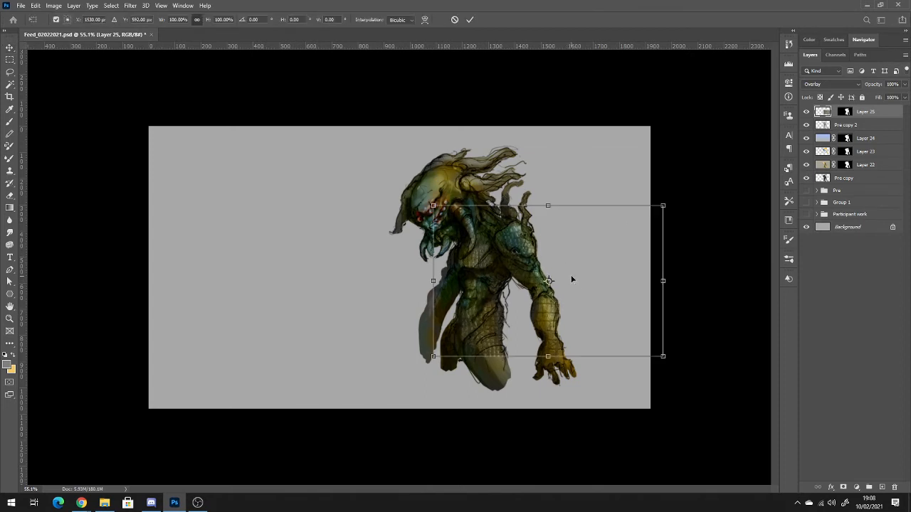
{"action": "right_click", "coordinate": [548, 281]}
{"action": "left_click", "coordinate": [573, 331]}
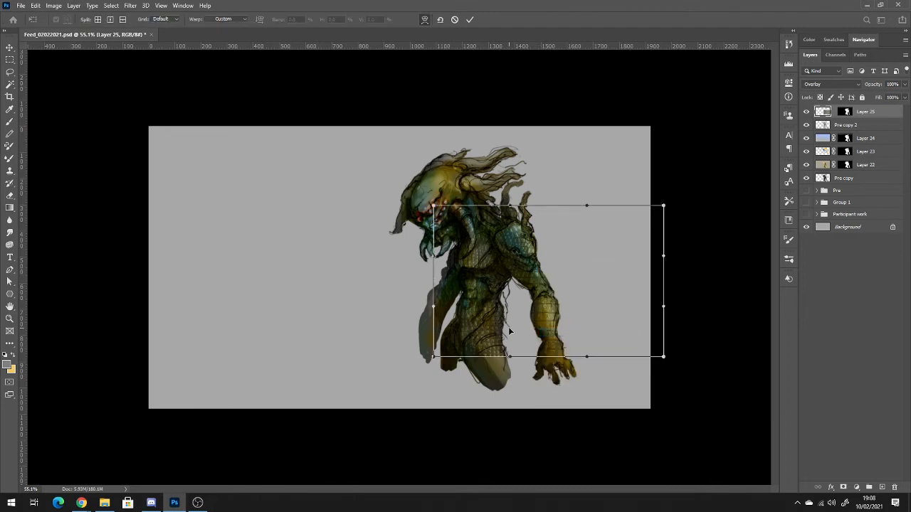
{"action": "left_click_drag", "start_coordinate": [547, 331], "coordinate": [501, 355]}
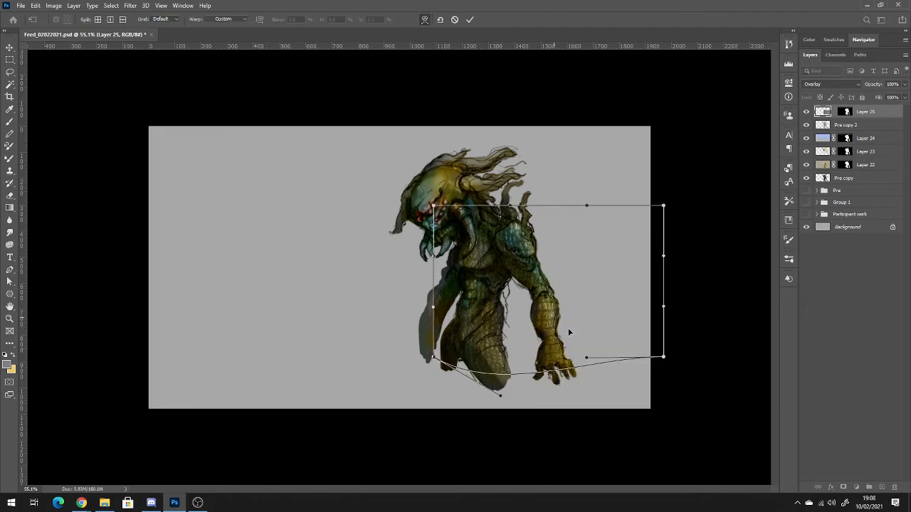
{"action": "left_click_drag", "start_coordinate": [537, 282], "coordinate": [559, 280]}
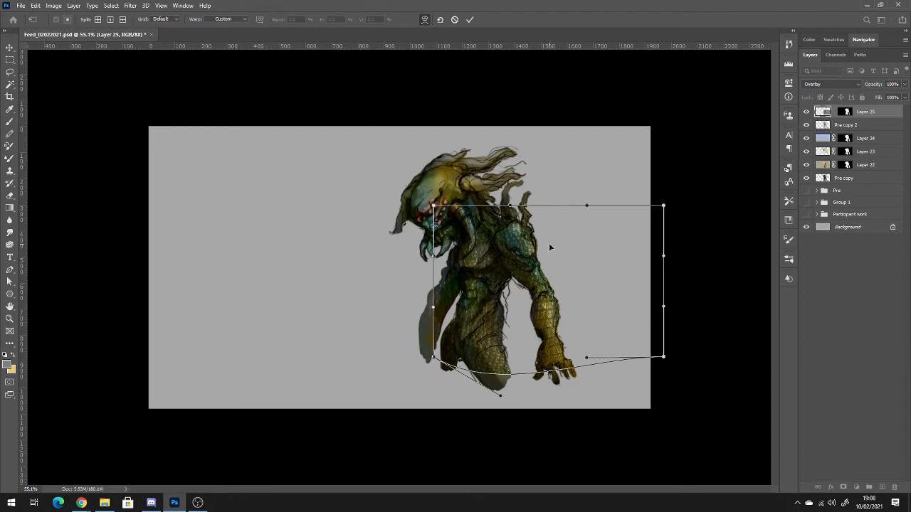
{"action": "left_click_drag", "start_coordinate": [549, 243], "coordinate": [545, 227]}
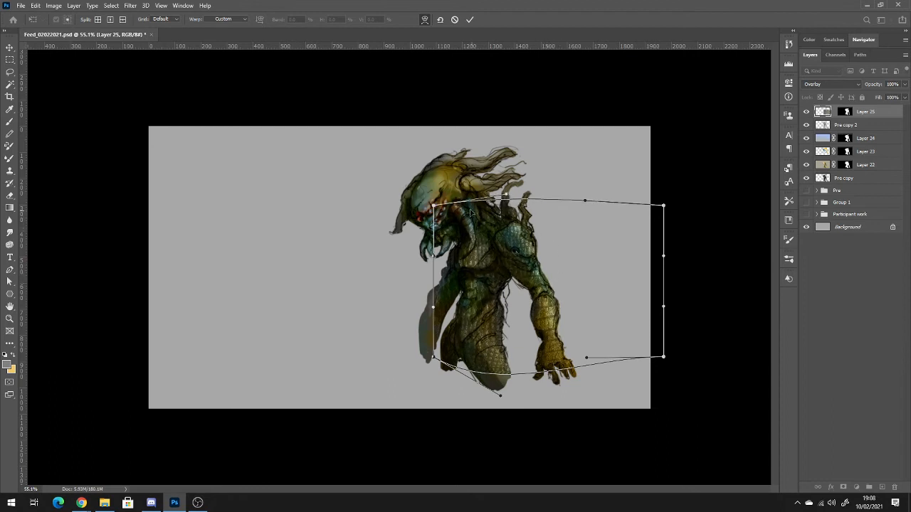
{"action": "mouse_move", "coordinate": [470, 211]}
{"action": "left_mouse_down"}
{"action": "mouse_move", "coordinate": [469, 203]}
{"action": "mouse_move", "coordinate": [476, 215]}
{"action": "left_mouse_up"}
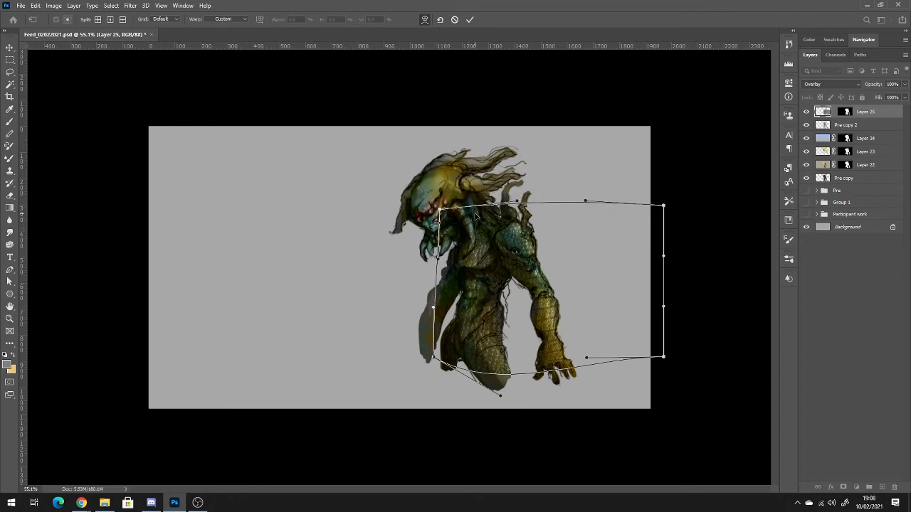
{"action": "left_click_drag", "start_coordinate": [537, 264], "coordinate": [536, 271]}
{"action": "left_click_drag", "start_coordinate": [556, 330], "coordinate": [562, 341]}
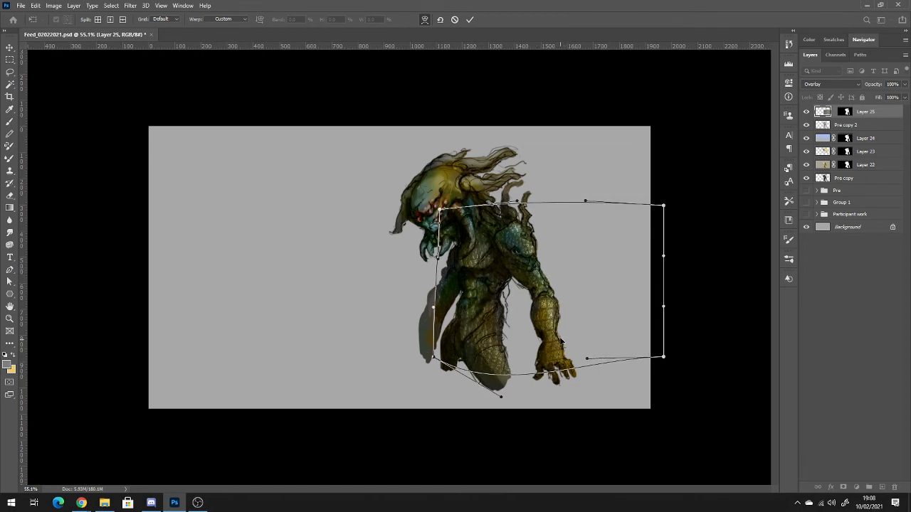
{"action": "key", "text": "Return"}
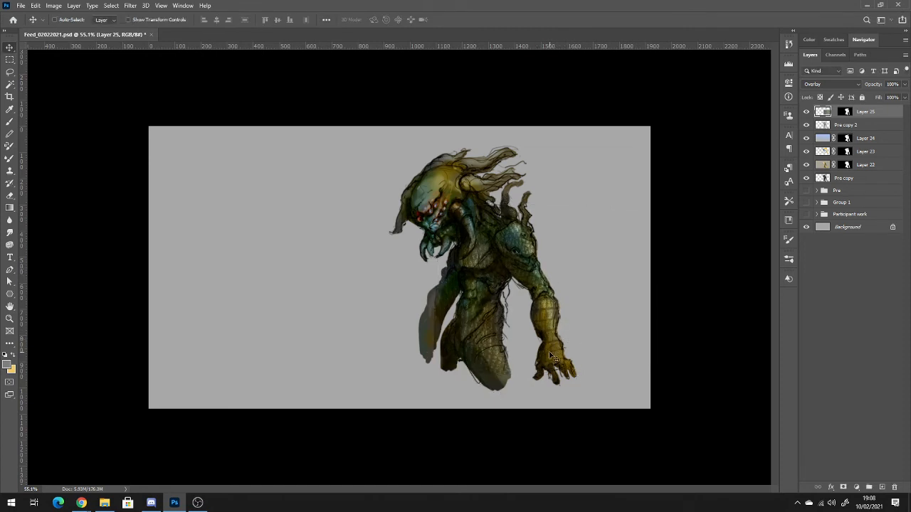
{"action": "scroll", "coordinate": [548, 353], "scroll_direction": "up", "scroll_amount": 5}
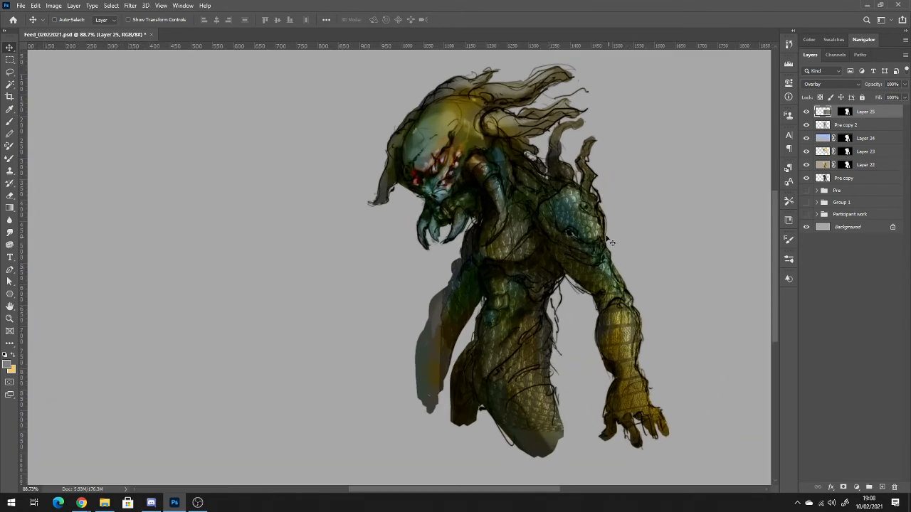
{"action": "scroll", "coordinate": [534, 315], "scroll_direction": "down", "scroll_amount": 2}
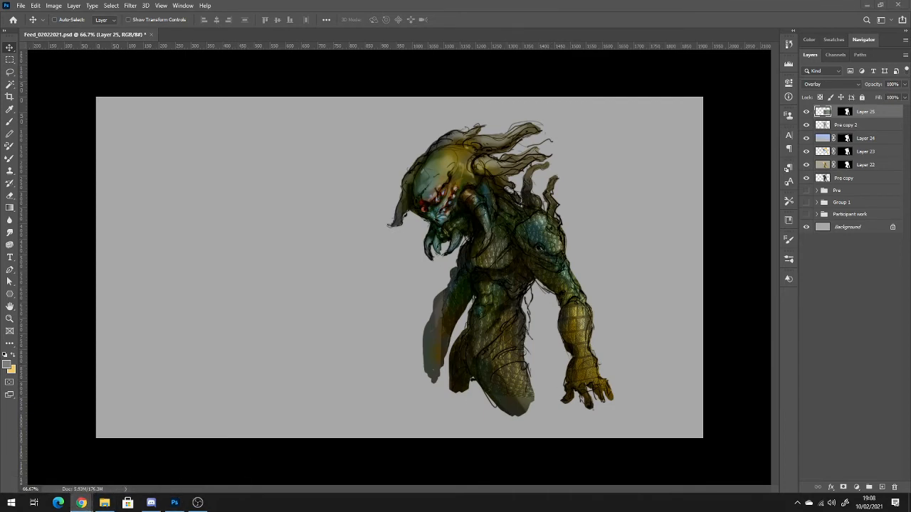
Switch to the Chrome image search for reptile textures and preview several related Depositphotos reptile skin images.
{"action": "left_click_drag", "start_coordinate": [910, 17], "coordinate": [402, 29]}
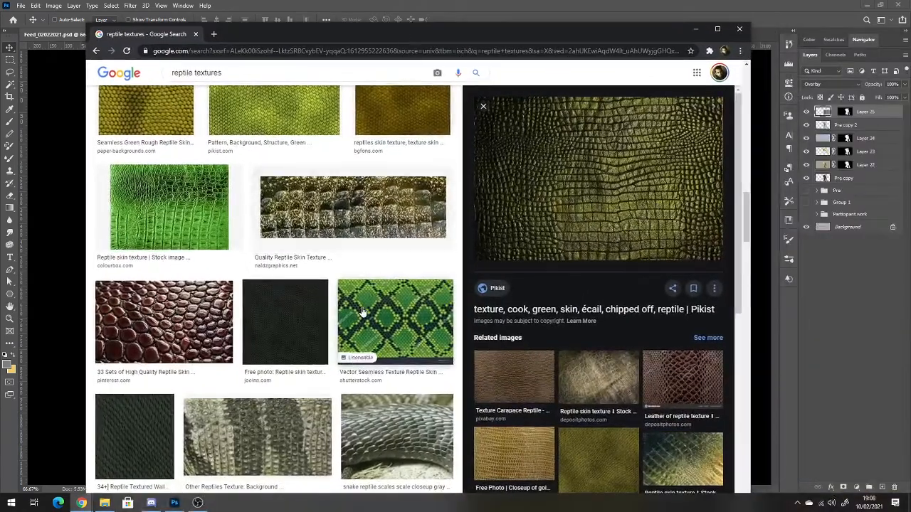
{"action": "scroll", "coordinate": [580, 396], "scroll_direction": "down", "scroll_amount": 3}
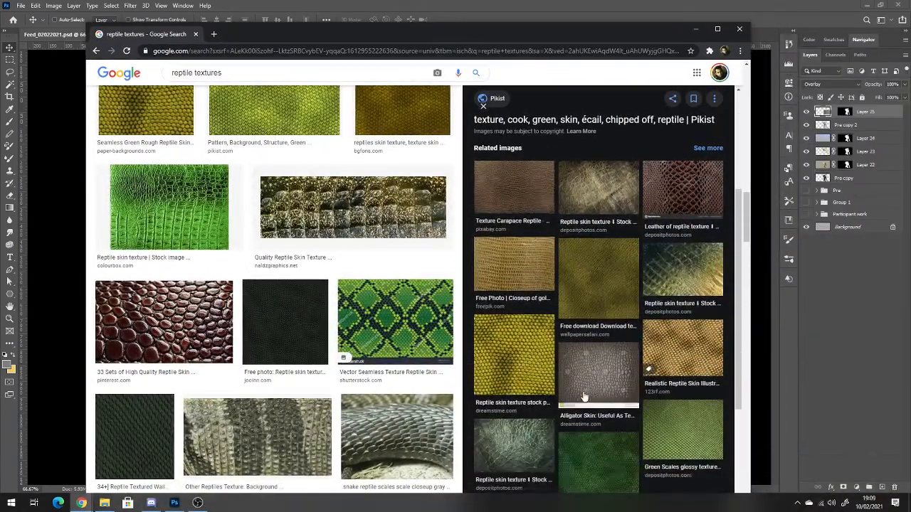
{"action": "scroll", "coordinate": [585, 395], "scroll_direction": "down", "scroll_amount": 1}
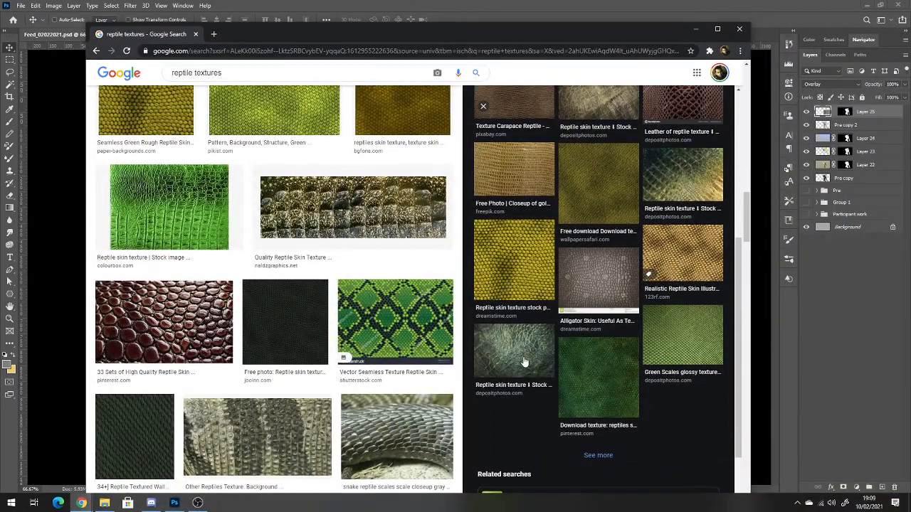
{"action": "left_click", "coordinate": [523, 356]}
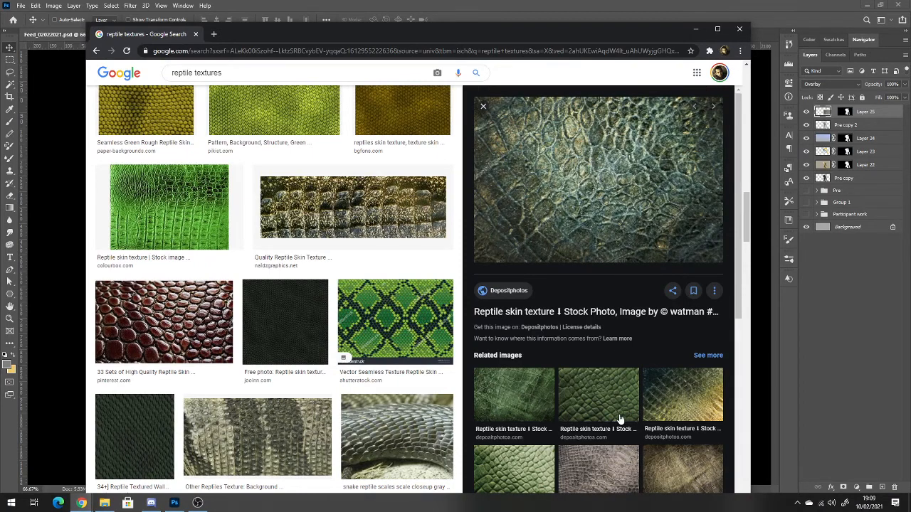
{"action": "scroll", "coordinate": [619, 377], "scroll_direction": "down", "scroll_amount": 1}
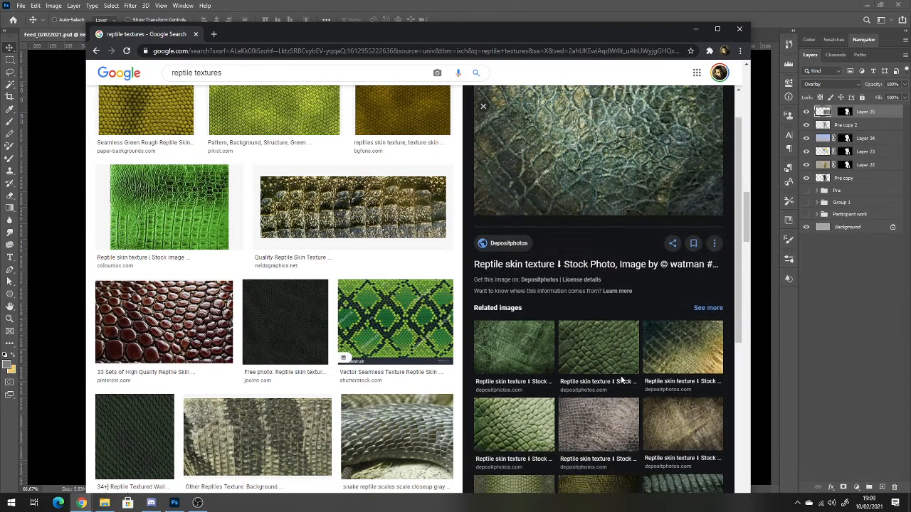
{"action": "left_click", "coordinate": [675, 418]}
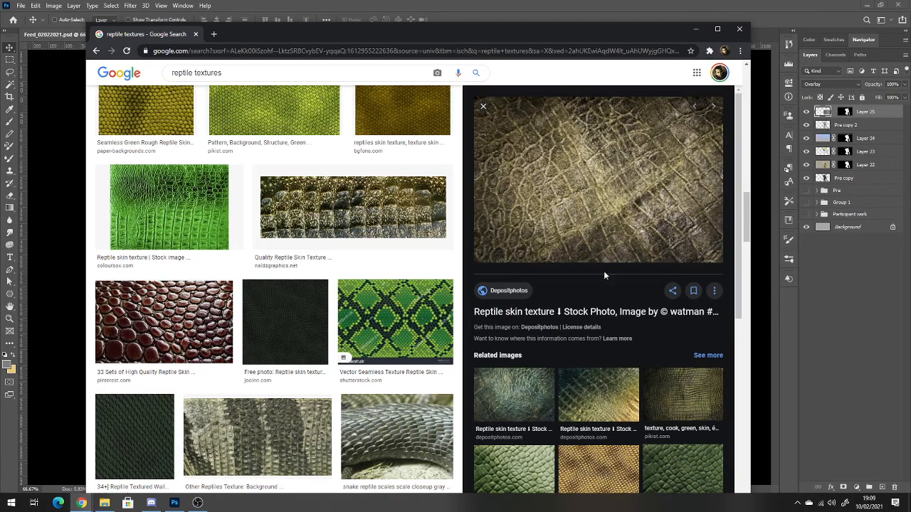
{"action": "left_click", "coordinate": [602, 391]}
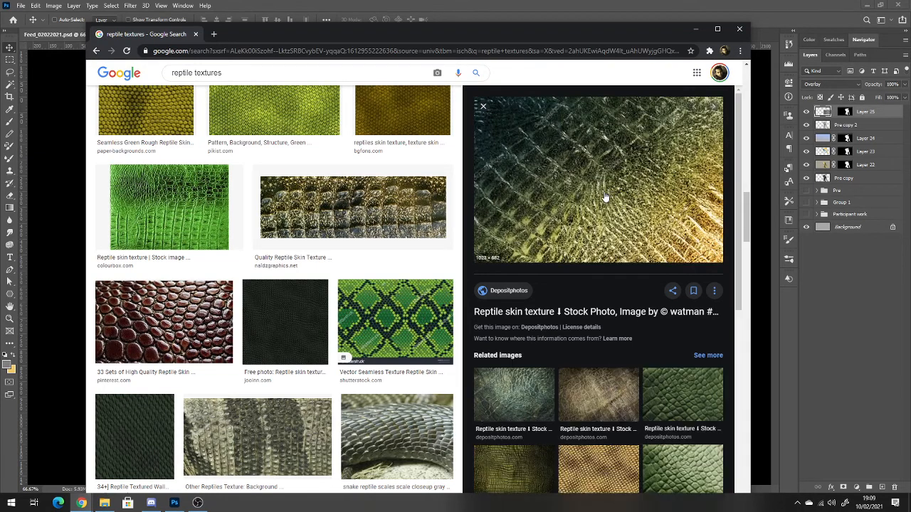
Look further through the reptile textures image results for another suitable texture source.
{"action": "scroll", "coordinate": [604, 197], "scroll_direction": "down", "scroll_amount": 5}
{"action": "scroll", "coordinate": [340, 387], "scroll_direction": "down", "scroll_amount": 10}
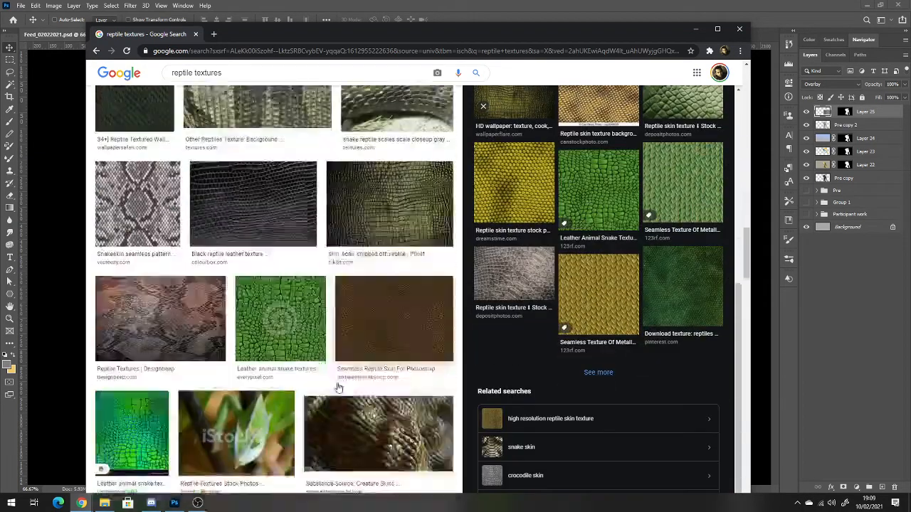
{"action": "scroll", "coordinate": [340, 387], "scroll_direction": "down", "scroll_amount": 10}
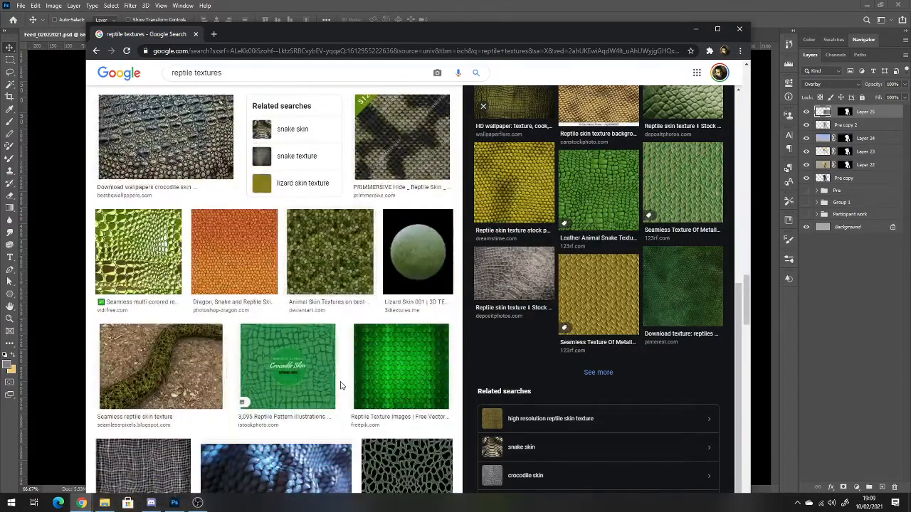
{"action": "scroll", "coordinate": [340, 386], "scroll_direction": "down", "scroll_amount": 5}
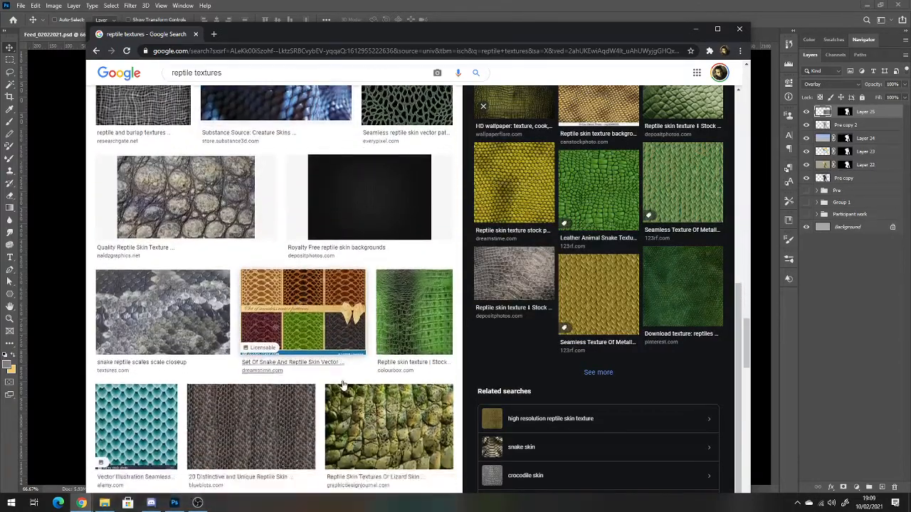
{"action": "scroll", "coordinate": [342, 385], "scroll_direction": "down", "scroll_amount": 6}
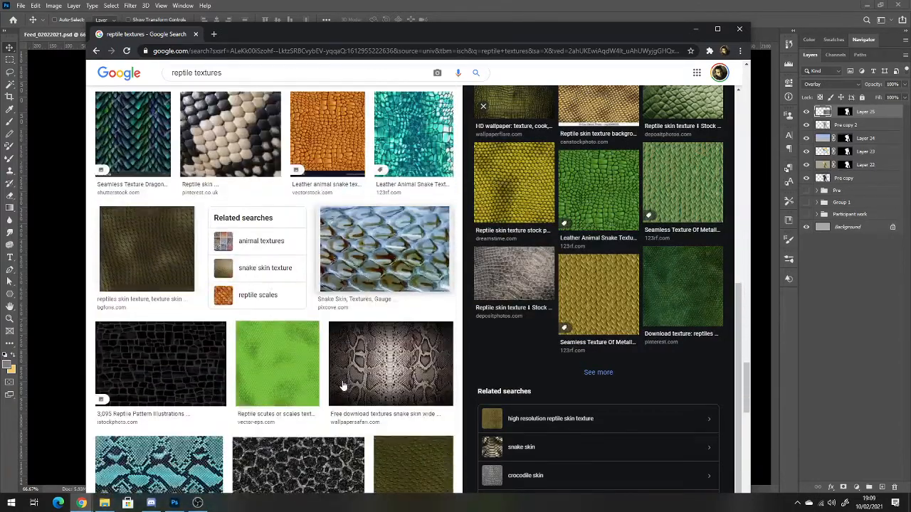
{"action": "scroll", "coordinate": [342, 385], "scroll_direction": "down", "scroll_amount": 8}
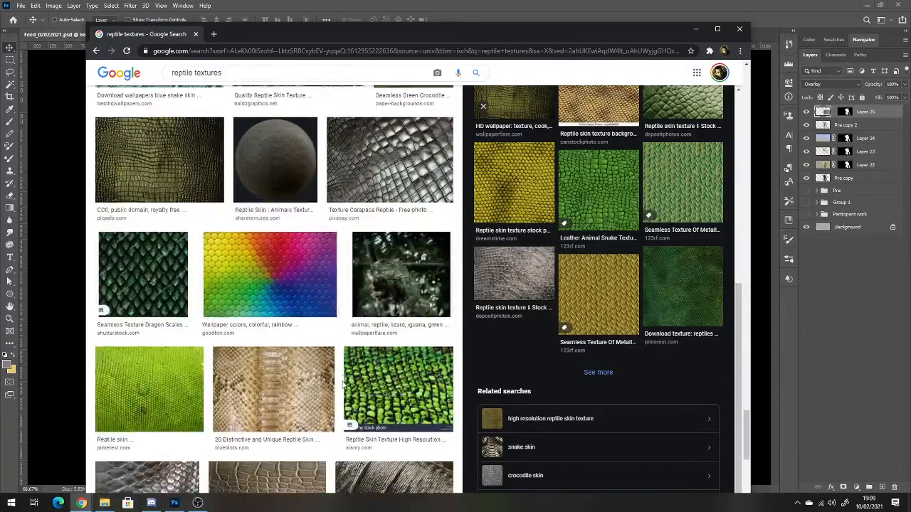
{"action": "scroll", "coordinate": [342, 385], "scroll_direction": "down", "scroll_amount": 8}
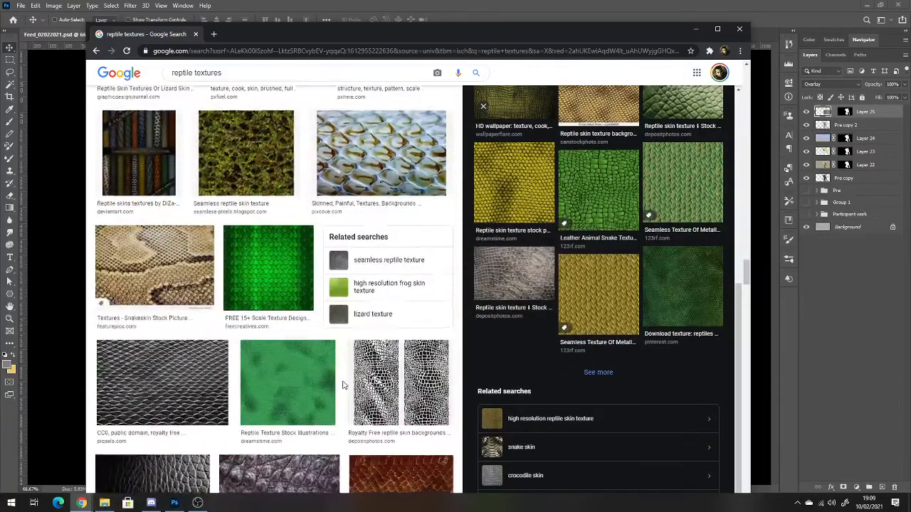
{"action": "scroll", "coordinate": [344, 384], "scroll_direction": "down", "scroll_amount": 3}
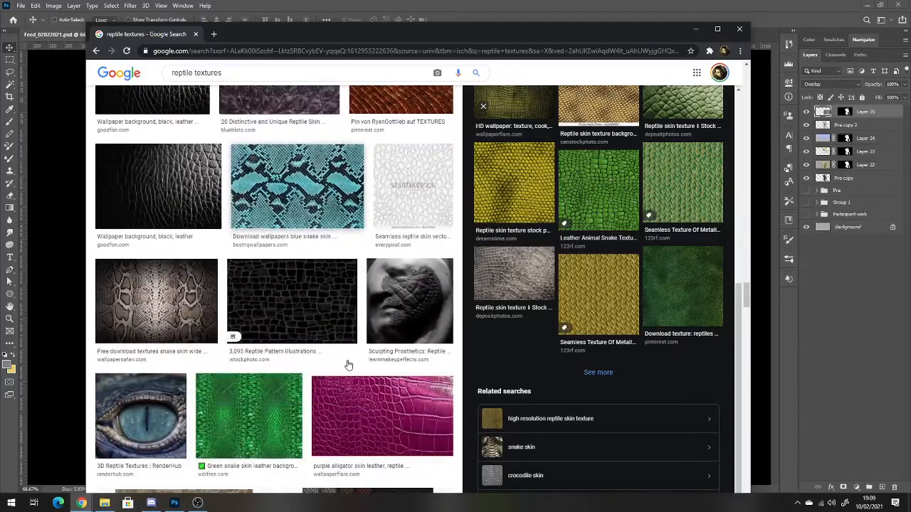
{"action": "scroll", "coordinate": [346, 276], "scroll_direction": "down", "scroll_amount": 3}
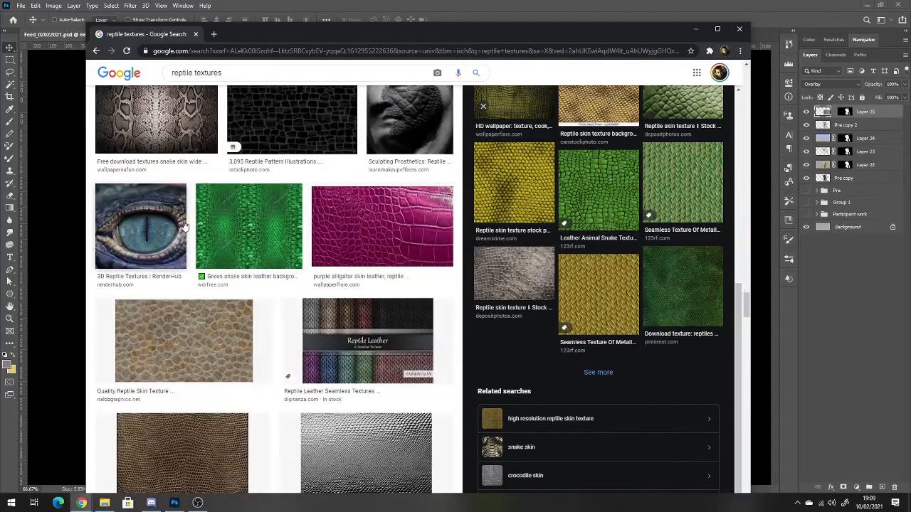
Copy the blue reptile eye image from the RenderHub result and paste it into the Photoshop document over the creature's head.
{"action": "left_click", "coordinate": [165, 232]}
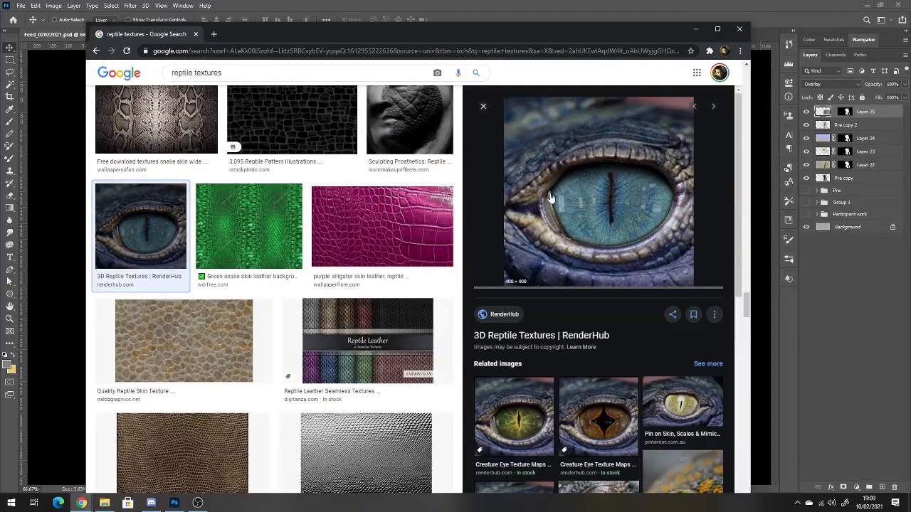
{"action": "right_click", "coordinate": [609, 206]}
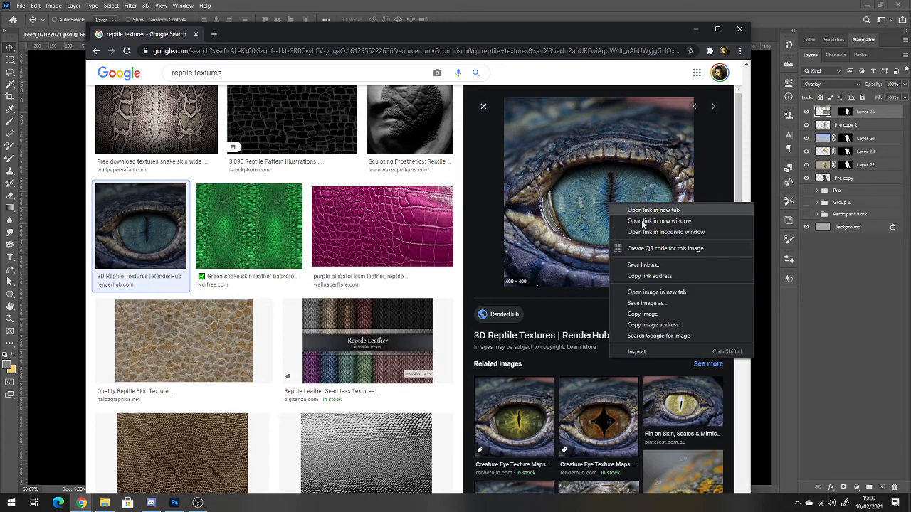
{"action": "left_click", "coordinate": [642, 313]}
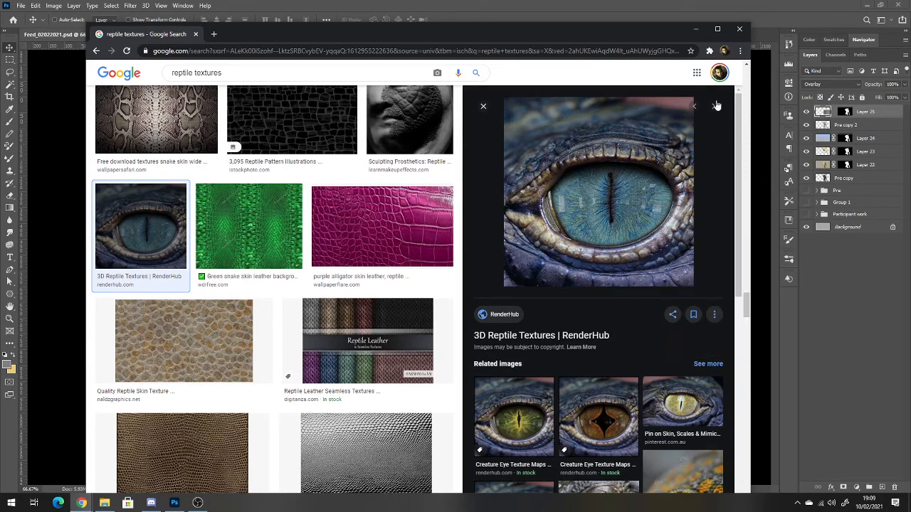
{"action": "left_click", "coordinate": [695, 29]}
{"action": "key", "text": "ctrl+v"}
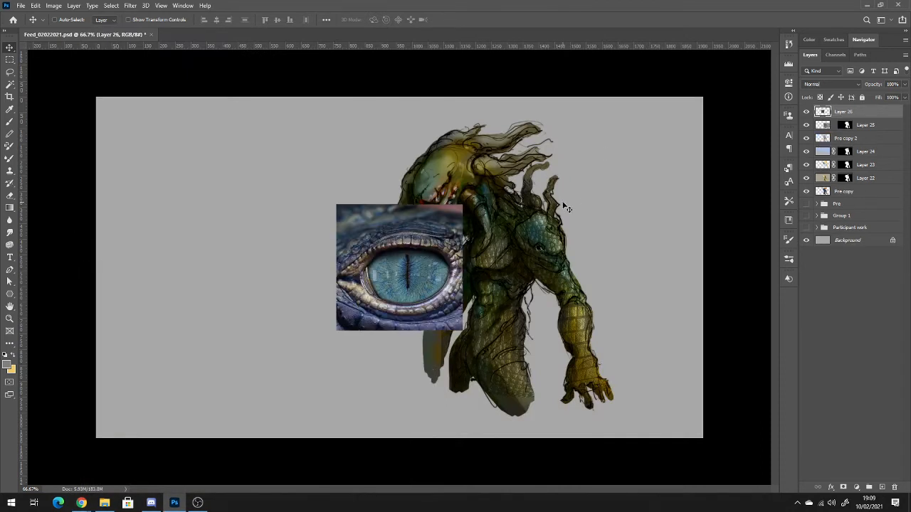
{"action": "left_click_drag", "start_coordinate": [435, 269], "coordinate": [472, 190]}
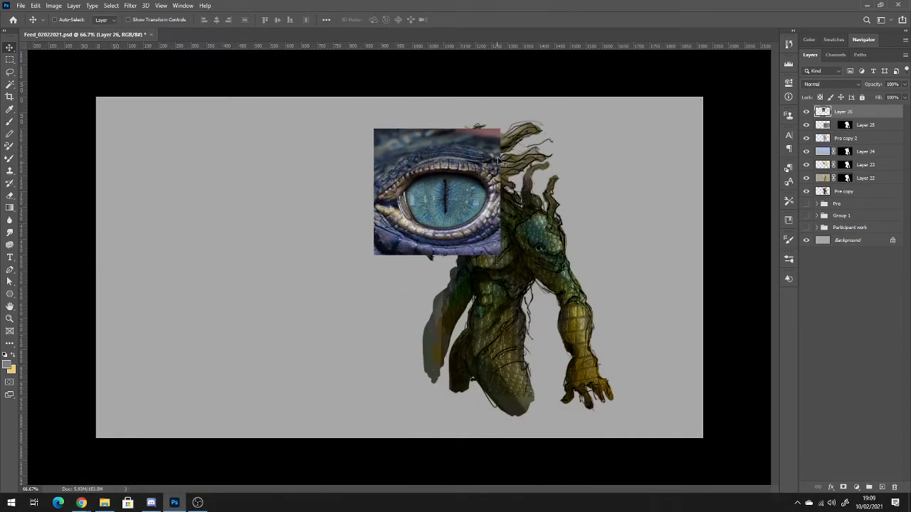
Set the pasted eye image's blend mode to Overlay and shift it up over the creature's head.
{"action": "left_click", "coordinate": [854, 83]}
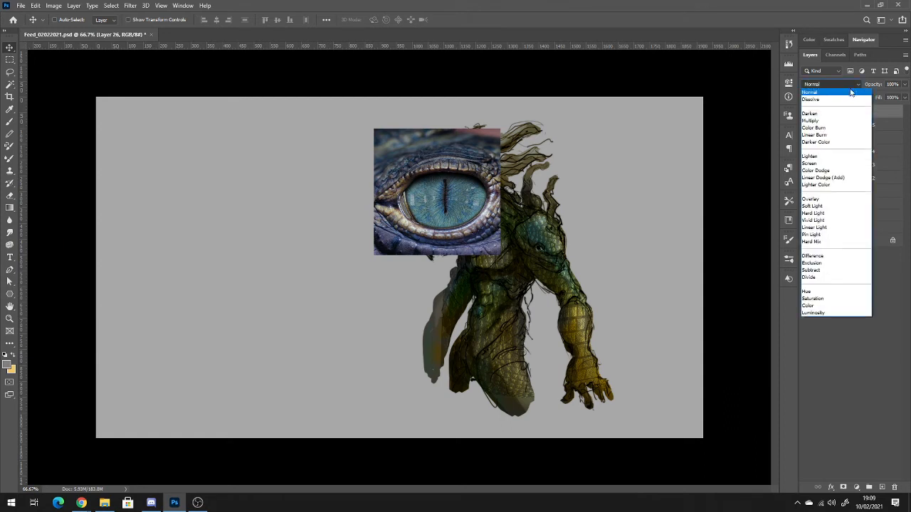
{"action": "left_click", "coordinate": [821, 201]}
{"action": "left_click_drag", "start_coordinate": [445, 192], "coordinate": [475, 169]}
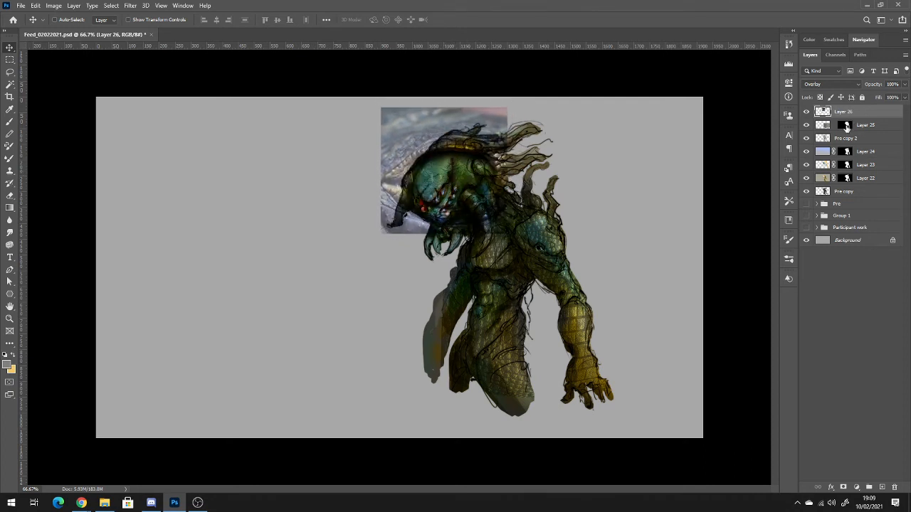
Copy Layer 25's mask onto Layer 26 and move the unlinked eye image within it over the head.
{"action": "left_click_drag", "start_coordinate": [846, 127], "coordinate": [846, 117]}
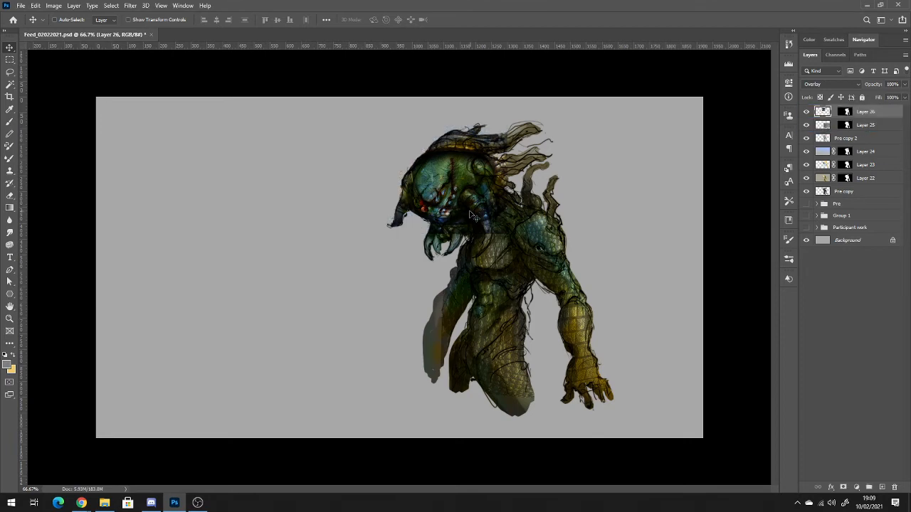
{"action": "left_click", "coordinate": [823, 112]}
{"action": "left_click_drag", "start_coordinate": [444, 181], "coordinate": [448, 202]}
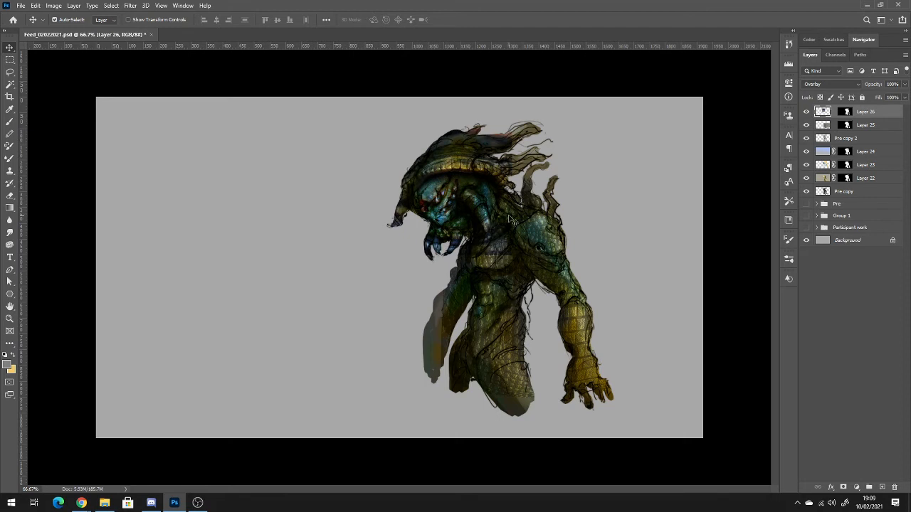
Scale the Layer 26 eye image down to about 15% and rotate it about -52° onto the creature's eye area.
{"action": "key", "text": "ctrl+t"}
{"action": "left_click_drag", "start_coordinate": [511, 128], "coordinate": [439, 179]}
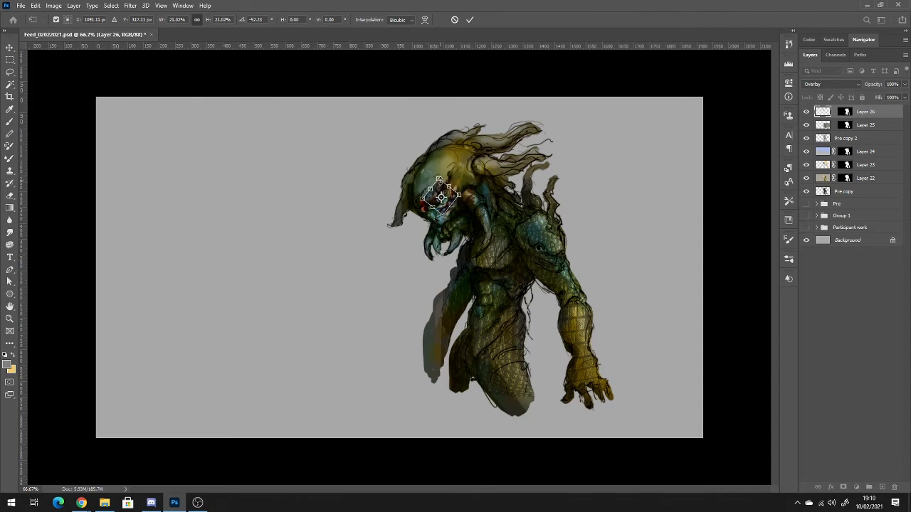
{"action": "scroll", "coordinate": [466, 229], "scroll_direction": "up", "scroll_amount": 3}
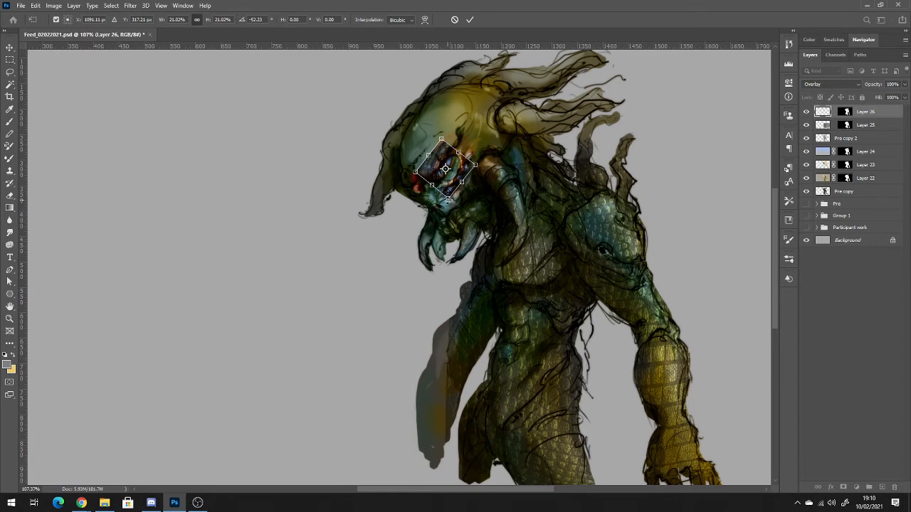
{"action": "left_click_drag", "start_coordinate": [447, 200], "coordinate": [449, 181]}
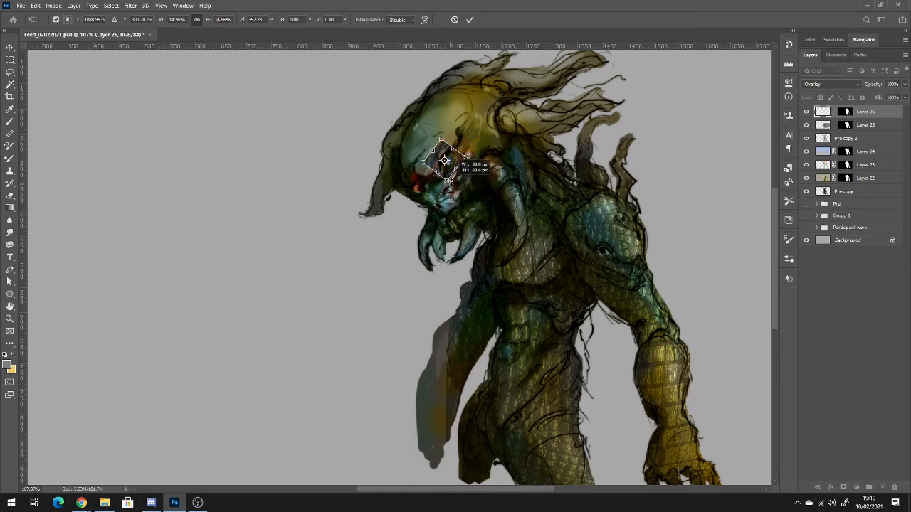
{"action": "key", "text": "Return"}
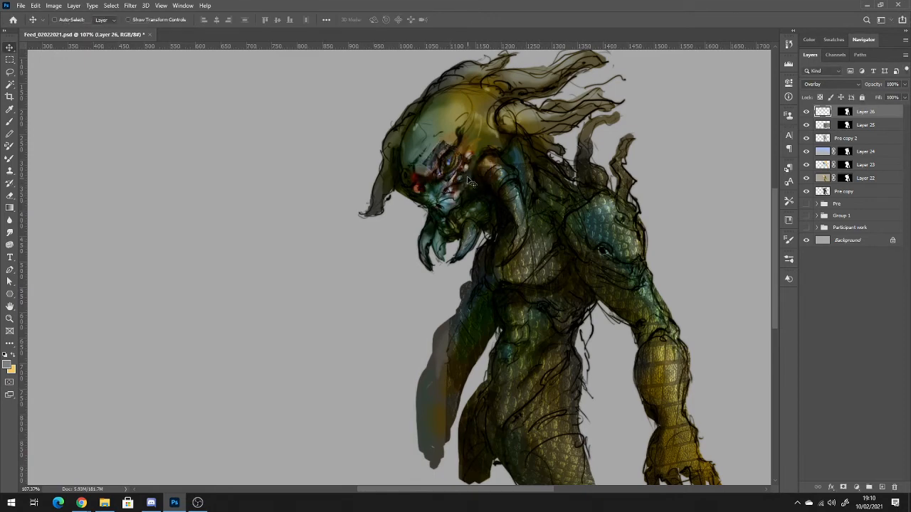
Duplicate the small eye image layer and transform the copy to fit the creature's eye area.
{"action": "left_click_drag", "start_coordinate": [458, 169], "coordinate": [465, 147]}
{"action": "key", "text": "ctrl+j"}
{"action": "key", "text": "ctrl+t"}
{"action": "key", "text": "Return"}
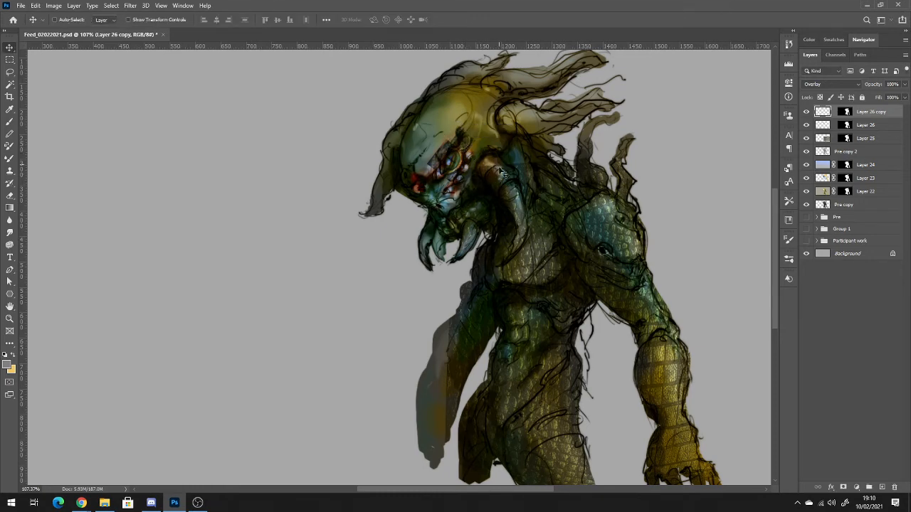
Target Layer 26's mask and set a black brush to Normal mode for hiding the eye image's edges on the face.
{"action": "key", "text": "ctrl+0"}
{"action": "scroll", "coordinate": [476, 221], "scroll_direction": "up", "scroll_amount": 3}
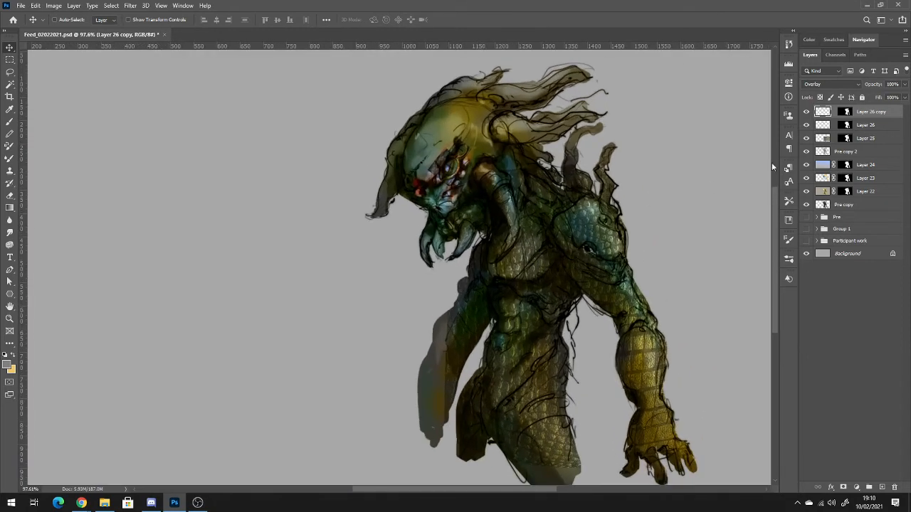
{"action": "left_click", "coordinate": [825, 125]}
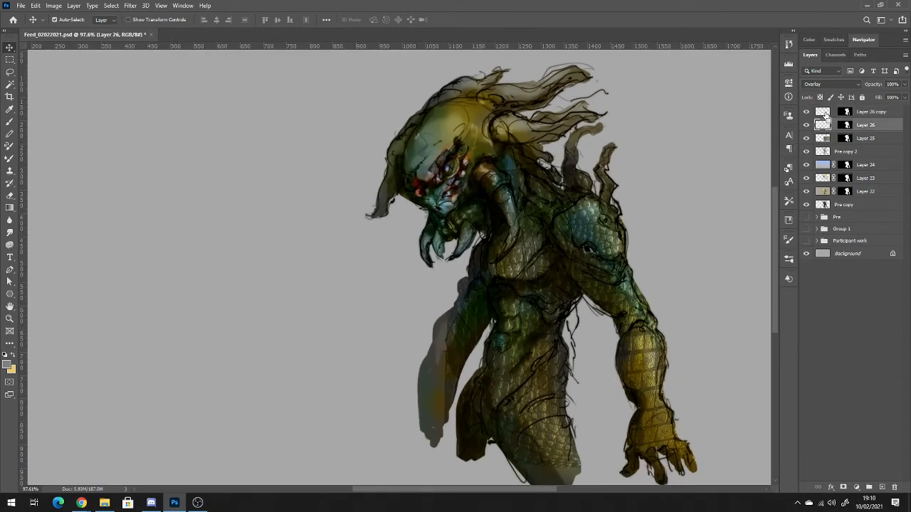
{"action": "left_click", "coordinate": [826, 114], "text": "shift"}
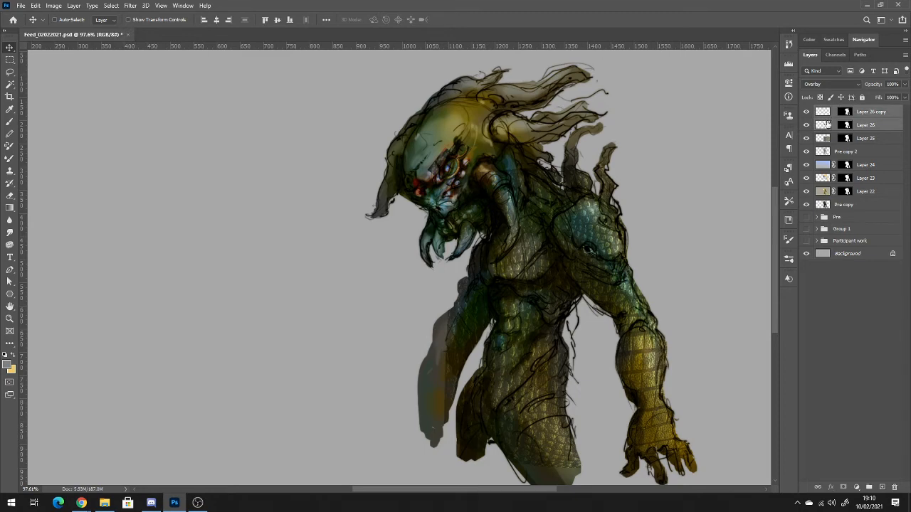
{"action": "left_click", "coordinate": [825, 125]}
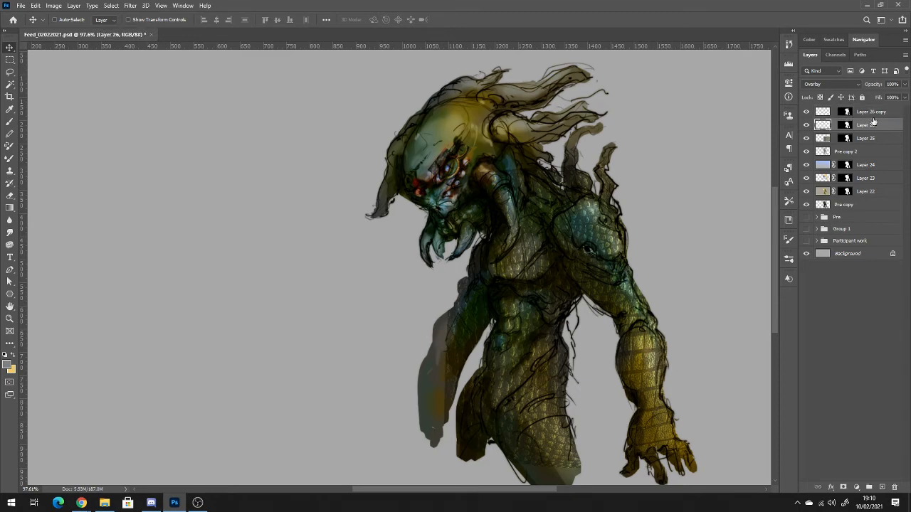
{"action": "left_click", "coordinate": [846, 125]}
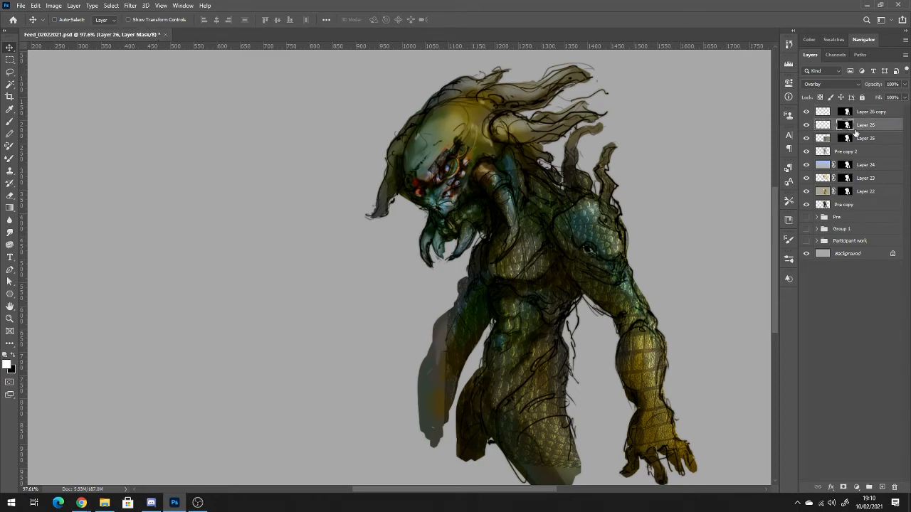
{"action": "key", "text": "x"}
{"action": "key", "text": "b"}
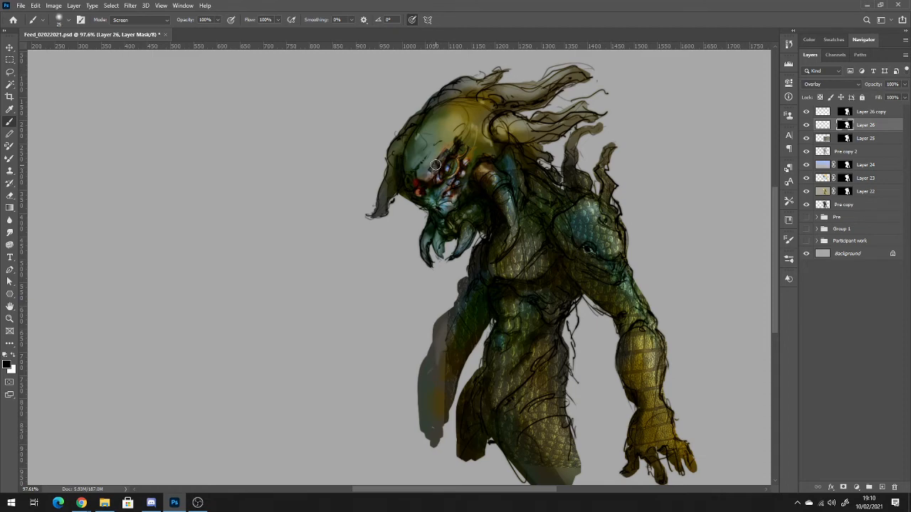
{"action": "left_click", "coordinate": [122, 21]}
{"action": "left_click", "coordinate": [821, 112]}
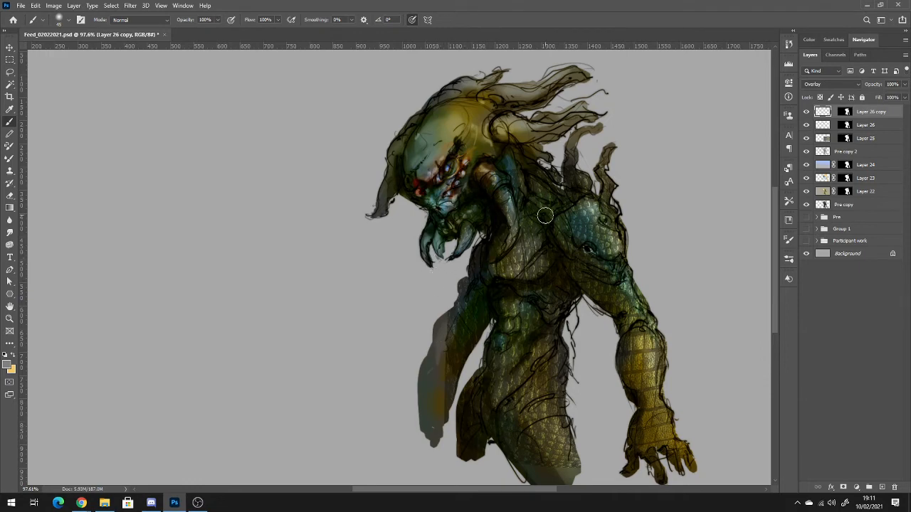
Fade the scale texture over the neck, chest and abdomen on Layer 25's mask with a 200 px black brush at 30% opacity.
{"action": "left_click", "coordinate": [847, 139]}
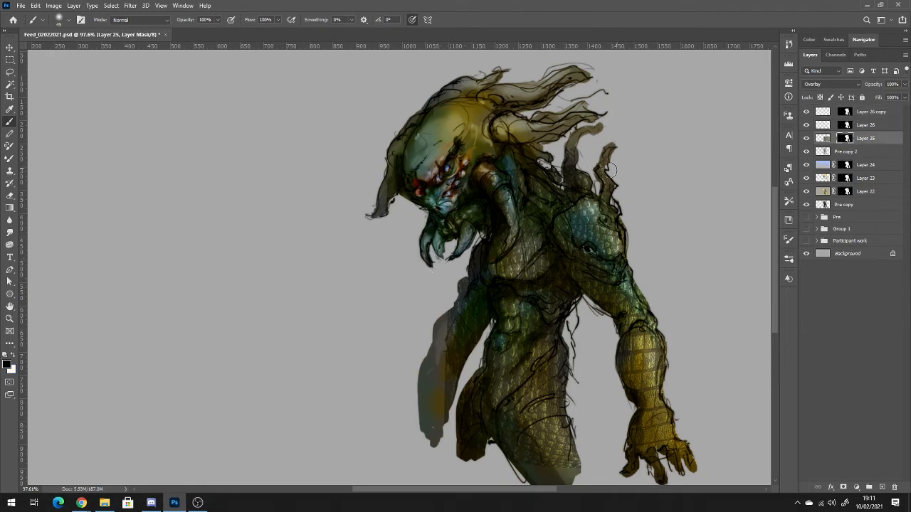
{"action": "left_click_drag", "start_coordinate": [524, 200], "coordinate": [505, 268]}
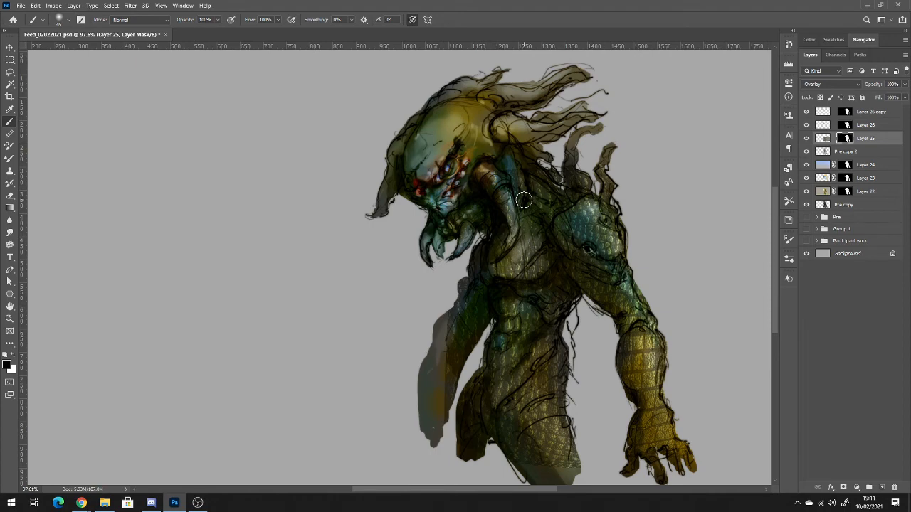
{"action": "key", "text": "ctrl+z"}
{"action": "key", "text": "3"}
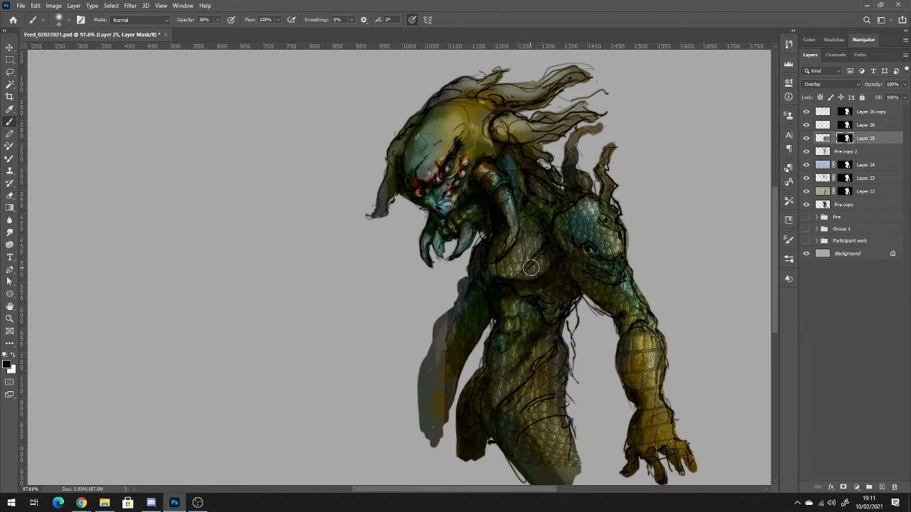
{"action": "key", "text": "bracketright"}
{"action": "key", "text": "bracketright"}
{"action": "key", "text": "bracketright"}
{"action": "key", "text": "bracketright"}
{"action": "key", "text": "bracketright"}
{"action": "key", "text": "bracketright"}
{"action": "key", "text": "bracketright"}
{"action": "key", "text": "bracketright"}
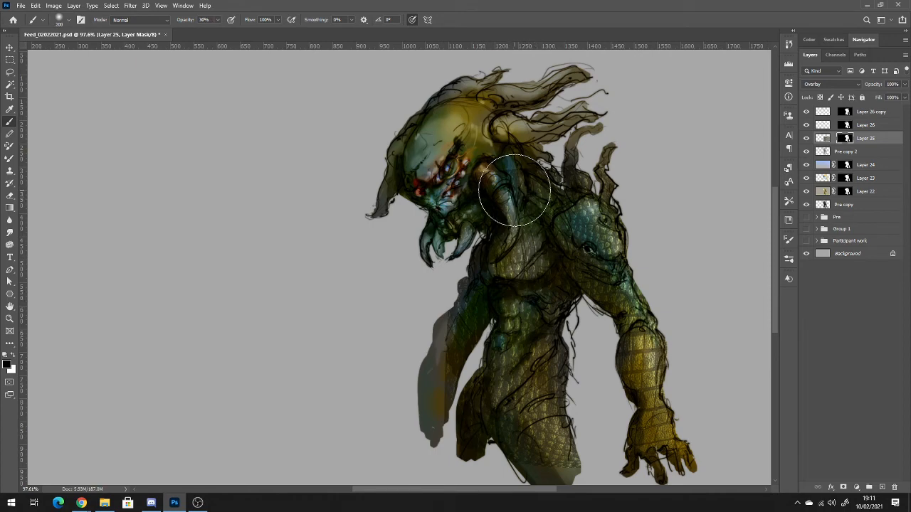
{"action": "left_click_drag", "start_coordinate": [513, 190], "coordinate": [512, 246]}
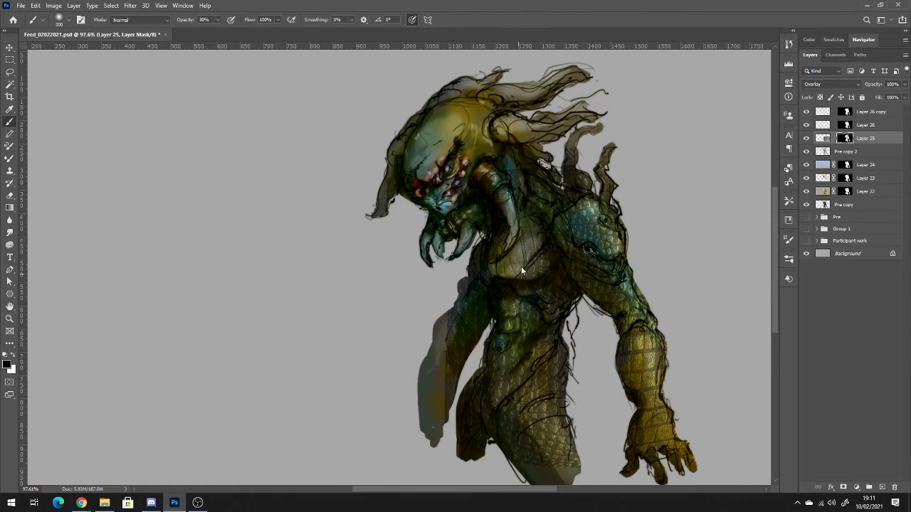
{"action": "mouse_move", "coordinate": [517, 337]}
{"action": "left_mouse_down"}
{"action": "mouse_move", "coordinate": [511, 369]}
{"action": "mouse_move", "coordinate": [524, 380]}
{"action": "mouse_move", "coordinate": [512, 408]}
{"action": "mouse_move", "coordinate": [529, 386]}
{"action": "left_mouse_up"}
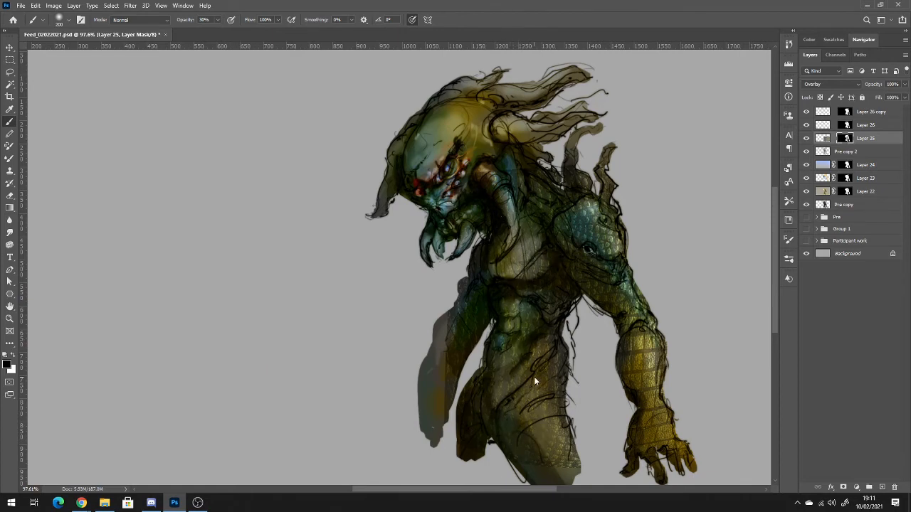
Fade the scale texture over the creature's shoulder and arm on Layer 25's mask, using the same soft black brush.
{"action": "mouse_move", "coordinate": [570, 191]}
{"action": "left_mouse_down"}
{"action": "mouse_move", "coordinate": [592, 276]}
{"action": "mouse_move", "coordinate": [618, 319]}
{"action": "mouse_move", "coordinate": [622, 308]}
{"action": "mouse_move", "coordinate": [573, 281]}
{"action": "mouse_move", "coordinate": [635, 353]}
{"action": "mouse_move", "coordinate": [644, 390]}
{"action": "mouse_move", "coordinate": [641, 356]}
{"action": "mouse_move", "coordinate": [647, 429]}
{"action": "mouse_move", "coordinate": [641, 352]}
{"action": "mouse_move", "coordinate": [632, 422]}
{"action": "mouse_move", "coordinate": [694, 427]}
{"action": "mouse_move", "coordinate": [630, 370]}
{"action": "left_mouse_up"}
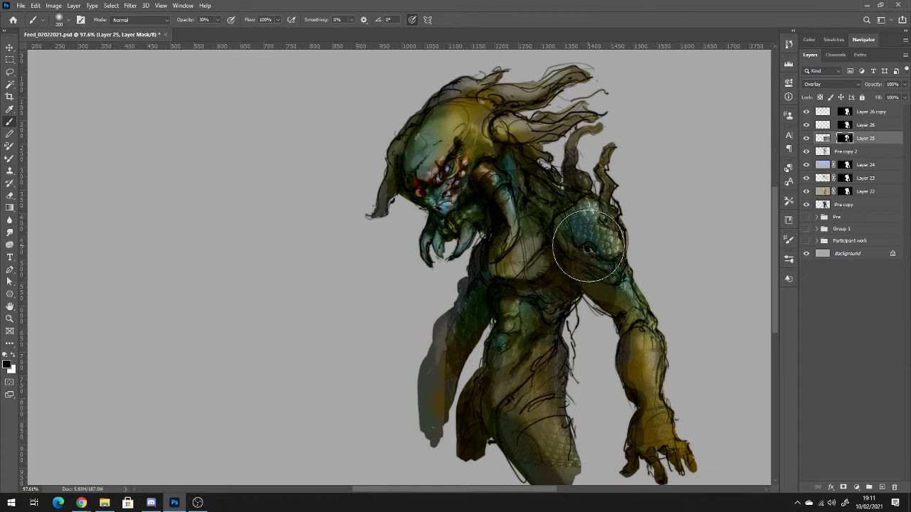
{"action": "mouse_move", "coordinate": [584, 243]}
{"action": "left_mouse_down"}
{"action": "mouse_move", "coordinate": [589, 222]}
{"action": "mouse_move", "coordinate": [596, 269]}
{"action": "left_mouse_up"}
{"action": "key", "text": "ctrl+z"}
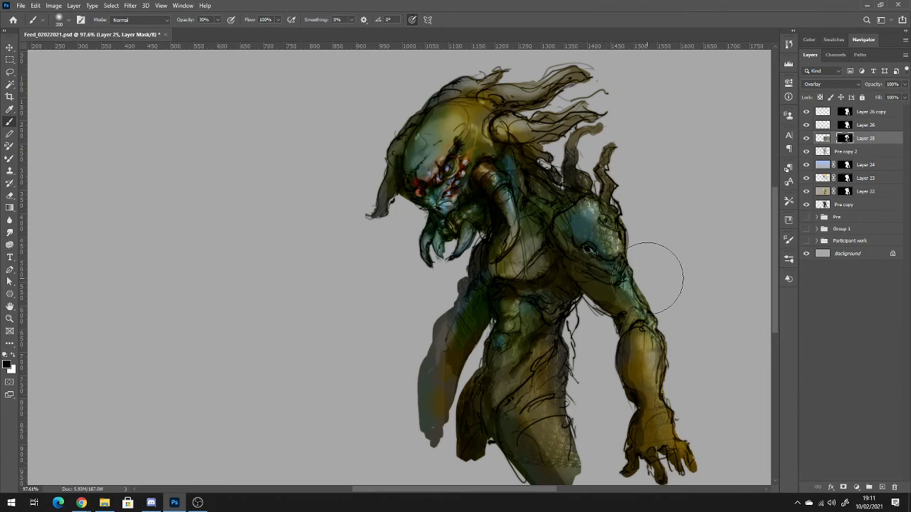
Move the Pre copy 2 layer to the top of the layer stack and toggle its visibility to compare.
{"action": "scroll", "coordinate": [648, 345], "scroll_direction": "down", "scroll_amount": 3}
{"action": "scroll", "coordinate": [650, 343], "scroll_direction": "down", "scroll_amount": 2}
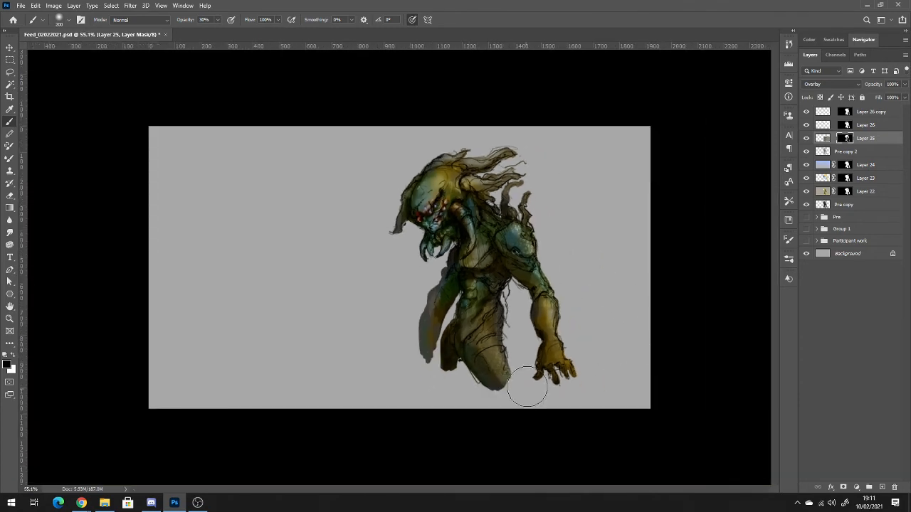
{"action": "left_click_drag", "start_coordinate": [827, 152], "coordinate": [825, 112]}
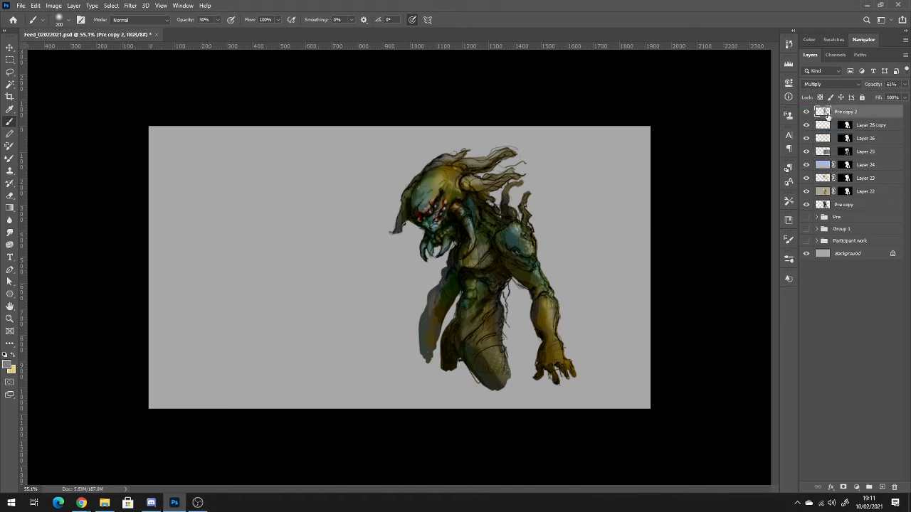
{"action": "left_click", "coordinate": [806, 111]}
{"action": "left_click", "coordinate": [806, 111]}
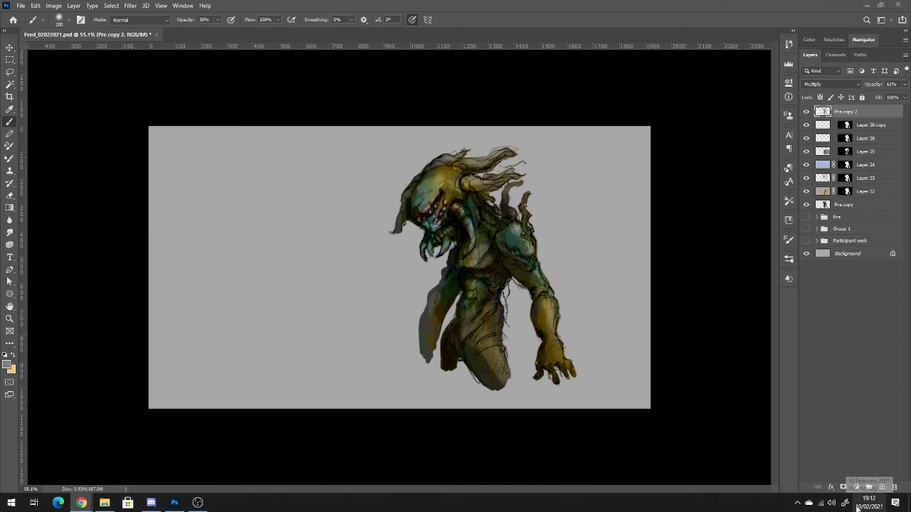
Group all creature layers from Pre copy up to Pre copy 2.
{"action": "scroll", "coordinate": [577, 306], "scroll_direction": "up", "scroll_amount": 3}
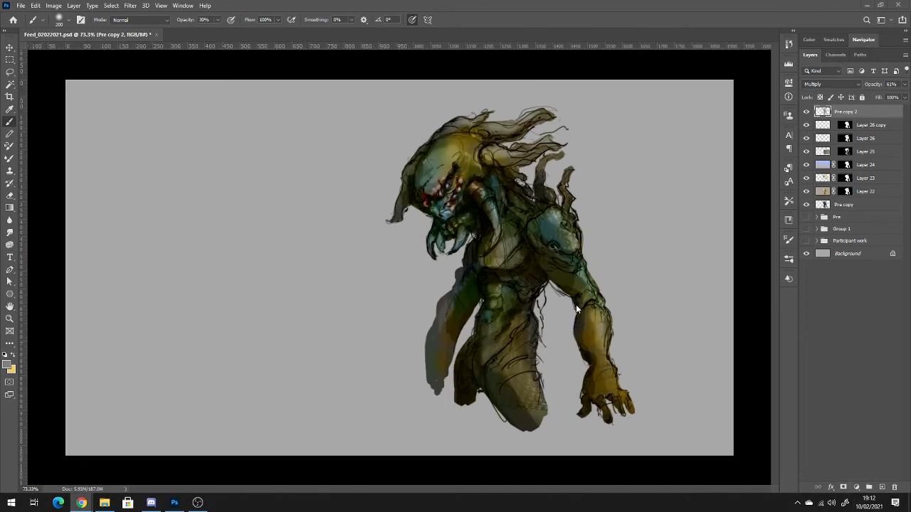
{"action": "scroll", "coordinate": [577, 306], "scroll_direction": "down", "scroll_amount": 3}
{"action": "scroll", "coordinate": [577, 306], "scroll_direction": "up", "scroll_amount": 4}
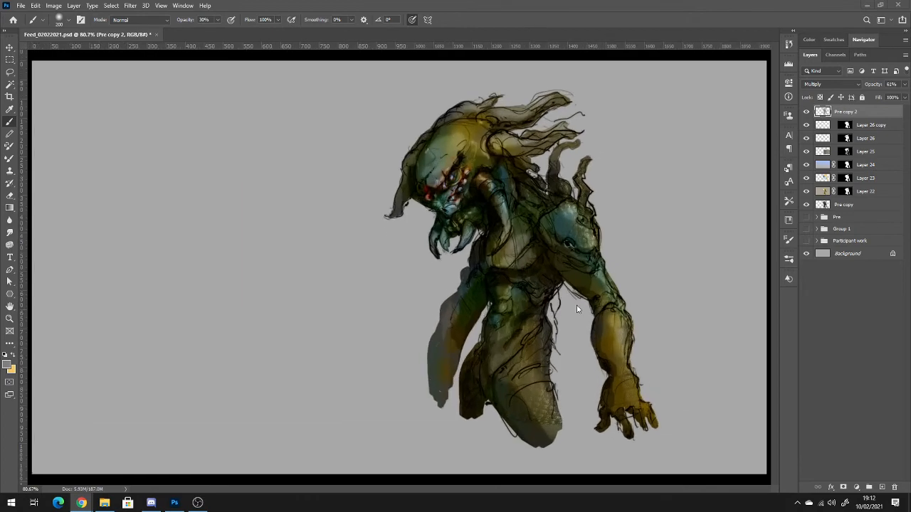
{"action": "left_click", "coordinate": [870, 210]}
{"action": "left_click", "coordinate": [871, 209]}
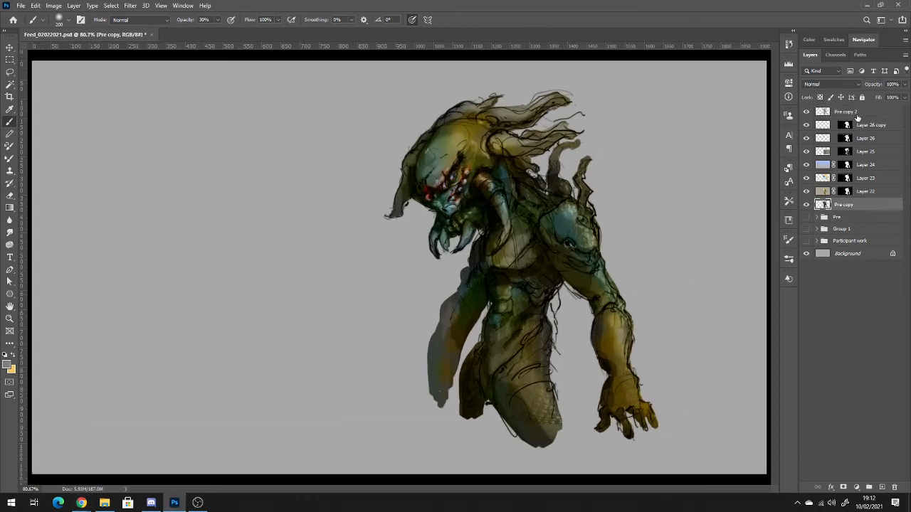
{"action": "left_click", "coordinate": [857, 115], "text": "shift"}
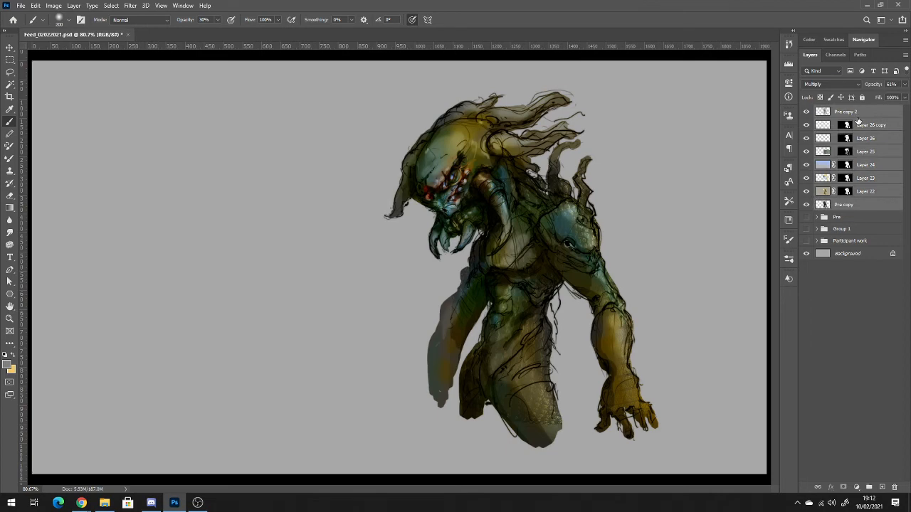
{"action": "key", "text": "ctrl+g"}
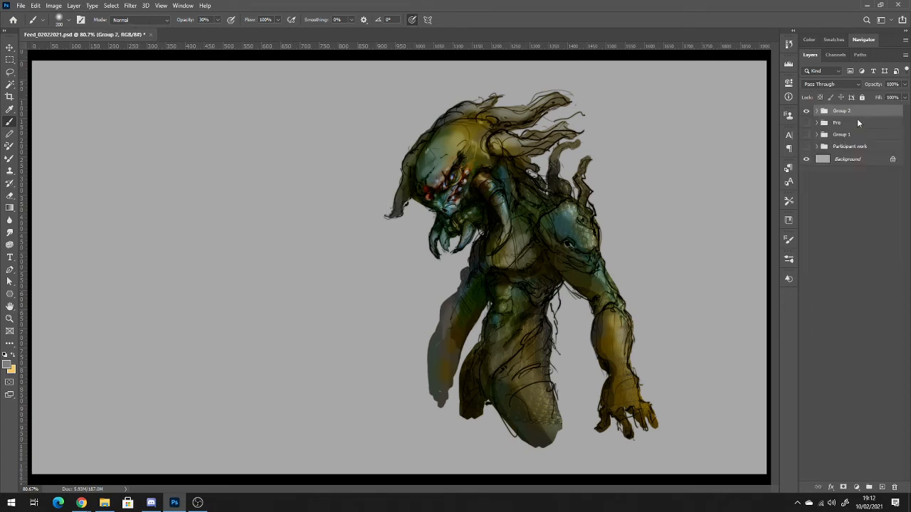
Duplicate Group 2, merge the copy into a single layer and hide the original group.
{"action": "key", "text": "ctrl+j"}
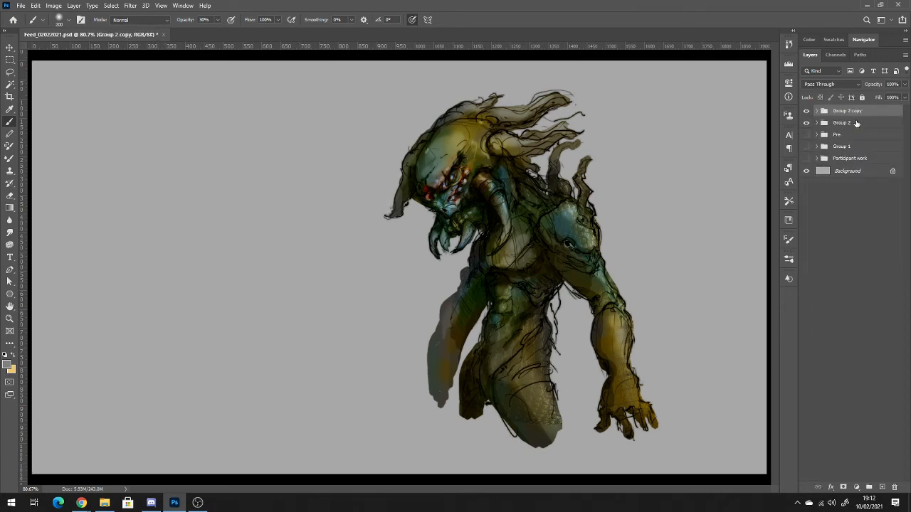
{"action": "key", "text": "ctrl+e"}
{"action": "left_click", "coordinate": [806, 123]}
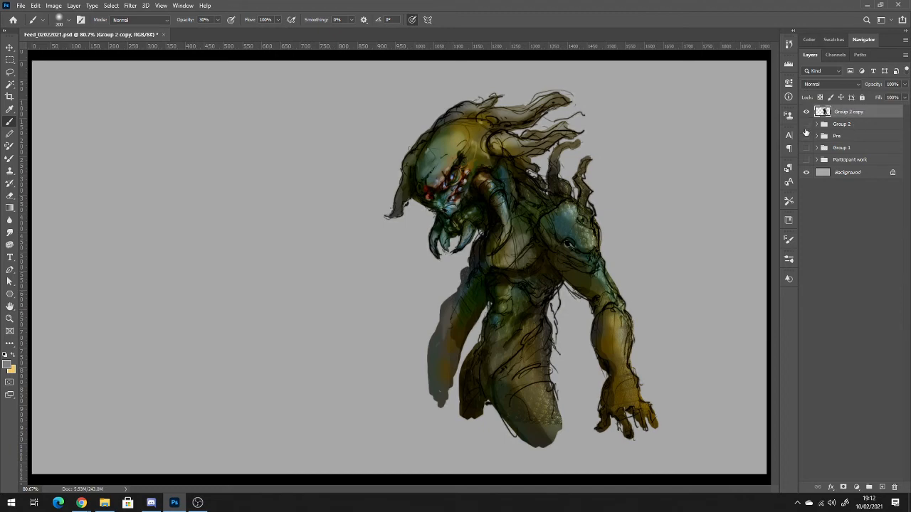
Move the merged creature layer left towards the centre of the canvas.
{"action": "scroll", "coordinate": [651, 369], "scroll_direction": "down", "scroll_amount": 4}
{"action": "scroll", "coordinate": [650, 368], "scroll_direction": "up", "scroll_amount": 3}
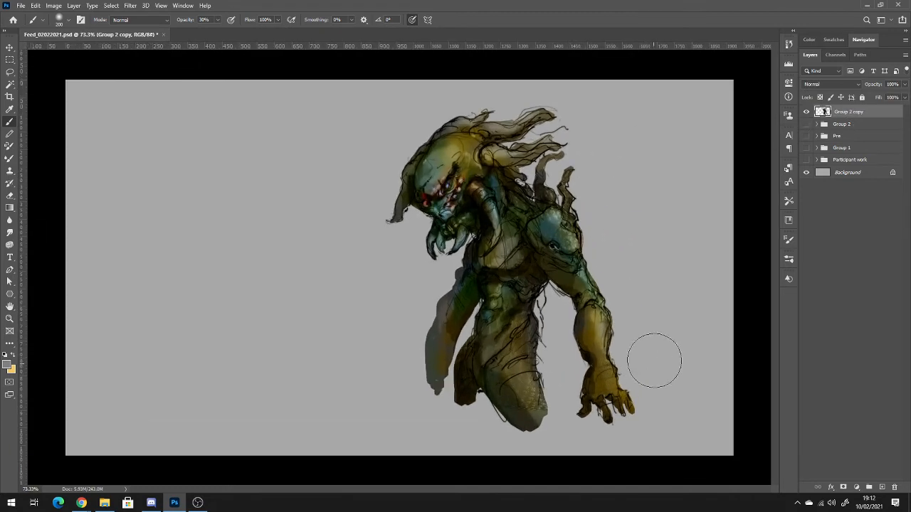
{"action": "key", "text": "v"}
{"action": "mouse_move", "coordinate": [523, 234]}
{"action": "left_mouse_down"}
{"action": "mouse_move", "coordinate": [257, 247]}
{"action": "mouse_move", "coordinate": [489, 276]}
{"action": "mouse_move", "coordinate": [467, 258]}
{"action": "left_mouse_up"}
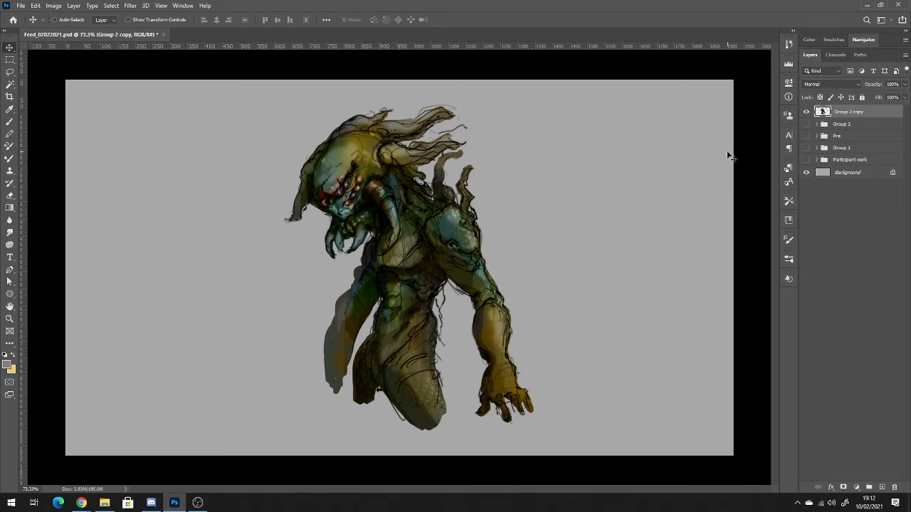
Add a new layer above the merged creature and paint over its shoulder with sampled tones, reducing the brush to 25 px.
{"action": "left_click", "coordinate": [882, 487]}
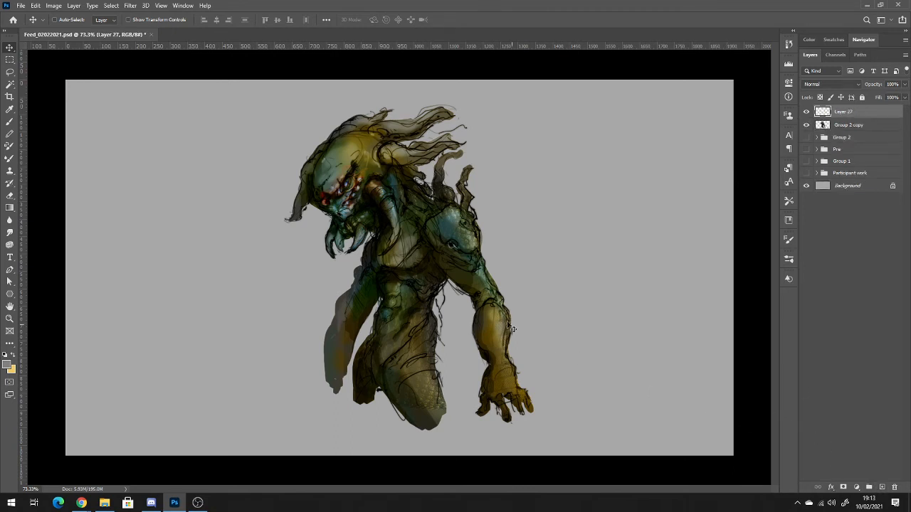
{"action": "key", "text": "b"}
{"action": "left_click", "coordinate": [443, 242], "text": "alt"}
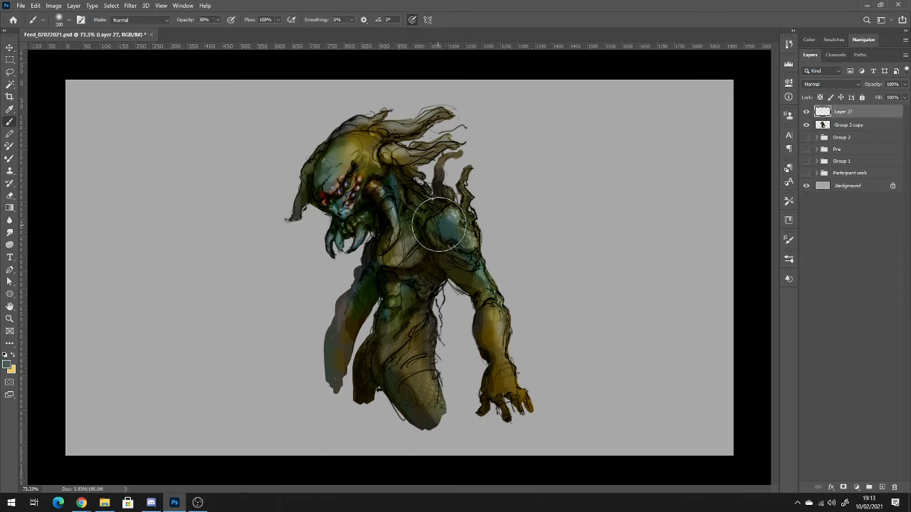
{"action": "left_click_drag", "start_coordinate": [439, 225], "coordinate": [458, 227]}
{"action": "key", "text": "bracketleft"}
{"action": "key", "text": "bracketleft"}
{"action": "key", "text": "bracketleft"}
{"action": "key", "text": "bracketleft"}
{"action": "key", "text": "bracketleft"}
{"action": "key", "text": "bracketleft"}
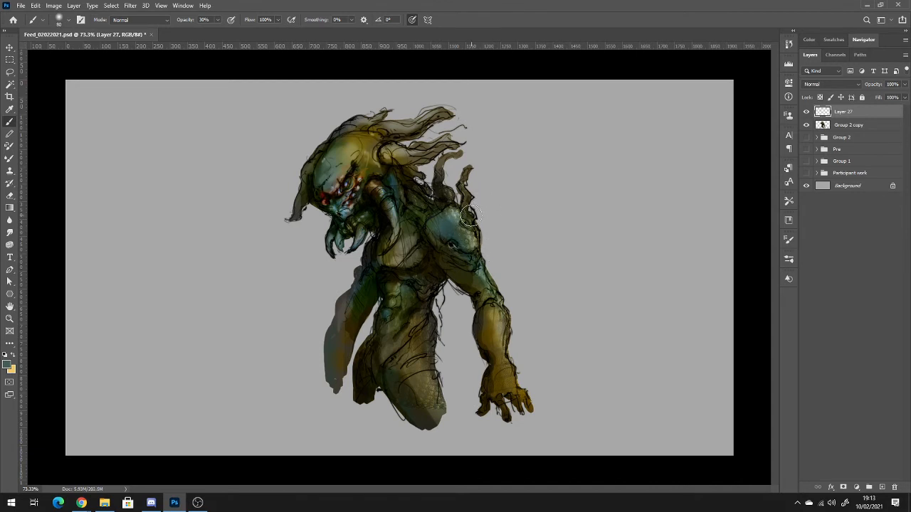
{"action": "key", "text": "bracketleft"}
{"action": "key", "text": "bracketleft"}
{"action": "key", "text": "bracketleft"}
{"action": "key", "text": "bracketleft"}
{"action": "key", "text": "bracketleft"}
{"action": "key", "text": "bracketleft"}
{"action": "left_click", "coordinate": [471, 256], "text": "alt"}
Sample tones from the head and paint over the brow and eye area, undoing the last stroke.
{"action": "key", "text": "alt"}
{"action": "left_click", "coordinate": [359, 177], "text": "alt"}
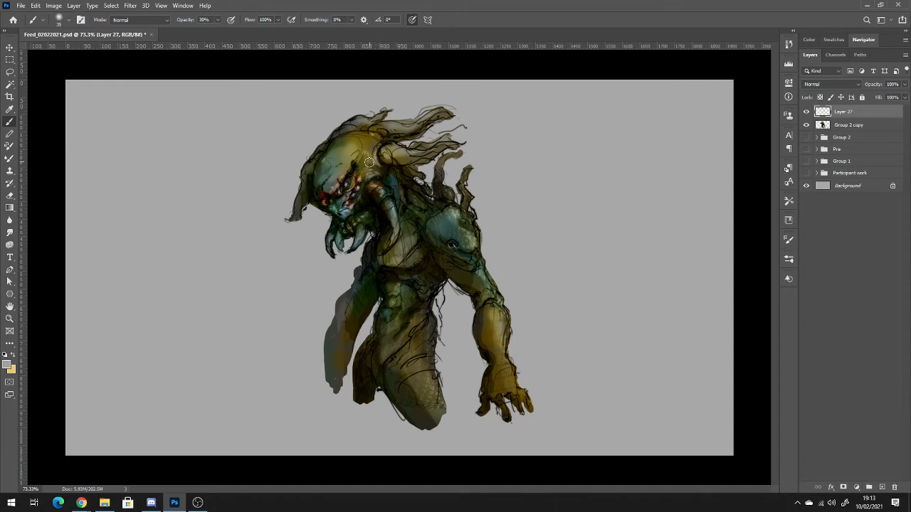
{"action": "left_click", "coordinate": [373, 153], "text": "alt"}
{"action": "key", "text": "alt"}
{"action": "left_click", "coordinate": [347, 183], "text": "alt"}
{"action": "left_click_drag", "start_coordinate": [346, 184], "coordinate": [349, 180]}
{"action": "left_click", "coordinate": [340, 192]}
{"action": "key", "text": "ctrl+z"}
Choose a pale pink foreground colour and paint small highlights on the eyes and teeth with a 10 px brush, undoing unwanted strokes.
{"action": "left_click", "coordinate": [7, 364]}
{"action": "left_click_drag", "start_coordinate": [594, 172], "coordinate": [570, 163]}
{"action": "left_click", "coordinate": [767, 159]}
{"action": "key", "text": "bracketleft"}
{"action": "key", "text": "bracketleft"}
{"action": "key", "text": "bracketleft"}
{"action": "key", "text": "bracketleft"}
{"action": "key", "text": "bracketleft"}
{"action": "left_click", "coordinate": [345, 203], "text": "alt"}
{"action": "left_click_drag", "start_coordinate": [347, 184], "coordinate": [350, 179]}
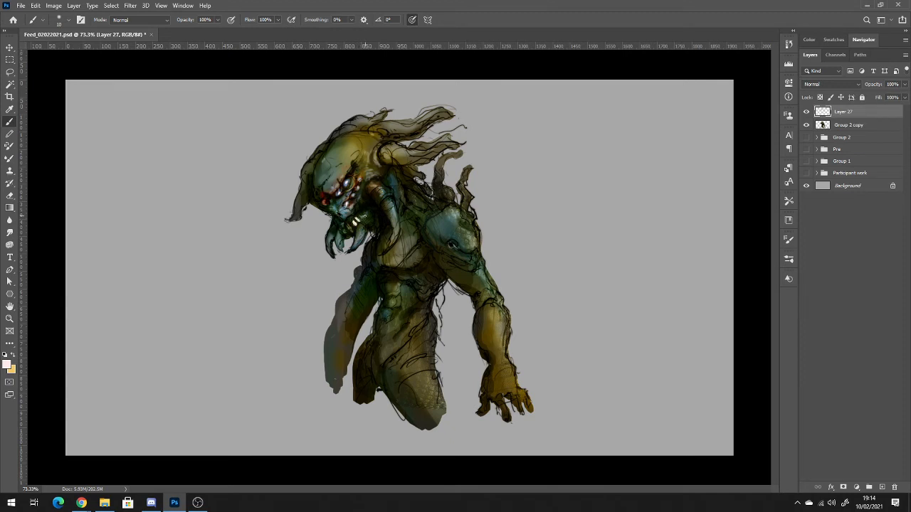
{"action": "key", "text": "ctrl+z"}
{"action": "key", "text": "ctrl+z"}
{"action": "left_click", "coordinate": [328, 222], "text": "alt"}
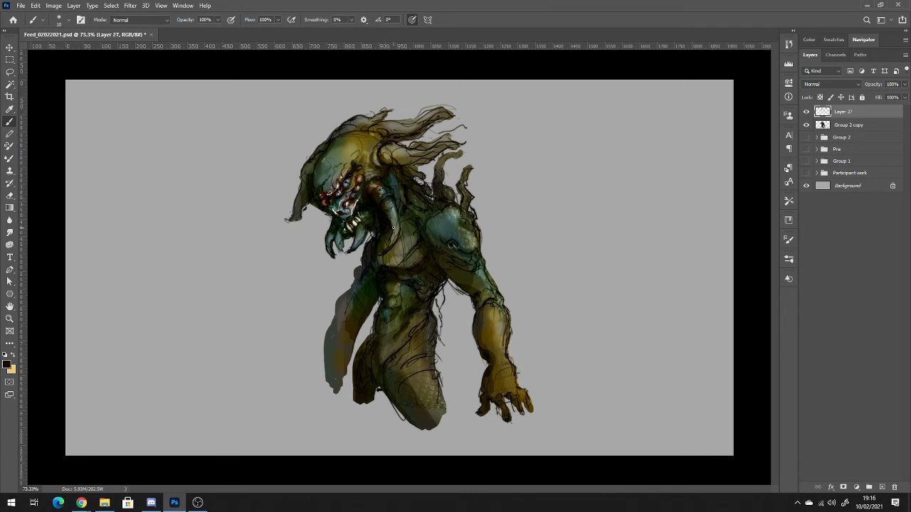
Paint light grey-blue highlights along the tusk beside the face and touch up the shoulder using sampled tones.
{"action": "left_click", "coordinate": [392, 220], "text": "alt"}
{"action": "left_click", "coordinate": [385, 203], "text": "alt"}
{"action": "left_click", "coordinate": [324, 191], "text": "alt"}
{"action": "left_click", "coordinate": [467, 236], "text": "alt"}
{"action": "left_click", "coordinate": [454, 216], "text": "alt"}
{"action": "left_click_drag", "start_coordinate": [473, 237], "coordinate": [476, 240]}
{"action": "left_click_drag", "start_coordinate": [477, 245], "coordinate": [479, 238]}
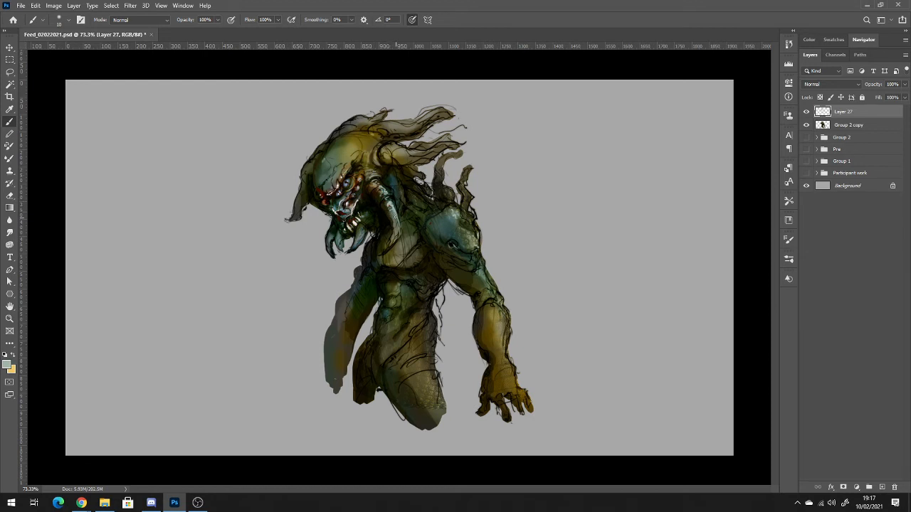
Refine the teeth, mandibles and the base of the horn with small strokes of sampled colours on Layer 27.
{"action": "left_click", "coordinate": [352, 225], "text": "alt"}
{"action": "left_click", "coordinate": [356, 224], "text": "alt"}
{"action": "left_click_drag", "start_coordinate": [365, 231], "coordinate": [359, 244]}
{"action": "left_click", "coordinate": [363, 224], "text": "alt"}
{"action": "left_click", "coordinate": [392, 206], "text": "alt"}
{"action": "left_click", "coordinate": [384, 154], "text": "alt"}
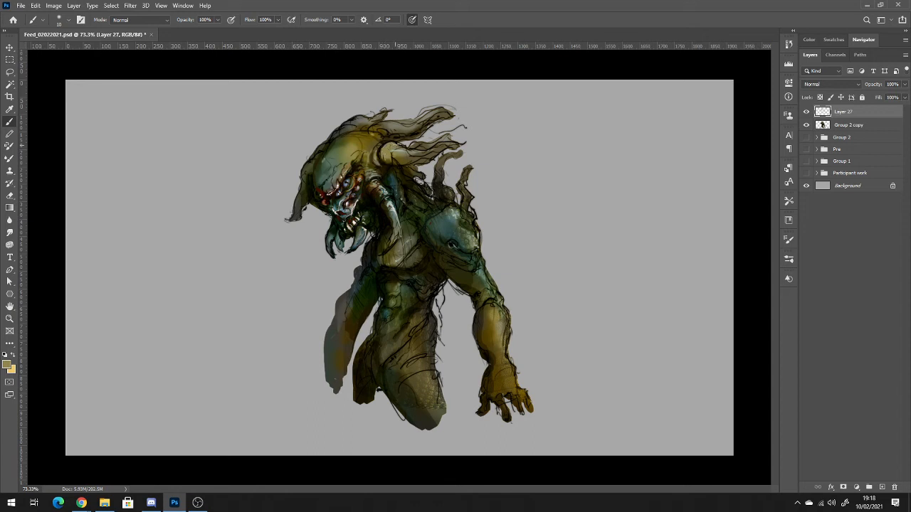
Blend the base of the horn behind the head on Layer 27 with sampled tones, using a 40 px brush at 60% opacity.
{"action": "left_click", "coordinate": [388, 159], "text": "alt"}
{"action": "key", "text": "bracketright"}
{"action": "left_click_drag", "start_coordinate": [410, 153], "coordinate": [433, 150]}
{"action": "left_click", "coordinate": [392, 161], "text": "alt"}
{"action": "left_click", "coordinate": [390, 160], "text": "alt"}
{"action": "left_click", "coordinate": [388, 160], "text": "alt"}
{"action": "mouse_move", "coordinate": [393, 160]}
{"action": "left_mouse_down"}
{"action": "mouse_move", "coordinate": [427, 158]}
{"action": "mouse_move", "coordinate": [410, 164]}
{"action": "left_mouse_up"}
{"action": "left_click", "coordinate": [403, 172], "text": "alt"}
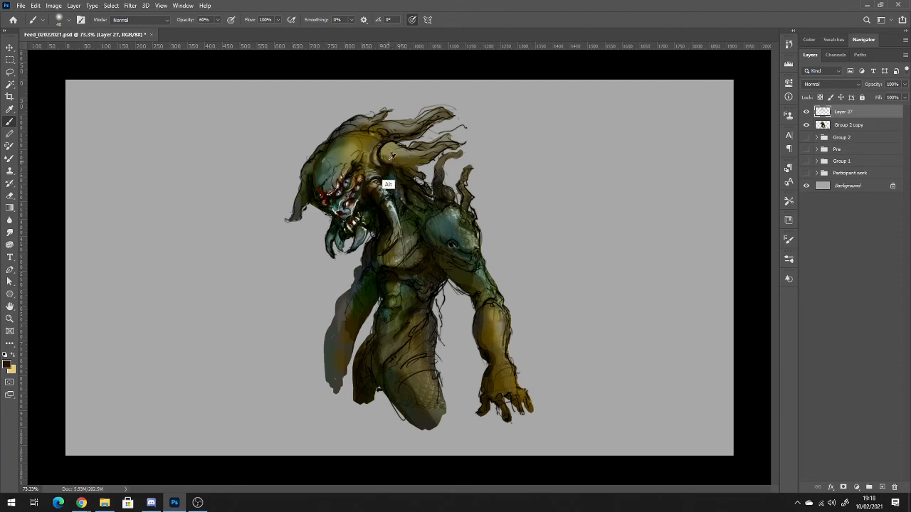
{"action": "left_click_drag", "start_coordinate": [388, 161], "coordinate": [414, 162]}
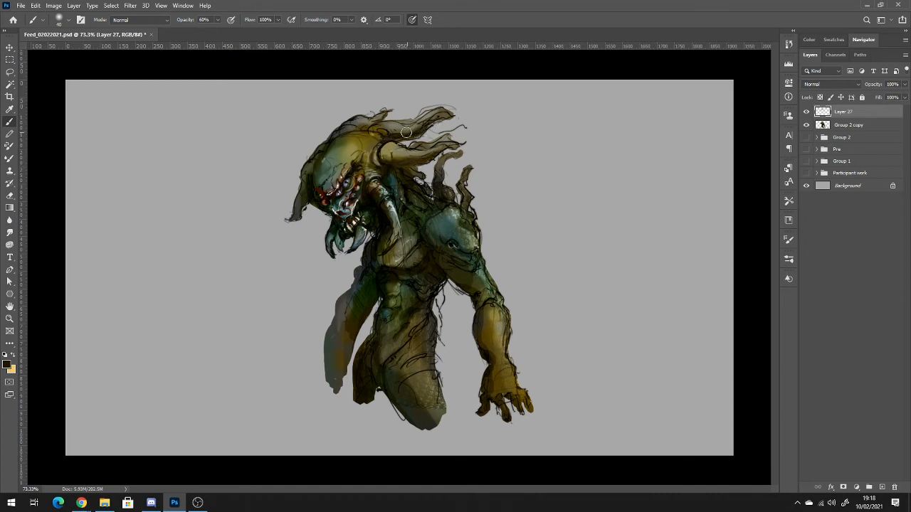
{"action": "left_click", "coordinate": [388, 150], "text": "alt"}
Paint small pale highlights on the shoulder, back tendrils and torso with a 20 px brush at 100% opacity, undoing an unwanted stroke.
{"action": "key", "text": "alt"}
{"action": "left_click", "coordinate": [448, 220], "text": "alt"}
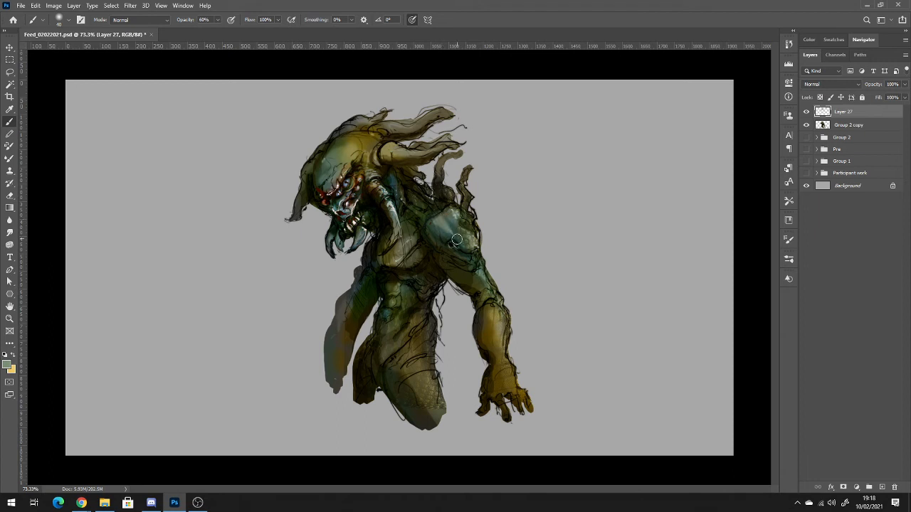
{"action": "key", "text": "ctrl"}
{"action": "key", "text": "ctrl"}
{"action": "key", "text": "0"}
{"action": "key", "text": "bracketleft"}
{"action": "key", "text": "bracketleft"}
{"action": "key", "text": "ctrl+z"}
{"action": "left_click", "coordinate": [353, 235], "text": "alt"}
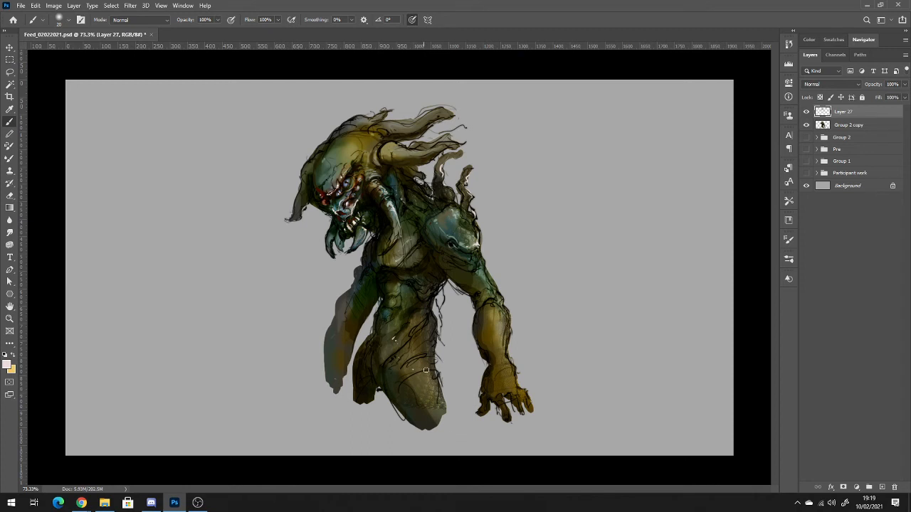
{"action": "left_click", "coordinate": [431, 248], "text": "alt"}
Add a new layer in Multiply mode above Layer 27 and set the foreground colour to dark purple 76306d.
{"action": "left_click", "coordinate": [881, 488]}
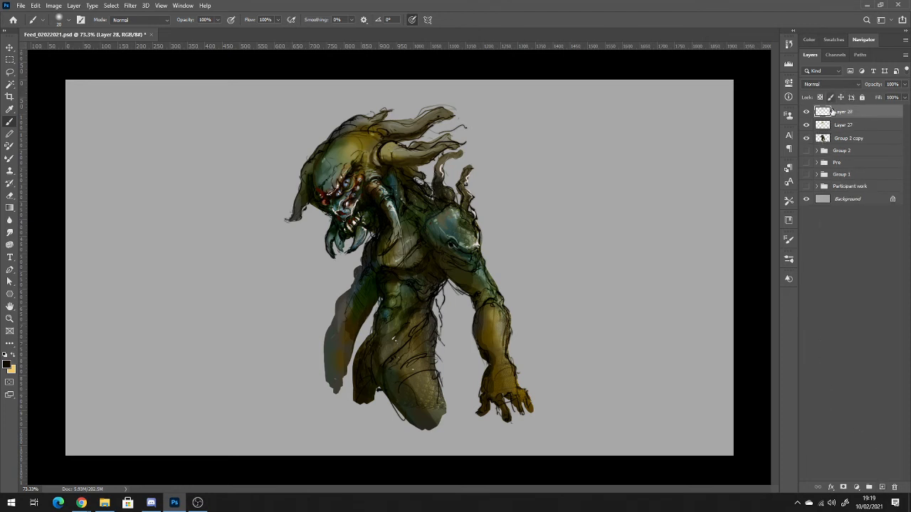
{"action": "left_click", "coordinate": [834, 83]}
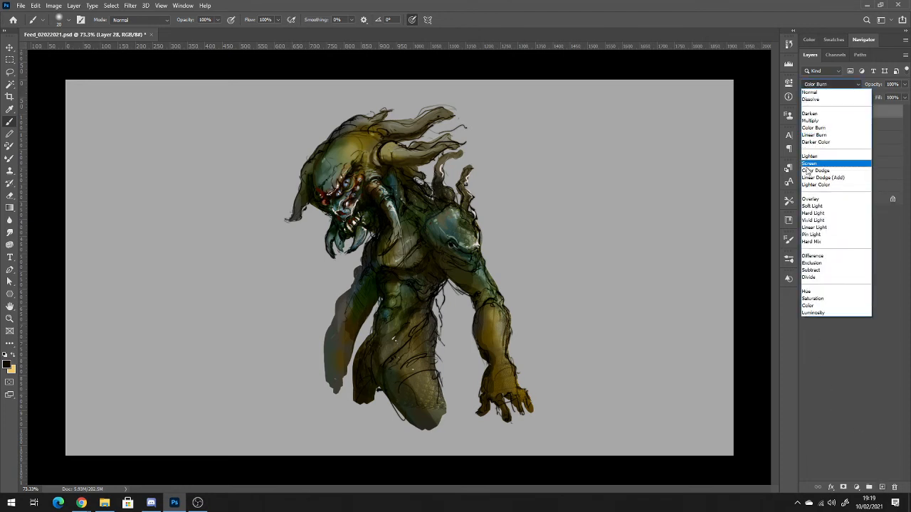
{"action": "left_click", "coordinate": [811, 120]}
{"action": "left_click", "coordinate": [6, 365]}
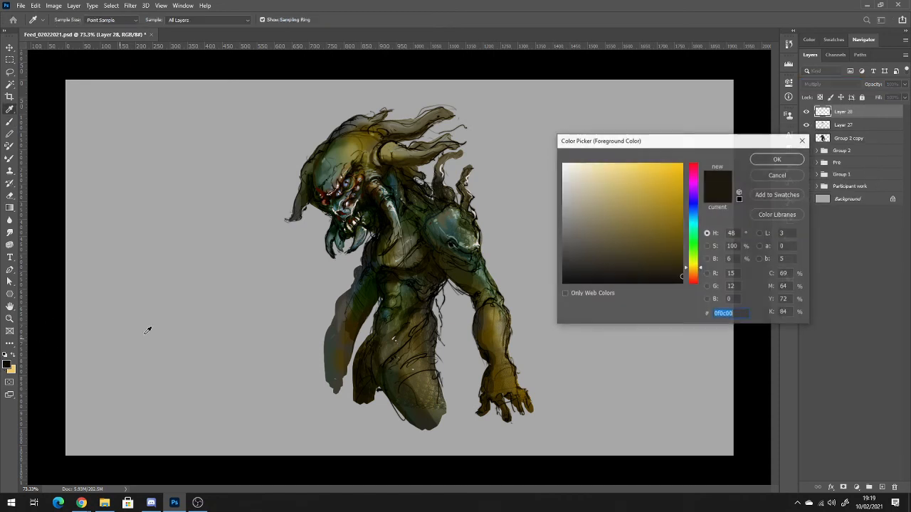
{"action": "left_click", "coordinate": [694, 181]}
{"action": "mouse_move", "coordinate": [651, 236]}
{"action": "left_mouse_down"}
{"action": "mouse_move", "coordinate": [612, 233]}
{"action": "mouse_move", "coordinate": [633, 228]}
{"action": "left_mouse_up"}
{"action": "left_click", "coordinate": [778, 159]}
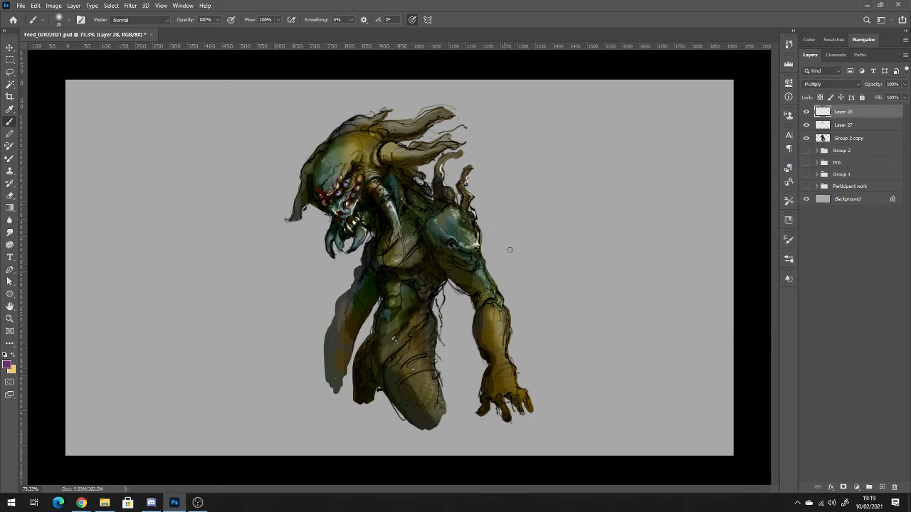
Enlarge the brush to 200 px and mask Layer 28 to the creature's silhouette from Group 2 copy, keeping the layer content active for painting.
{"action": "key", "text": "]"}
{"action": "key", "text": "]"}
{"action": "key", "text": "]"}
{"action": "key", "text": "]"}
{"action": "key", "text": "]"}
{"action": "key", "text": "]"}
{"action": "key", "text": "]"}
{"action": "key", "text": "]"}
{"action": "key", "text": "]"}
{"action": "key", "text": "]"}
{"action": "key", "text": "]"}
{"action": "key", "text": "]"}
{"action": "key", "text": "]"}
{"action": "key", "text": "]"}
{"action": "left_click", "coordinate": [822, 138], "text": "ctrl"}
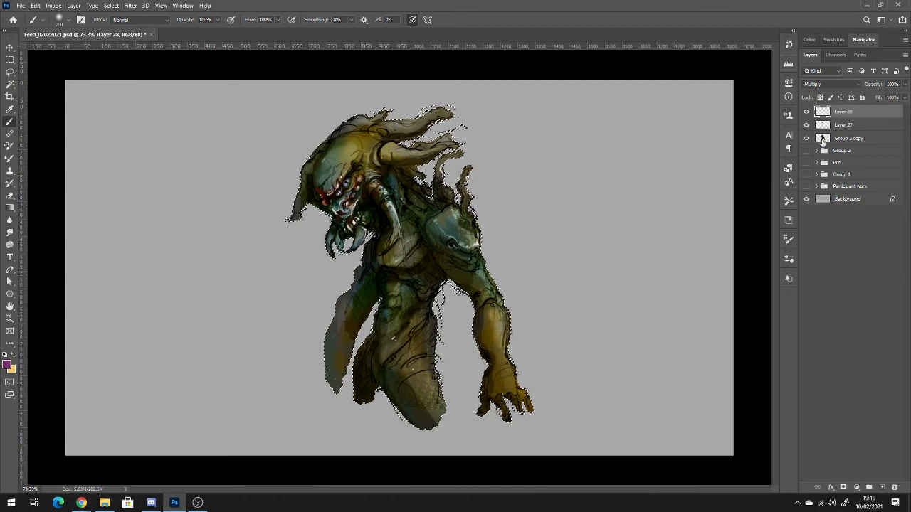
{"action": "left_click", "coordinate": [845, 487]}
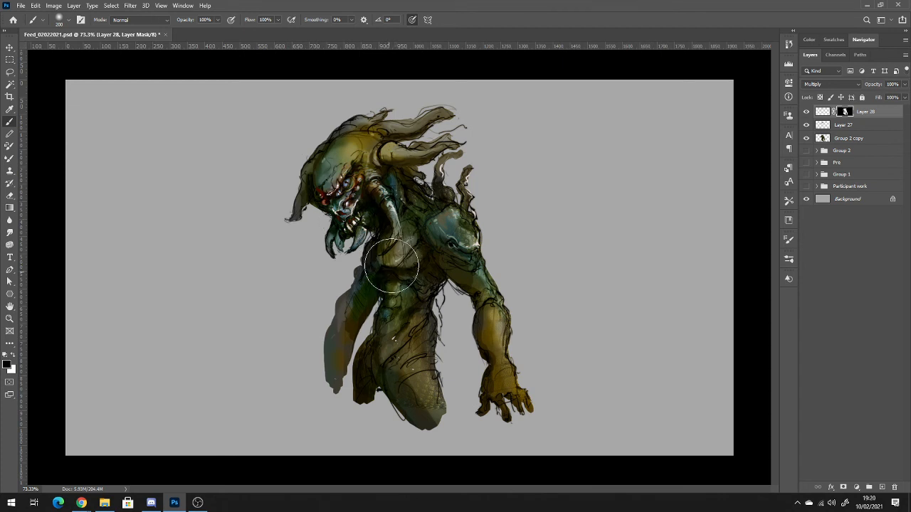
{"action": "left_click", "coordinate": [822, 112]}
Change the foreground colour to the lighter magenta bb63b0, undoing the test strokes made on the torso.
{"action": "left_click_drag", "start_coordinate": [408, 294], "coordinate": [400, 330]}
{"action": "key", "text": "ctrl+z"}
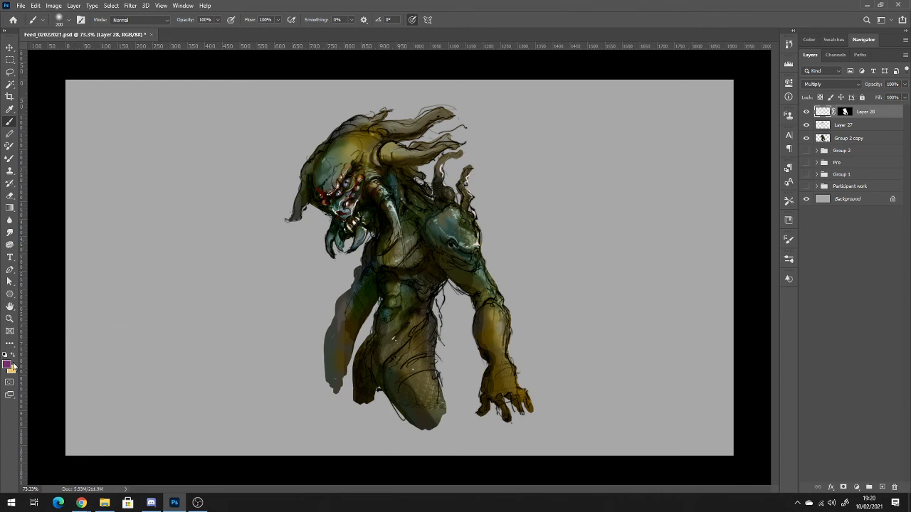
{"action": "left_click", "coordinate": [8, 365]}
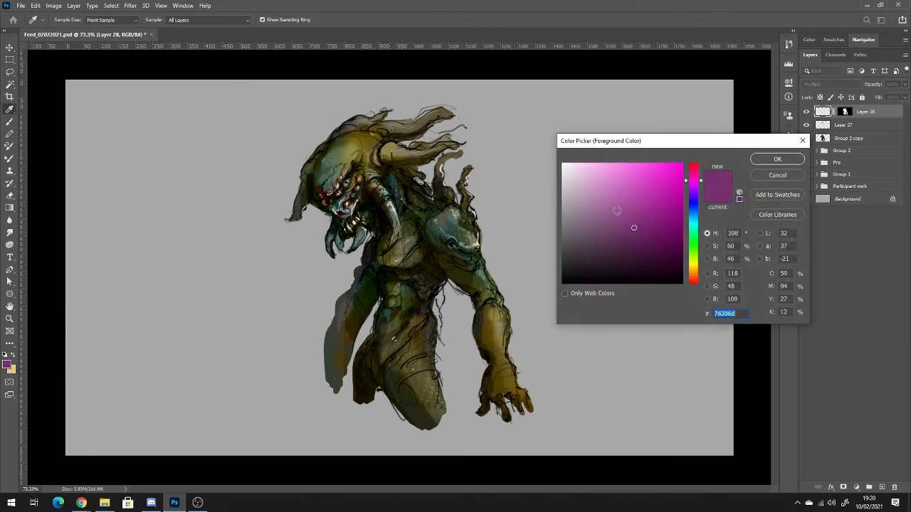
{"action": "left_click", "coordinate": [616, 211]}
{"action": "left_click", "coordinate": [618, 194]}
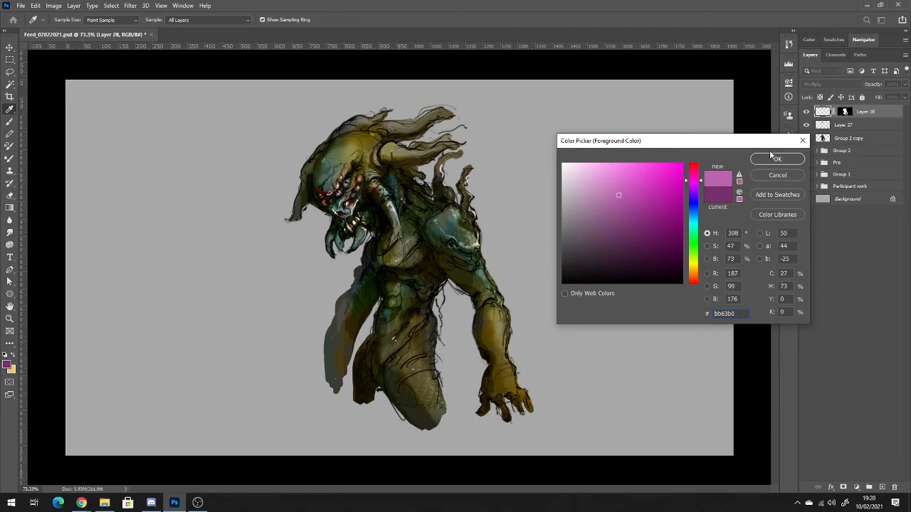
{"action": "left_click", "coordinate": [775, 160]}
{"action": "mouse_move", "coordinate": [426, 249]}
{"action": "left_mouse_down"}
{"action": "mouse_move", "coordinate": [417, 252]}
{"action": "mouse_move", "coordinate": [424, 246]}
{"action": "left_mouse_up"}
{"action": "key", "text": "ctrl+z"}
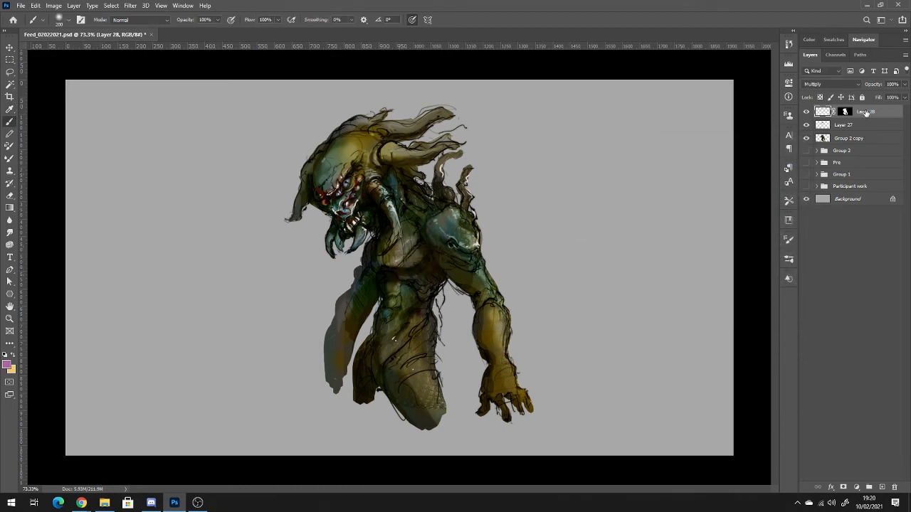
Reduce Layer 28's opacity to 22% and brush magenta shading over the torso, the far arm and the head.
{"action": "left_click", "coordinate": [904, 84]}
{"action": "left_click_drag", "start_coordinate": [880, 97], "coordinate": [870, 98]}
{"action": "left_click_drag", "start_coordinate": [393, 331], "coordinate": [370, 286]}
{"action": "left_click_drag", "start_coordinate": [348, 344], "coordinate": [340, 367]}
{"action": "mouse_move", "coordinate": [324, 192]}
{"action": "left_mouse_down"}
{"action": "mouse_move", "coordinate": [353, 205]}
{"action": "mouse_move", "coordinate": [398, 179]}
{"action": "mouse_move", "coordinate": [398, 213]}
{"action": "mouse_move", "coordinate": [403, 201]}
{"action": "left_mouse_up"}
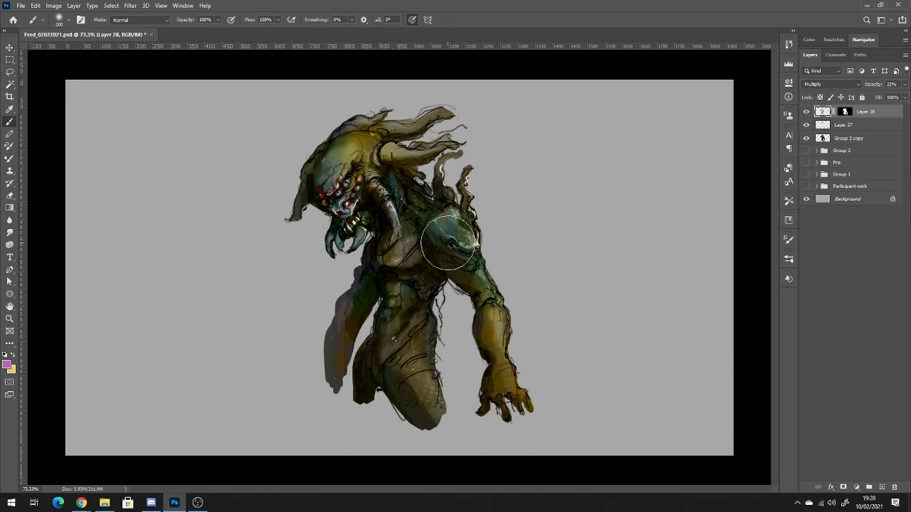
Set Layer 28's opacity to 35% and try more magenta shading over the chest, undoing the last stroke.
{"action": "left_click", "coordinate": [904, 84]}
{"action": "left_click_drag", "start_coordinate": [878, 97], "coordinate": [883, 96]}
{"action": "left_click", "coordinate": [426, 261]}
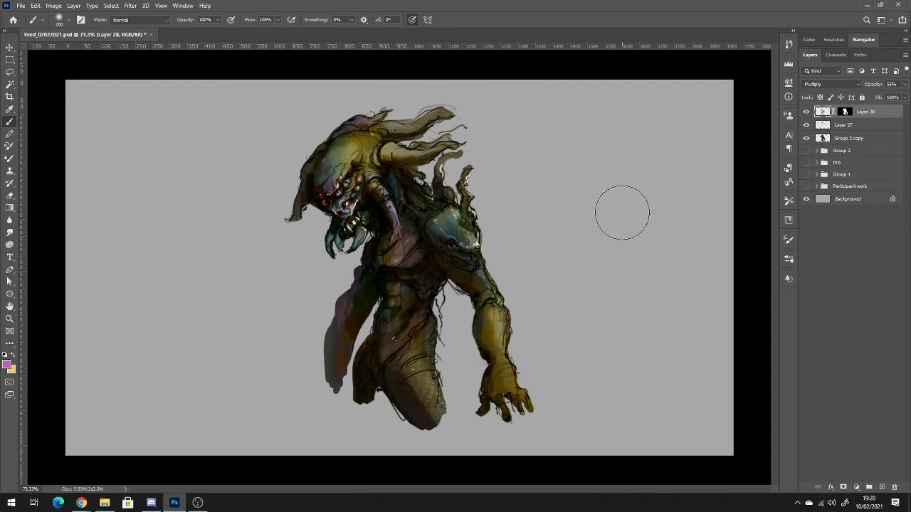
{"action": "key", "text": "ctrl+z"}
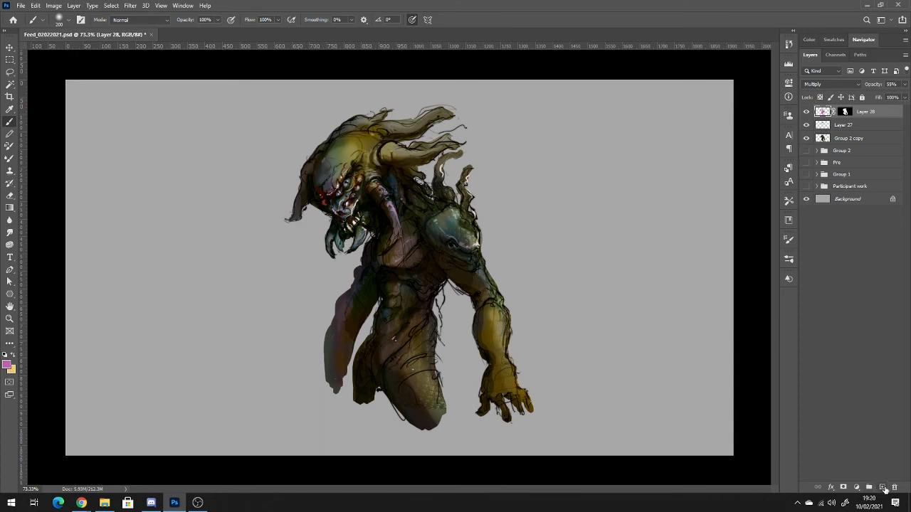
Add a new layer above Layer 28, copy Layer 28's silhouette mask onto it and set its blending mode to Soft Light.
{"action": "left_click", "coordinate": [881, 488]}
{"action": "left_click_drag", "start_coordinate": [846, 126], "coordinate": [849, 114]}
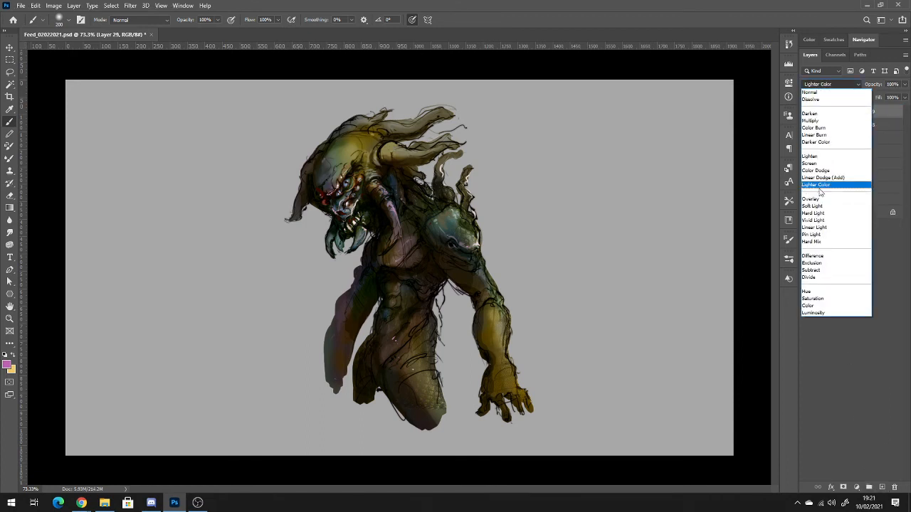
{"action": "left_click", "coordinate": [820, 207]}
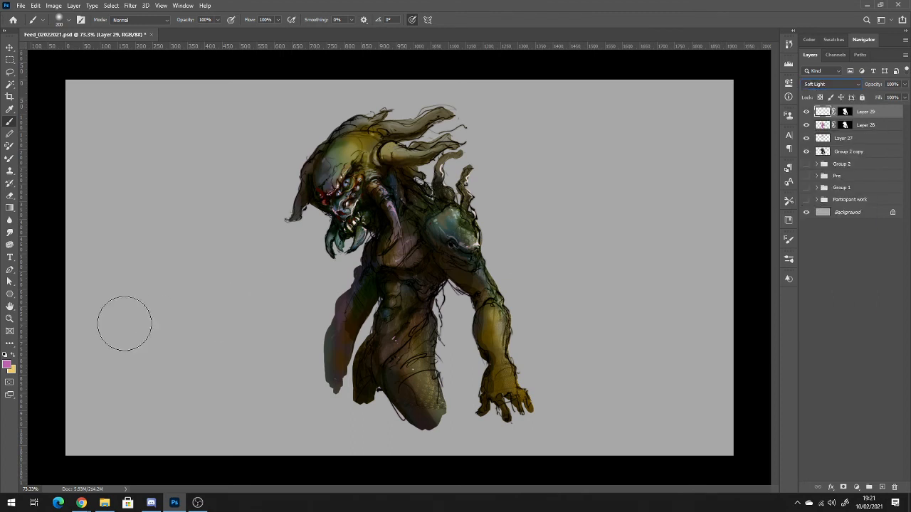
Choose a very pale cyan foreground colour and test soft light strokes on the head, undoing them.
{"action": "left_click", "coordinate": [8, 365]}
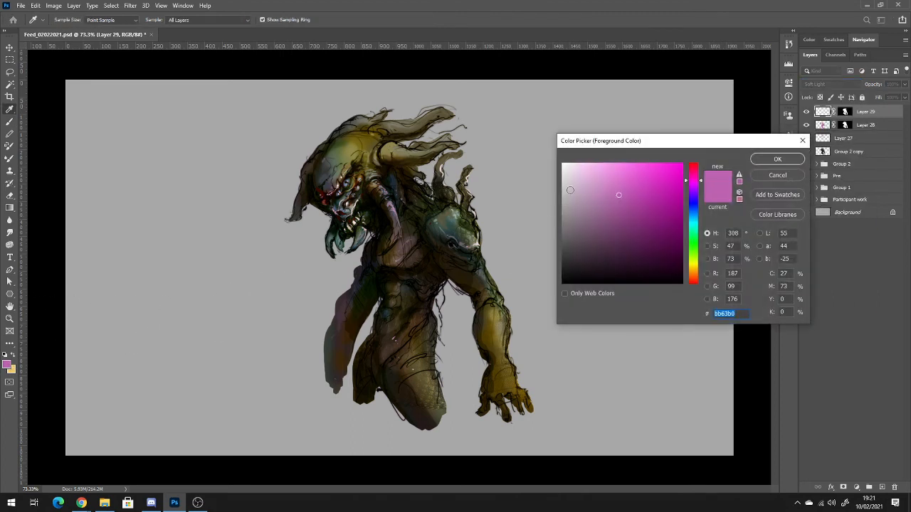
{"action": "left_click", "coordinate": [695, 224]}
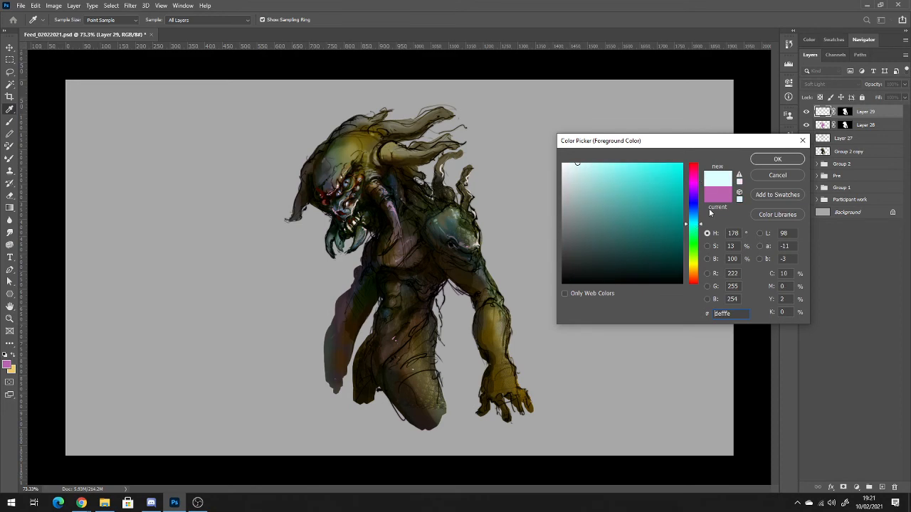
{"action": "left_click", "coordinate": [772, 160]}
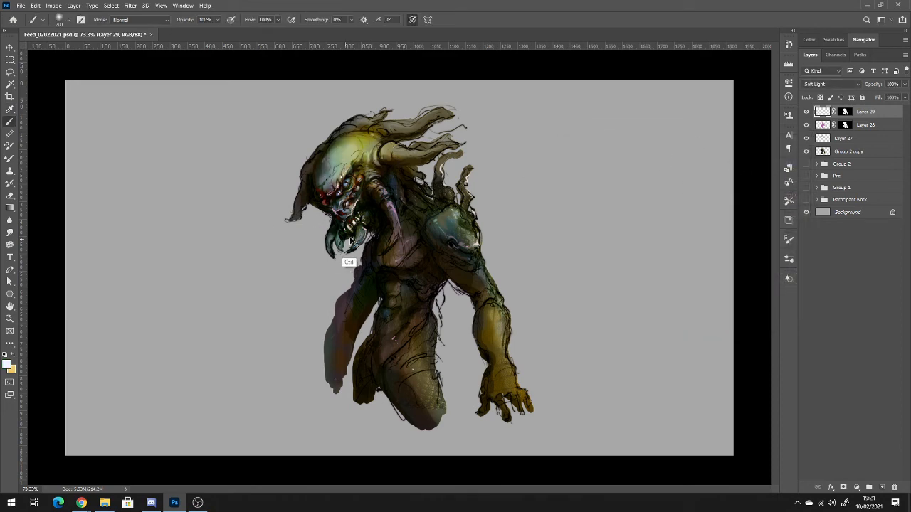
{"action": "key", "text": "ctrl+z"}
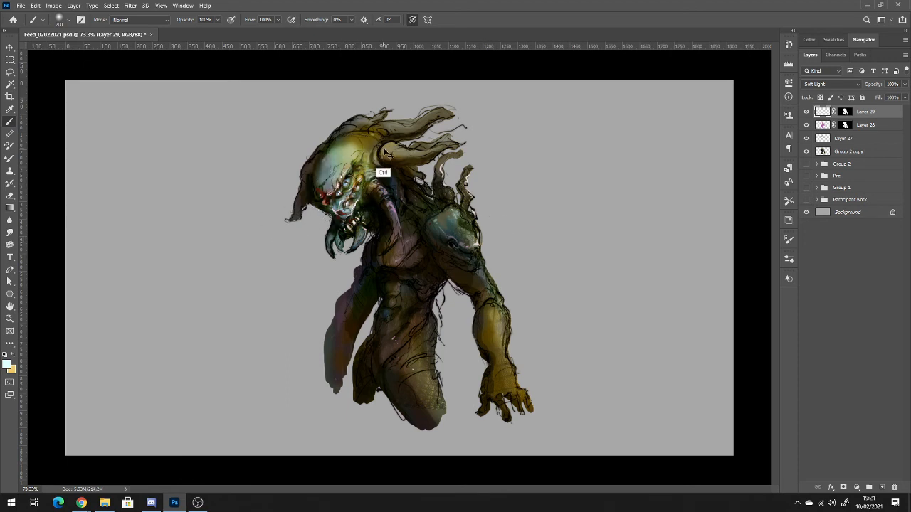
{"action": "key", "text": "ctrl+z"}
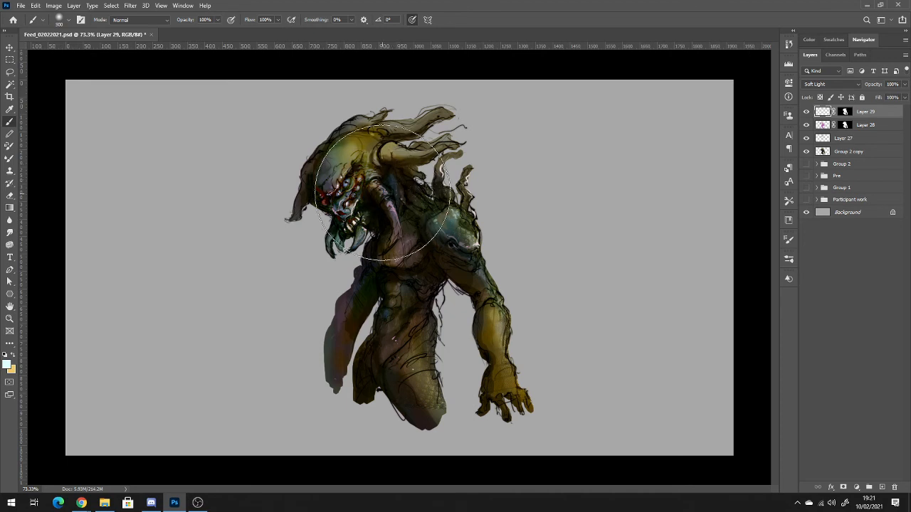
Paint pale light over the head, shoulder, arm and side of the torso at 30% opacity, using 500 px and 125 px brushes.
{"action": "key", "text": "3"}
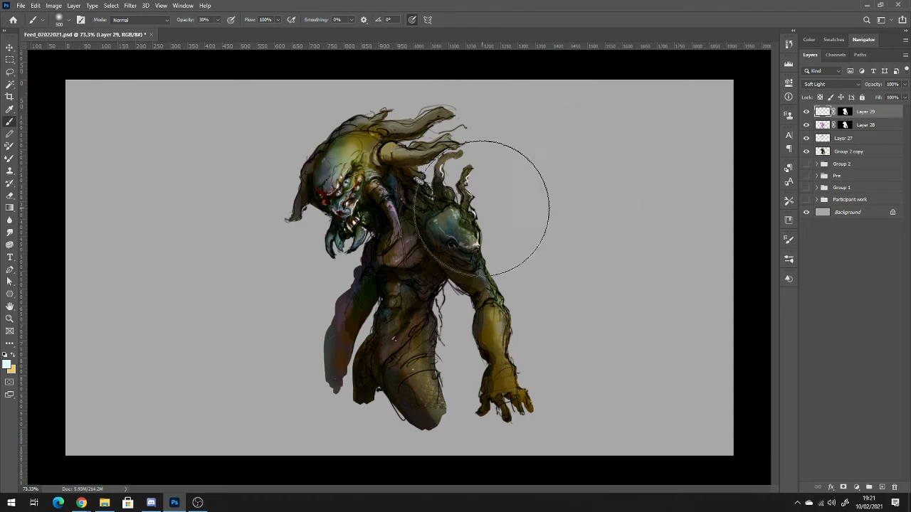
{"action": "mouse_move", "coordinate": [482, 209]}
{"action": "left_mouse_down"}
{"action": "mouse_move", "coordinate": [491, 223]}
{"action": "mouse_move", "coordinate": [475, 234]}
{"action": "left_mouse_up"}
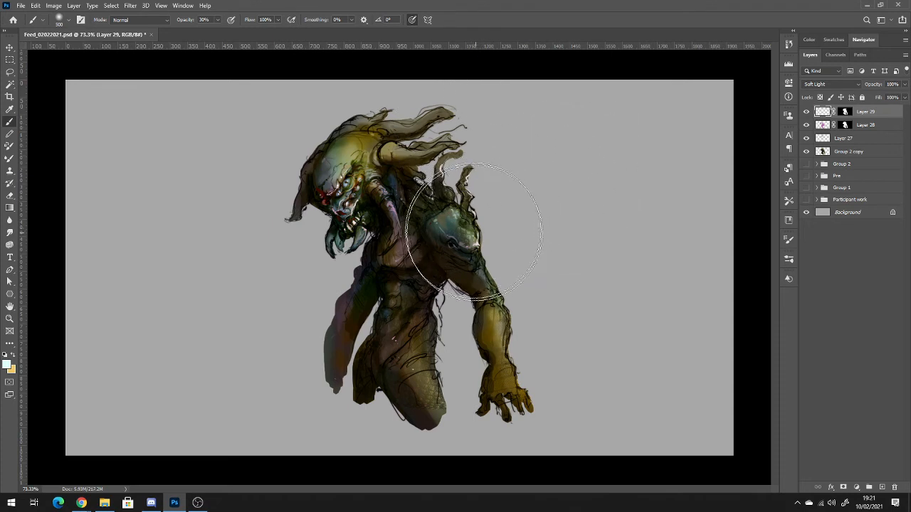
{"action": "left_click_drag", "start_coordinate": [486, 269], "coordinate": [499, 288]}
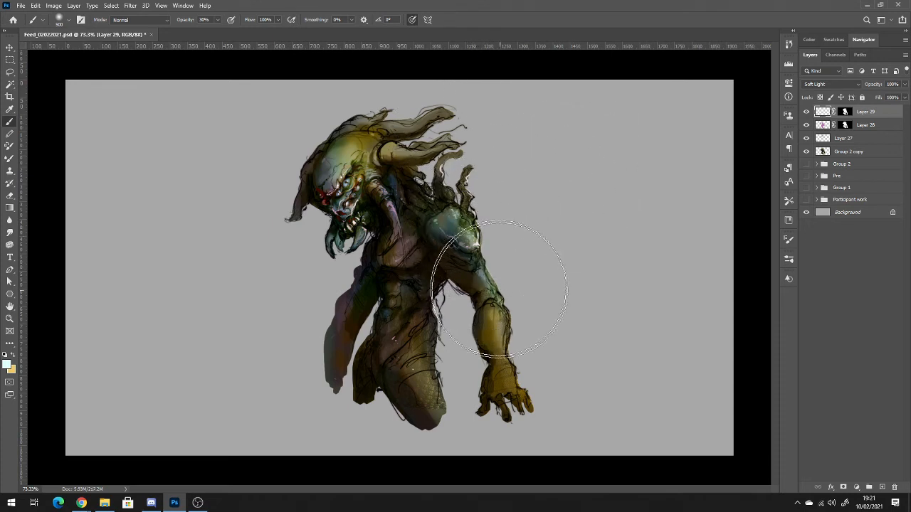
{"action": "mouse_move", "coordinate": [570, 330]}
{"action": "left_mouse_down"}
{"action": "mouse_move", "coordinate": [444, 327]}
{"action": "mouse_move", "coordinate": [441, 335]}
{"action": "left_mouse_up"}
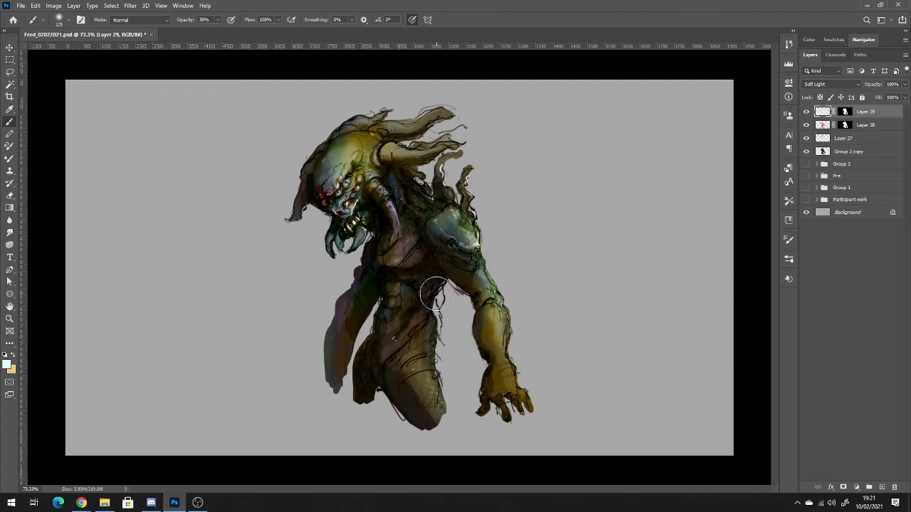
{"action": "left_click_drag", "start_coordinate": [434, 326], "coordinate": [442, 358]}
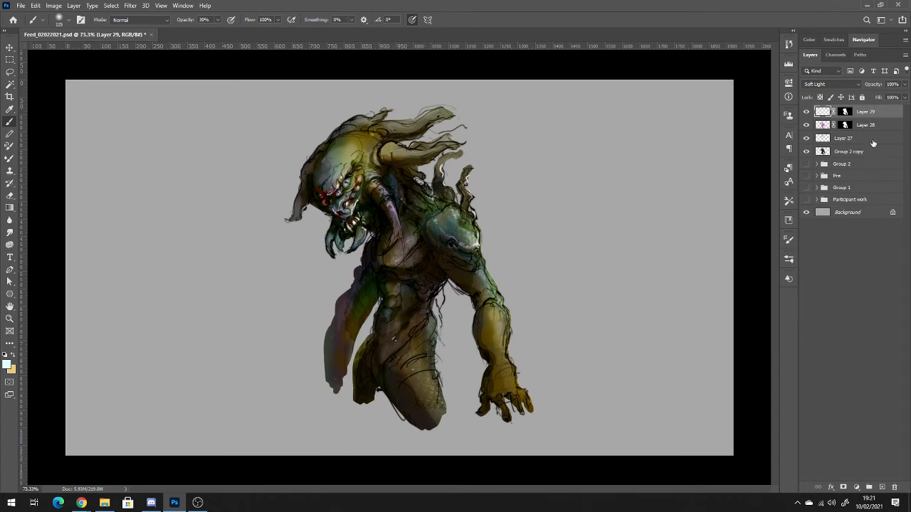
Add a new layer beneath Group 2 copy and place a pale dab on the background with the Clouds 4 brush at 1000 px.
{"action": "left_click", "coordinate": [869, 165]}
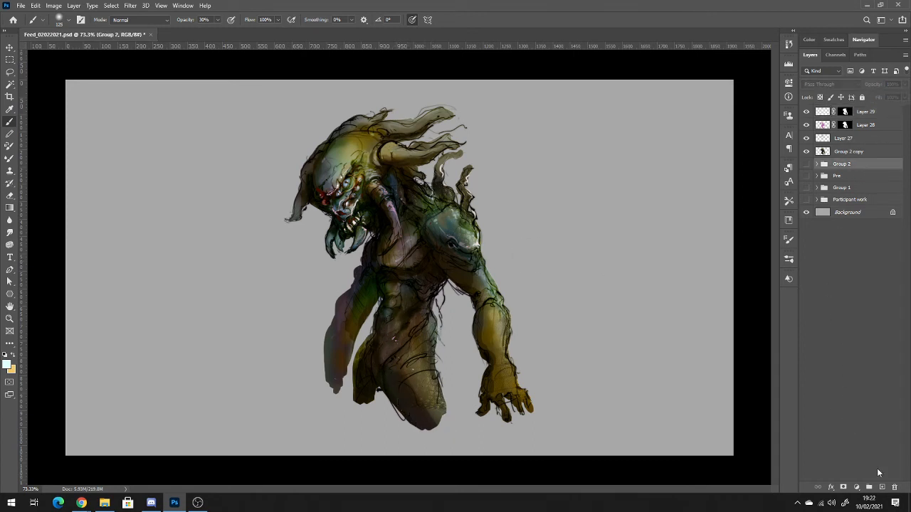
{"action": "left_click", "coordinate": [882, 488]}
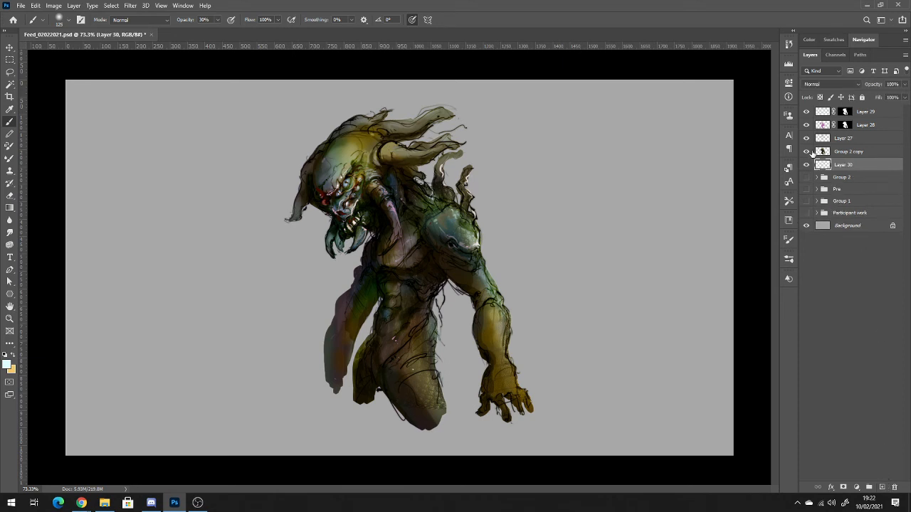
{"action": "left_click", "coordinate": [59, 20]}
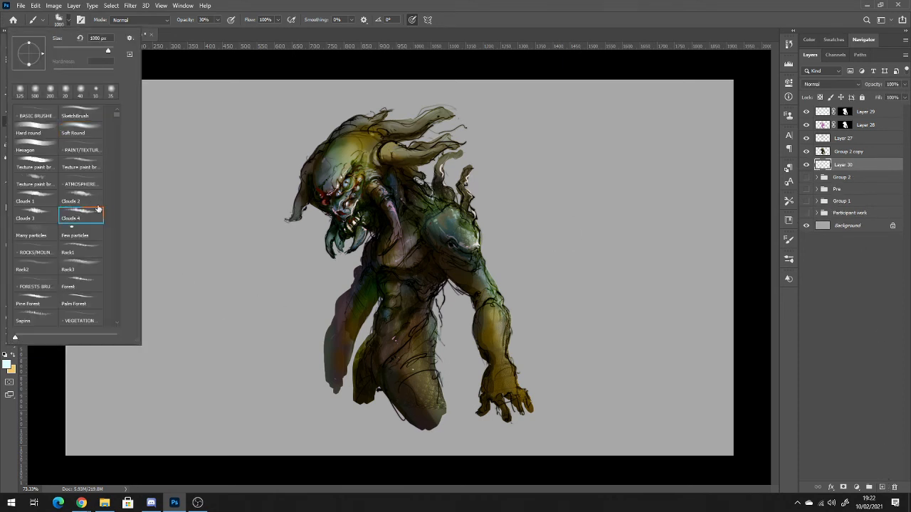
{"action": "left_click", "coordinate": [80, 202]}
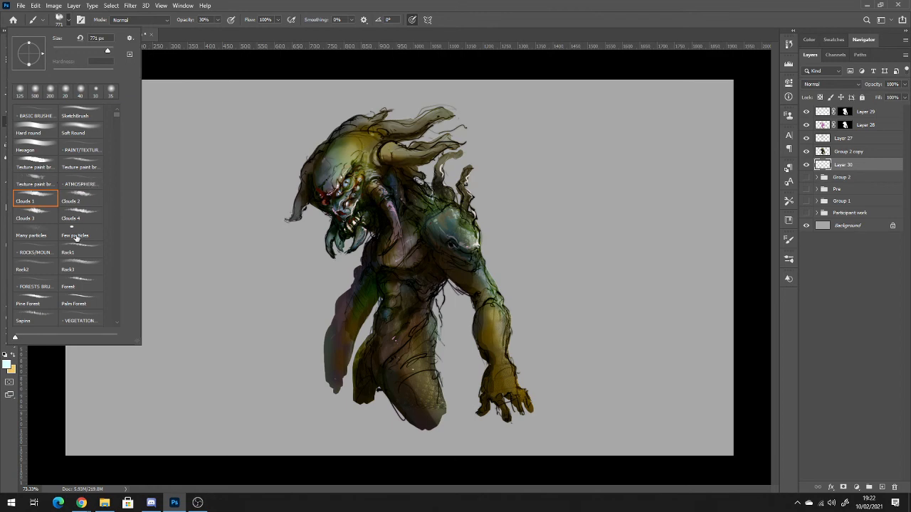
{"action": "left_click", "coordinate": [83, 215]}
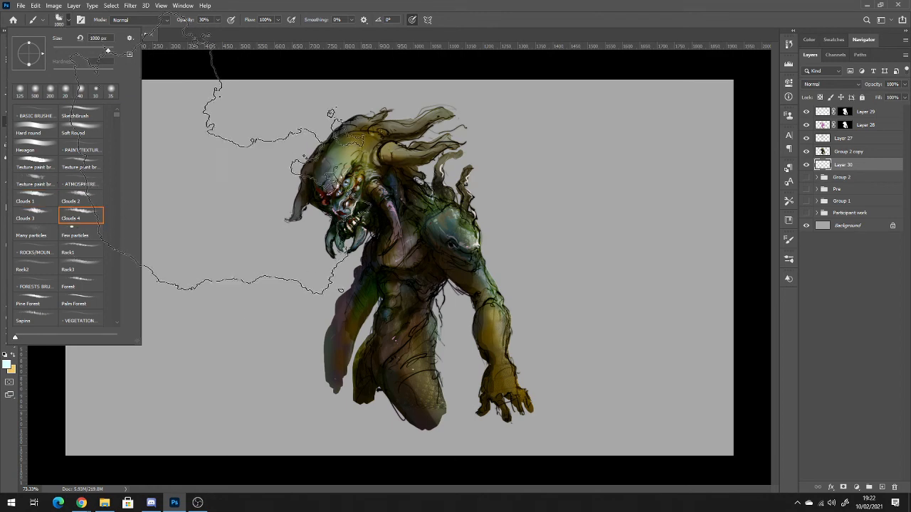
{"action": "left_click", "coordinate": [676, 207]}
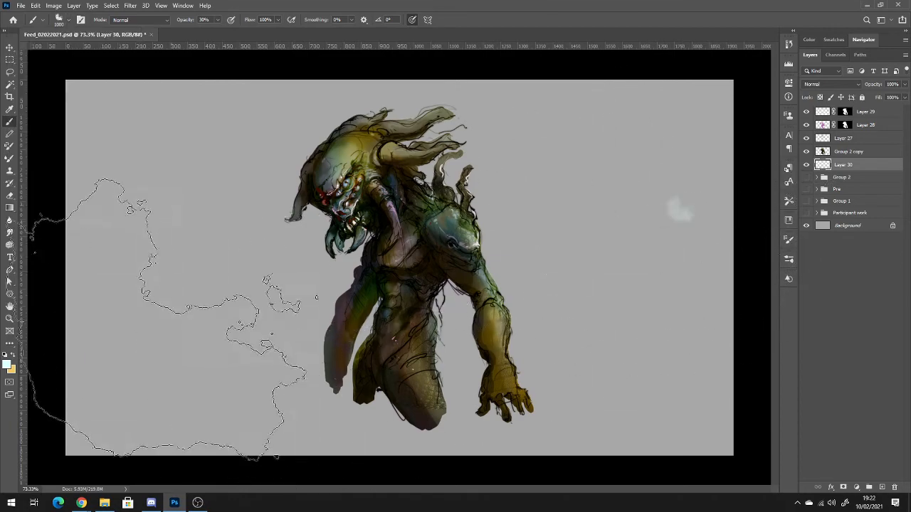
Undo the pale dab and paint black clouds around the creature on Layer 30 with the 1000 px brush at 30% opacity.
{"action": "key", "text": "ctrl+z"}
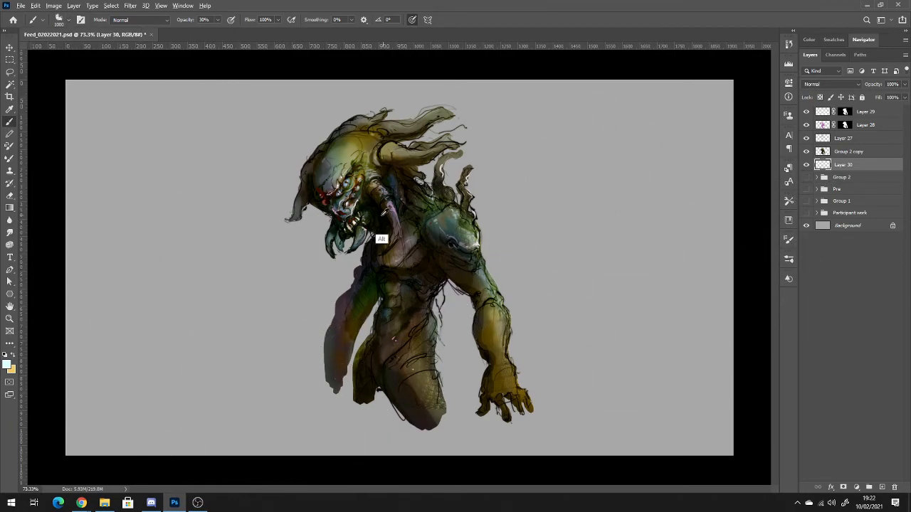
{"action": "mouse_move", "coordinate": [279, 194]}
{"action": "left_mouse_down"}
{"action": "mouse_move", "coordinate": [347, 313]}
{"action": "mouse_move", "coordinate": [389, 292]}
{"action": "mouse_move", "coordinate": [456, 213]}
{"action": "mouse_move", "coordinate": [541, 270]}
{"action": "mouse_move", "coordinate": [526, 199]}
{"action": "mouse_move", "coordinate": [320, 298]}
{"action": "left_mouse_up"}
{"action": "mouse_move", "coordinate": [258, 256]}
{"action": "left_mouse_down"}
{"action": "mouse_move", "coordinate": [242, 263]}
{"action": "mouse_move", "coordinate": [456, 398]}
{"action": "mouse_move", "coordinate": [306, 306]}
{"action": "mouse_move", "coordinate": [342, 335]}
{"action": "mouse_move", "coordinate": [313, 285]}
{"action": "mouse_move", "coordinate": [342, 270]}
{"action": "mouse_move", "coordinate": [311, 299]}
{"action": "mouse_move", "coordinate": [286, 283]}
{"action": "mouse_move", "coordinate": [334, 342]}
{"action": "left_mouse_up"}
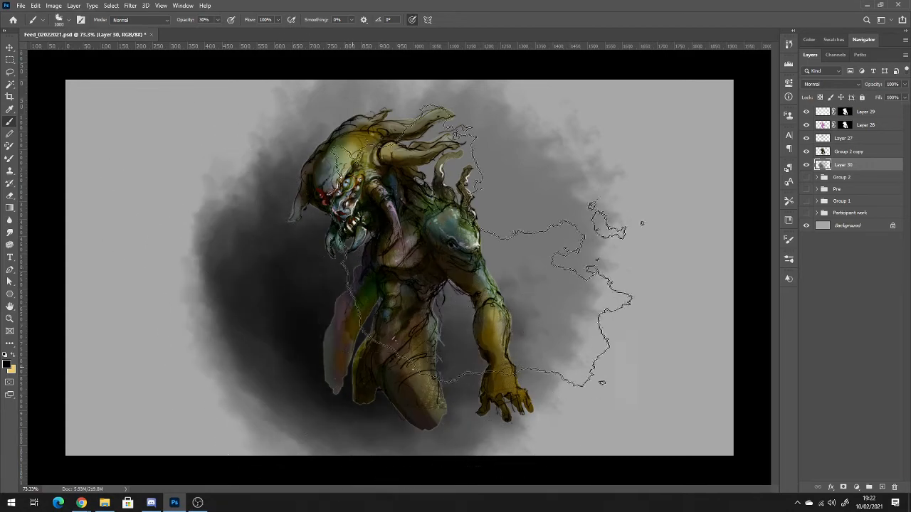
{"action": "mouse_move", "coordinate": [466, 318]}
{"action": "left_mouse_down"}
{"action": "mouse_move", "coordinate": [497, 340]}
{"action": "mouse_move", "coordinate": [431, 350]}
{"action": "mouse_move", "coordinate": [316, 302]}
{"action": "mouse_move", "coordinate": [234, 146]}
{"action": "mouse_move", "coordinate": [228, 157]}
{"action": "mouse_move", "coordinate": [259, 260]}
{"action": "mouse_move", "coordinate": [192, 142]}
{"action": "mouse_move", "coordinate": [235, 214]}
{"action": "mouse_move", "coordinate": [498, 299]}
{"action": "mouse_move", "coordinate": [427, 177]}
{"action": "left_mouse_up"}
{"action": "mouse_move", "coordinate": [523, 171]}
{"action": "left_mouse_down"}
{"action": "mouse_move", "coordinate": [523, 214]}
{"action": "mouse_move", "coordinate": [309, 180]}
{"action": "mouse_move", "coordinate": [517, 265]}
{"action": "mouse_move", "coordinate": [261, 221]}
{"action": "mouse_move", "coordinate": [320, 292]}
{"action": "mouse_move", "coordinate": [313, 249]}
{"action": "left_mouse_up"}
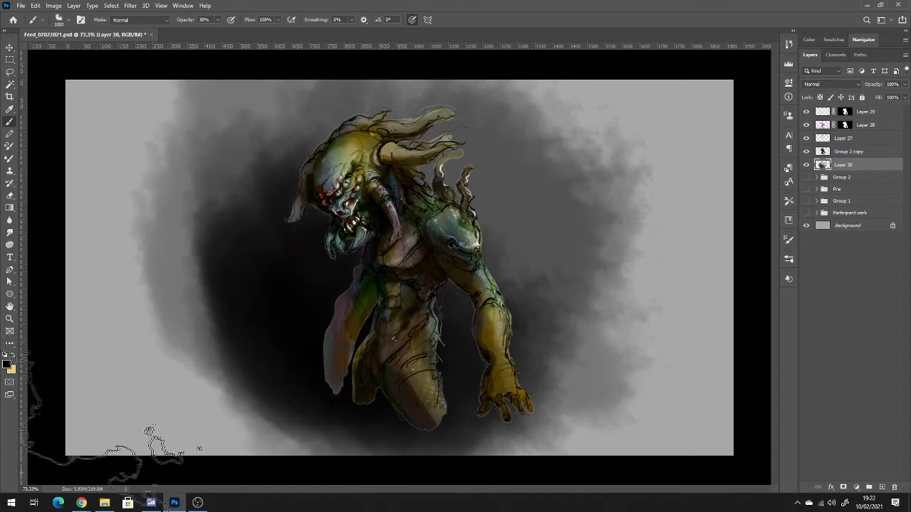
Choose light green #87f06b and paint a cloudy green glow behind the creature's head, shoulder and torso.
{"action": "left_click", "coordinate": [12, 369]}
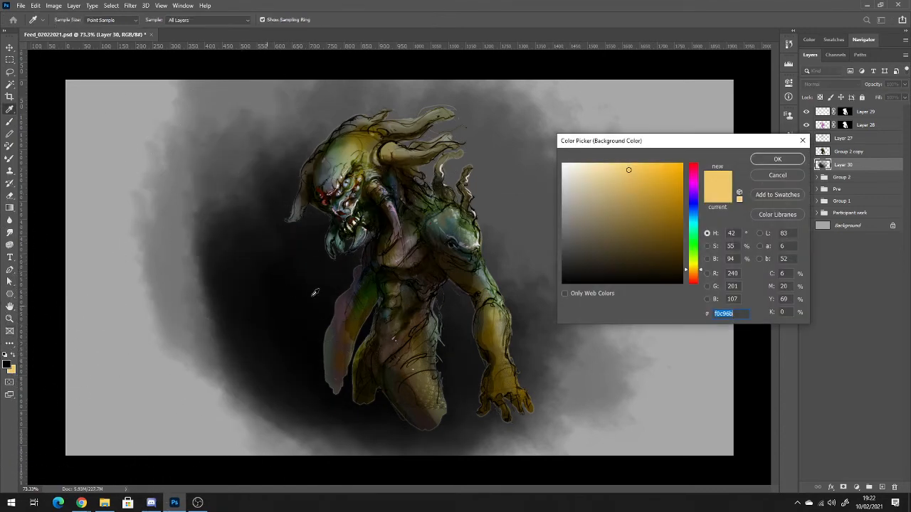
{"action": "left_click_drag", "start_coordinate": [698, 271], "coordinate": [698, 247]}
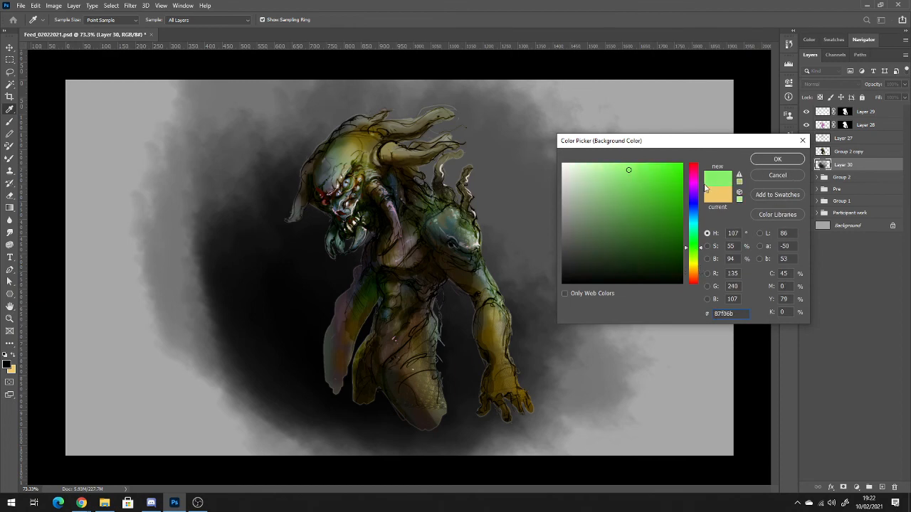
{"action": "left_click", "coordinate": [777, 159]}
{"action": "key", "text": "b"}
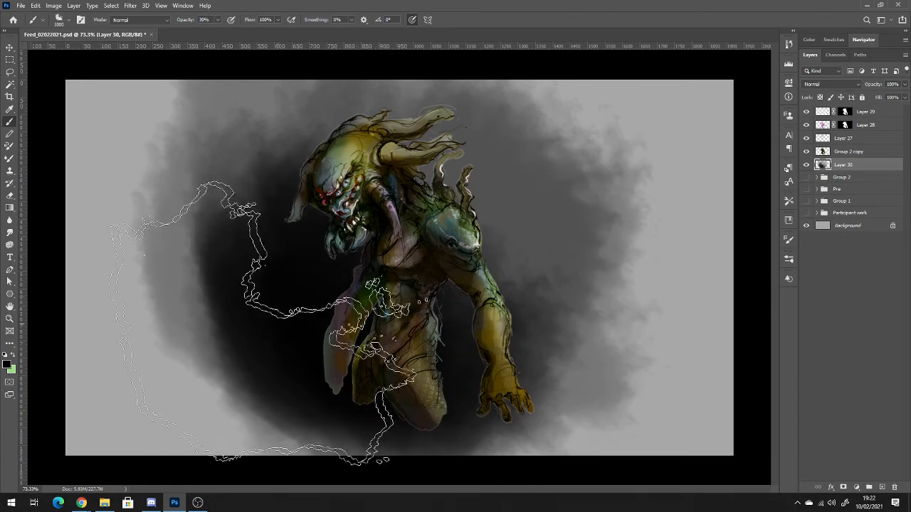
{"action": "key", "text": "x"}
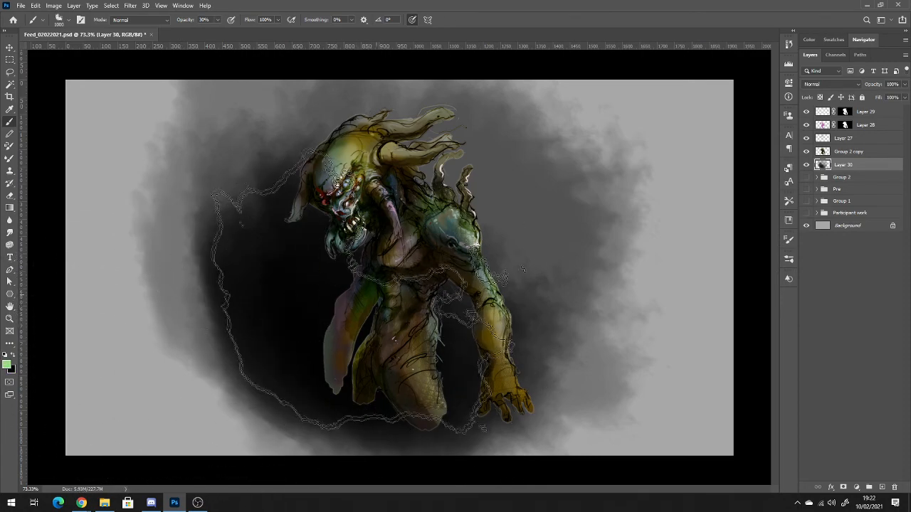
{"action": "mouse_move", "coordinate": [366, 292]}
{"action": "left_mouse_down"}
{"action": "mouse_move", "coordinate": [399, 285]}
{"action": "mouse_move", "coordinate": [452, 246]}
{"action": "mouse_move", "coordinate": [491, 199]}
{"action": "mouse_move", "coordinate": [453, 174]}
{"action": "mouse_move", "coordinate": [448, 140]}
{"action": "mouse_move", "coordinate": [463, 153]}
{"action": "mouse_move", "coordinate": [484, 242]}
{"action": "mouse_move", "coordinate": [481, 162]}
{"action": "mouse_move", "coordinate": [441, 153]}
{"action": "mouse_move", "coordinate": [427, 160]}
{"action": "mouse_move", "coordinate": [434, 135]}
{"action": "mouse_move", "coordinate": [448, 145]}
{"action": "left_mouse_up"}
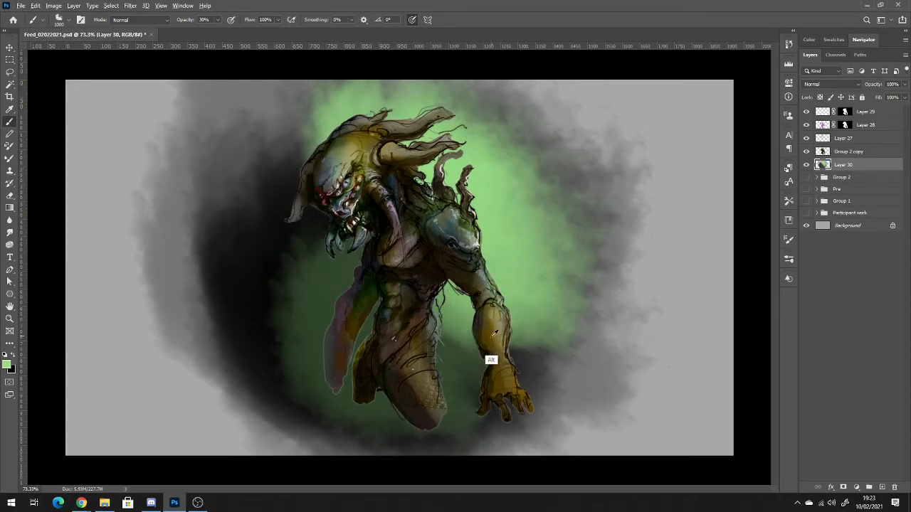
Blend sampled dark and green tones around the glow to darken the background's lower left and edges, reducing the brush to 500 px.
{"action": "mouse_move", "coordinate": [315, 264]}
{"action": "left_mouse_down"}
{"action": "mouse_move", "coordinate": [331, 309]}
{"action": "mouse_move", "coordinate": [280, 235]}
{"action": "mouse_move", "coordinate": [338, 313]}
{"action": "mouse_move", "coordinate": [302, 285]}
{"action": "left_mouse_up"}
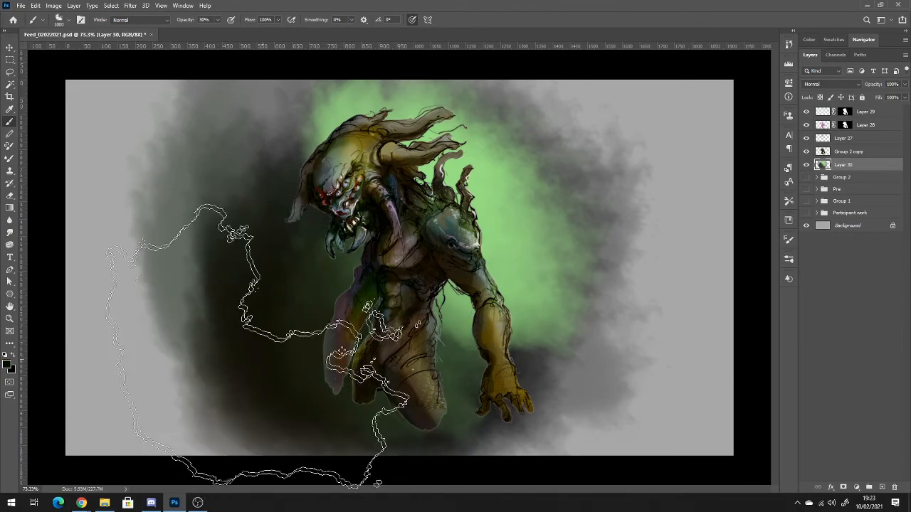
{"action": "mouse_move", "coordinate": [257, 347]}
{"action": "left_mouse_down"}
{"action": "mouse_move", "coordinate": [386, 346]}
{"action": "mouse_move", "coordinate": [427, 335]}
{"action": "mouse_move", "coordinate": [453, 359]}
{"action": "left_mouse_up"}
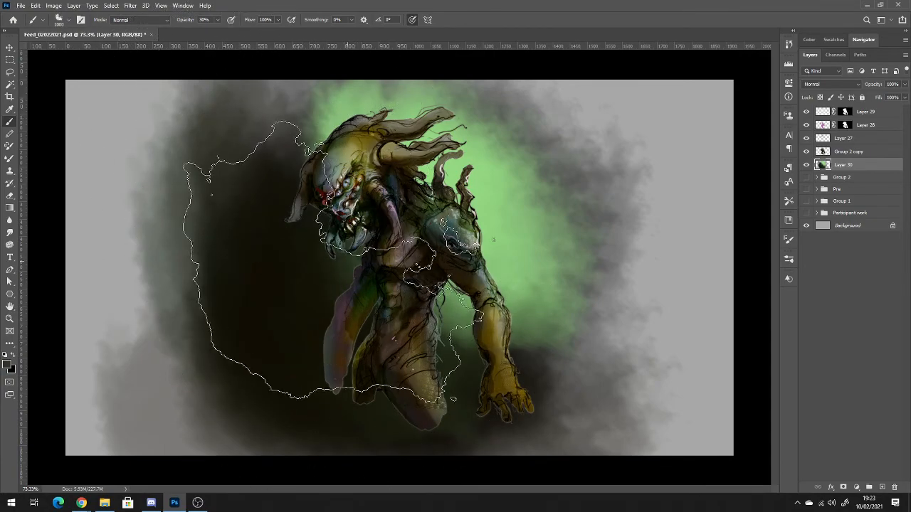
{"action": "key", "text": "alt"}
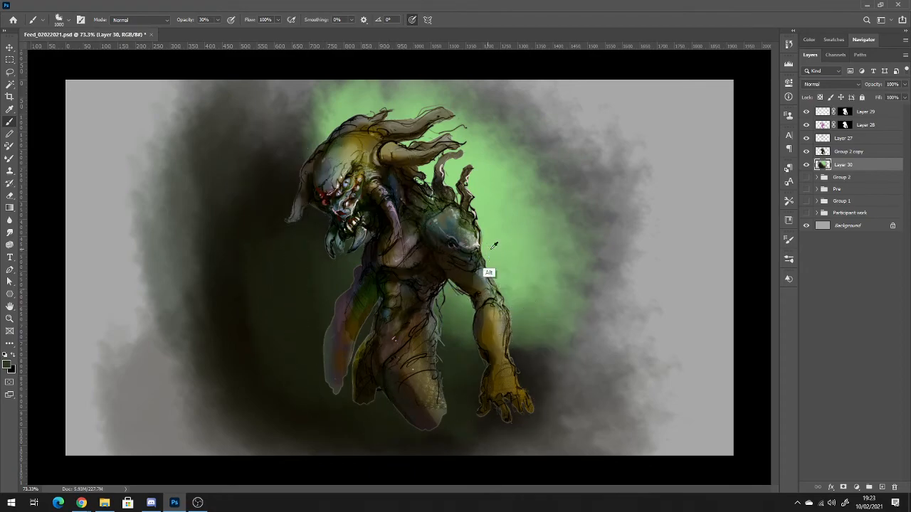
{"action": "left_click", "coordinate": [494, 245], "text": "alt"}
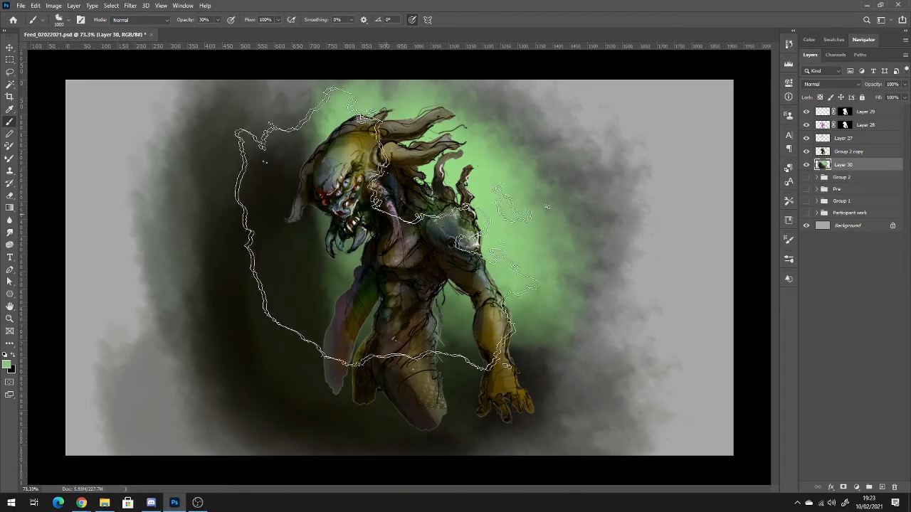
{"action": "key", "text": "alt"}
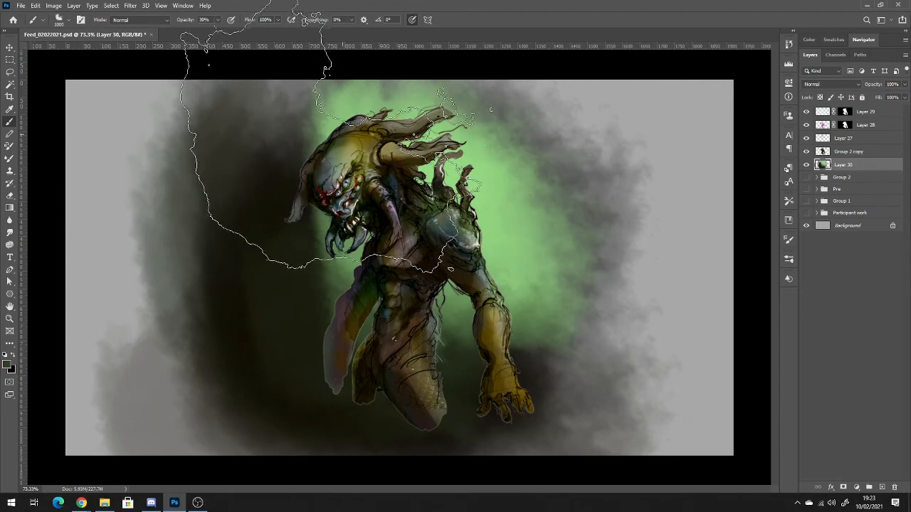
{"action": "key", "text": "bracketleft"}
{"action": "key", "text": "bracketleft"}
{"action": "key", "text": "bracketleft"}
{"action": "key", "text": "bracketleft"}
{"action": "key", "text": "bracketleft"}
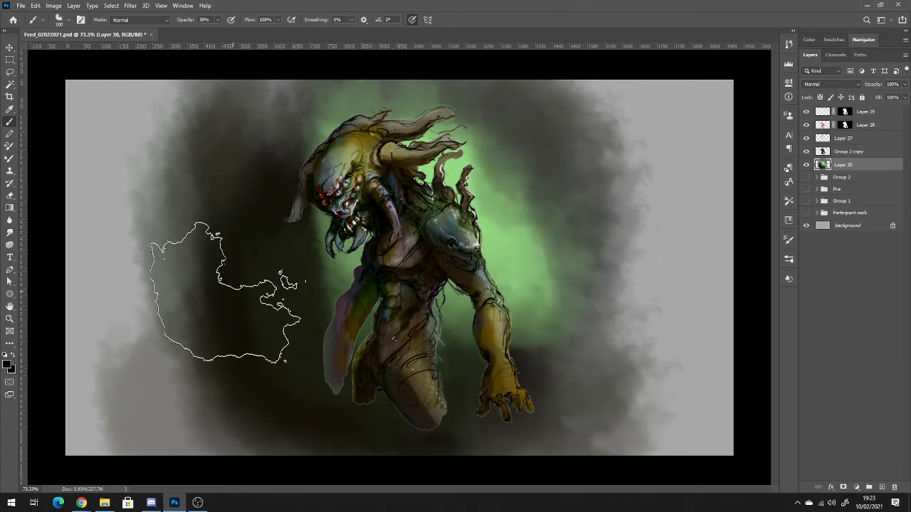
Choose a dark red foreground colour and paint red clouds across the background's lower left and beneath the creature.
{"action": "left_click", "coordinate": [10, 365]}
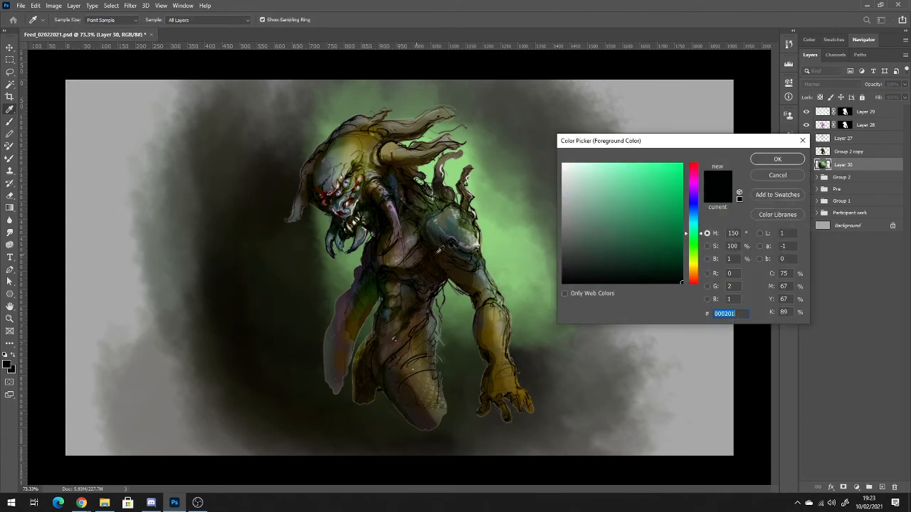
{"action": "left_click", "coordinate": [696, 269]}
{"action": "left_click", "coordinate": [696, 173]}
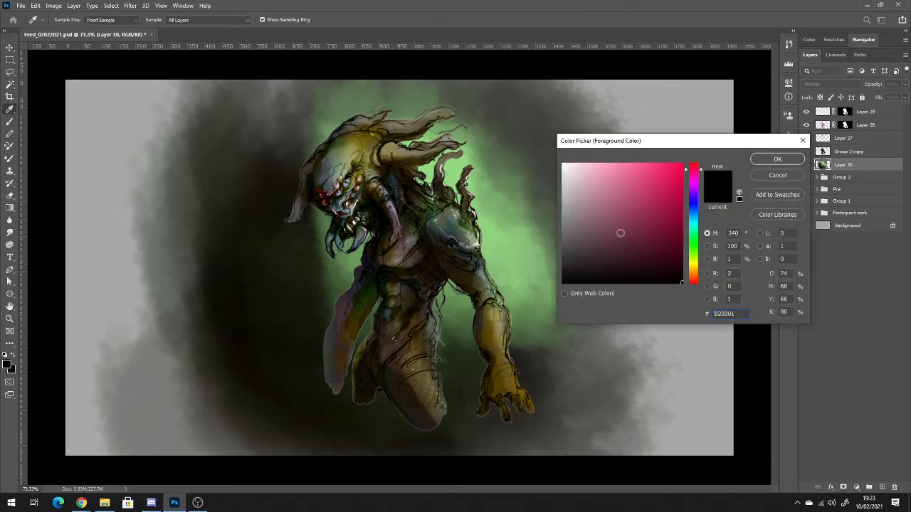
{"action": "left_click", "coordinate": [627, 179]}
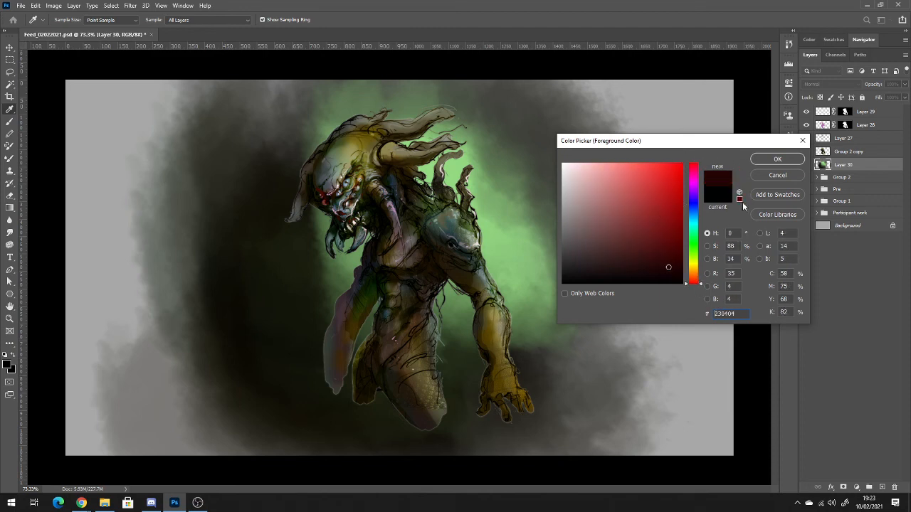
{"action": "left_click", "coordinate": [795, 159]}
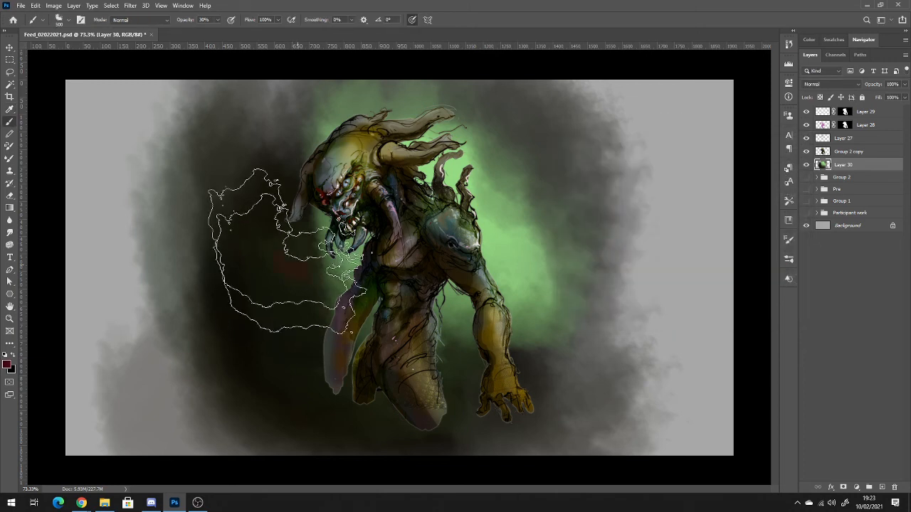
{"action": "mouse_move", "coordinate": [286, 251]}
{"action": "left_mouse_down"}
{"action": "mouse_move", "coordinate": [319, 320]}
{"action": "mouse_move", "coordinate": [309, 315]}
{"action": "mouse_move", "coordinate": [335, 320]}
{"action": "mouse_move", "coordinate": [320, 332]}
{"action": "mouse_move", "coordinate": [475, 327]}
{"action": "mouse_move", "coordinate": [331, 226]}
{"action": "mouse_move", "coordinate": [331, 324]}
{"action": "mouse_move", "coordinate": [476, 346]}
{"action": "mouse_move", "coordinate": [295, 325]}
{"action": "mouse_move", "coordinate": [240, 270]}
{"action": "mouse_move", "coordinate": [244, 335]}
{"action": "mouse_move", "coordinate": [197, 359]}
{"action": "mouse_move", "coordinate": [262, 362]}
{"action": "mouse_move", "coordinate": [300, 316]}
{"action": "mouse_move", "coordinate": [326, 318]}
{"action": "left_mouse_up"}
{"action": "key", "text": "alt"}
{"action": "left_click", "coordinate": [259, 373], "text": "alt"}
{"action": "left_click", "coordinate": [456, 441], "text": "alt"}
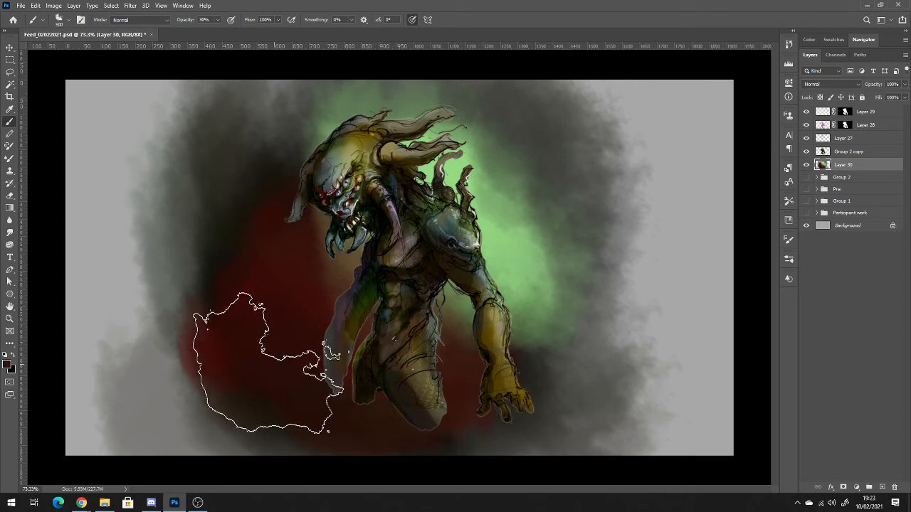
Blend the red area into the green glow around the head and torso using brown and green tones sampled from the background.
{"action": "mouse_move", "coordinate": [269, 364]}
{"action": "left_mouse_down"}
{"action": "mouse_move", "coordinate": [286, 343]}
{"action": "mouse_move", "coordinate": [379, 393]}
{"action": "mouse_move", "coordinate": [280, 343]}
{"action": "mouse_move", "coordinate": [422, 380]}
{"action": "mouse_move", "coordinate": [307, 281]}
{"action": "mouse_move", "coordinate": [293, 318]}
{"action": "left_mouse_up"}
{"action": "left_click", "coordinate": [348, 259], "text": "alt"}
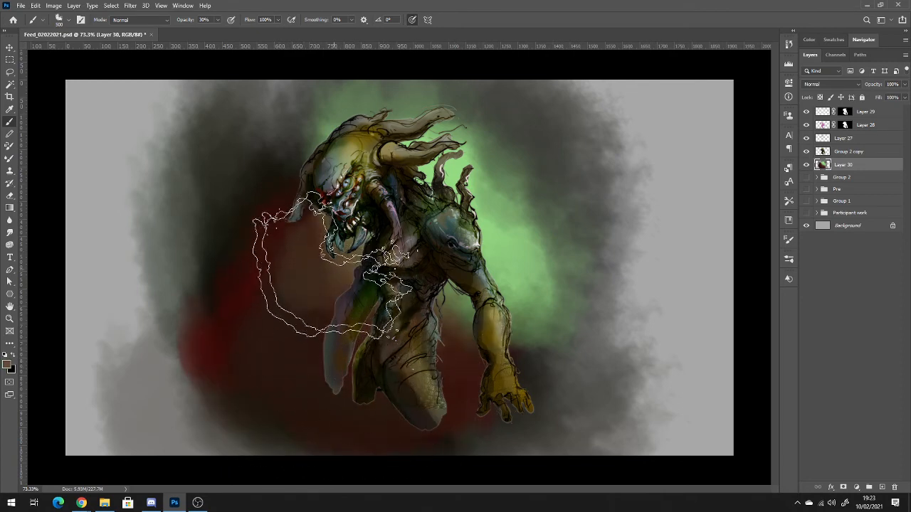
{"action": "left_click", "coordinate": [406, 213], "text": "alt"}
{"action": "mouse_move", "coordinate": [451, 235]}
{"action": "left_mouse_down"}
{"action": "mouse_move", "coordinate": [345, 244]}
{"action": "mouse_move", "coordinate": [397, 203]}
{"action": "mouse_move", "coordinate": [321, 198]}
{"action": "mouse_move", "coordinate": [355, 189]}
{"action": "left_mouse_up"}
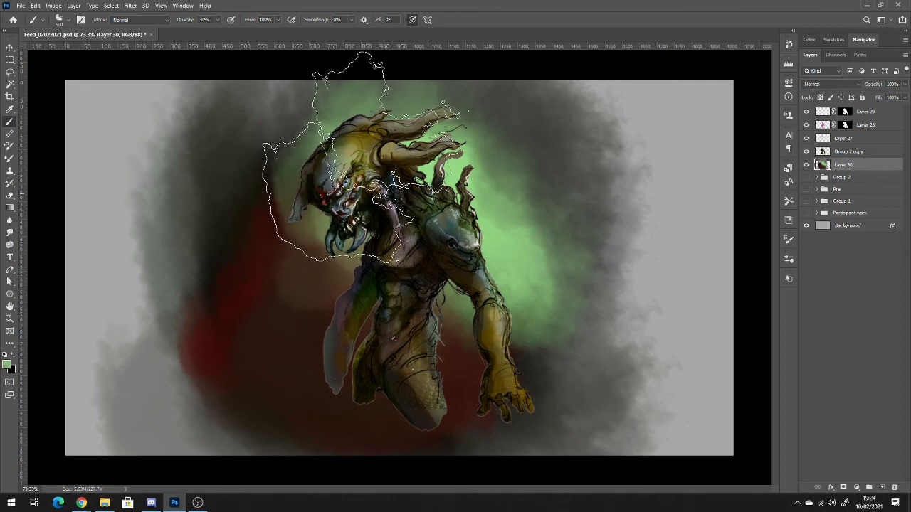
{"action": "mouse_move", "coordinate": [459, 127]}
{"action": "left_mouse_down"}
{"action": "mouse_move", "coordinate": [471, 153]}
{"action": "mouse_move", "coordinate": [503, 182]}
{"action": "left_mouse_up"}
{"action": "key", "text": "alt"}
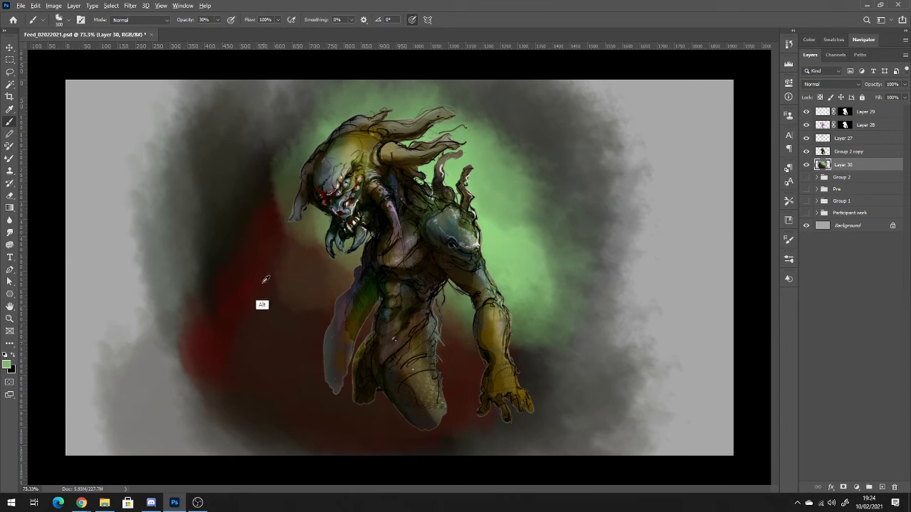
{"action": "mouse_move", "coordinate": [292, 253]}
{"action": "left_mouse_down"}
{"action": "mouse_move", "coordinate": [276, 219]}
{"action": "mouse_move", "coordinate": [336, 286]}
{"action": "mouse_move", "coordinate": [296, 229]}
{"action": "mouse_move", "coordinate": [268, 265]}
{"action": "left_mouse_up"}
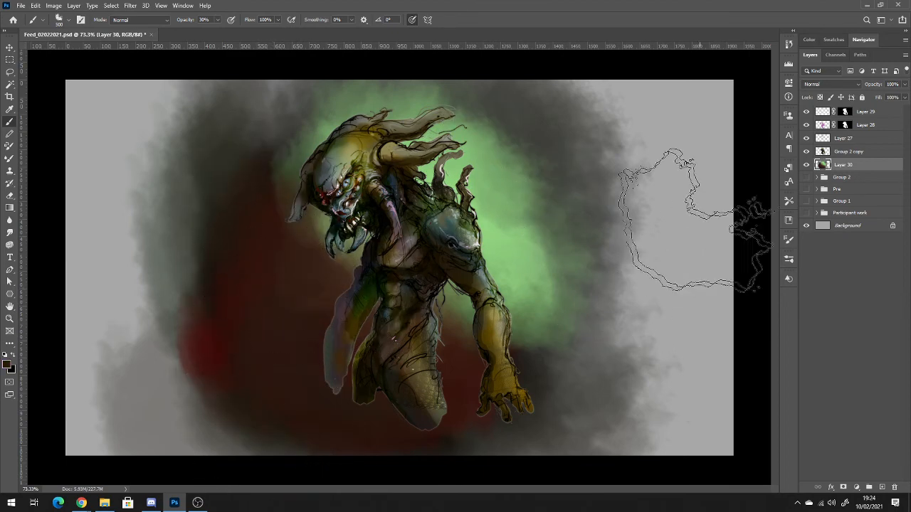
Crop the painted background to a portrait rectangle around the creature with a layer mask on Layer 30.
{"action": "key", "text": "m"}
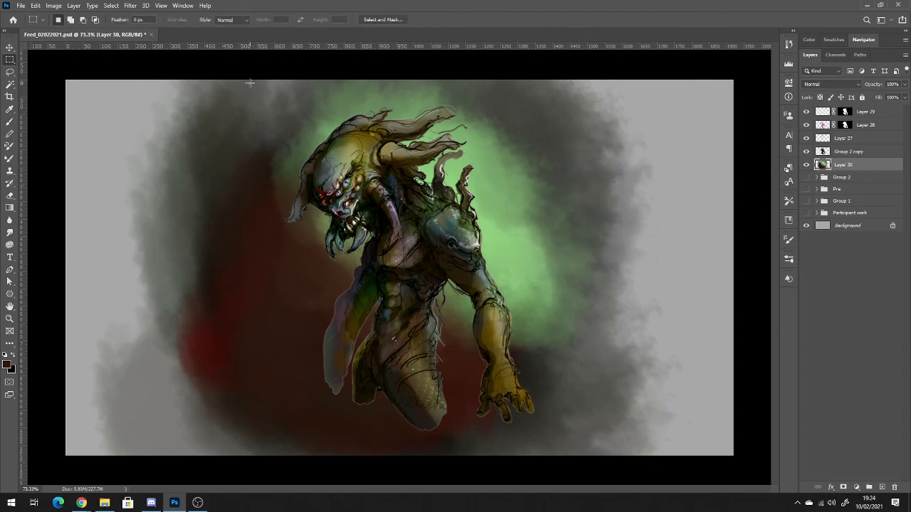
{"action": "left_click_drag", "start_coordinate": [585, 220], "coordinate": [557, 443]}
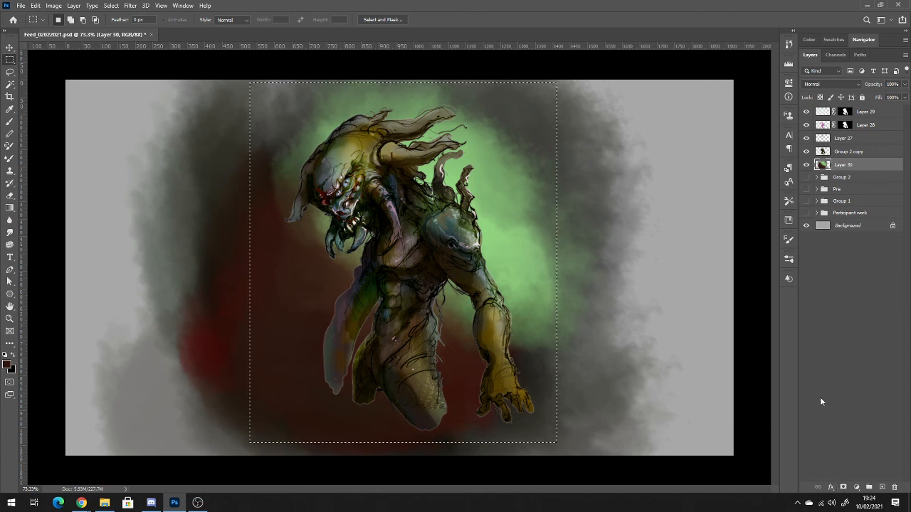
{"action": "left_click", "coordinate": [843, 488]}
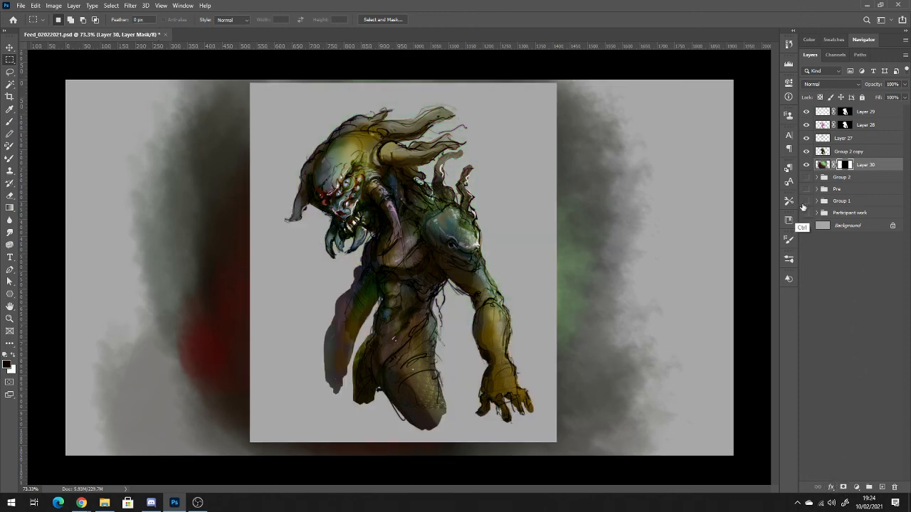
{"action": "key", "text": "ctrl+i"}
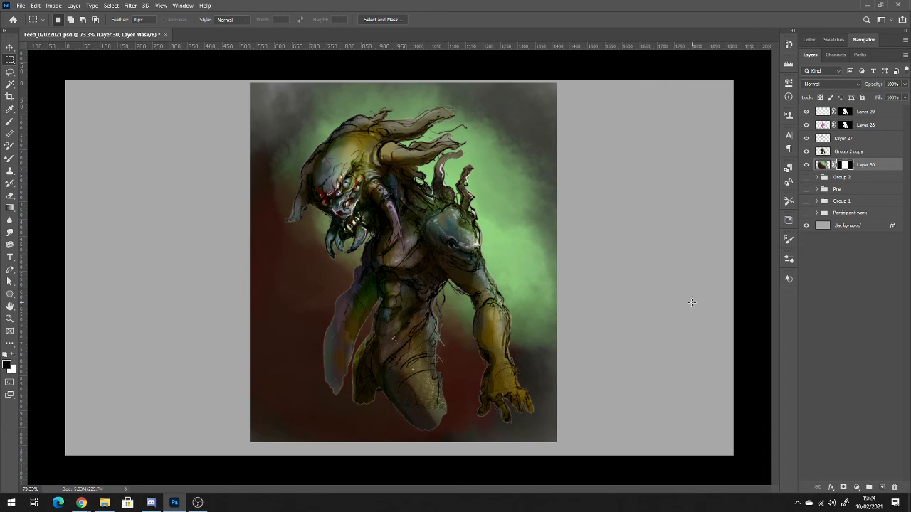
{"action": "scroll", "coordinate": [433, 403], "scroll_direction": "down", "scroll_amount": 5}
{"action": "scroll", "coordinate": [444, 403], "scroll_direction": "up", "scroll_amount": 5}
{"action": "scroll", "coordinate": [448, 409], "scroll_direction": "up", "scroll_amount": 1}
{"action": "scroll", "coordinate": [449, 409], "scroll_direction": "down", "scroll_amount": 1}
Select the Hexagon brush, reduce its size and add a new layer above Layer 29.
{"action": "key", "text": "b"}
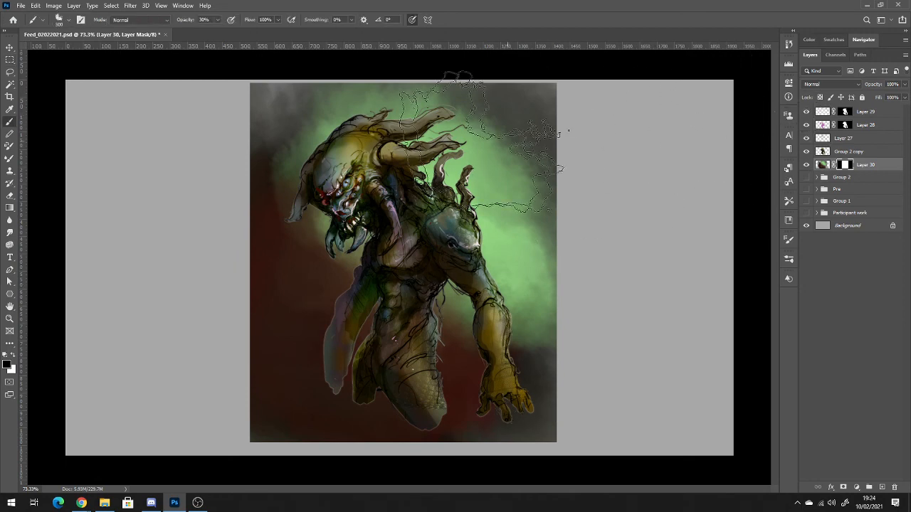
{"action": "left_click", "coordinate": [63, 20]}
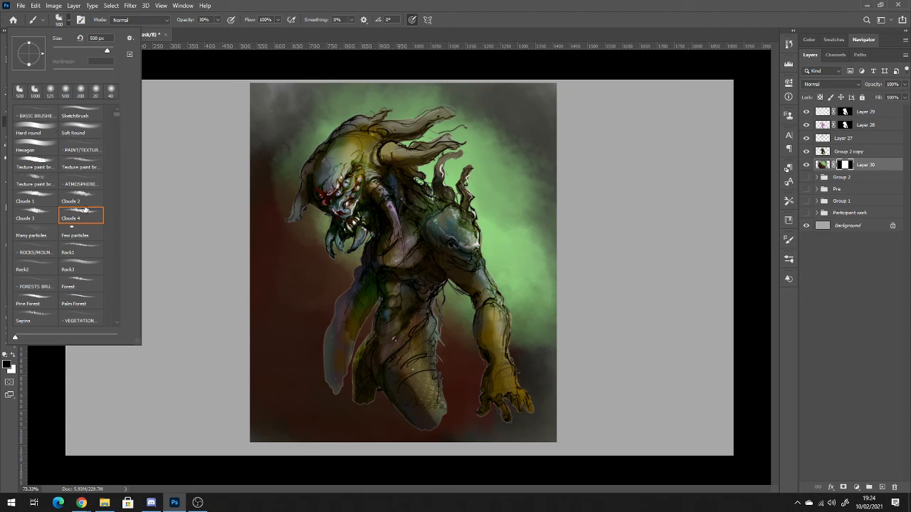
{"action": "left_click", "coordinate": [43, 151]}
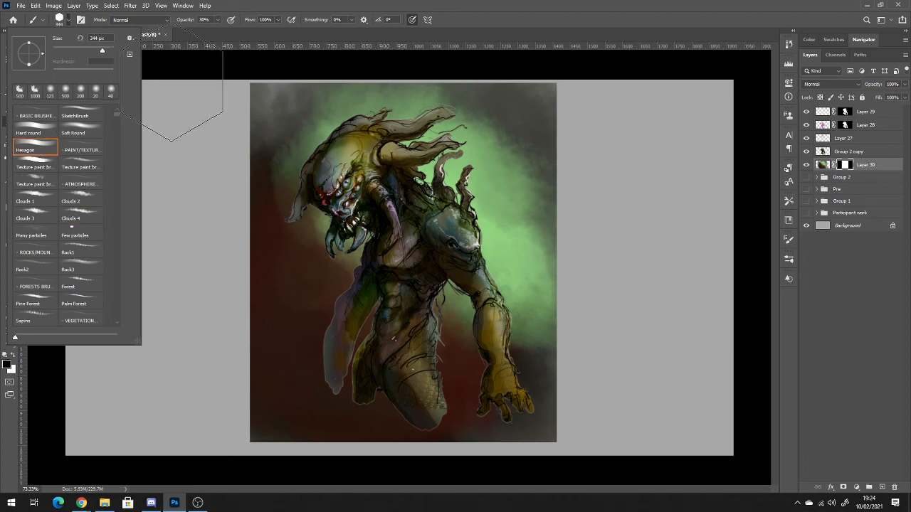
{"action": "left_click", "coordinate": [632, 7]}
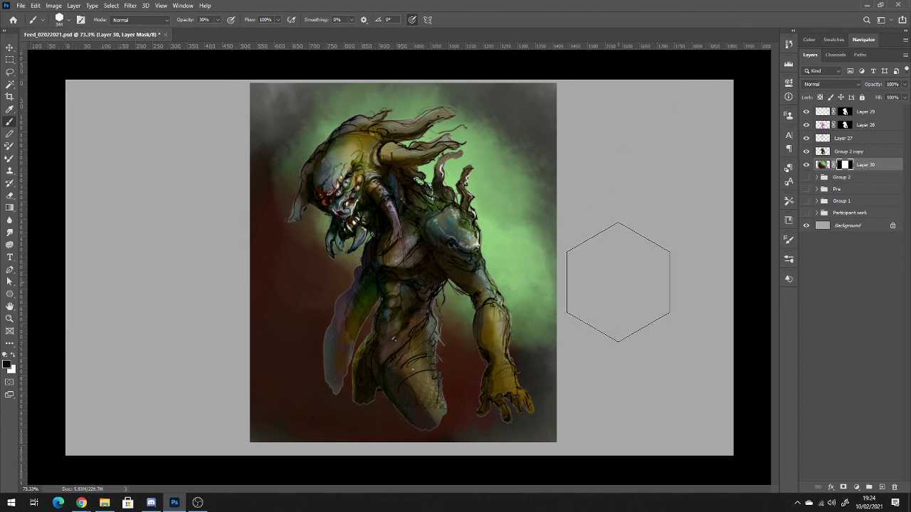
{"action": "key", "text": "bracketleft"}
{"action": "key", "text": "bracketleft"}
{"action": "key", "text": "bracketleft"}
{"action": "key", "text": "bracketleft"}
{"action": "key", "text": "bracketleft"}
{"action": "key", "text": "bracketleft"}
{"action": "key", "text": "bracketleft"}
{"action": "key", "text": "bracketleft"}
{"action": "key", "text": "bracketleft"}
{"action": "key", "text": "bracketleft"}
{"action": "key", "text": "bracketleft"}
{"action": "key", "text": "bracketleft"}
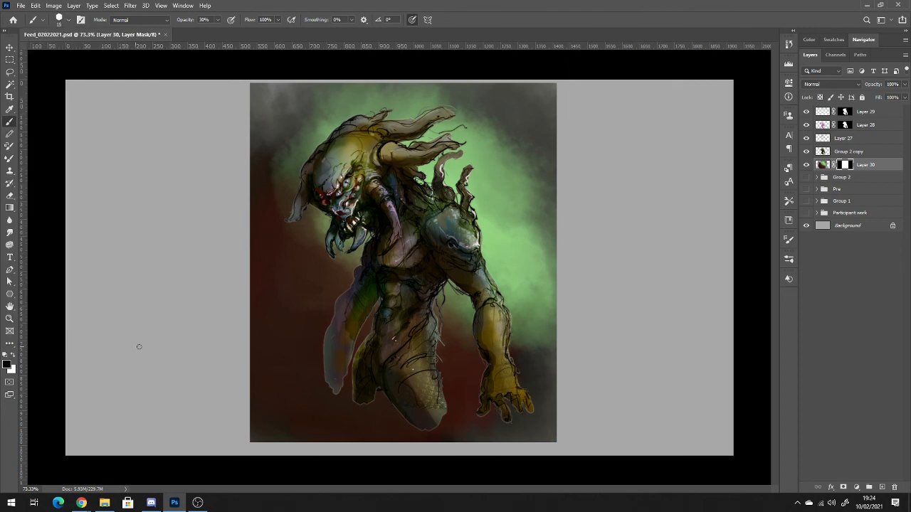
{"action": "key", "text": "x"}
{"action": "left_click", "coordinate": [881, 115]}
{"action": "left_click", "coordinate": [882, 487]}
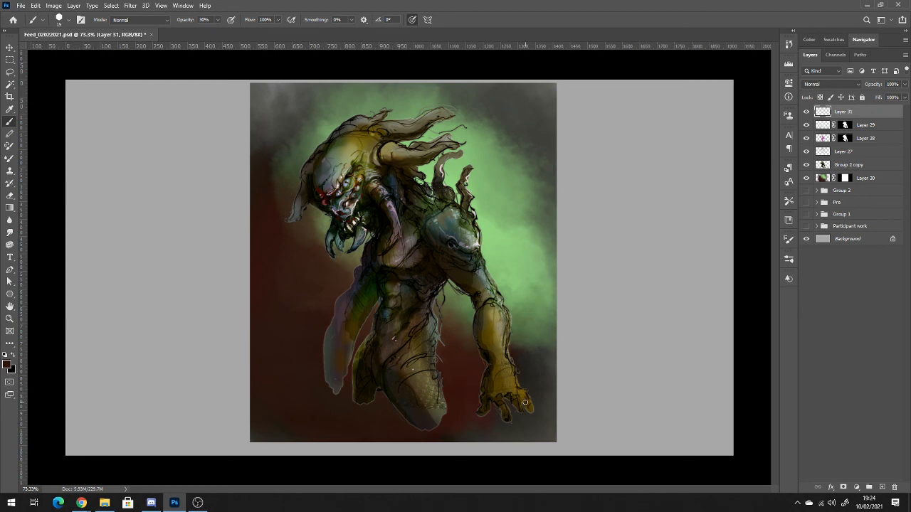
Reduce the brush further and sample a pale tone from the creature's teeth as the foreground colour.
{"action": "key", "text": "bracketleft"}
{"action": "key", "text": "bracketleft"}
{"action": "key", "text": "ctrl"}
{"action": "left_click", "coordinate": [361, 221], "text": "alt"}
{"action": "mouse_move", "coordinate": [520, 419]}
{"action": "left_mouse_down"}
{"action": "mouse_move", "coordinate": [518, 432]}
{"action": "mouse_move", "coordinate": [528, 432]}
{"action": "left_mouse_up"}
{"action": "key", "text": "ctrl+z"}
{"action": "key", "text": "ctrl+z"}
{"action": "left_click_drag", "start_coordinate": [525, 430], "coordinate": [533, 429]}
{"action": "left_click_drag", "start_coordinate": [513, 436], "coordinate": [543, 425]}
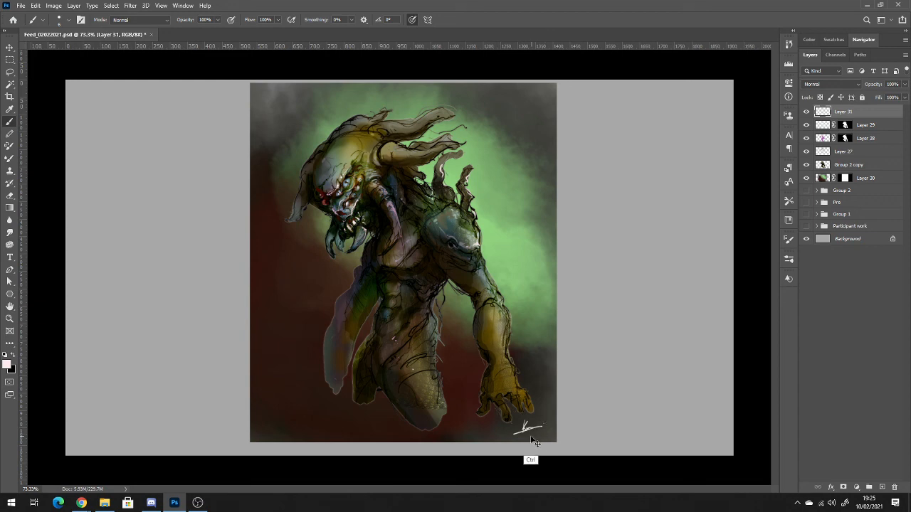
{"action": "key", "text": "ctrl+z"}
{"action": "key", "text": "ctrl+z"}
{"action": "key", "text": "ctrl+z"}
Write the artist's signature and date 10/2/21 in the artwork's lower right corner, and "THANK U!" in its upper right corner.
{"action": "mouse_move", "coordinate": [524, 419]}
{"action": "left_mouse_down"}
{"action": "mouse_move", "coordinate": [522, 428]}
{"action": "mouse_move", "coordinate": [542, 423]}
{"action": "left_mouse_up"}
{"action": "left_click_drag", "start_coordinate": [531, 429], "coordinate": [544, 436]}
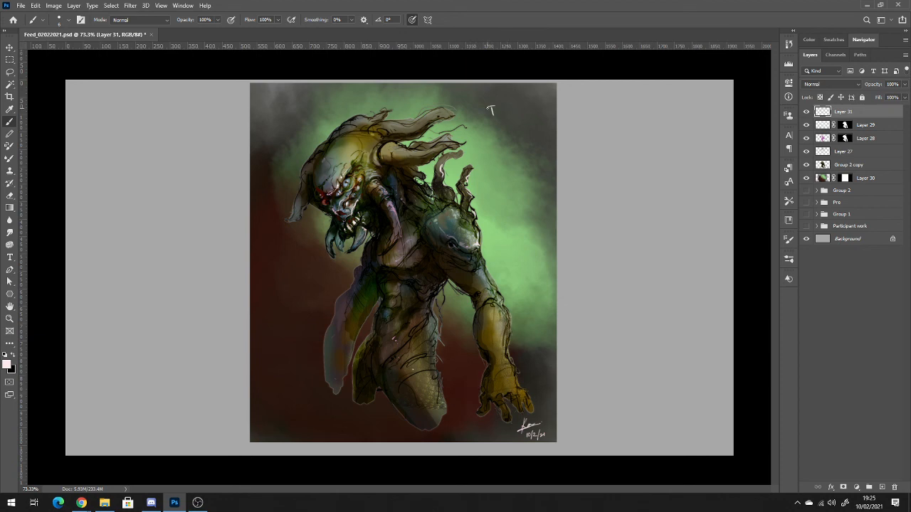
{"action": "left_click_drag", "start_coordinate": [499, 111], "coordinate": [526, 103]}
Toggle the visibility of Layer 29, Layer 30, Group 2 copy, Layer 27 and Layer 28 to compare what each contributes.
{"action": "left_click", "coordinate": [806, 126]}
{"action": "left_click", "coordinate": [806, 125]}
{"action": "left_click", "coordinate": [807, 125]}
{"action": "left_click", "coordinate": [807, 126]}
{"action": "left_click", "coordinate": [807, 178]}
{"action": "left_click", "coordinate": [807, 177]}
{"action": "left_click", "coordinate": [807, 165]}
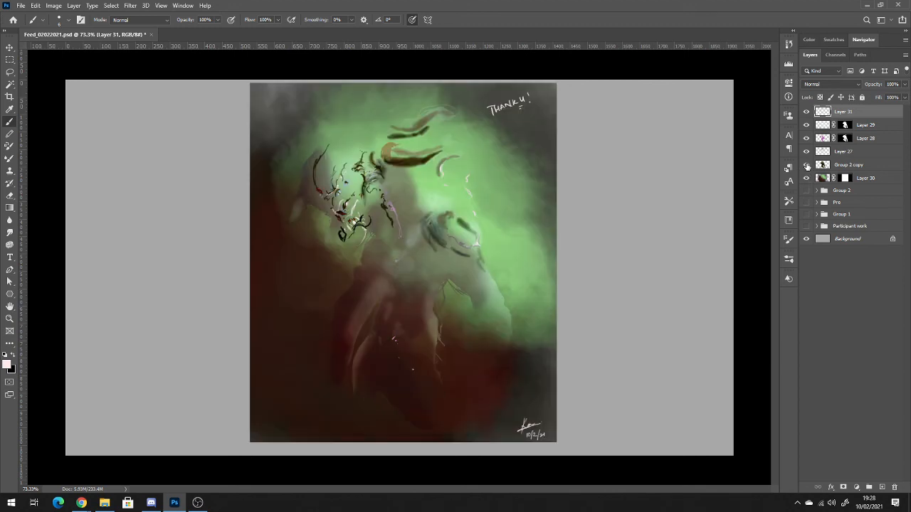
{"action": "left_click", "coordinate": [807, 165]}
{"action": "left_click", "coordinate": [808, 152]}
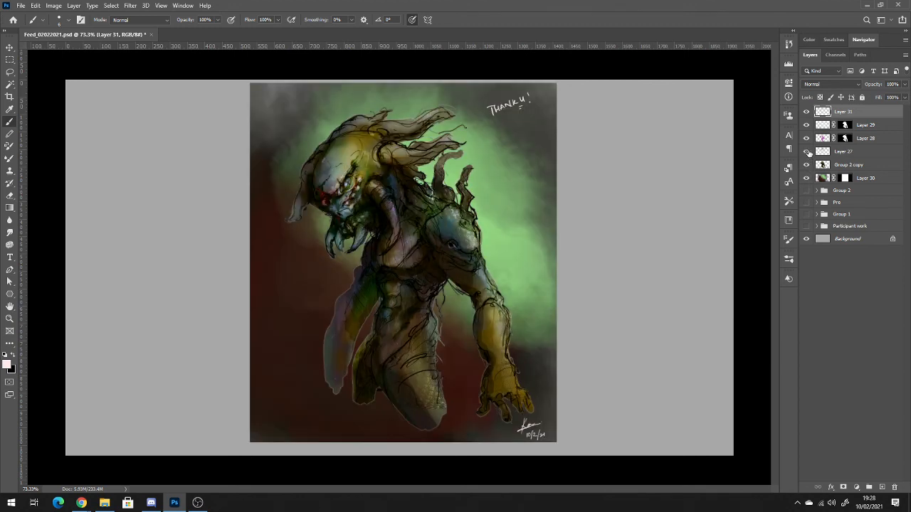
{"action": "left_click", "coordinate": [808, 152]}
{"action": "left_click", "coordinate": [806, 138]}
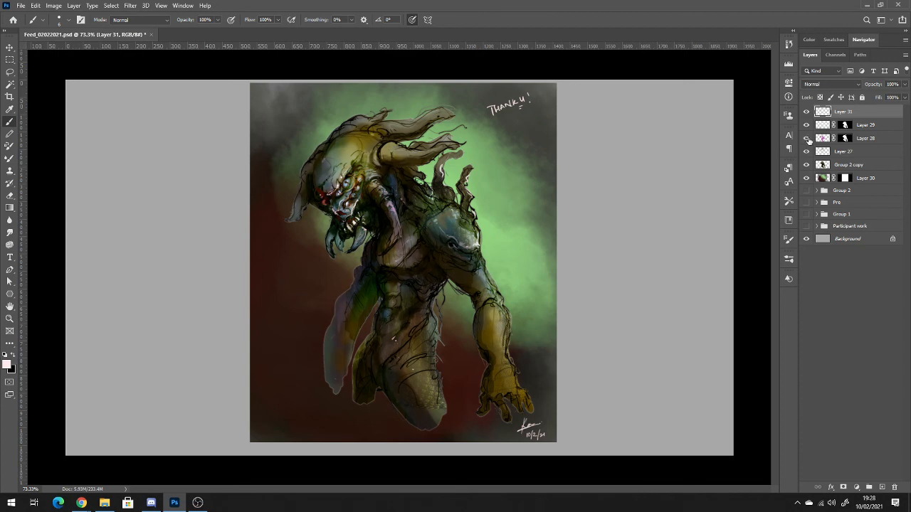